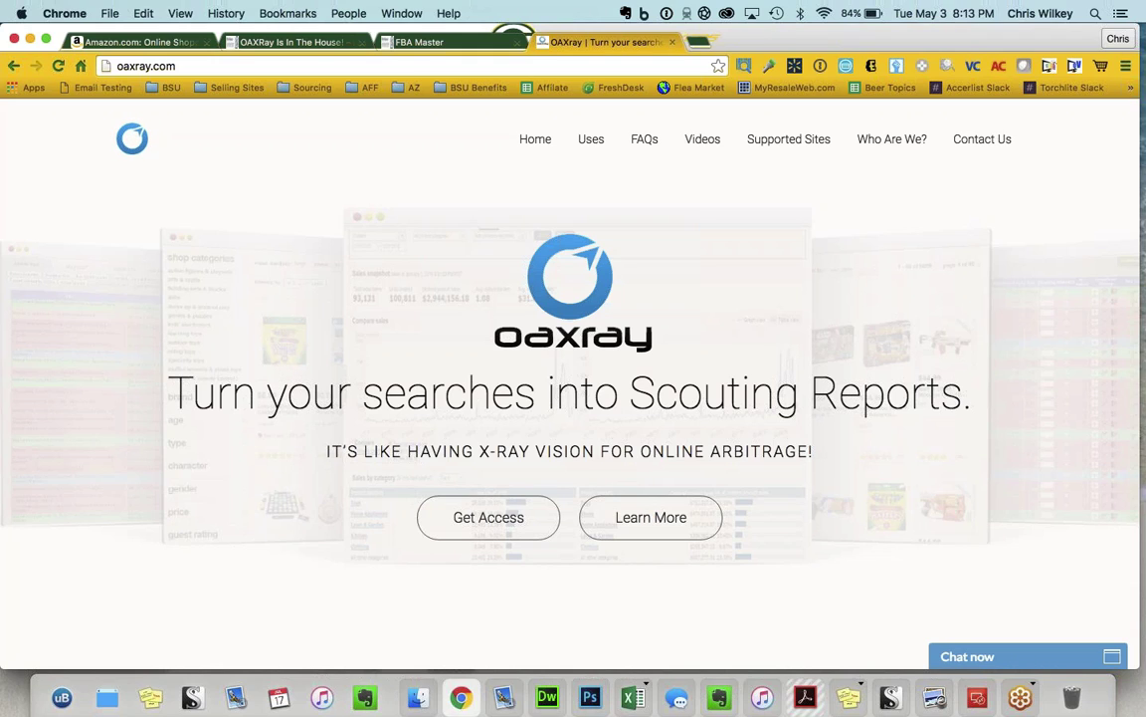
# Step: Open the Walmart website in a new tab and go to its Warehouse Clear-out listings
pyautogui.click(700, 42)
pyautogui.write('walmart')
pyautogui.press('Return')
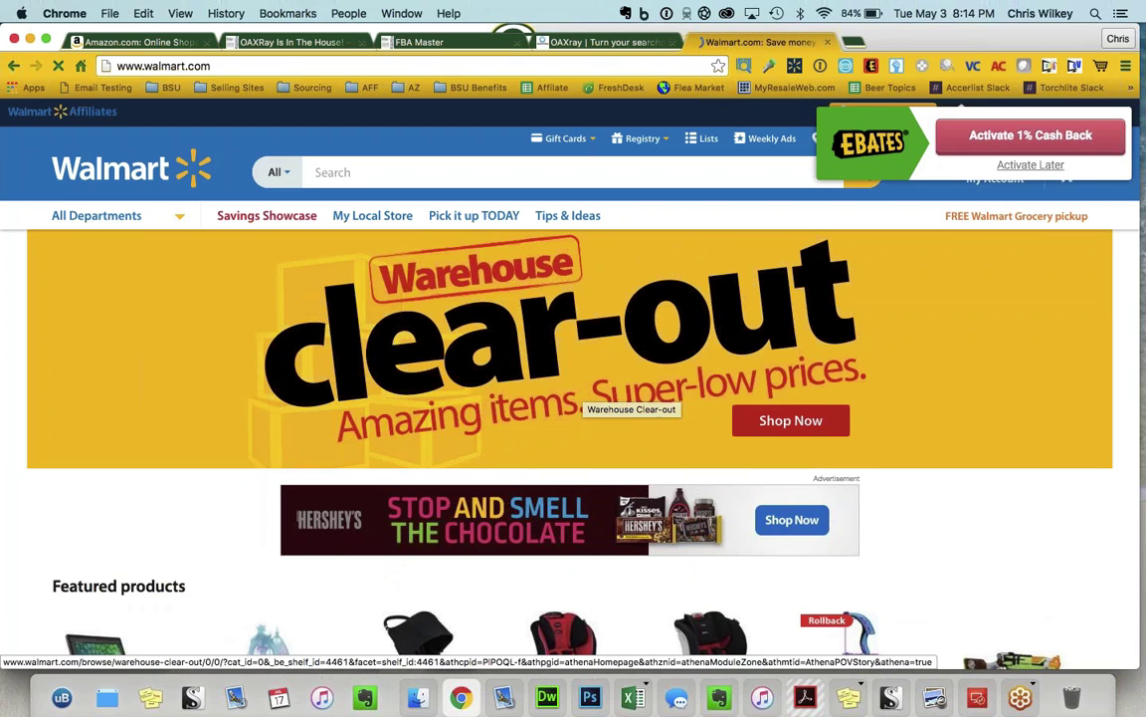
pyautogui.click(766, 422)
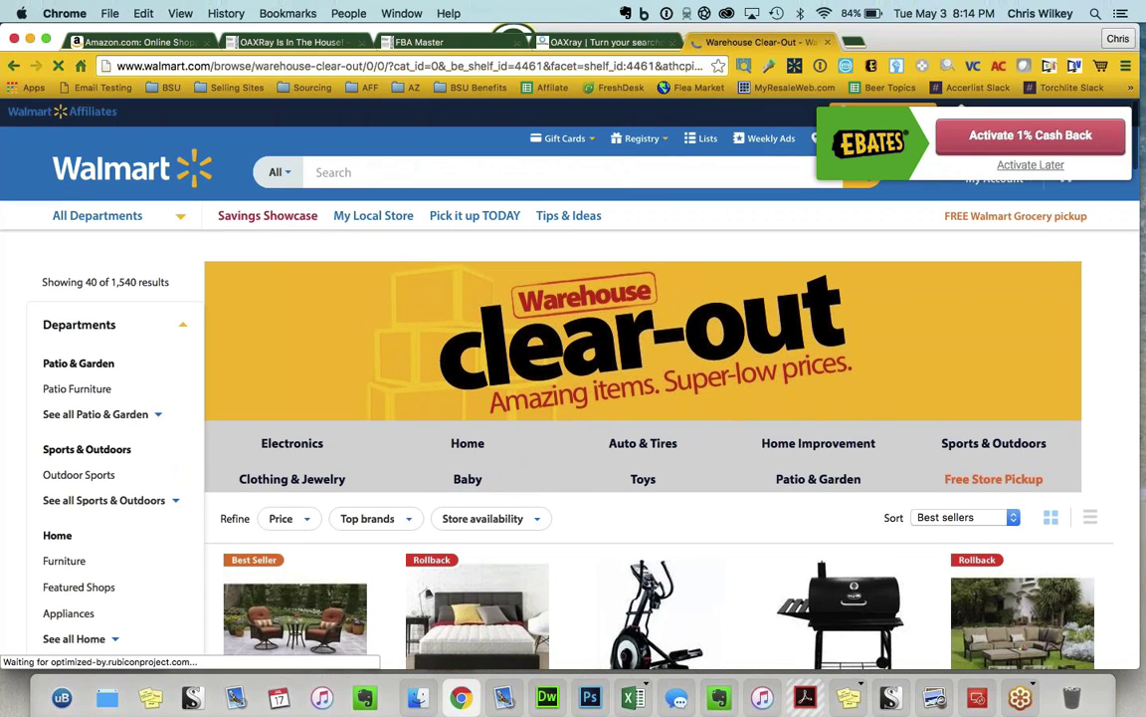
# Step: Scan the Warehouse Clear-out listings with the OAXray extension and review the price, sales rank and ROI columns of its report
pyautogui.scroll(-3, 573, 398)
pyautogui.scroll(-2, 573, 398)
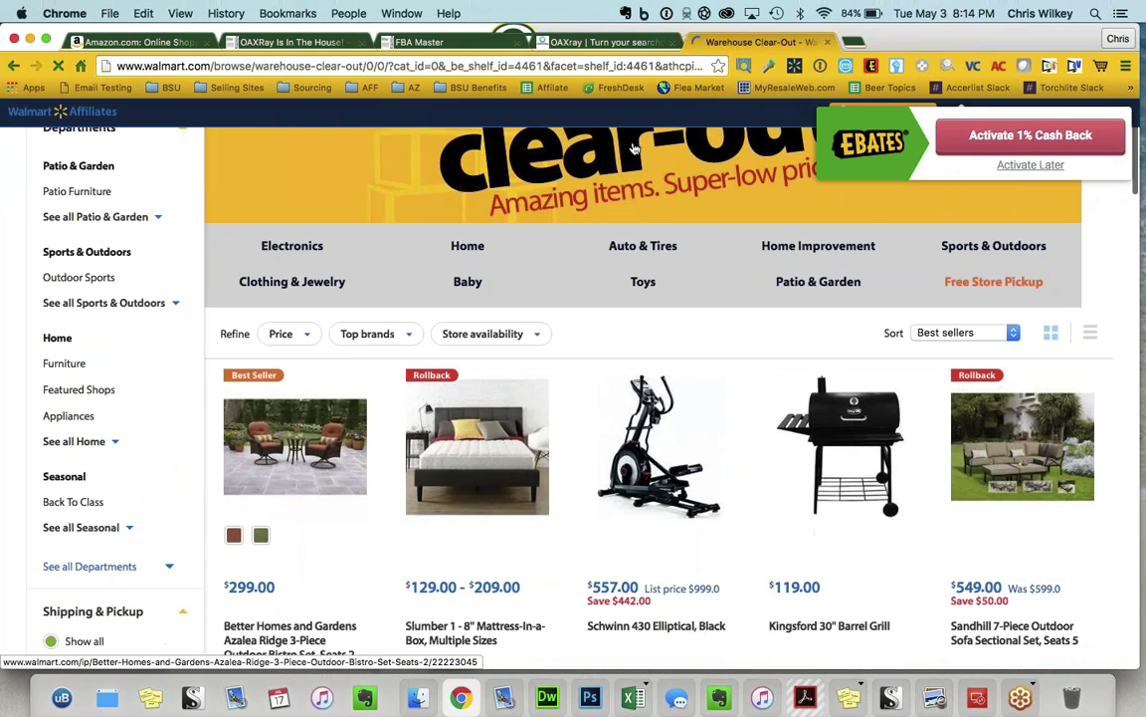
pyautogui.click(742, 65)
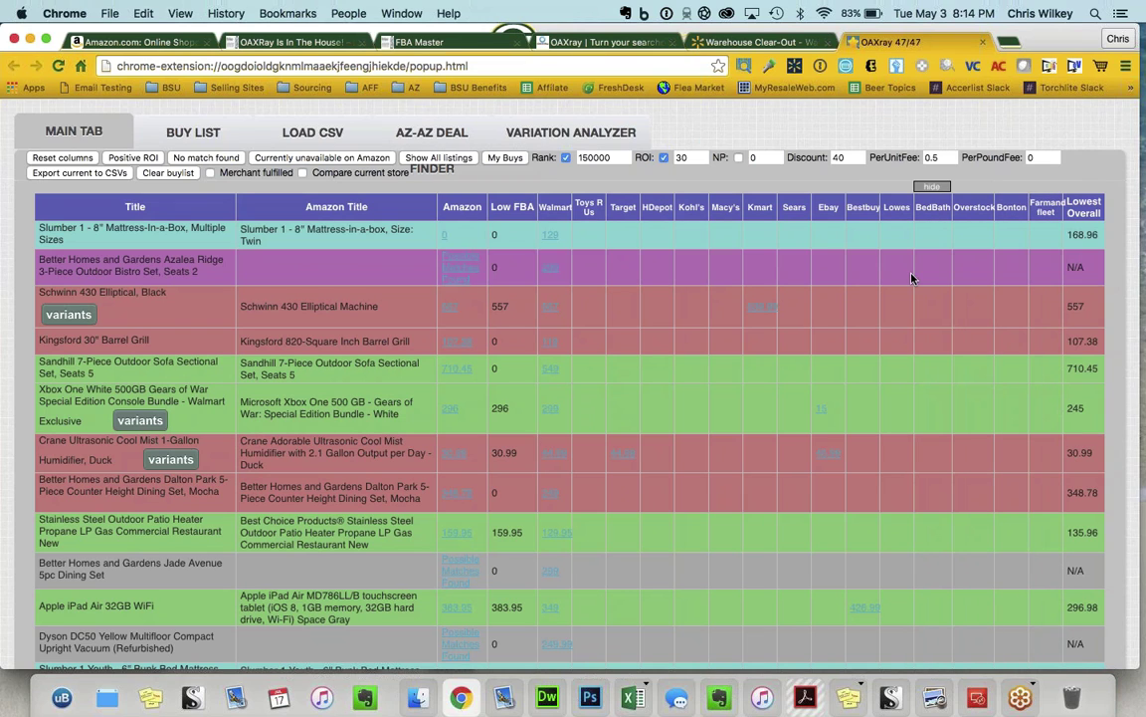
pyautogui.hscroll(5, 911, 277)
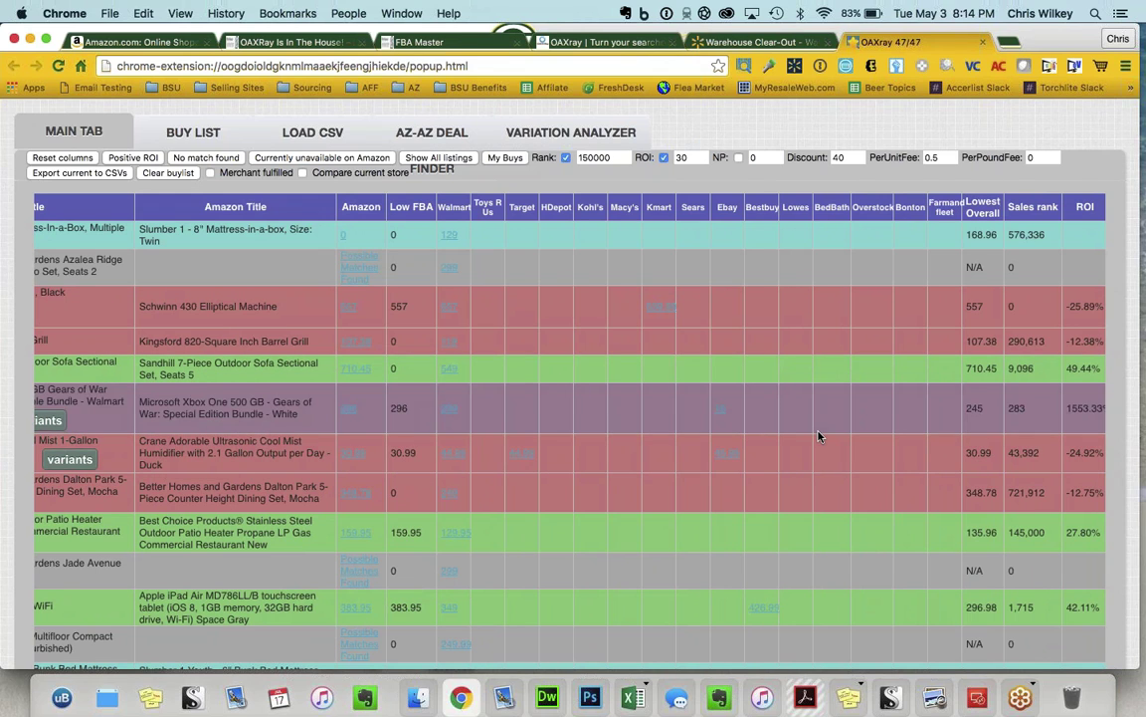
pyautogui.scroll(-1, 818, 436)
pyautogui.hscroll(-5, 818, 436)
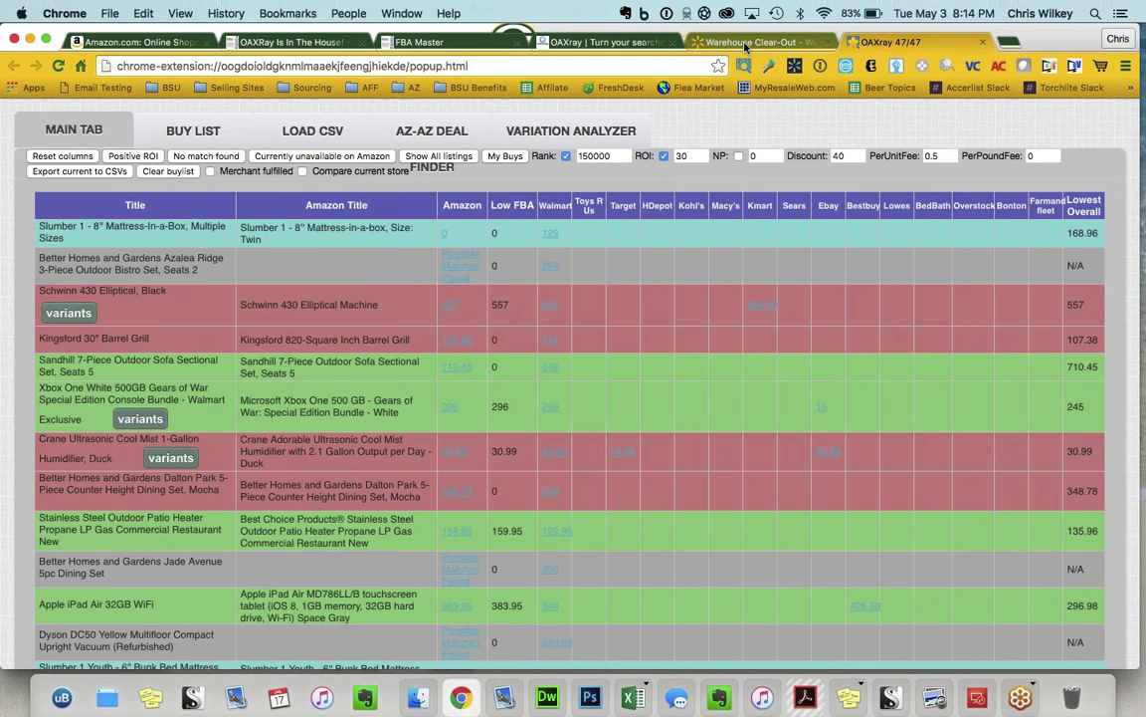
# Step: Return to Walmart's clear-out listings and open the Crane Ultrasonic Cool Mist 1-Gallon Humidifier, Duck product page
pyautogui.click(745, 42)
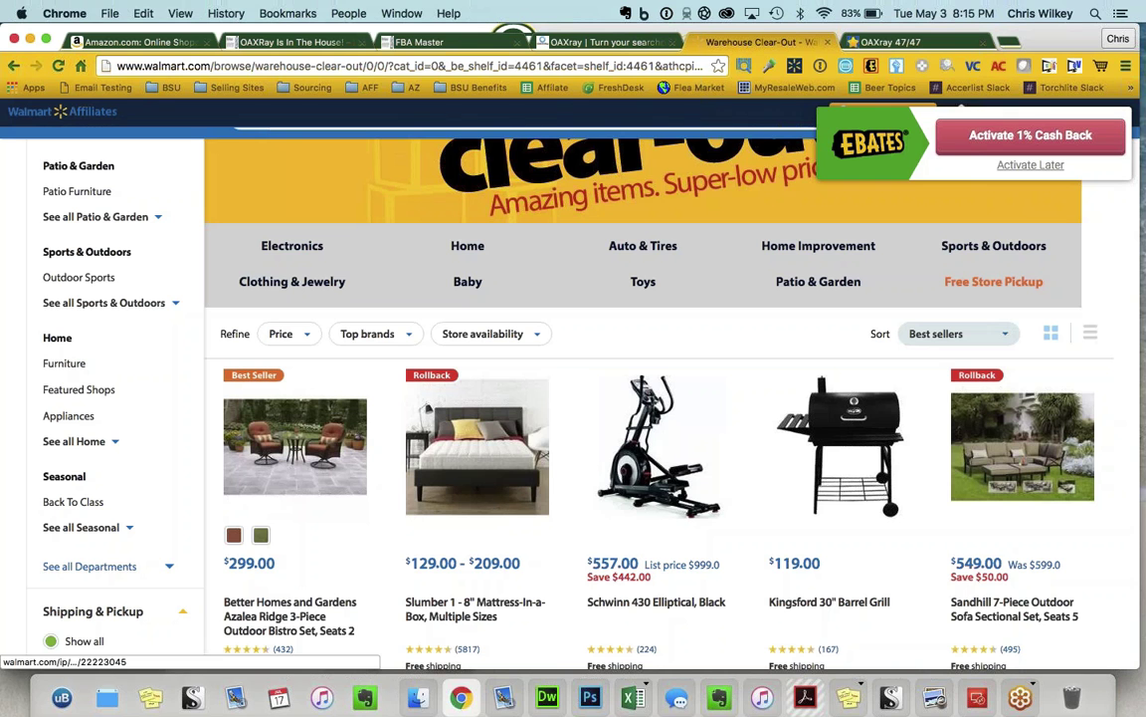
pyautogui.scroll(-3, 657, 398)
pyautogui.scroll(-5, 488, 331)
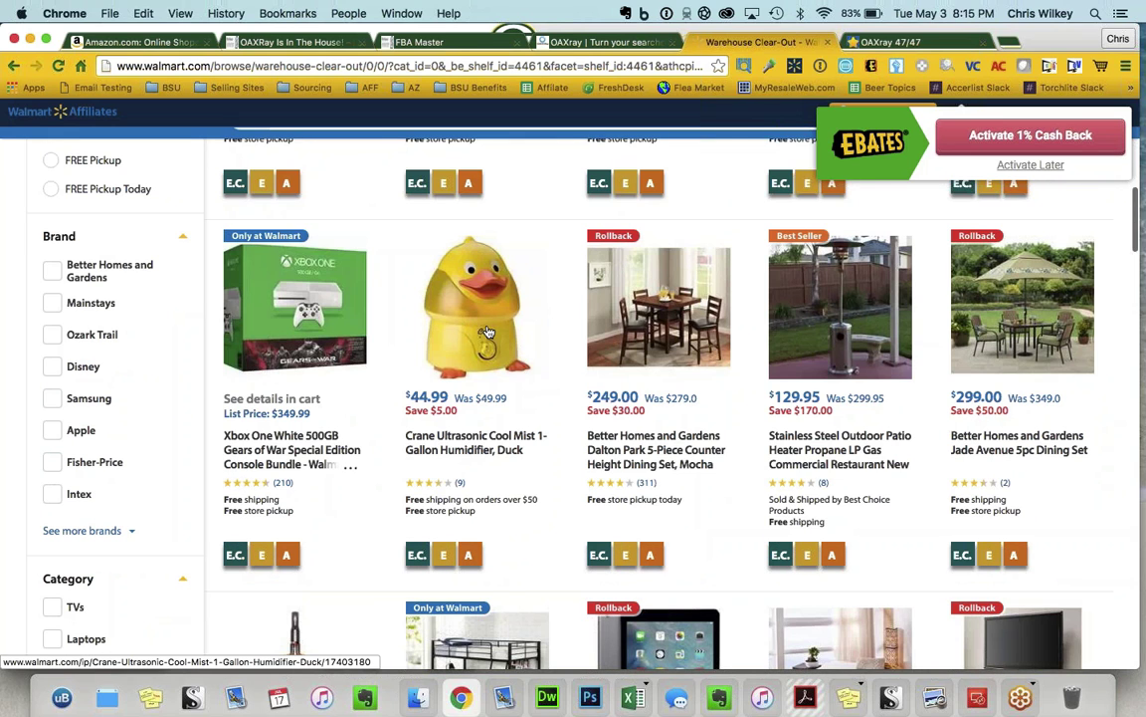
pyautogui.click(487, 331)
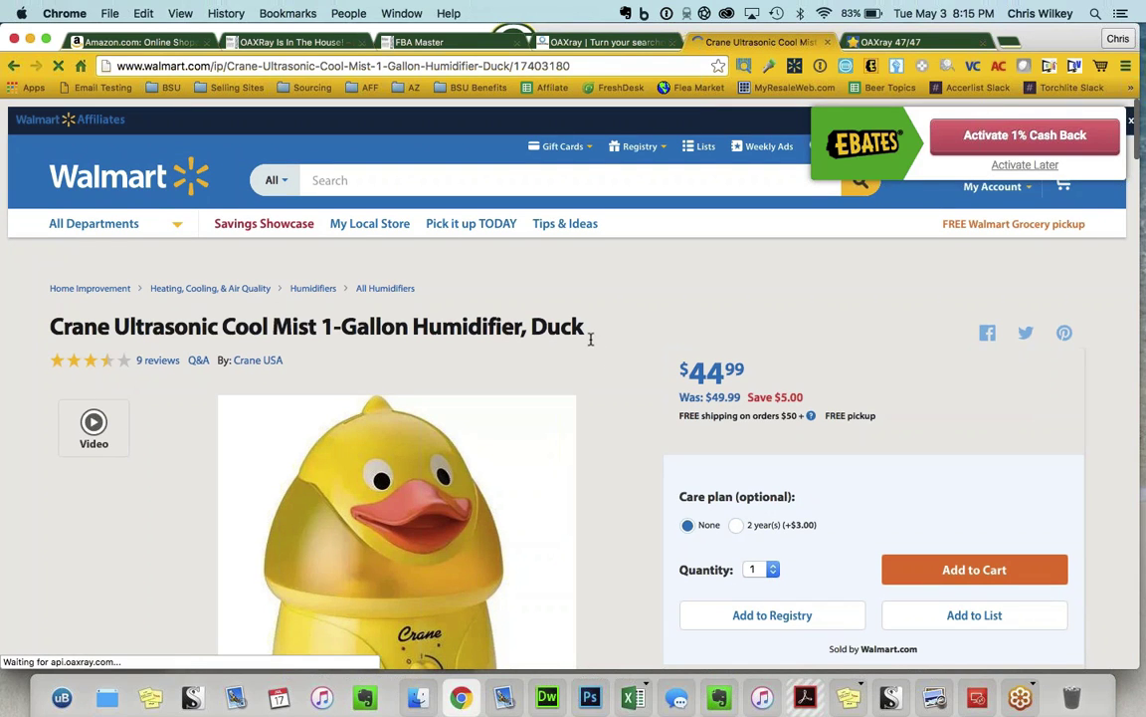
# Step: Copy the duck humidifier's title from Walmart and search for it on amazon.com in a new tab
pyautogui.moveTo(587, 353); pyautogui.dragTo(44, 358)
pyautogui.press('super+c')
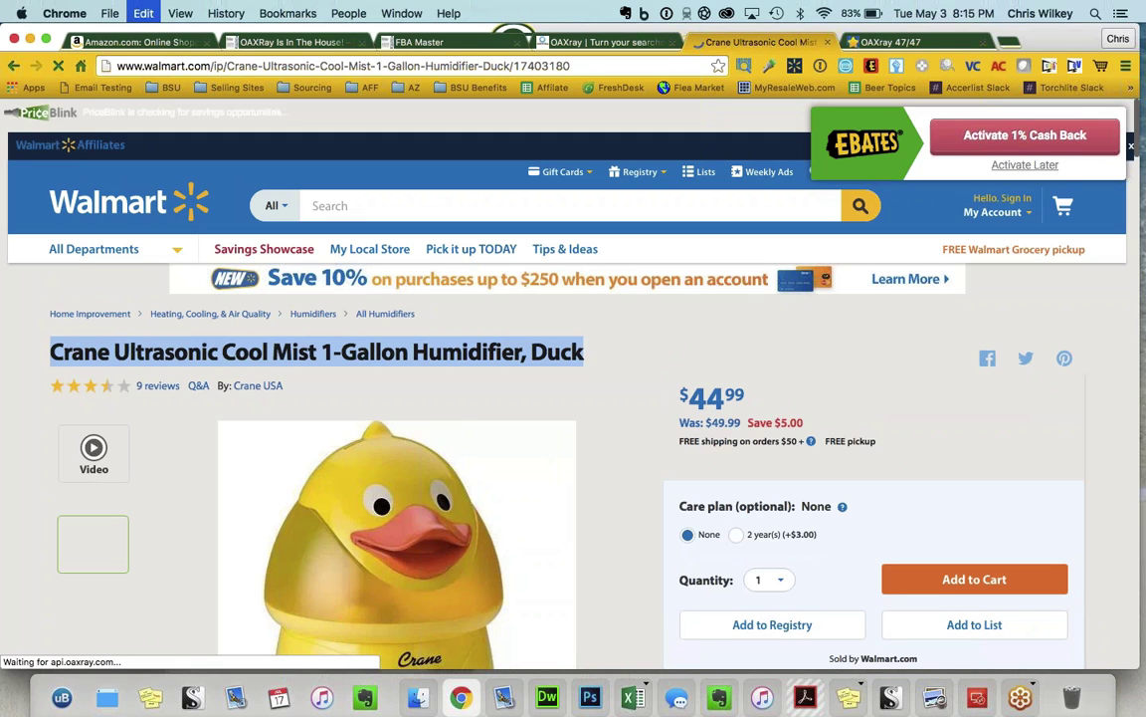
pyautogui.click(1011, 45)
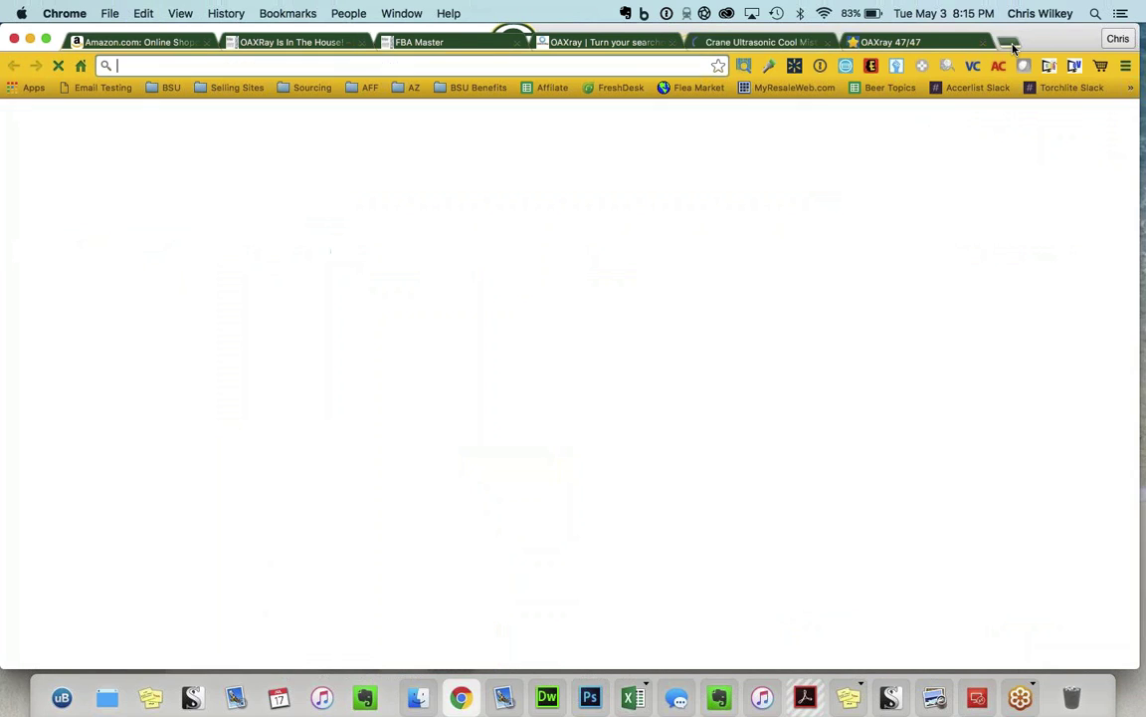
pyautogui.write('amazon.com')
pyautogui.press('Return')
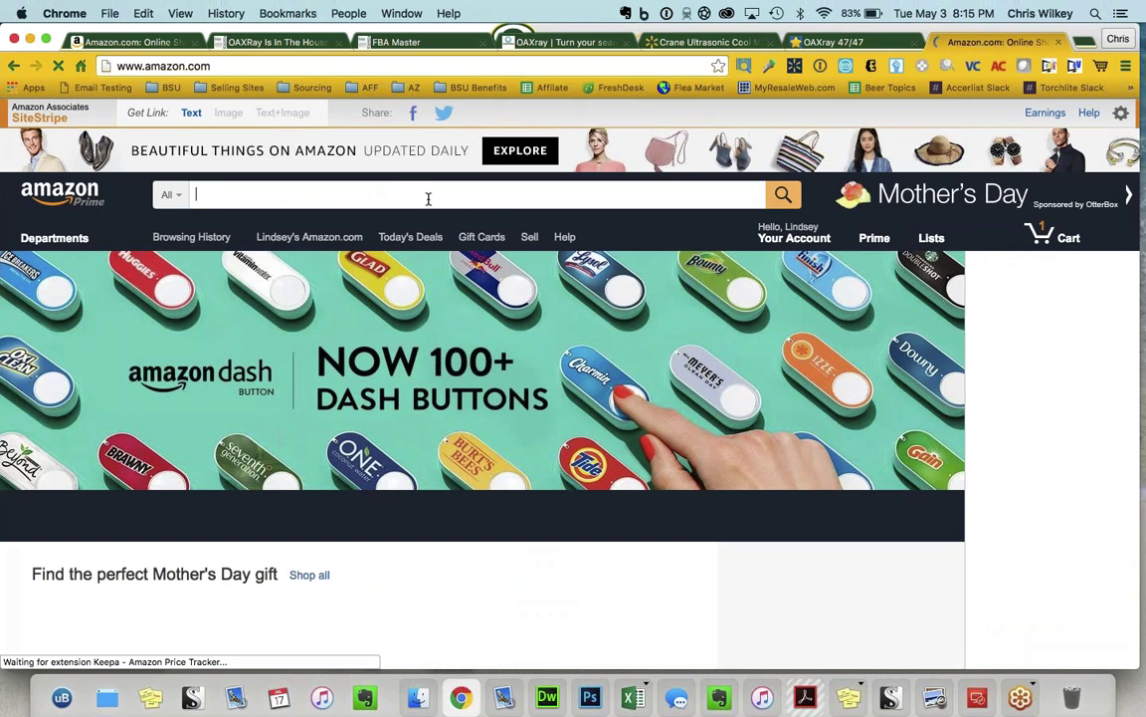
pyautogui.press('super+v')
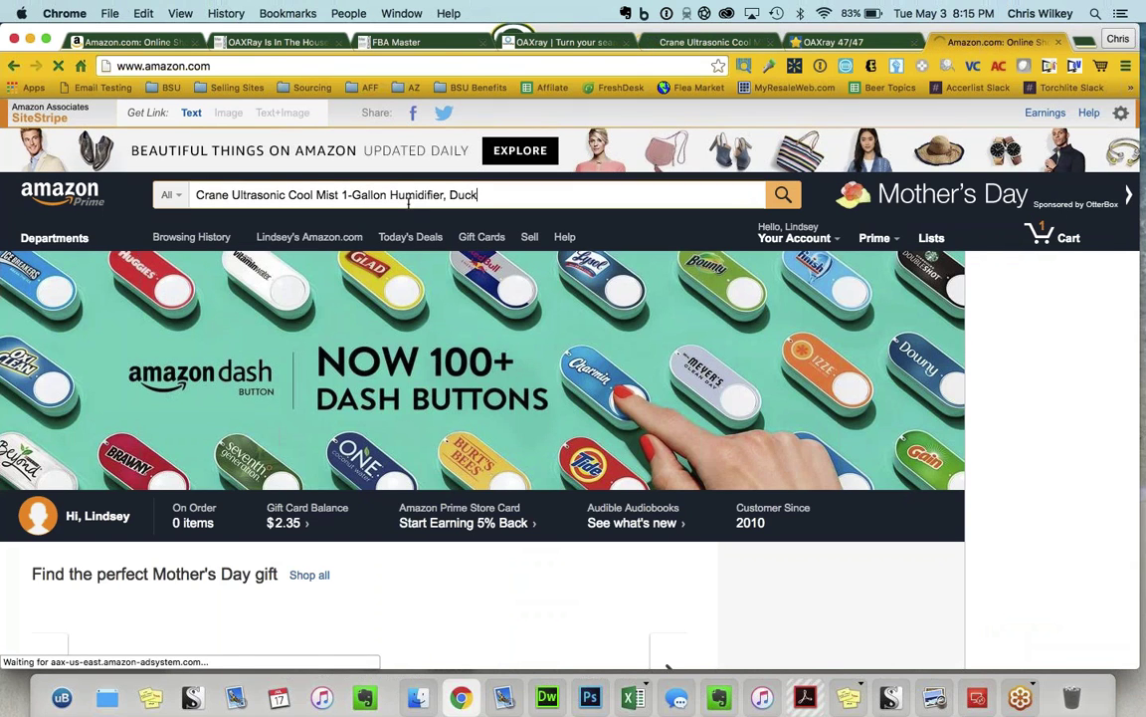
pyautogui.press('Return')
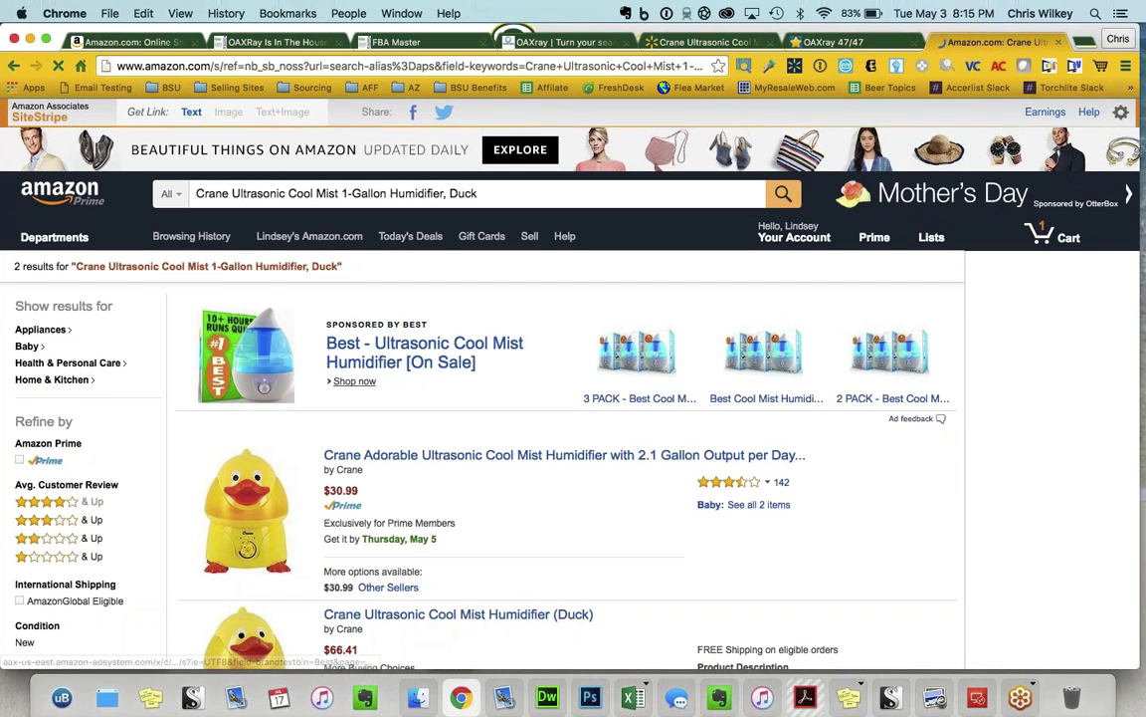
# Step: Compare the Amazon search results for the duck humidifier with the product and price on its Walmart page
pyautogui.scroll(-2, 540, 274)
pyautogui.click(726, 43)
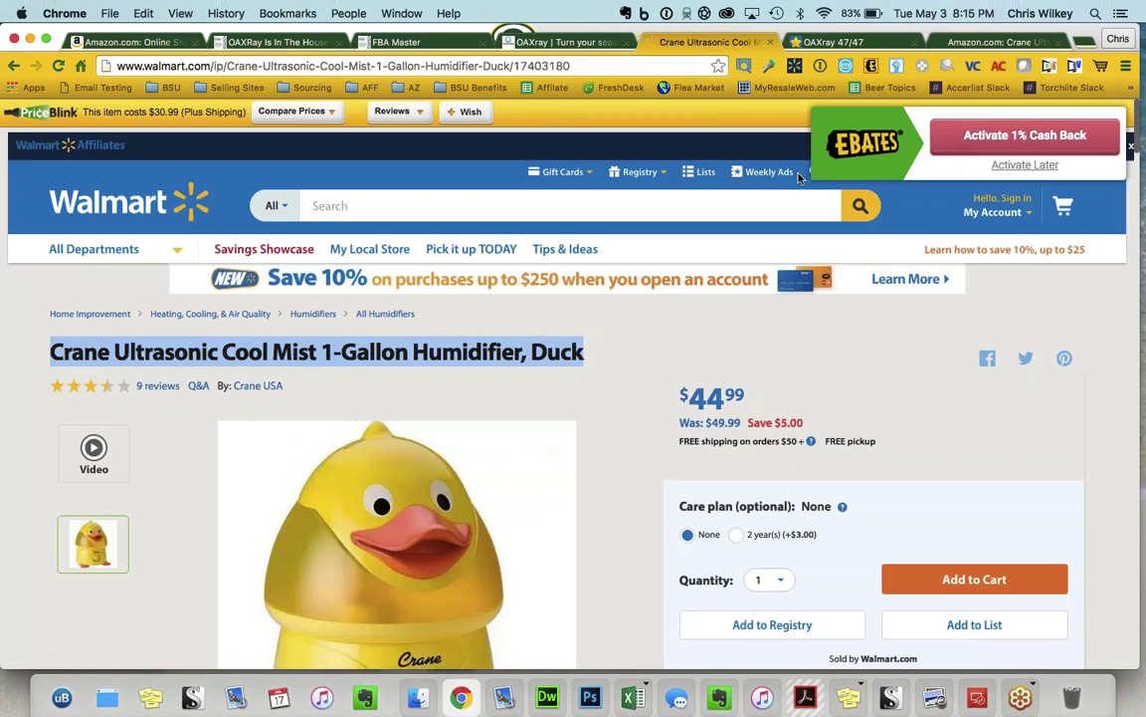
pyautogui.scroll(-2, 573, 398)
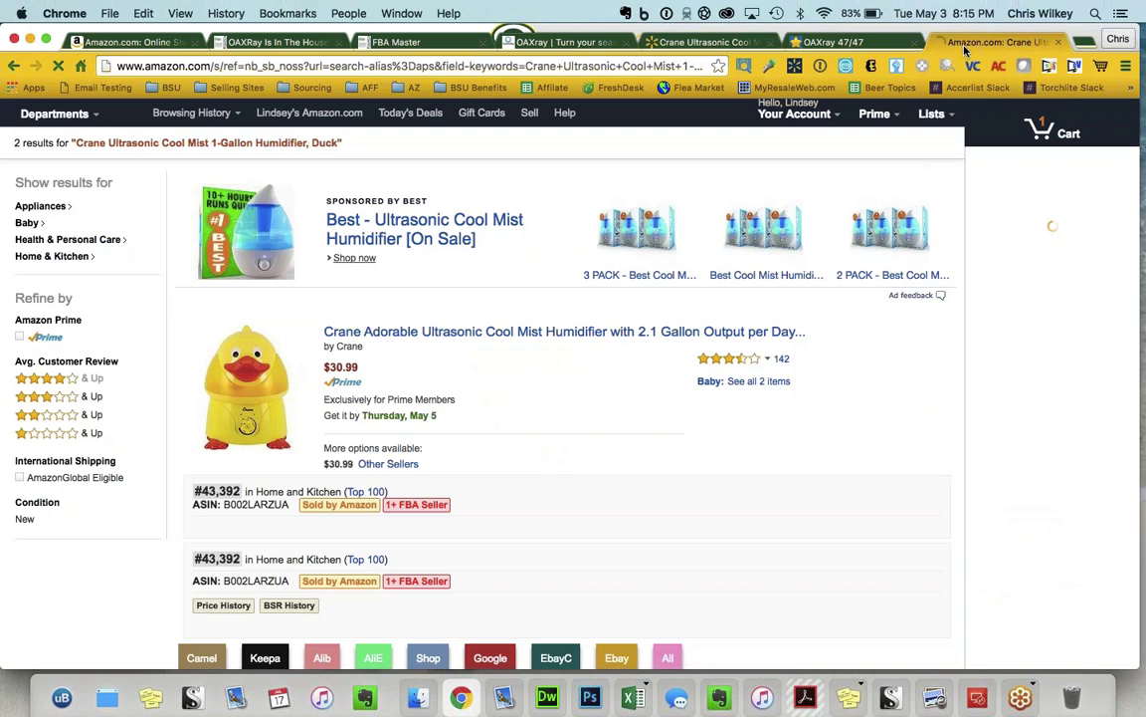
pyautogui.click(995, 42)
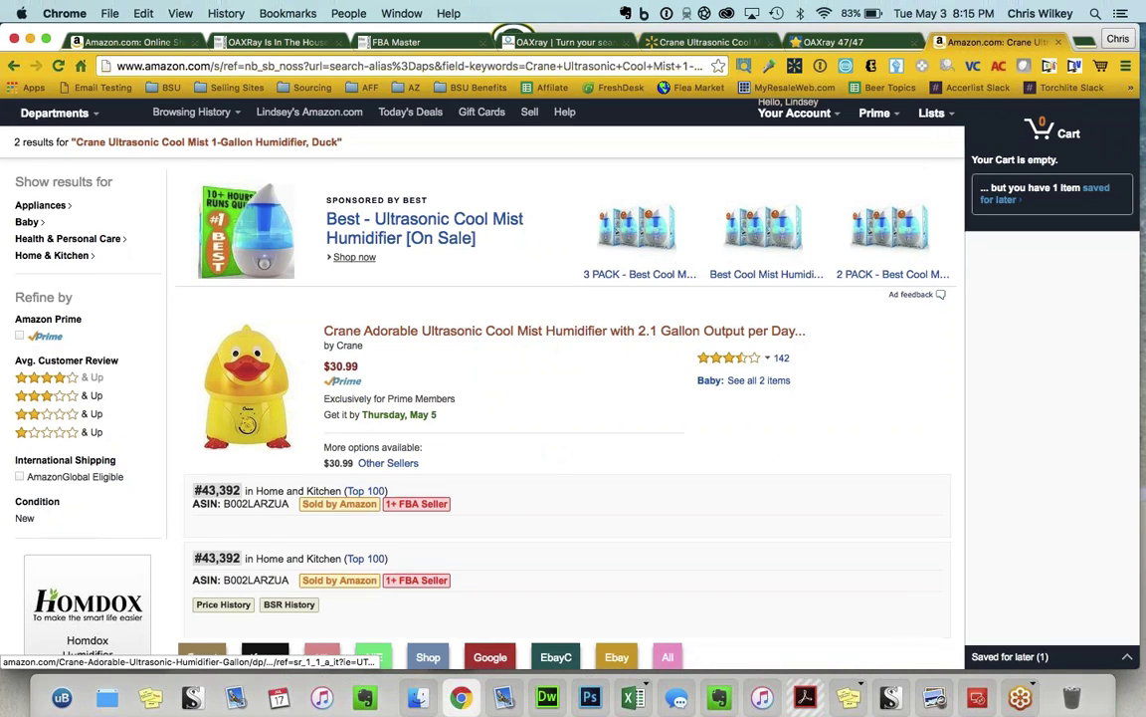
pyautogui.scroll(-6, 477, 398)
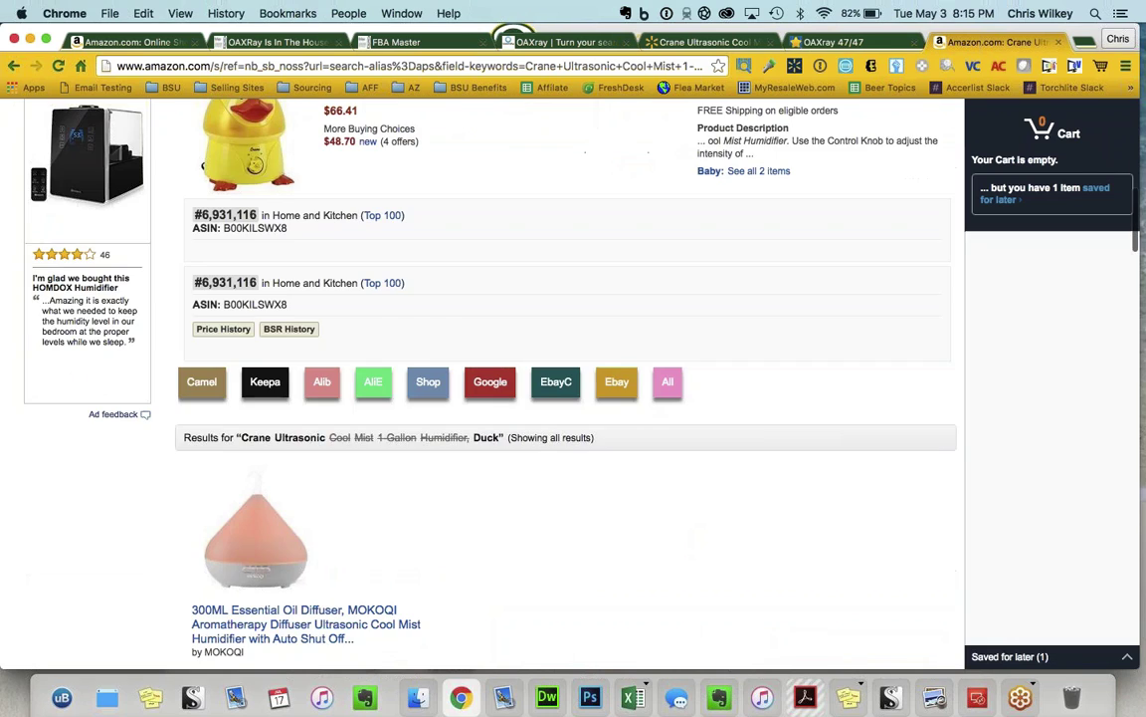
pyautogui.scroll(6, 477, 398)
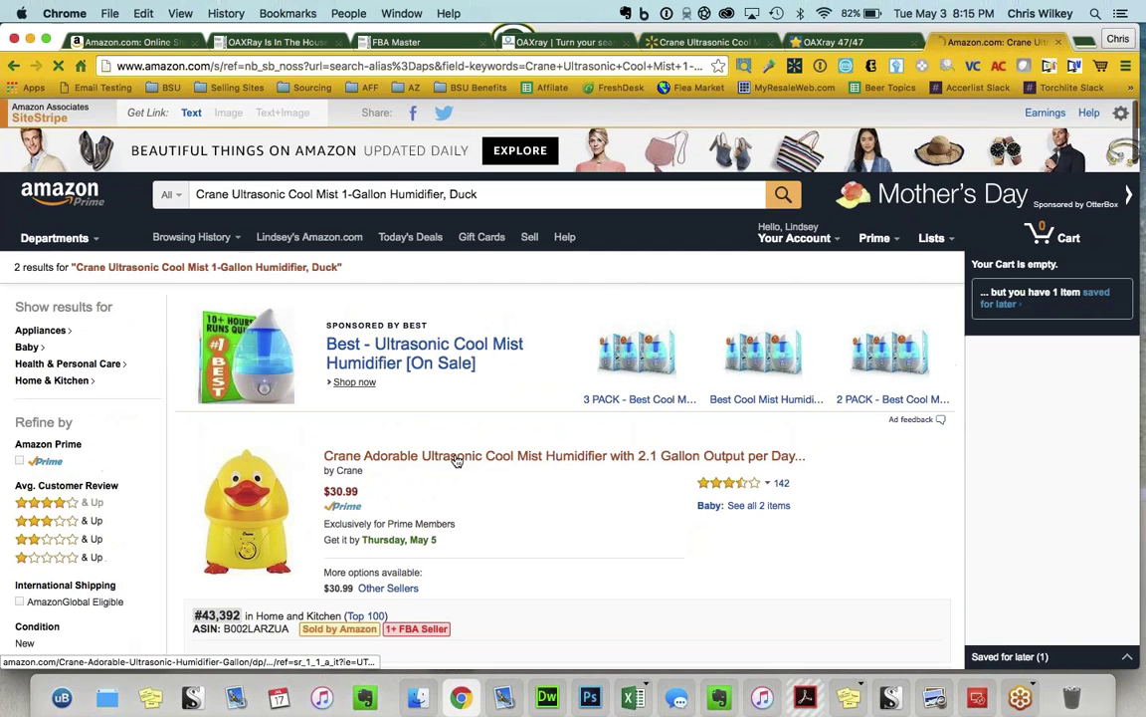
# Step: Open Amazon's Crane Adorable Ultrasonic Cool Mist Humidifier listing, review its price and other sellers, and check them against the Walmart page
pyautogui.click(454, 454)
pyautogui.scroll(-2, 458, 467)
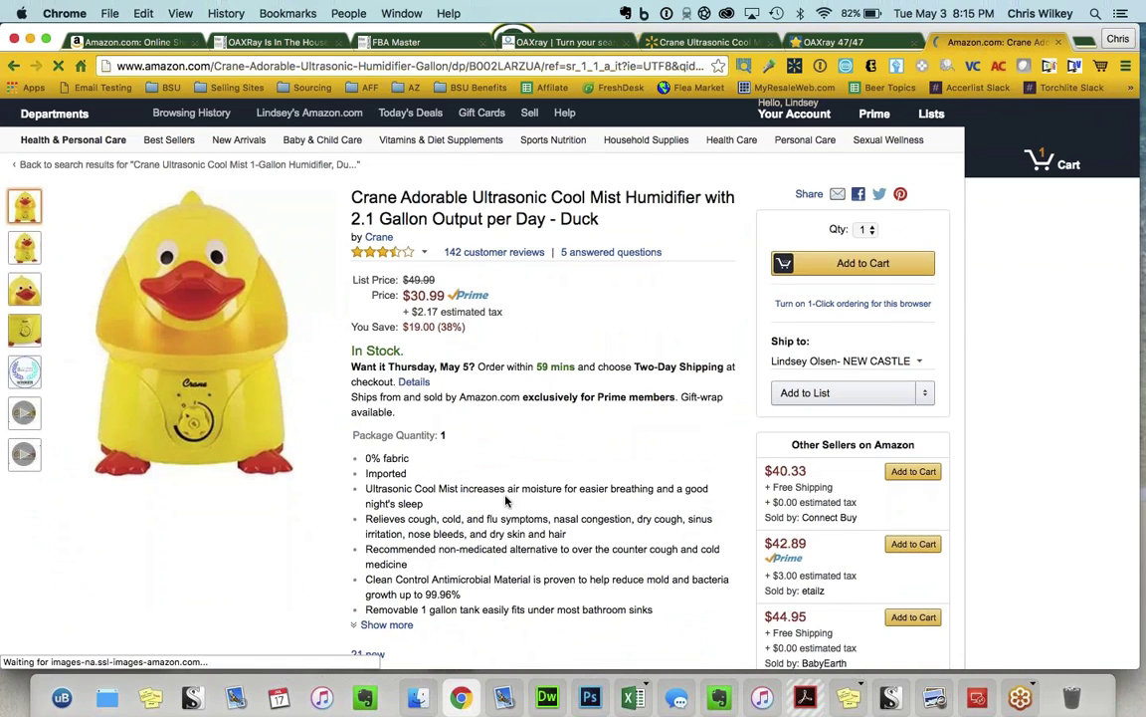
pyautogui.scroll(-2, 506, 501)
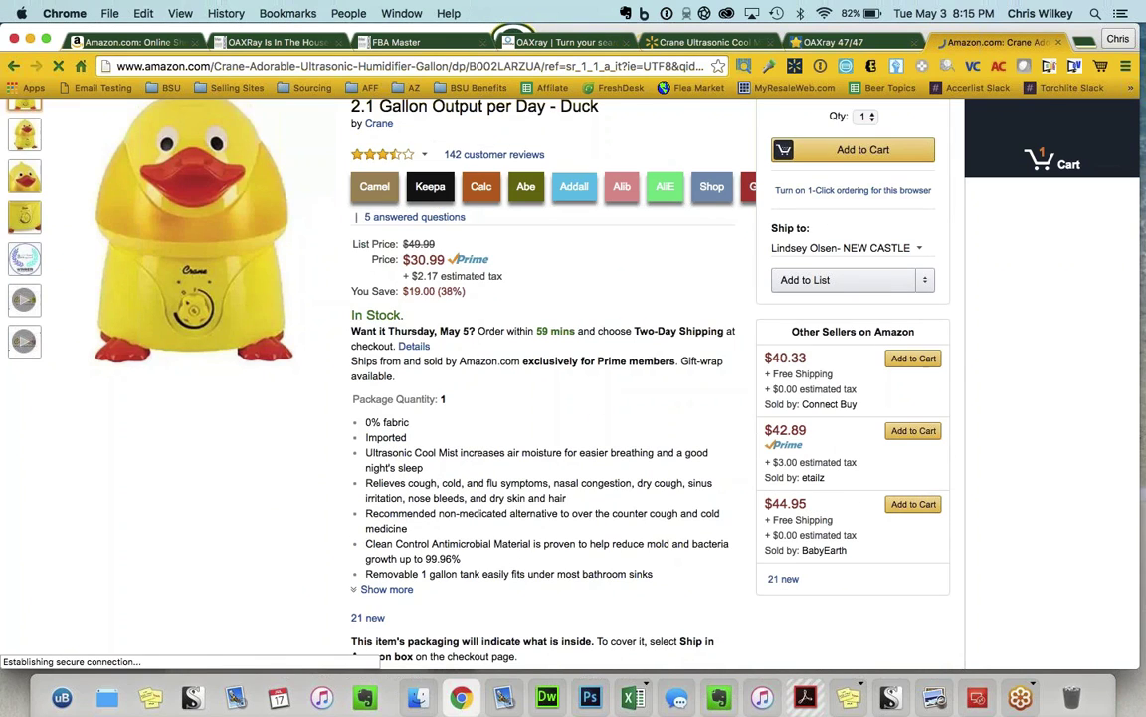
pyautogui.scroll(2, 588, 344)
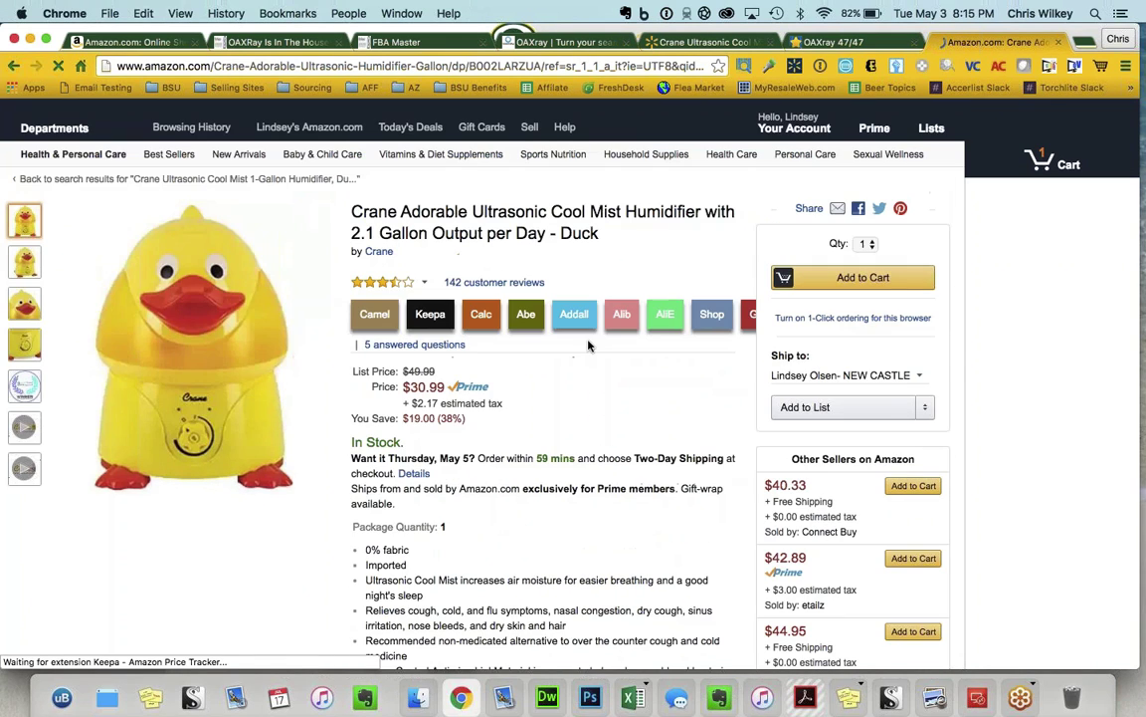
pyautogui.scroll(1, 617, 323)
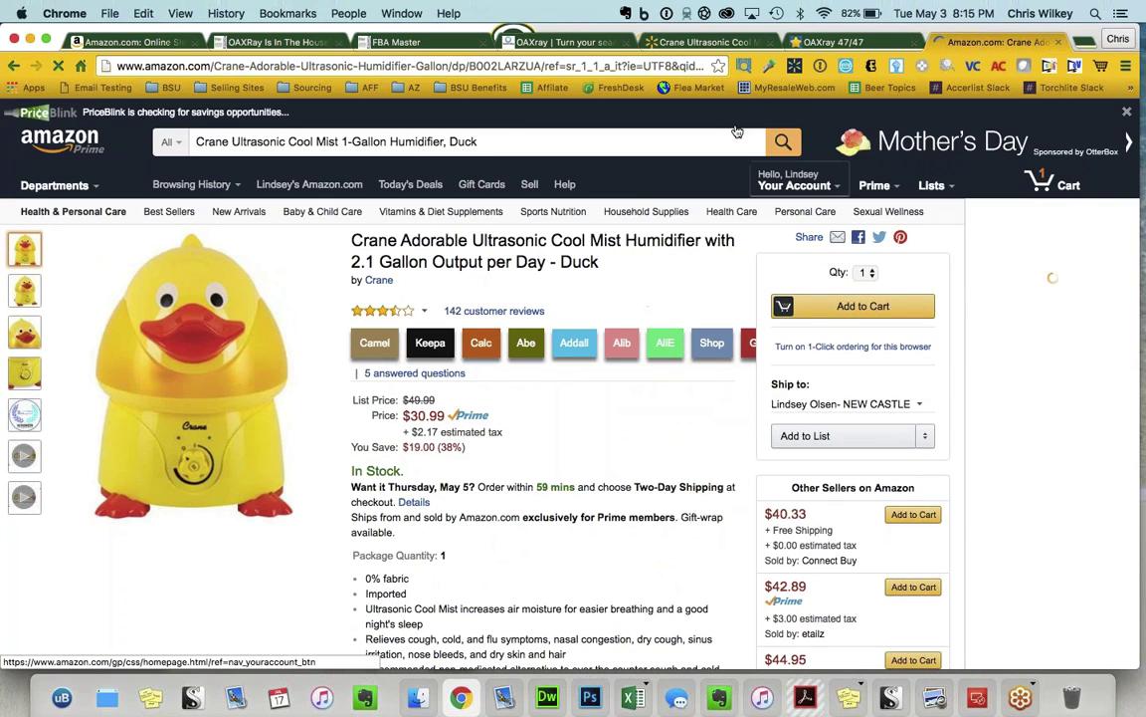
pyautogui.click(808, 42)
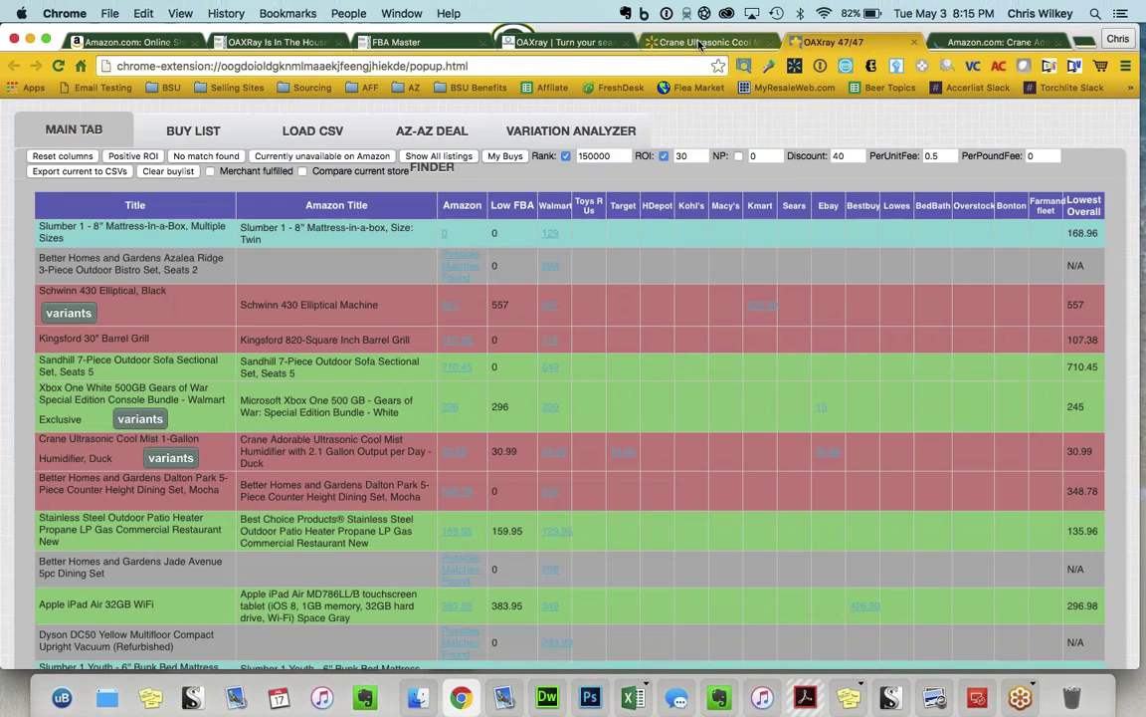
pyautogui.click(700, 43)
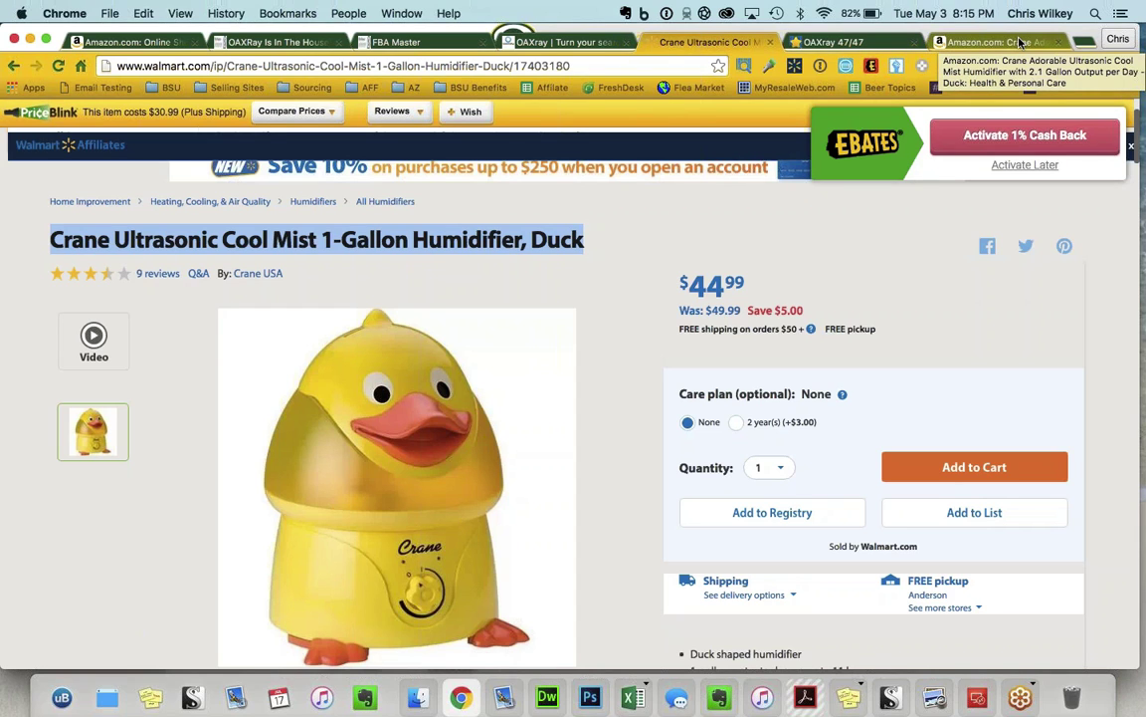
# Step: Examine the OAXray report's matched products, comparing store prices, lowest overall price, sales rank, ROI and NP across the rows
pyautogui.click(804, 45)
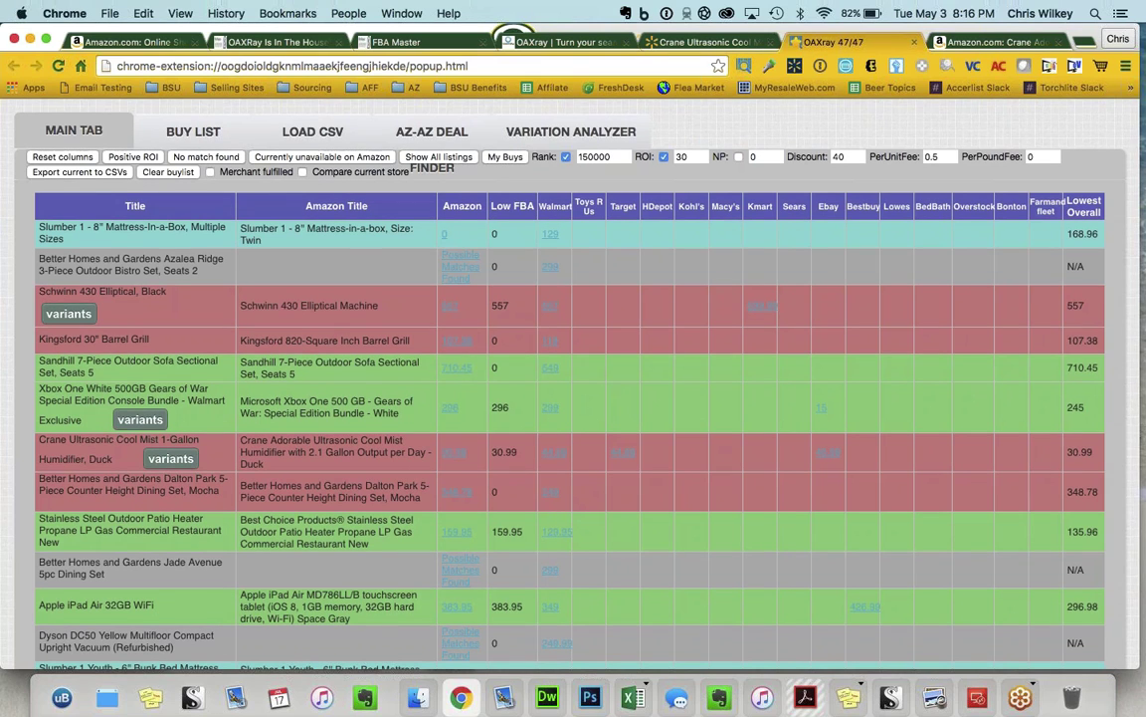
pyautogui.scroll(-1, 552, 387)
pyautogui.scroll(1, 552, 386)
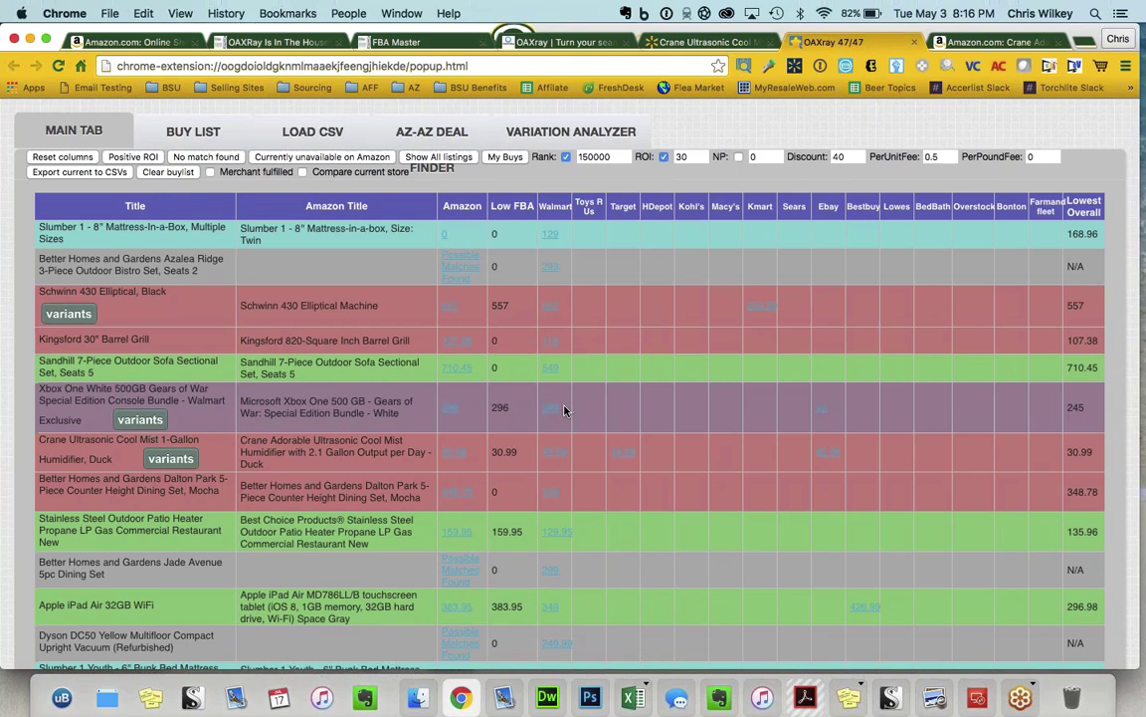
pyautogui.scroll(-2, 563, 410)
pyautogui.scroll(2, 376, 334)
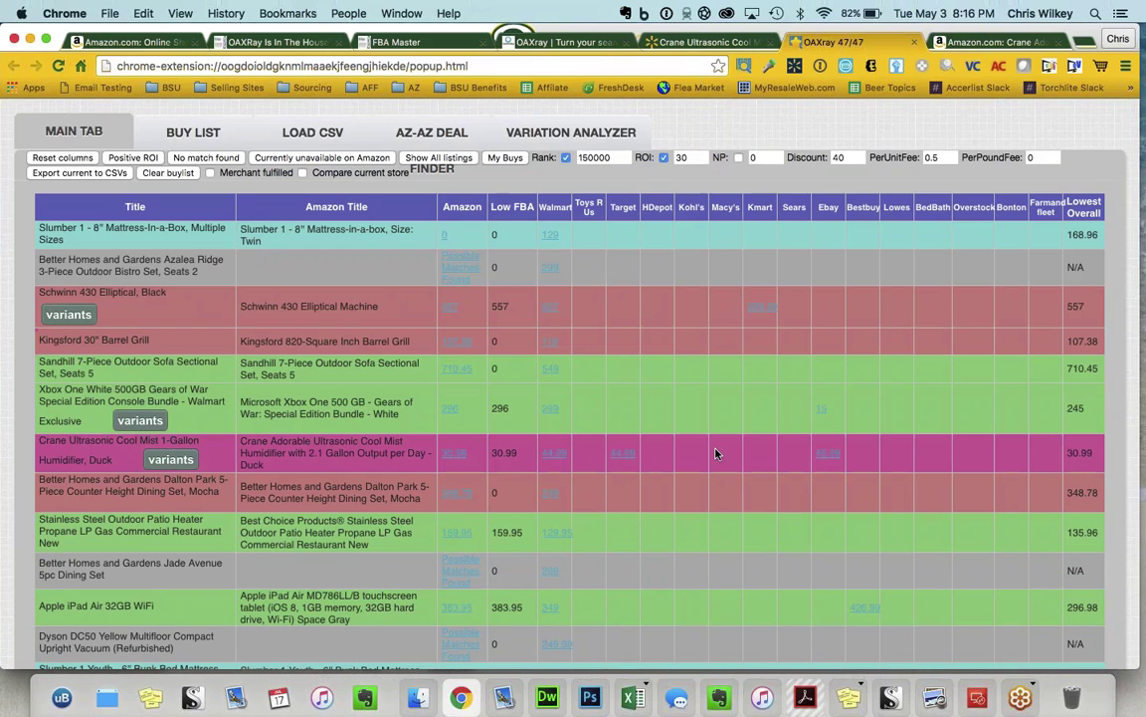
pyautogui.scroll(-1, 527, 428)
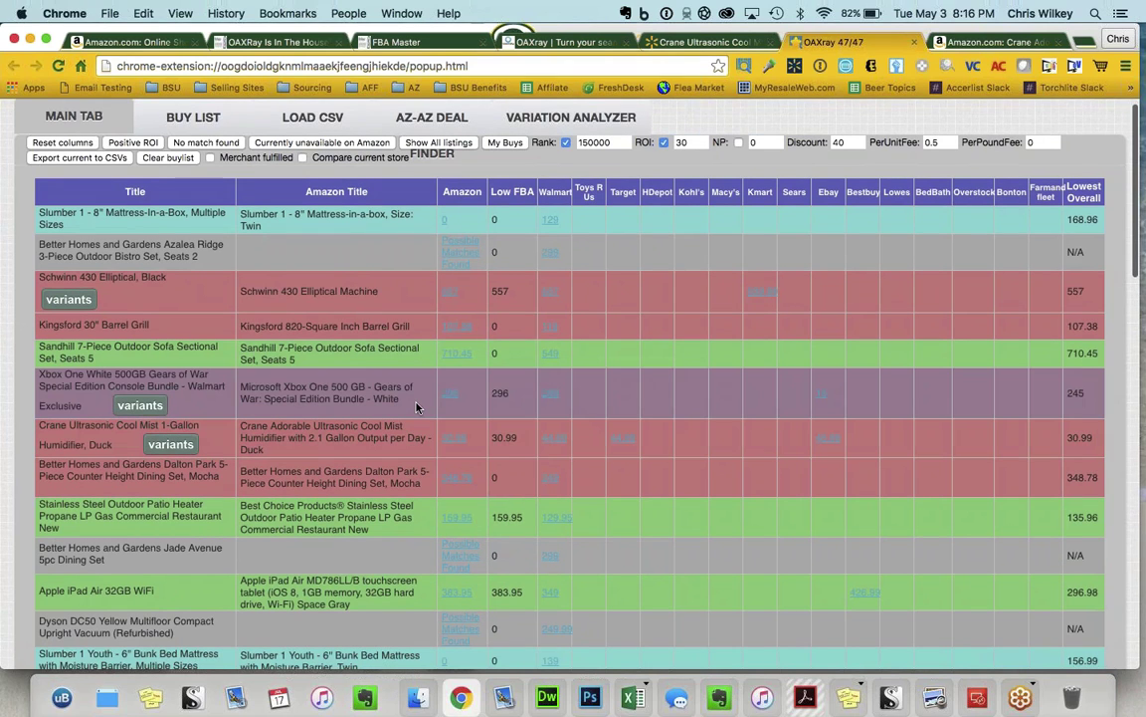
pyautogui.hscroll(3, 417, 406)
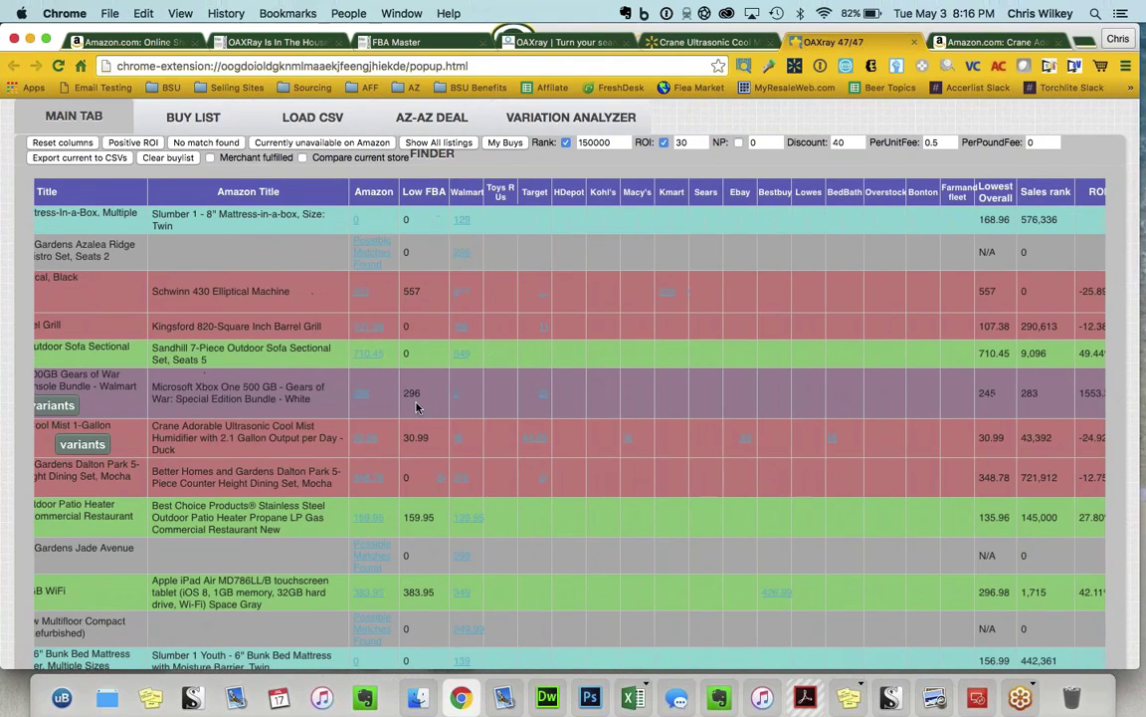
pyautogui.scroll(-1, 417, 406)
pyautogui.scroll(2, 417, 406)
pyautogui.hscroll(1, 417, 406)
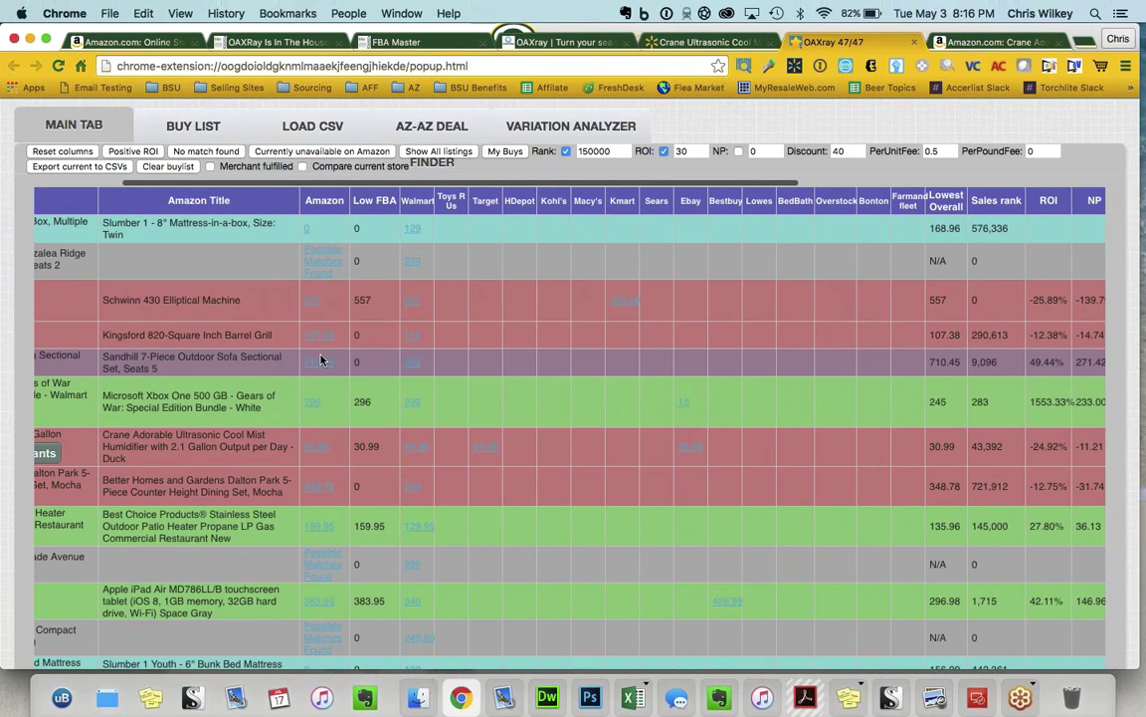
# Step: Open the Amazon and Walmart pages of the Sandhill 7-Piece Outdoor Sofa Sectional Set from the report and compare product and price
pyautogui.hscroll(-1, 321, 360)
pyautogui.scroll(-1, 320, 360)
pyautogui.hscroll(-5, 320, 360)
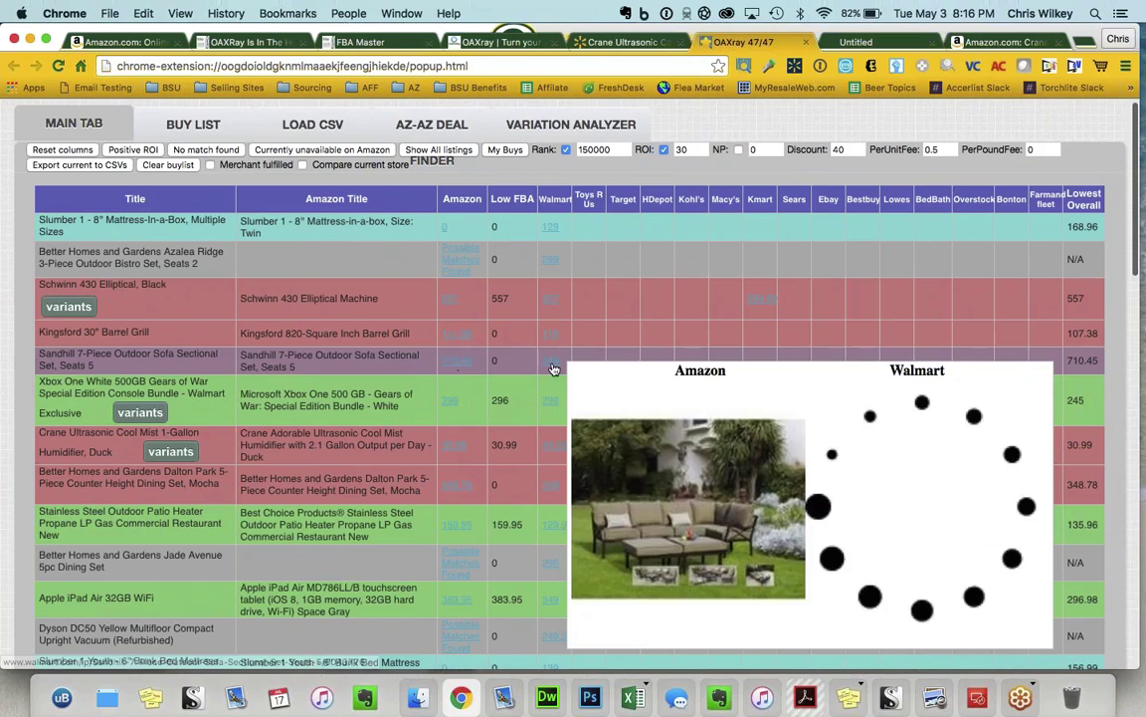
pyautogui.click(550, 360)
pyautogui.click(779, 41)
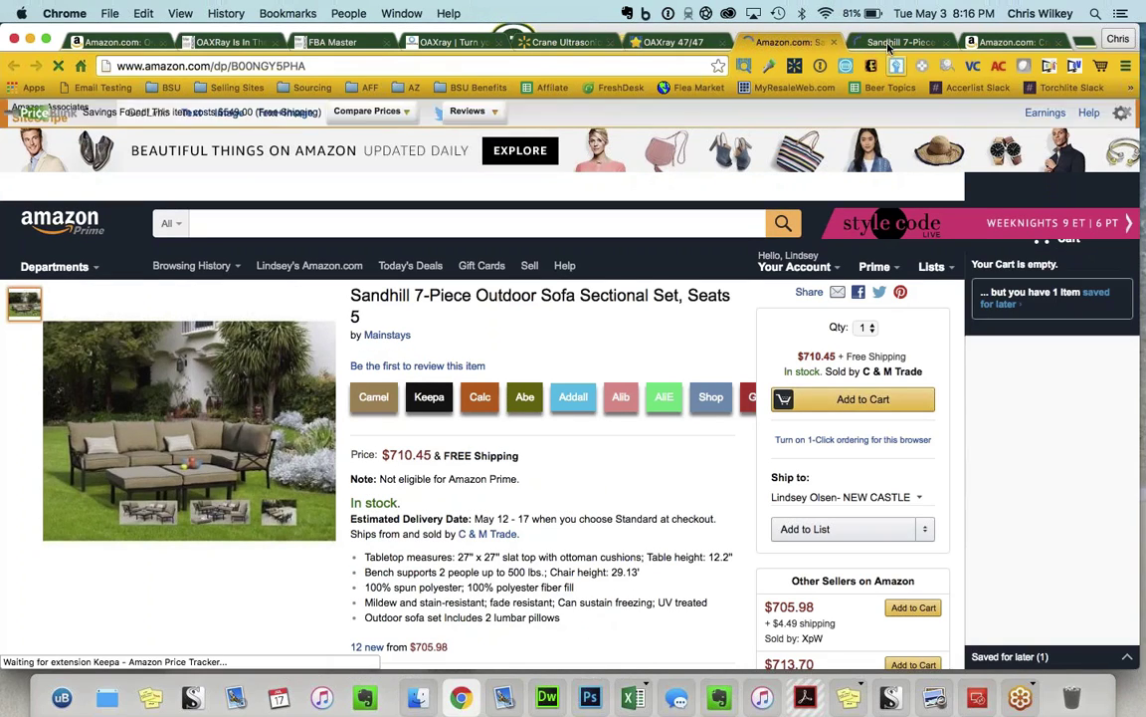
pyautogui.hotkey('ctrl', 'Tab')
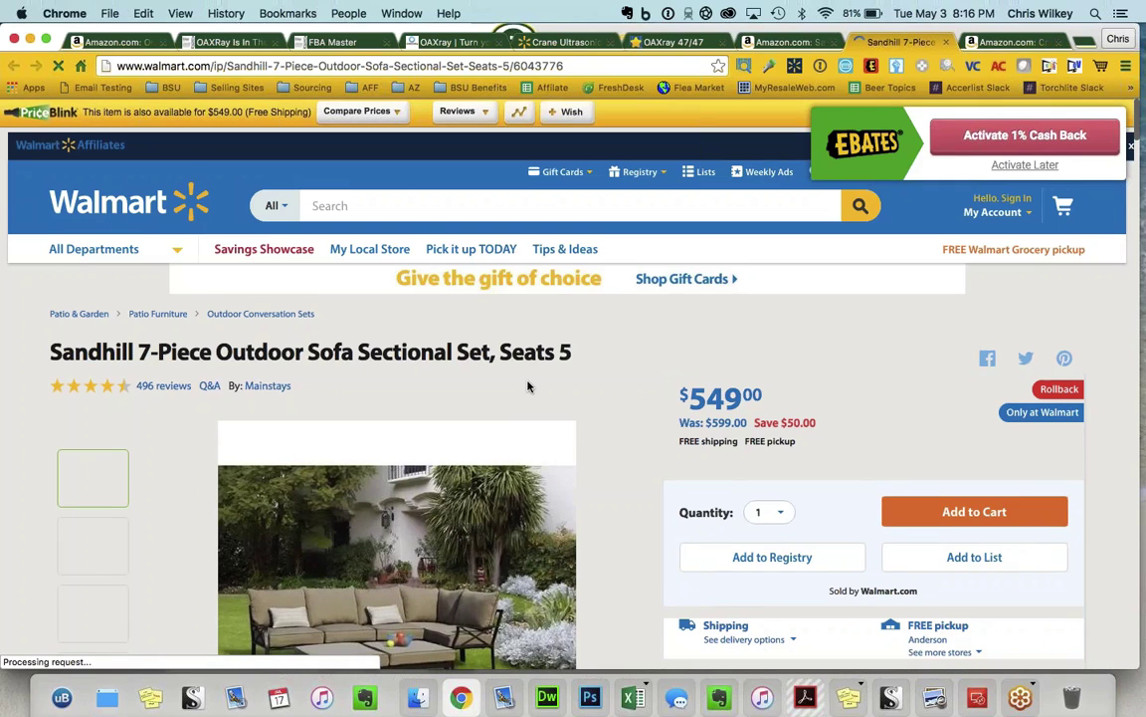
pyautogui.scroll(-1, 527, 387)
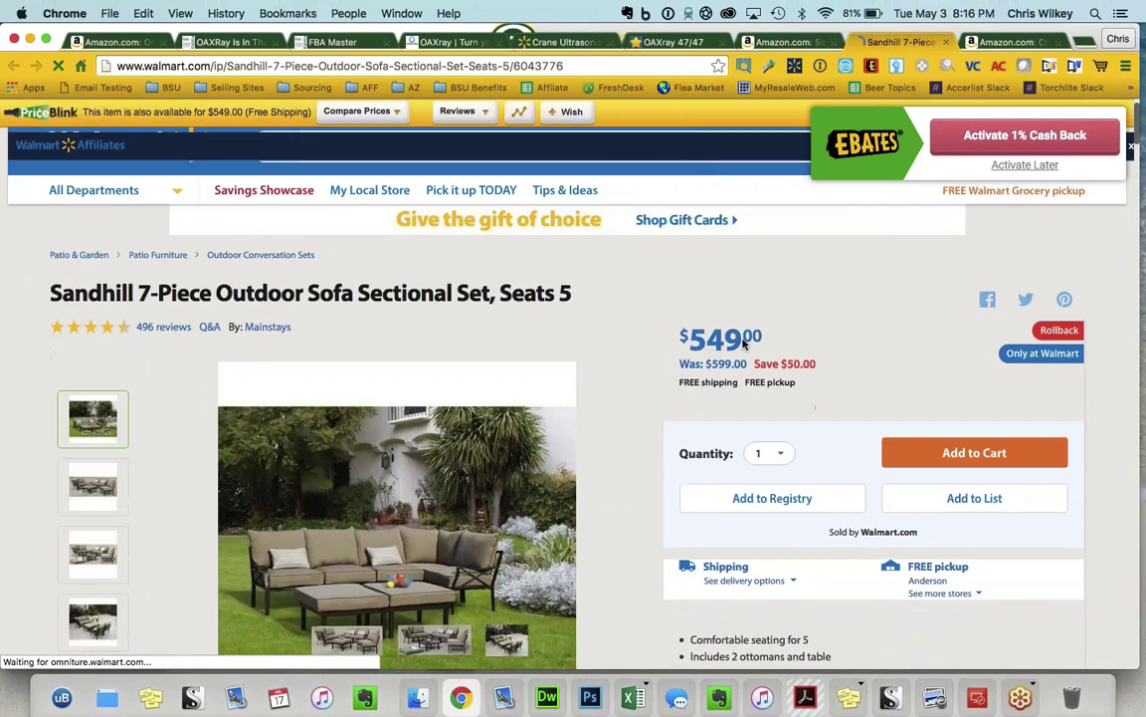
# Step: Recheck the Sandhill sofa set's price on its Amazon page and set the OAXray report's Discount to 0
pyautogui.click(769, 41)
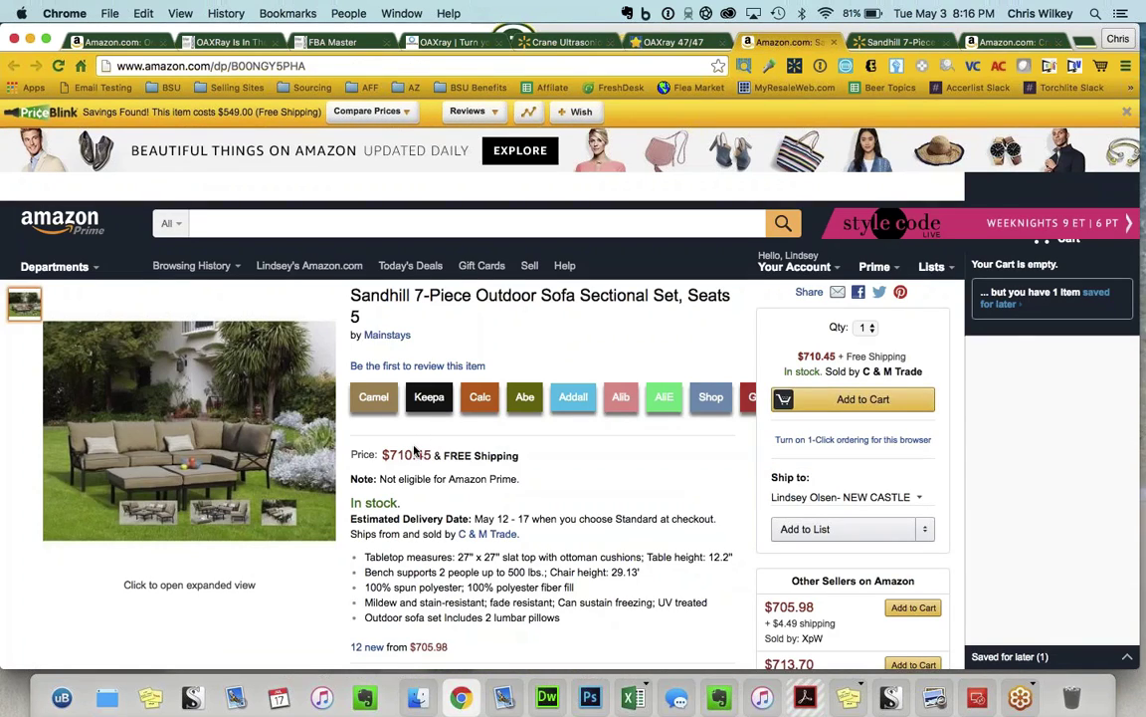
pyautogui.click(662, 42)
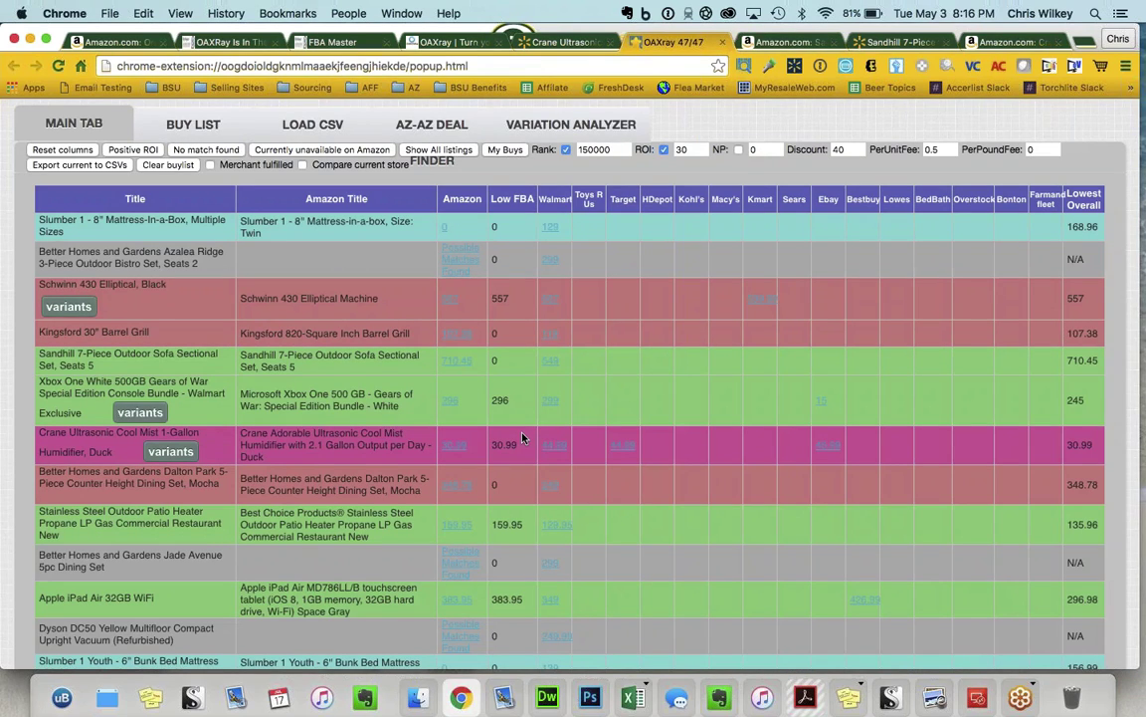
pyautogui.hscroll(1, 523, 438)
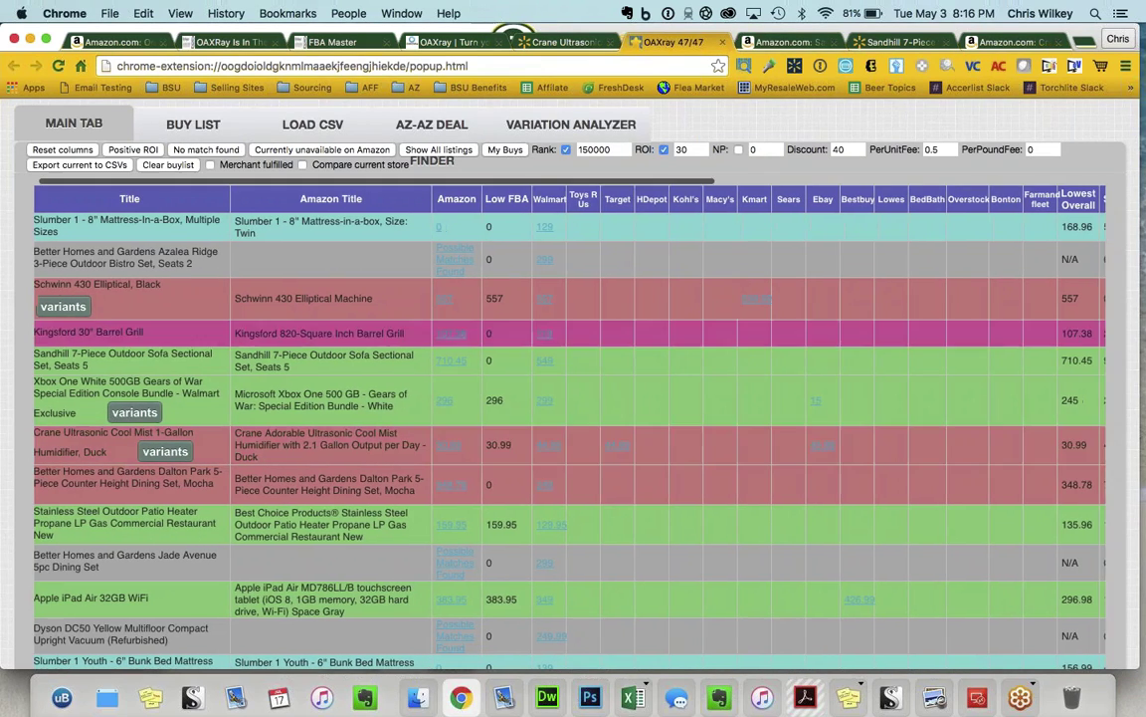
pyautogui.hscroll(1, 579, 342)
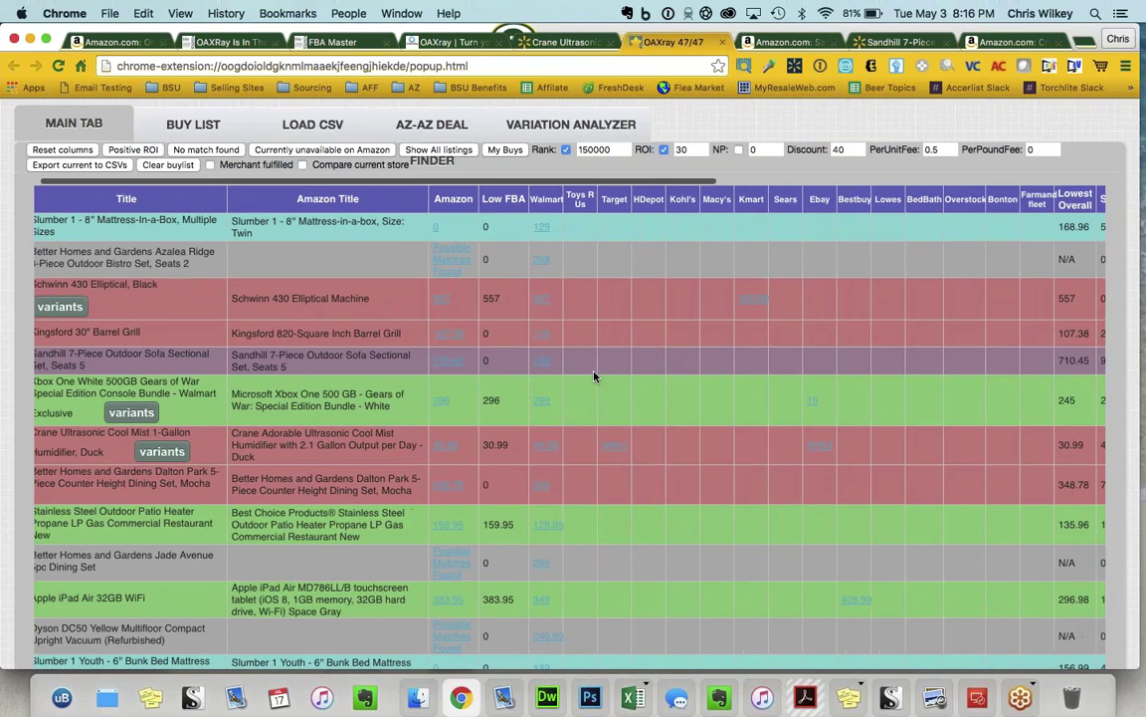
pyautogui.hscroll(5, 594, 376)
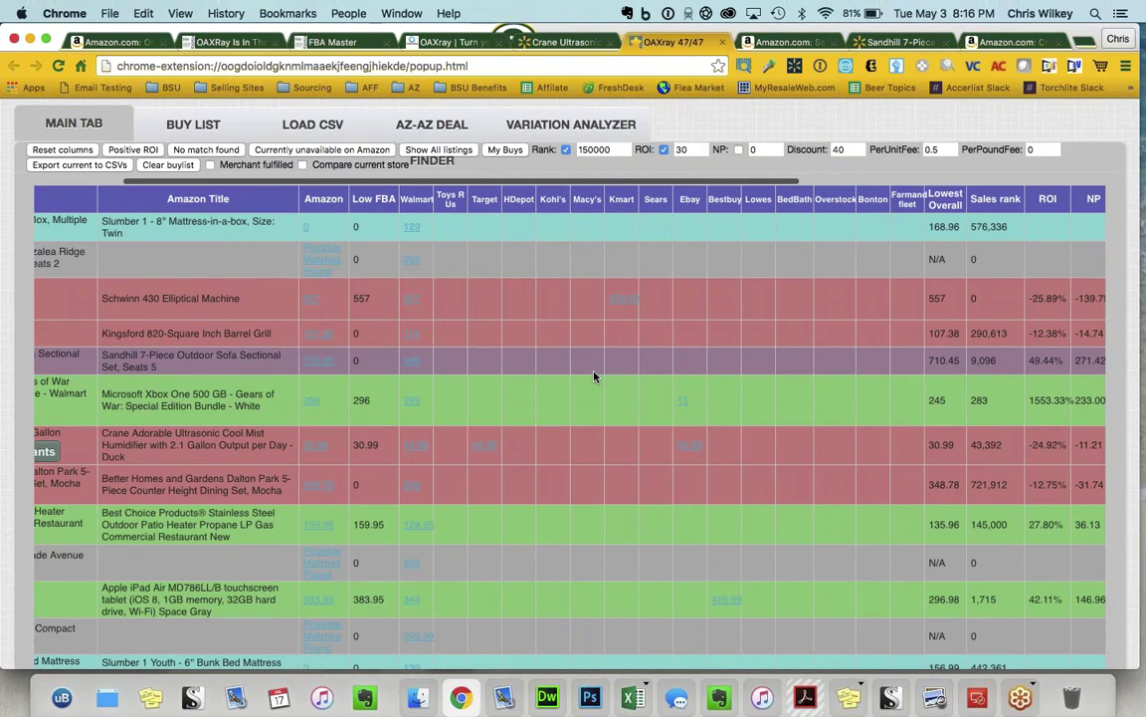
pyautogui.hscroll(5, 594, 377)
pyautogui.press('BackSpace')
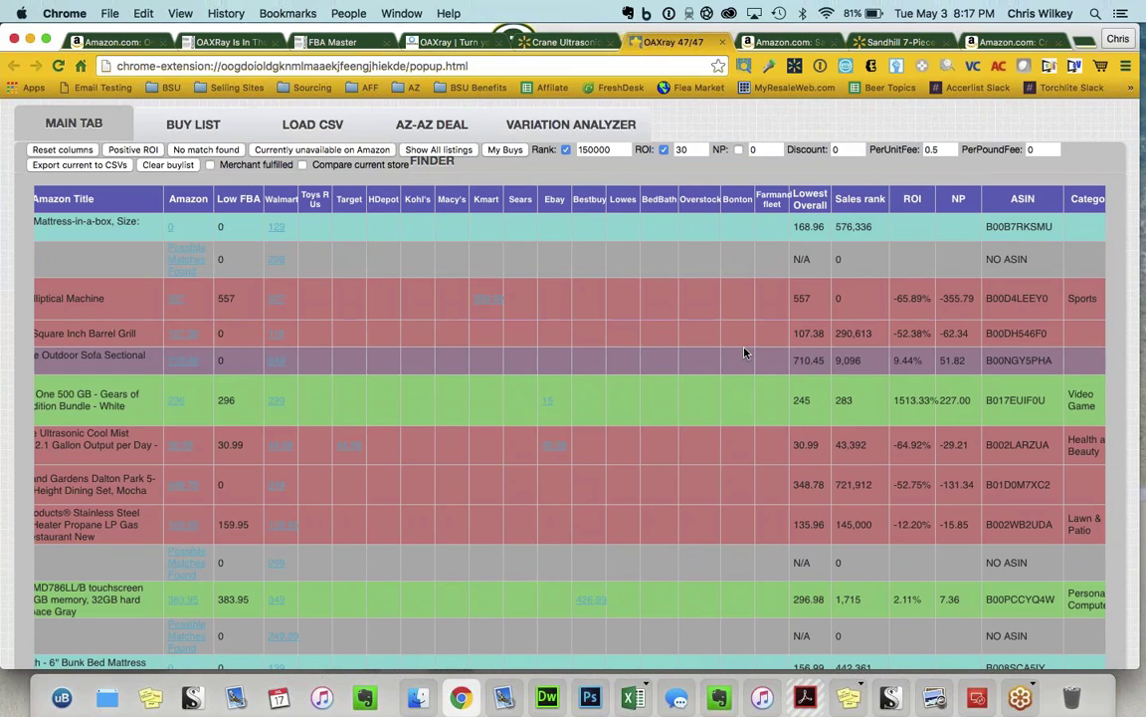
# Step: Examine the report's matched products down to the last row, comparing titles, store prices, sales rank, ROI and NP
pyautogui.scroll(-5, 744, 352)
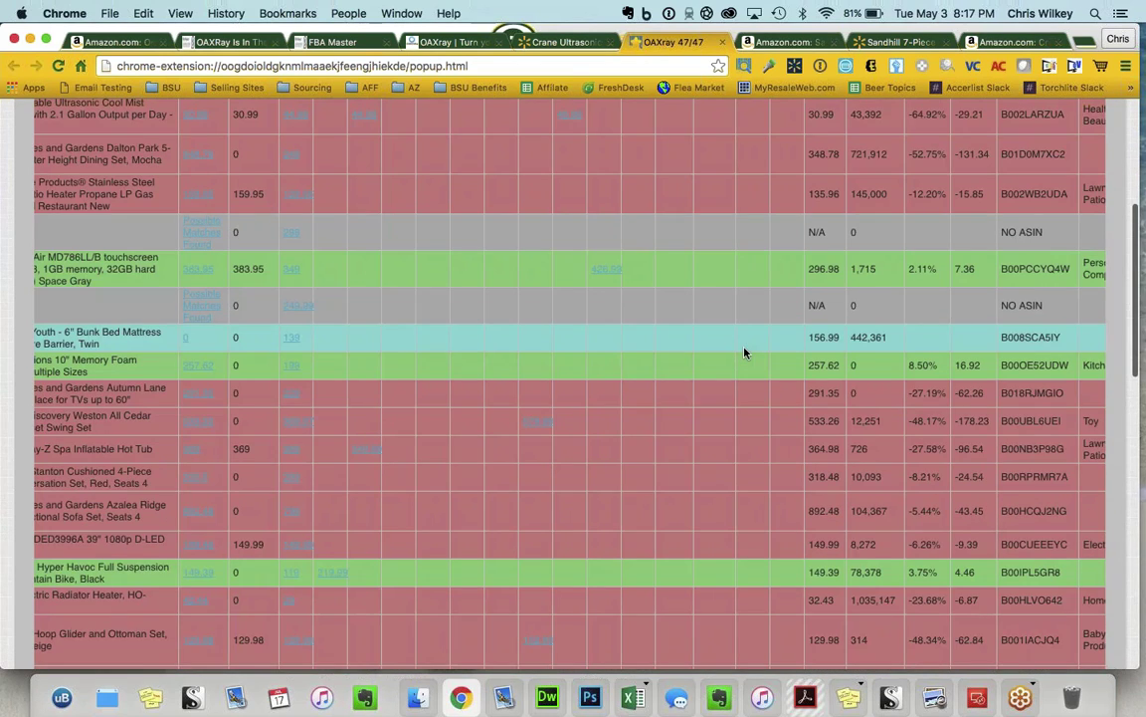
pyautogui.scroll(-10, 745, 352)
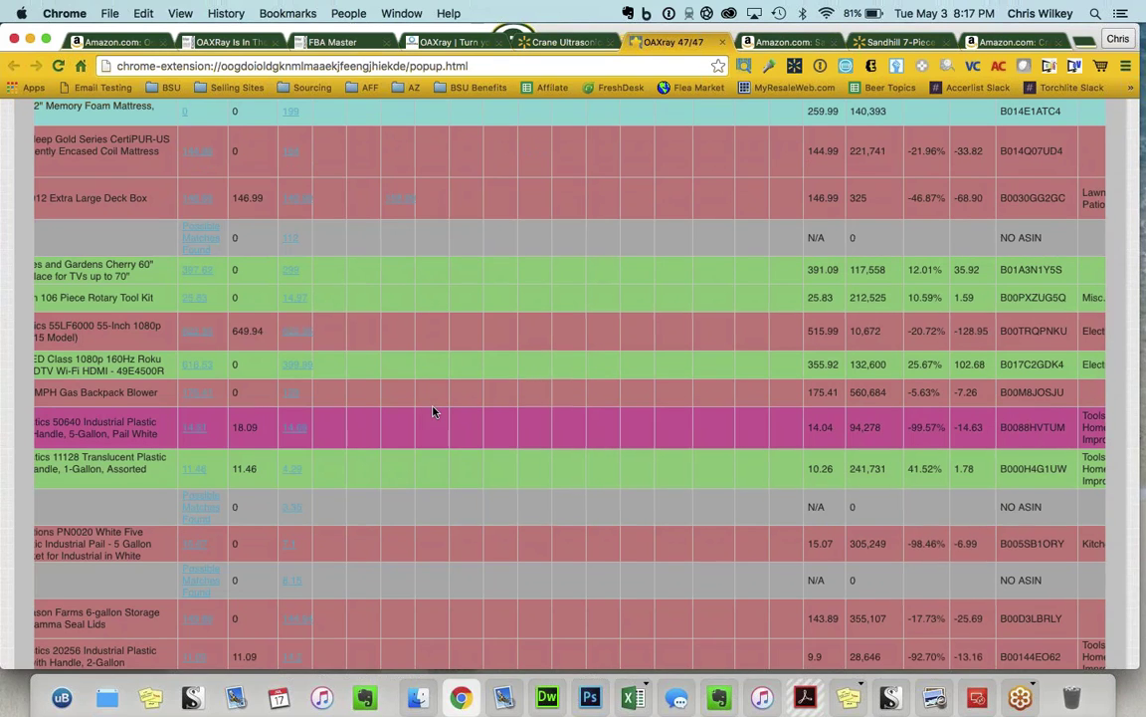
pyautogui.hscroll(-5, 433, 411)
pyautogui.hscroll(-2, 433, 411)
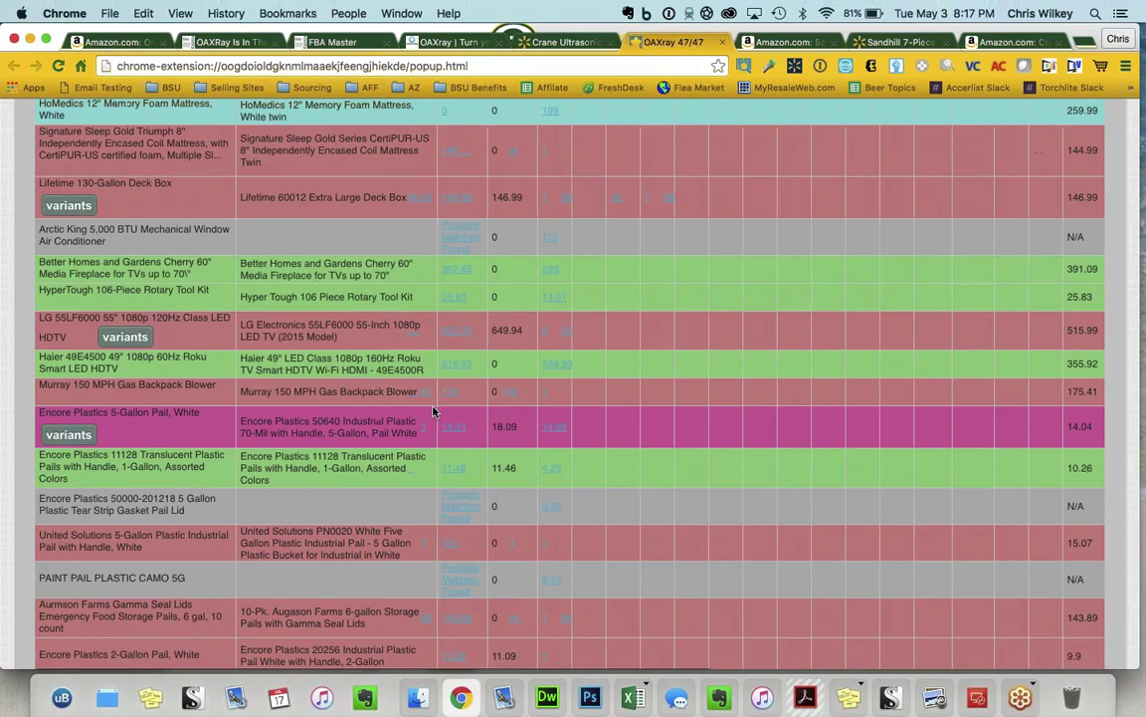
pyautogui.scroll(-1, 433, 411)
pyautogui.hscroll(10, 733, 440)
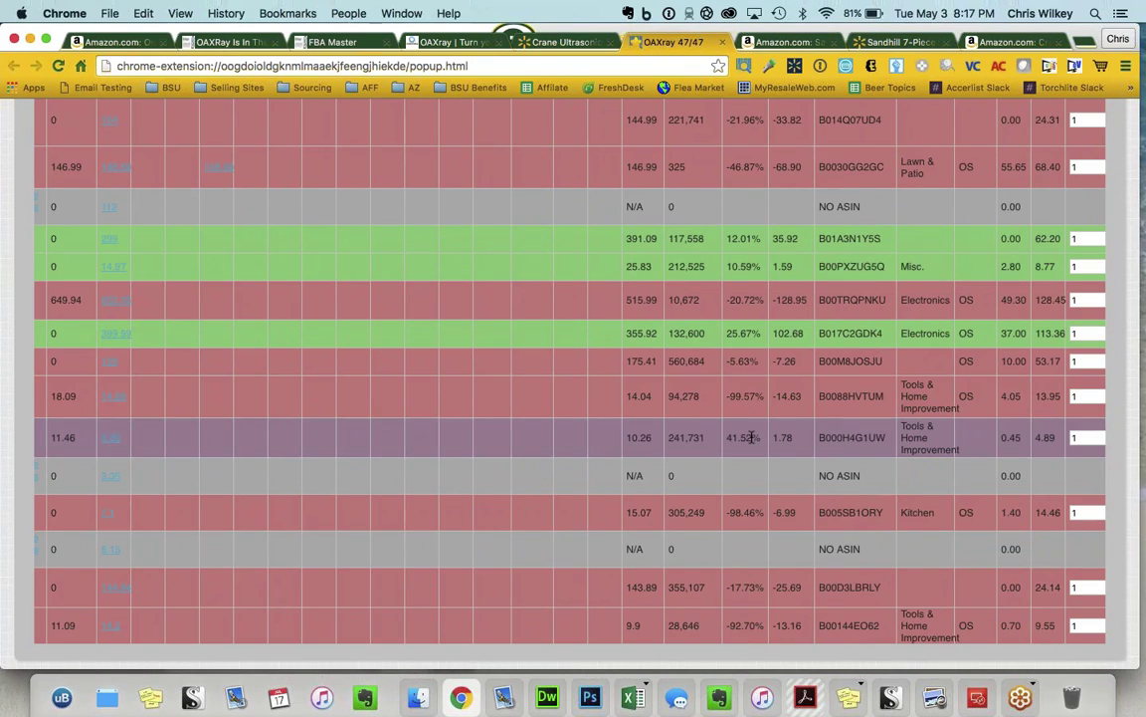
pyautogui.scroll(1, 751, 438)
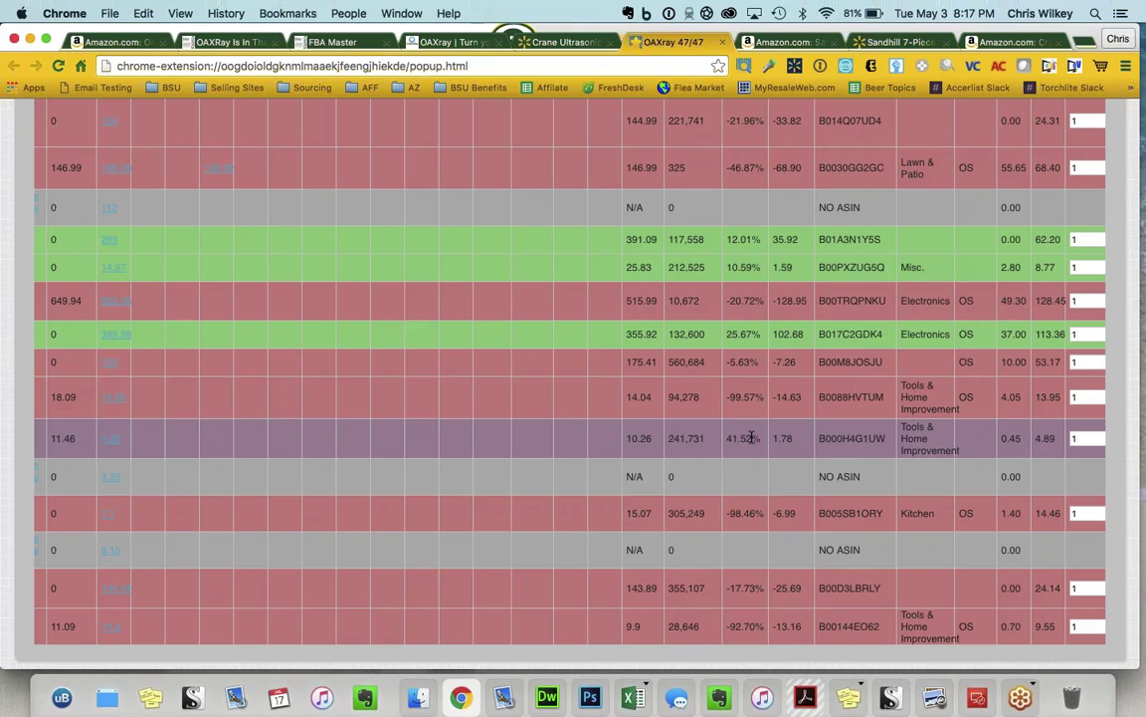
pyautogui.scroll(15, 751, 437)
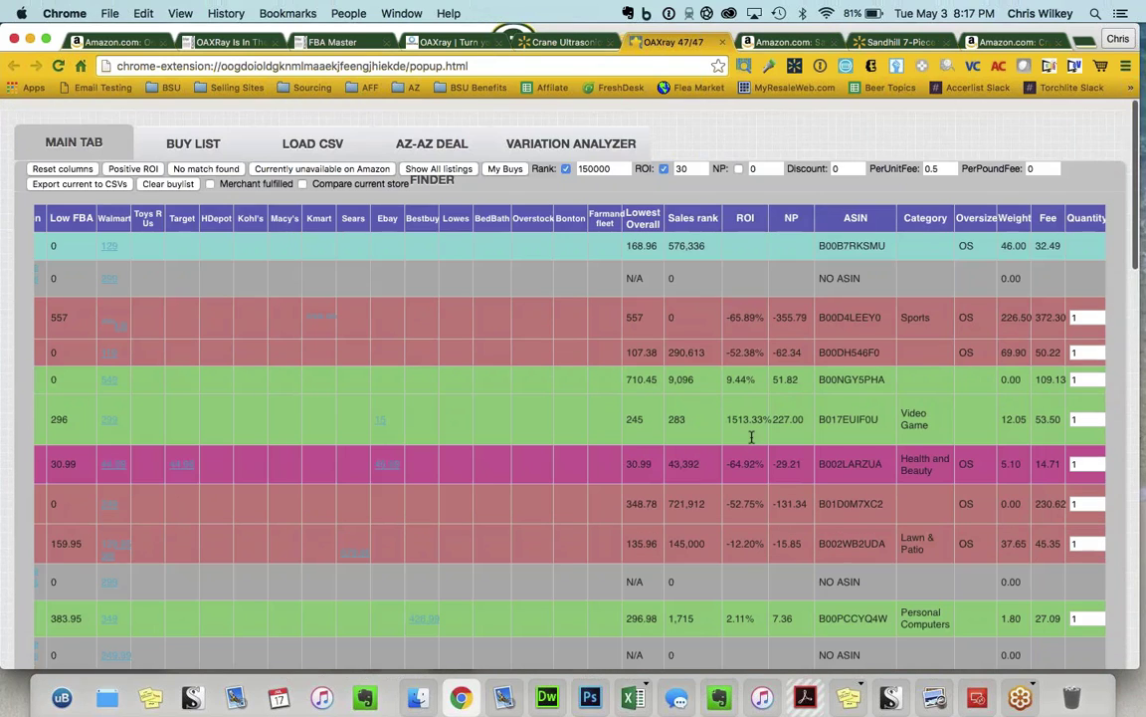
# Step: Turn off the Rank and ROI filters and limit the report to positive-ROI listings, checking their store prices, ROI and NP
pyautogui.hscroll(-5, 751, 438)
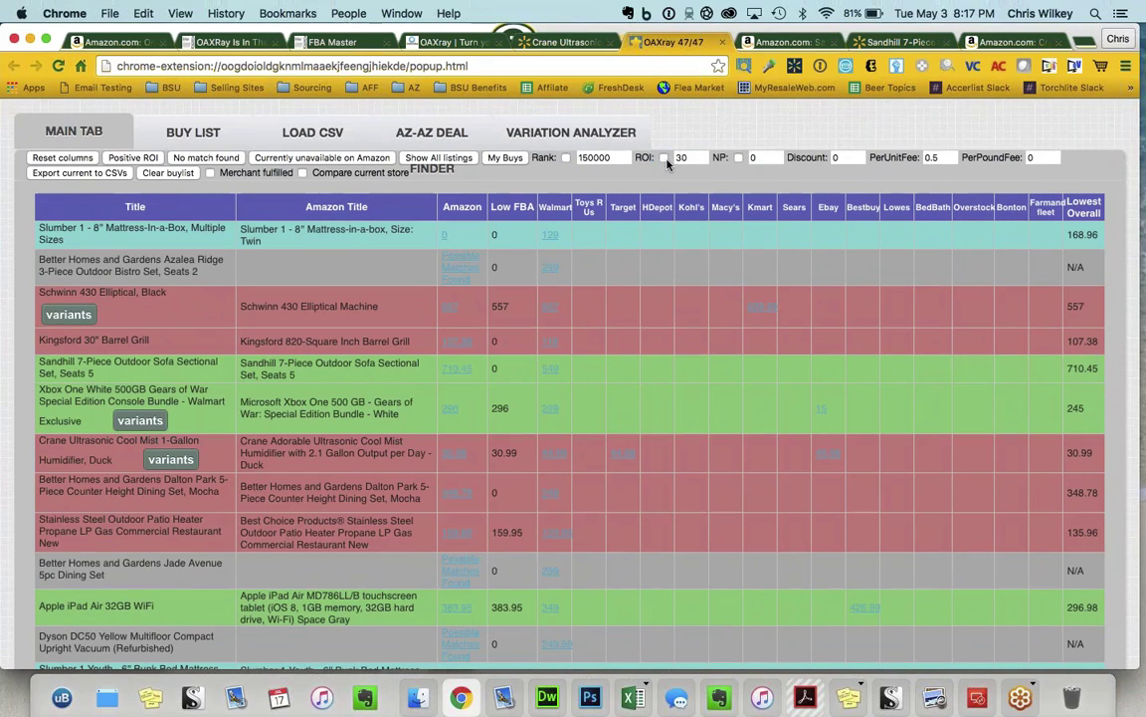
pyautogui.click(152, 161)
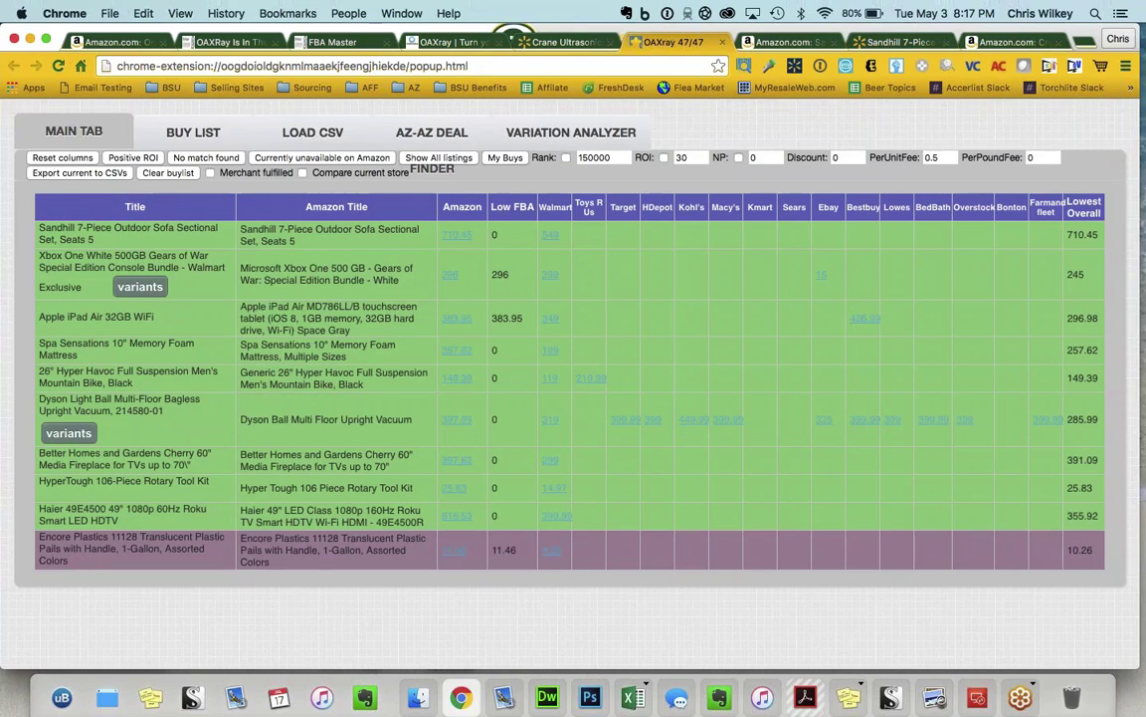
pyautogui.hscroll(3, 567, 388)
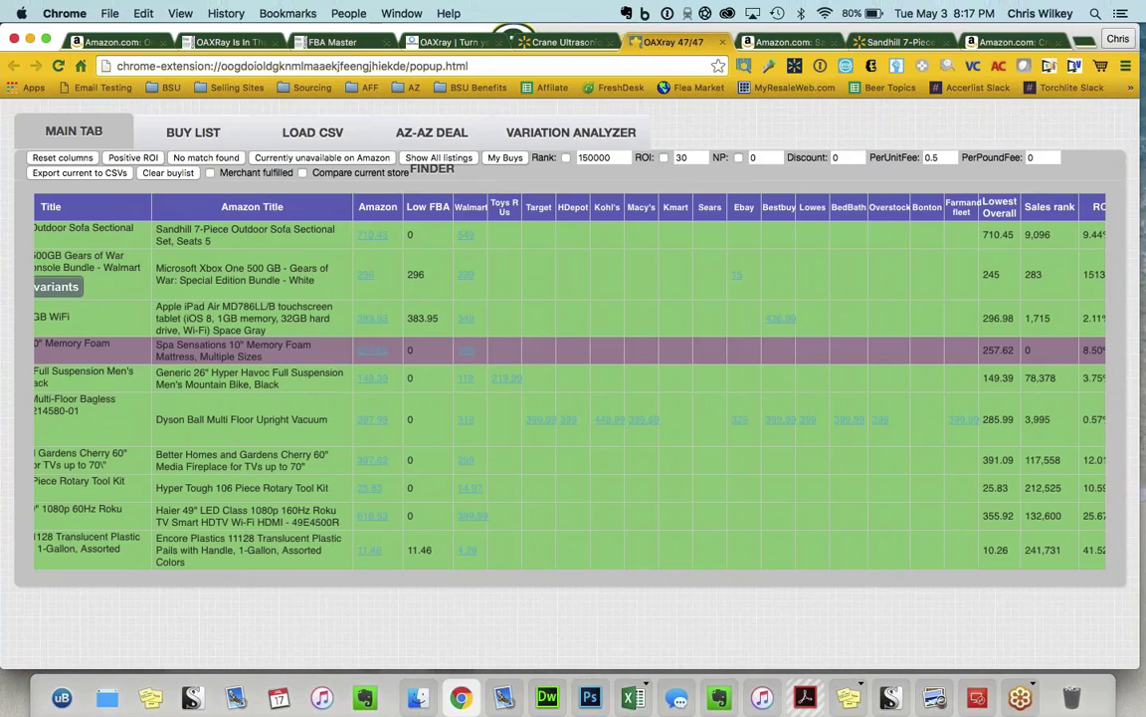
pyautogui.hscroll(2, 567, 350)
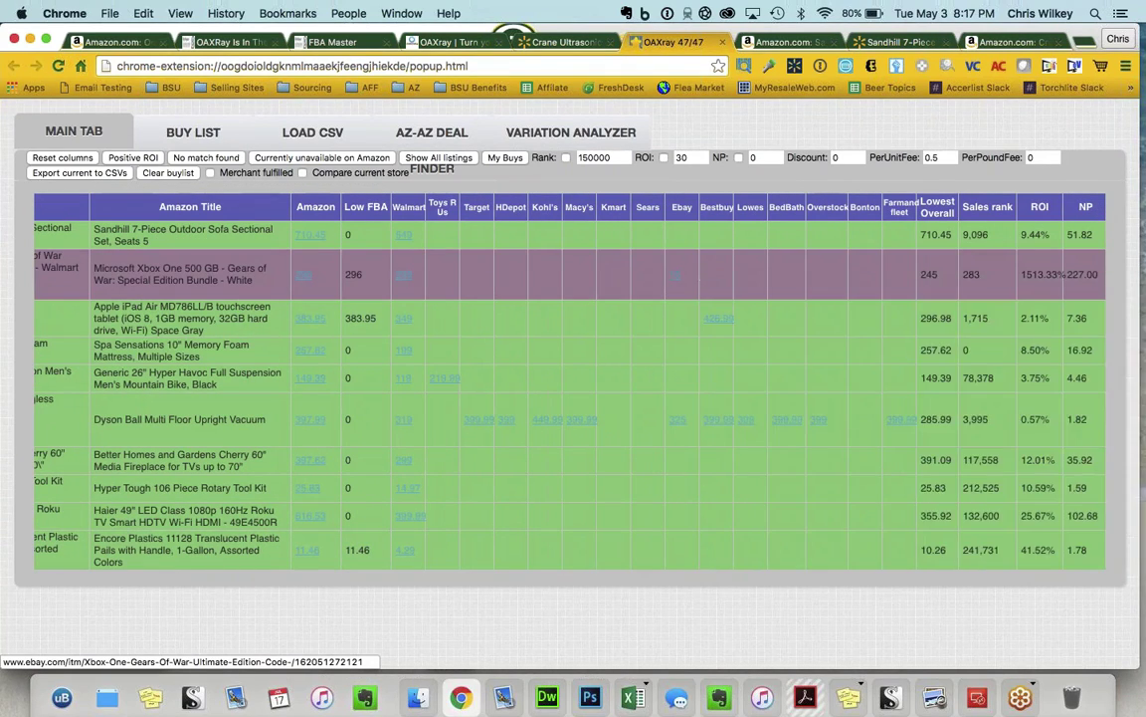
pyautogui.moveTo(678, 284)
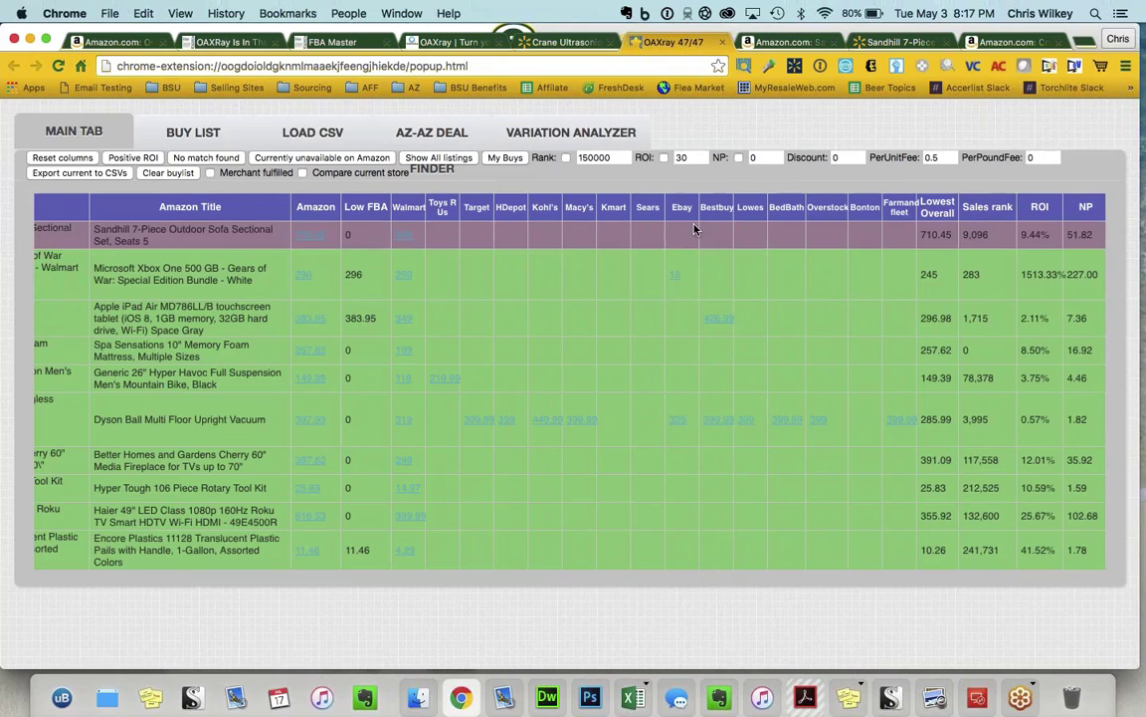
pyautogui.moveTo(685, 200)
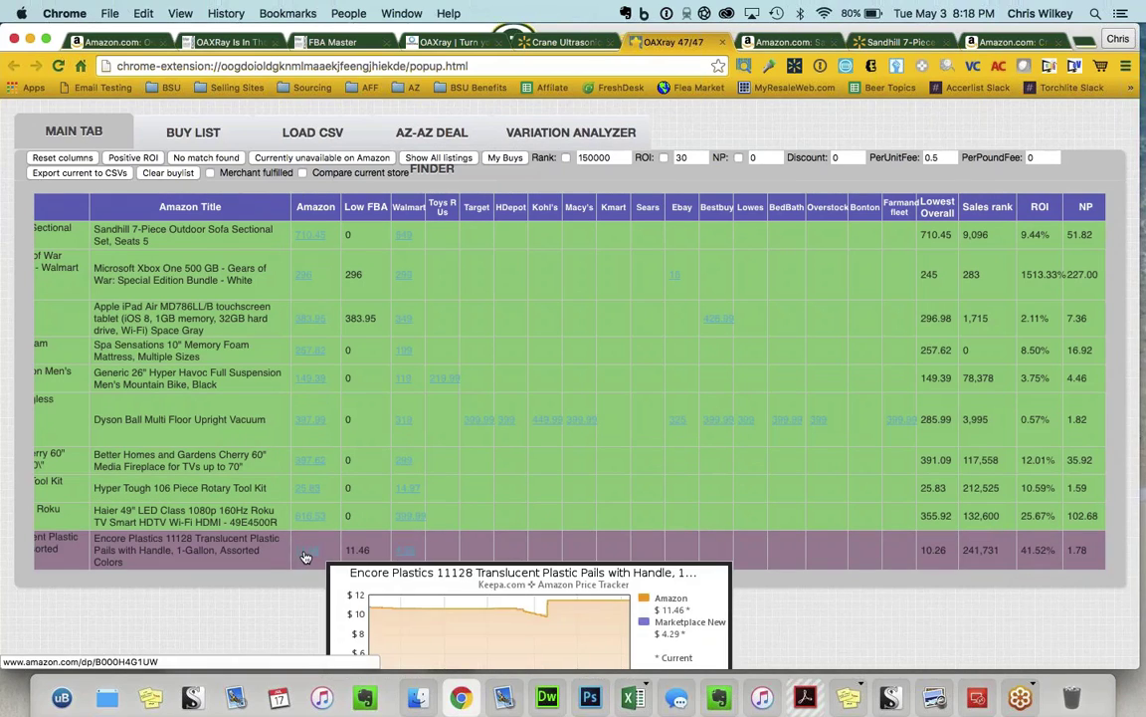
# Step: Replace the open sofa set pages with the Encore Plastics 11128 pails' Amazon and Walmart pages and compare product, price and shipping
pyautogui.moveTo(411, 553)
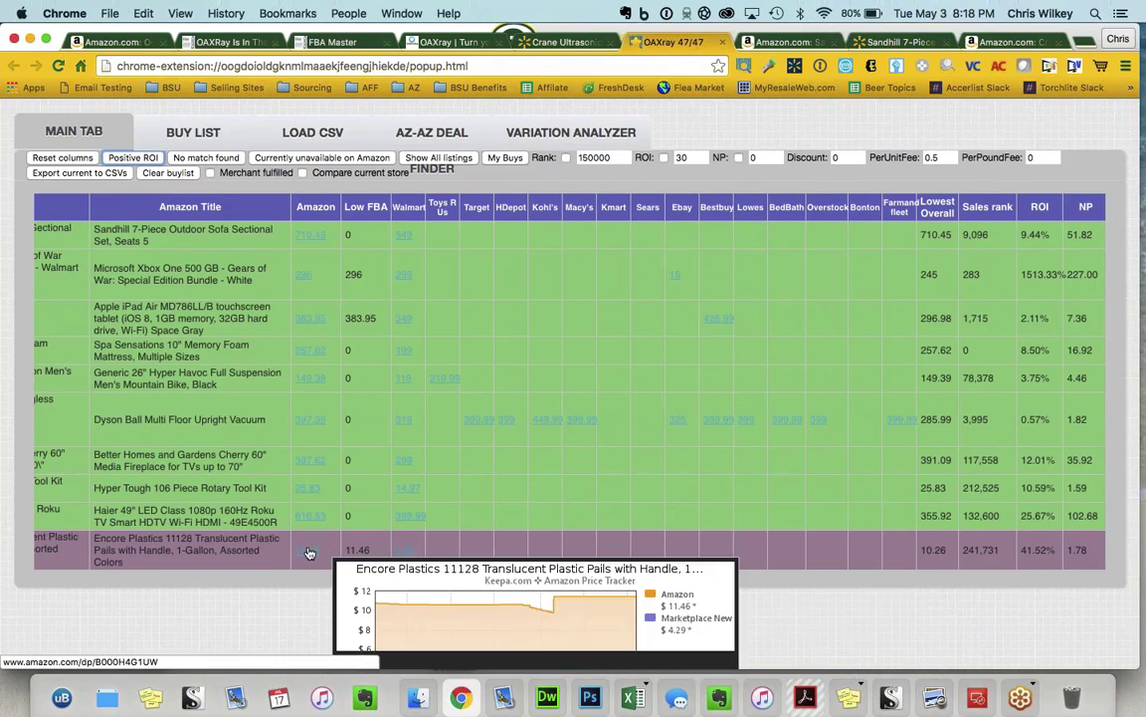
pyautogui.click(310, 550)
pyautogui.click(406, 550)
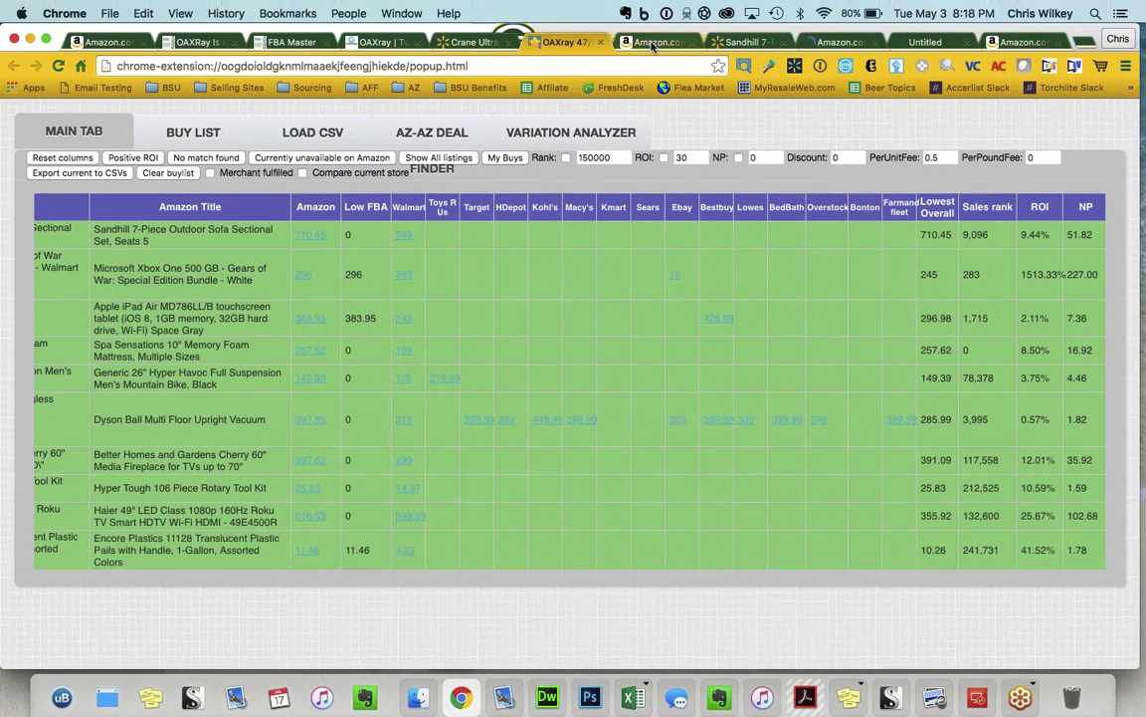
pyautogui.click(654, 43)
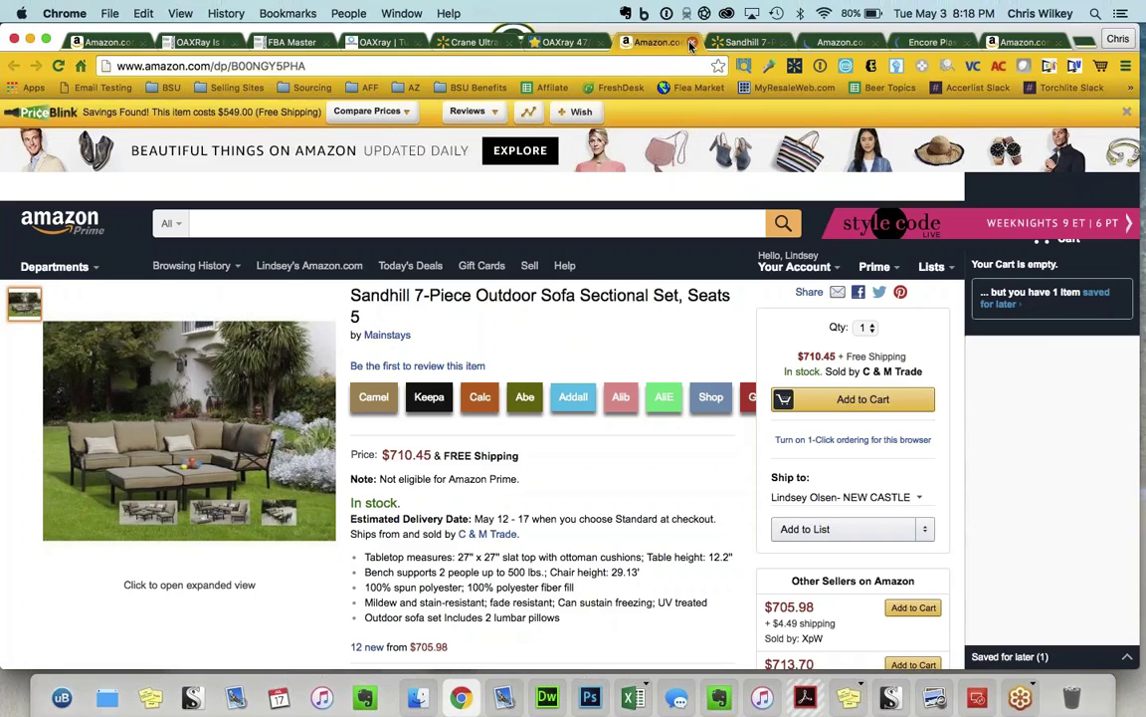
pyautogui.click(690, 43)
pyautogui.click(691, 43)
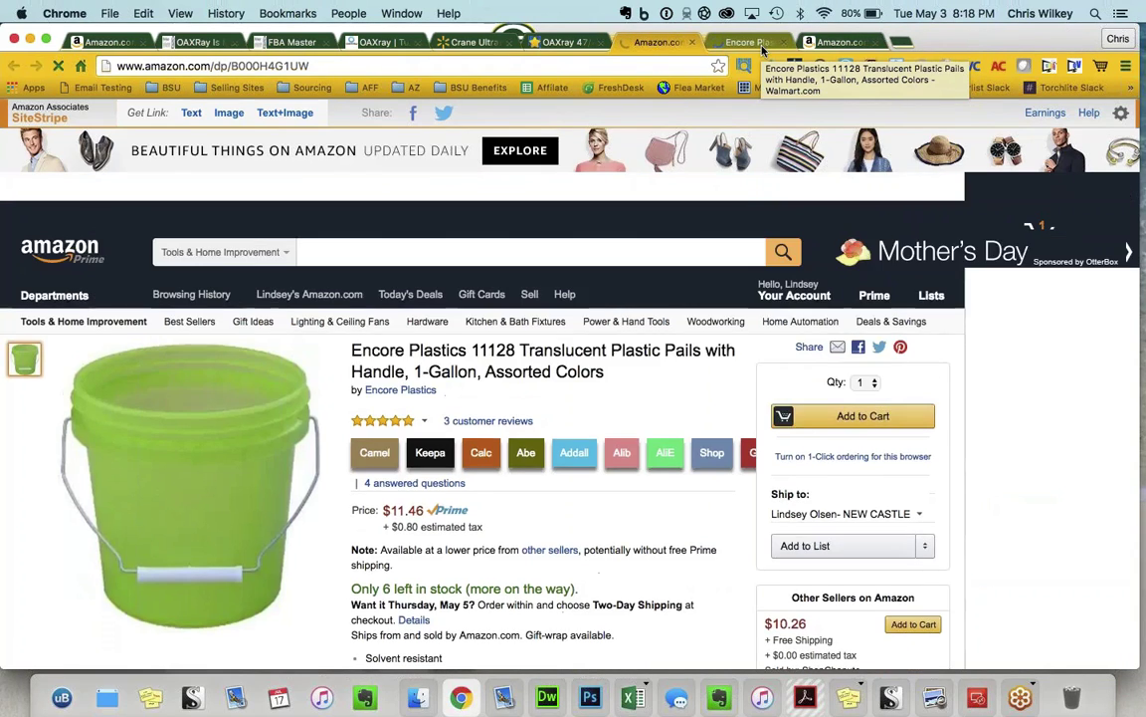
pyautogui.click(752, 43)
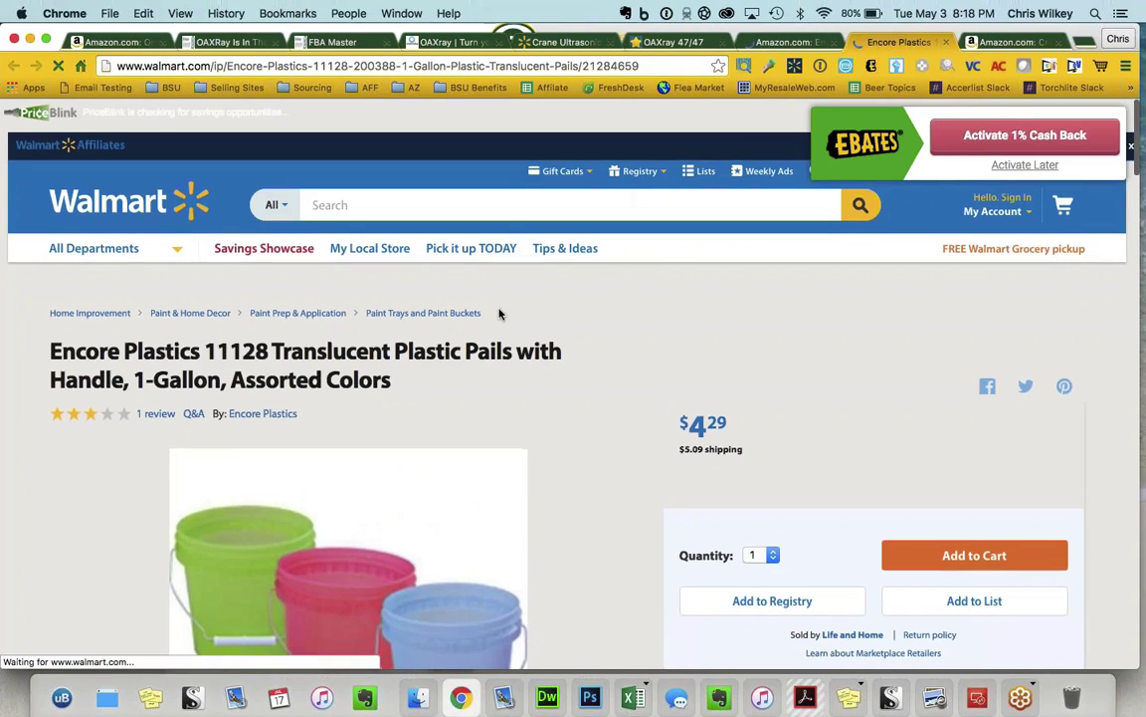
pyautogui.scroll(-3, 500, 314)
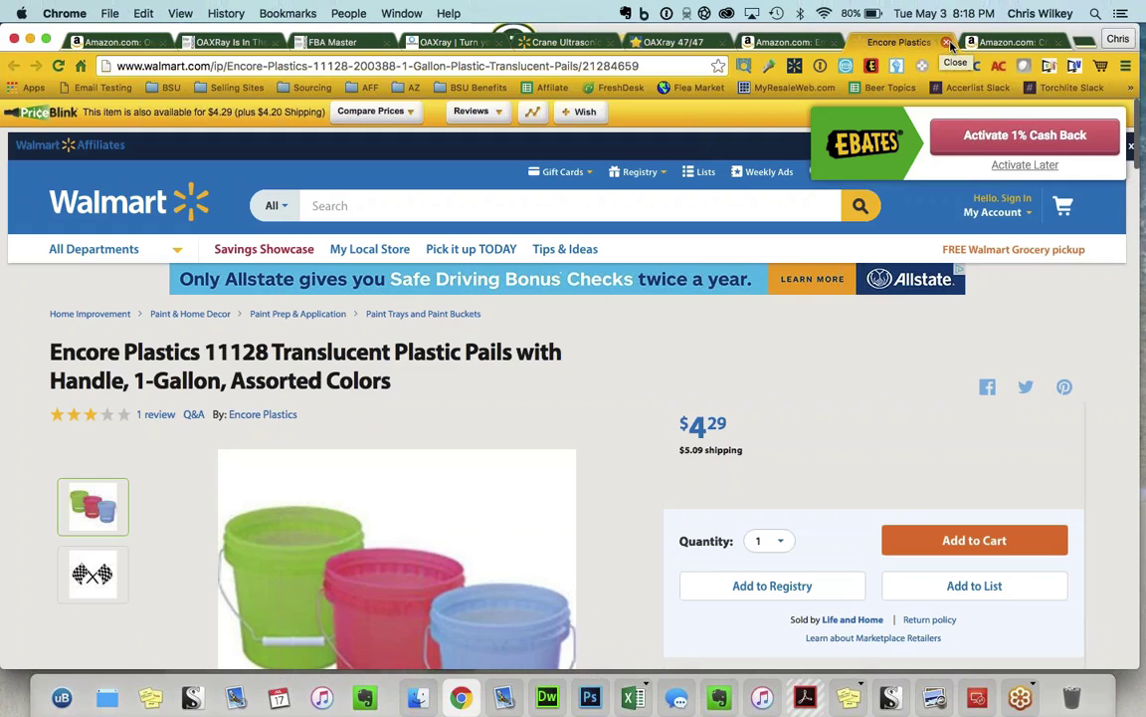
# Step: Return to the OAXray report and review the positive-ROI rows' titles, prices, sales rank, ROI, NP and category
pyautogui.click(662, 44)
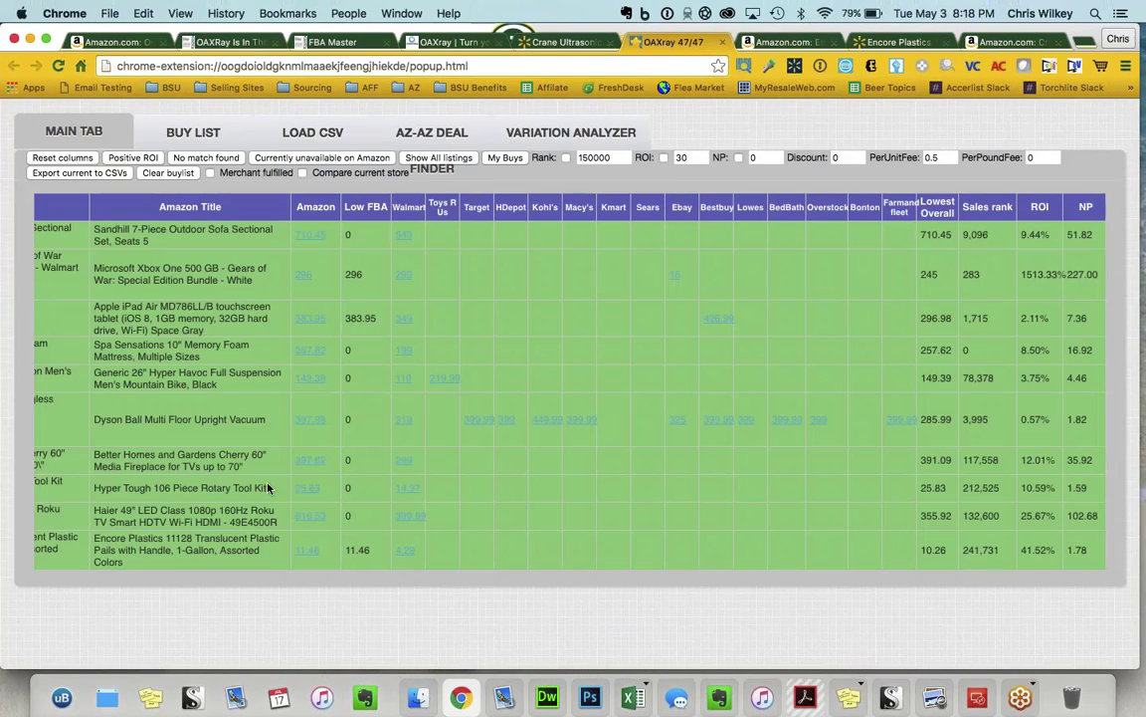
pyautogui.hscroll(-3, 277, 483)
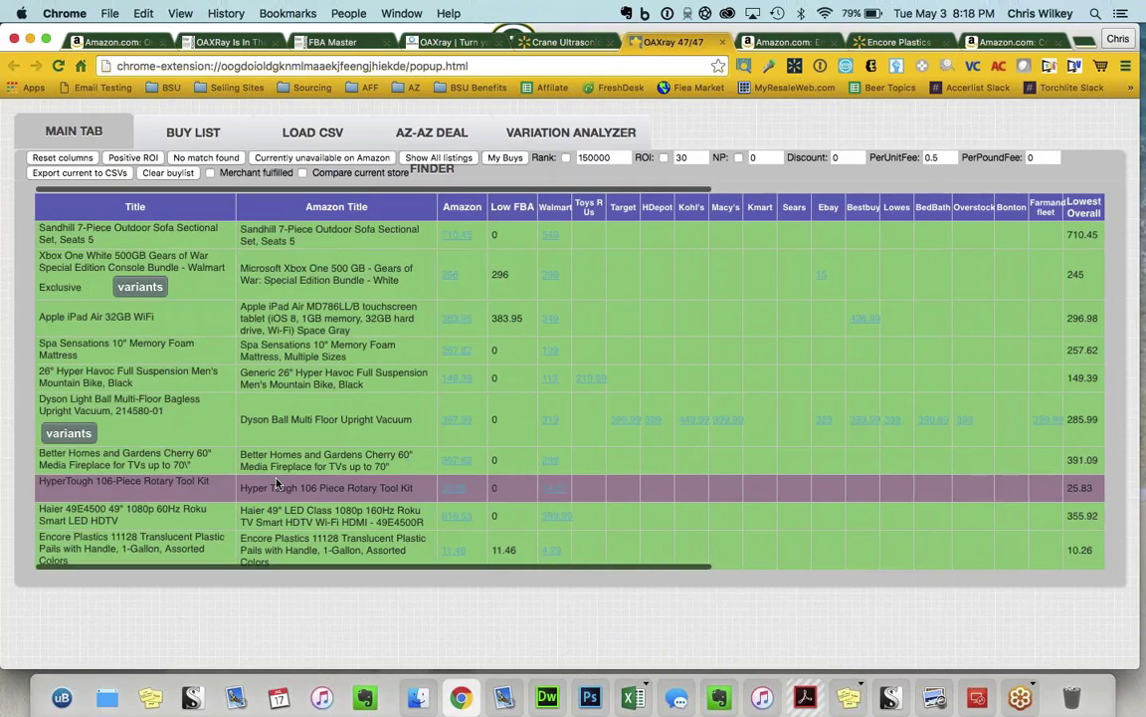
pyautogui.moveTo(548, 551)
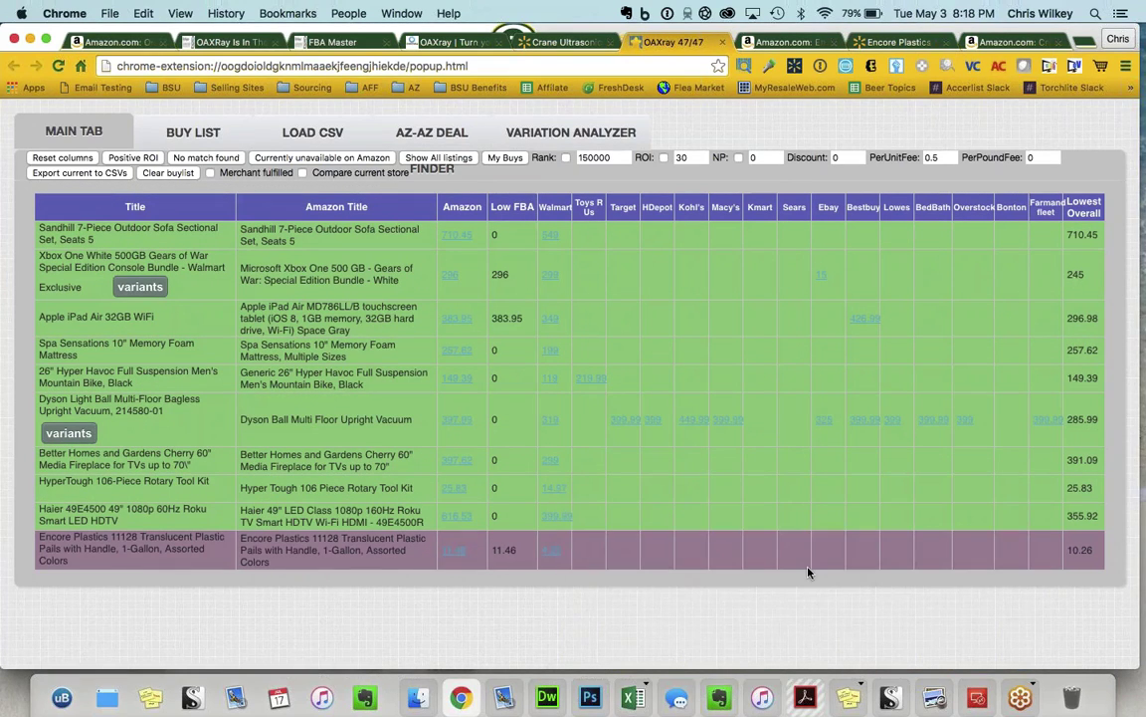
pyautogui.hscroll(5, 697, 418)
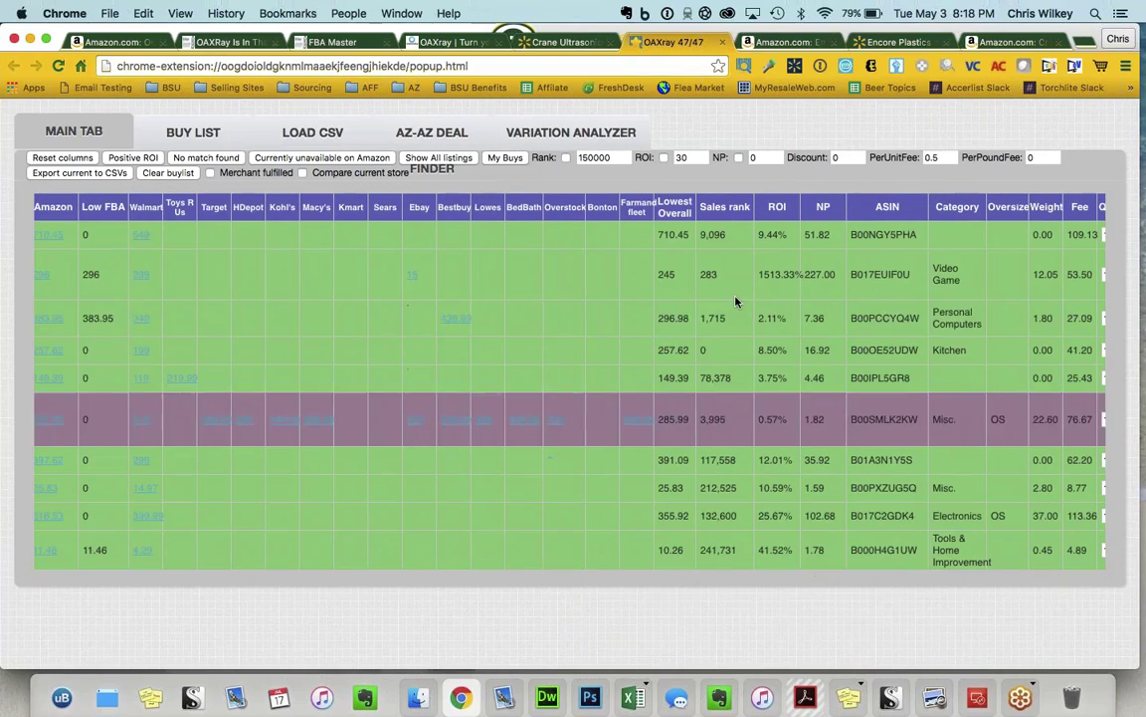
# Step: Close the OAXray report, the Encore pail pages and the Amazon humidifier listing, and bring up the OAXray website
pyautogui.click(725, 42)
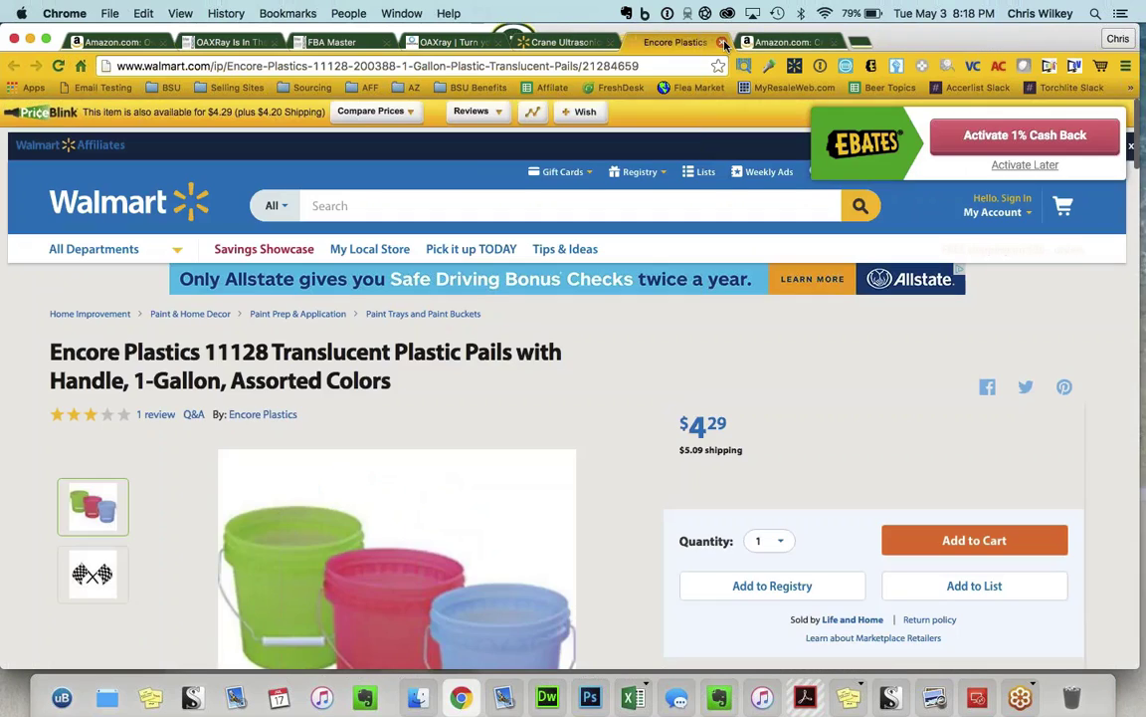
pyautogui.click(722, 41)
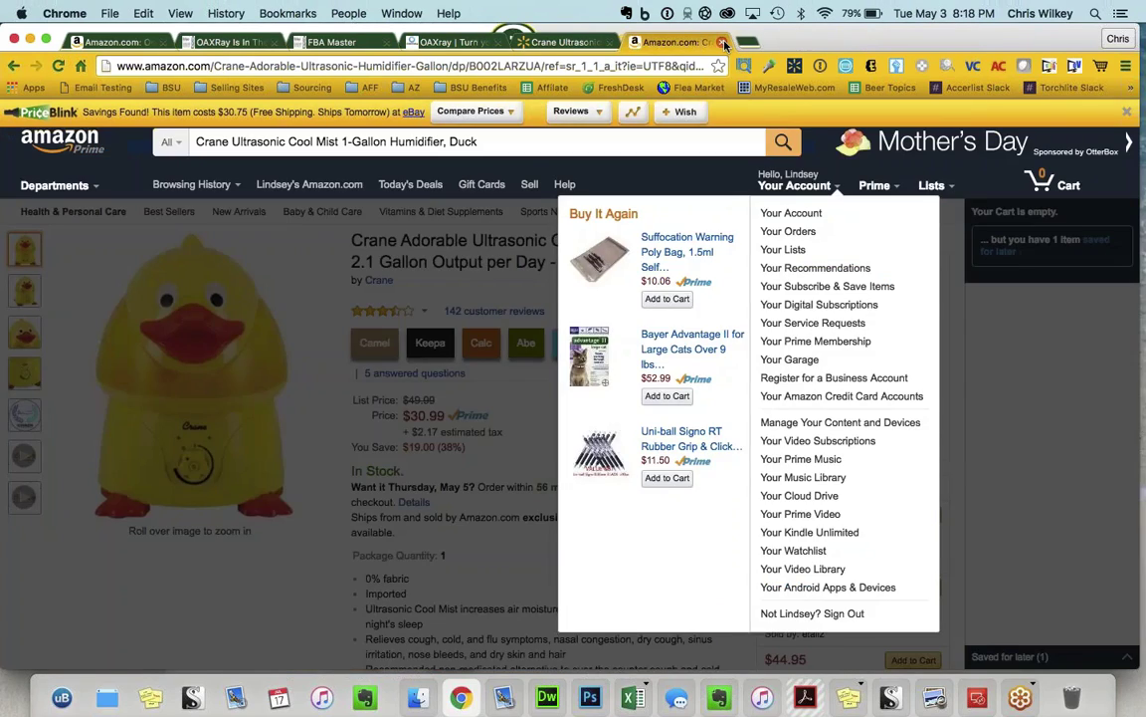
pyautogui.click(723, 42)
pyautogui.click(546, 44)
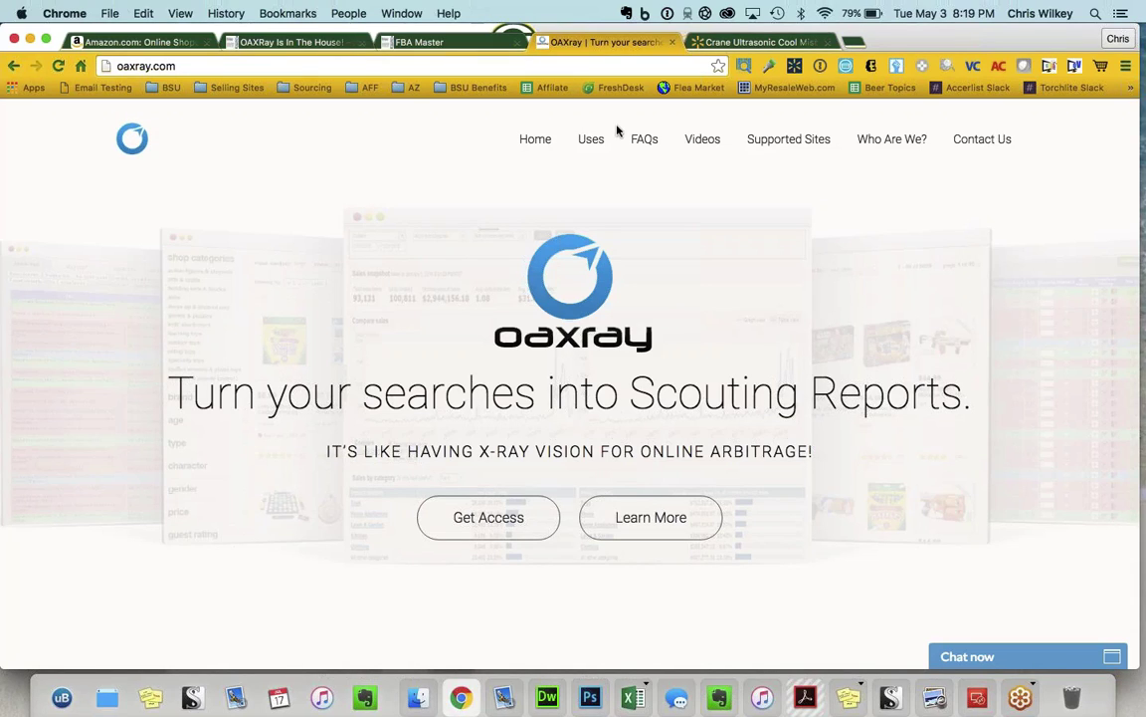
# Step: Open OAXray's Supported Sites page and examine the listed stores' support levels, notes, discounts and current sales
pyautogui.click(787, 147)
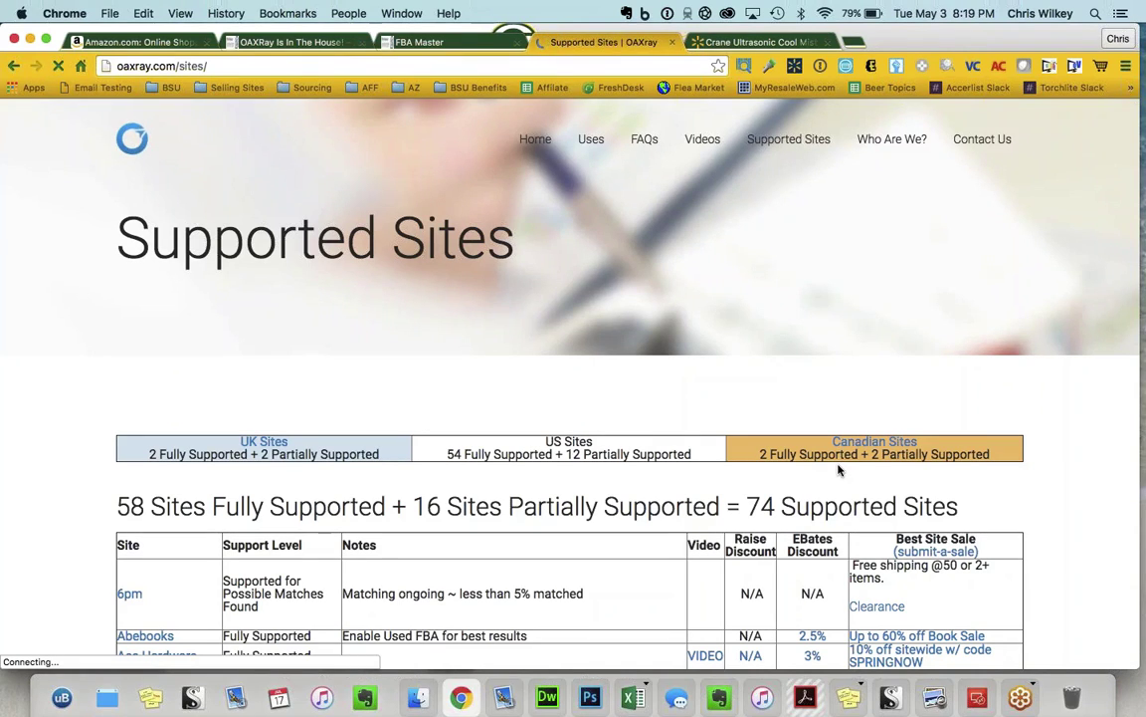
pyautogui.scroll(-1, 839, 470)
pyautogui.scroll(-2, 839, 471)
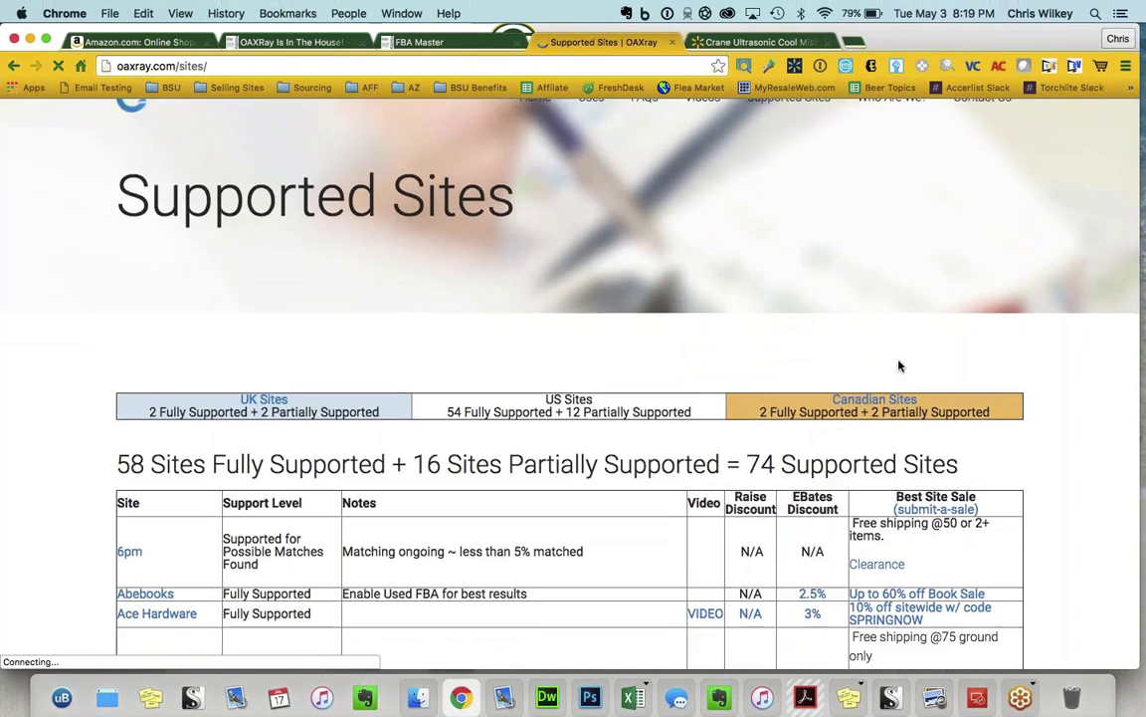
pyautogui.scroll(-5, 374, 409)
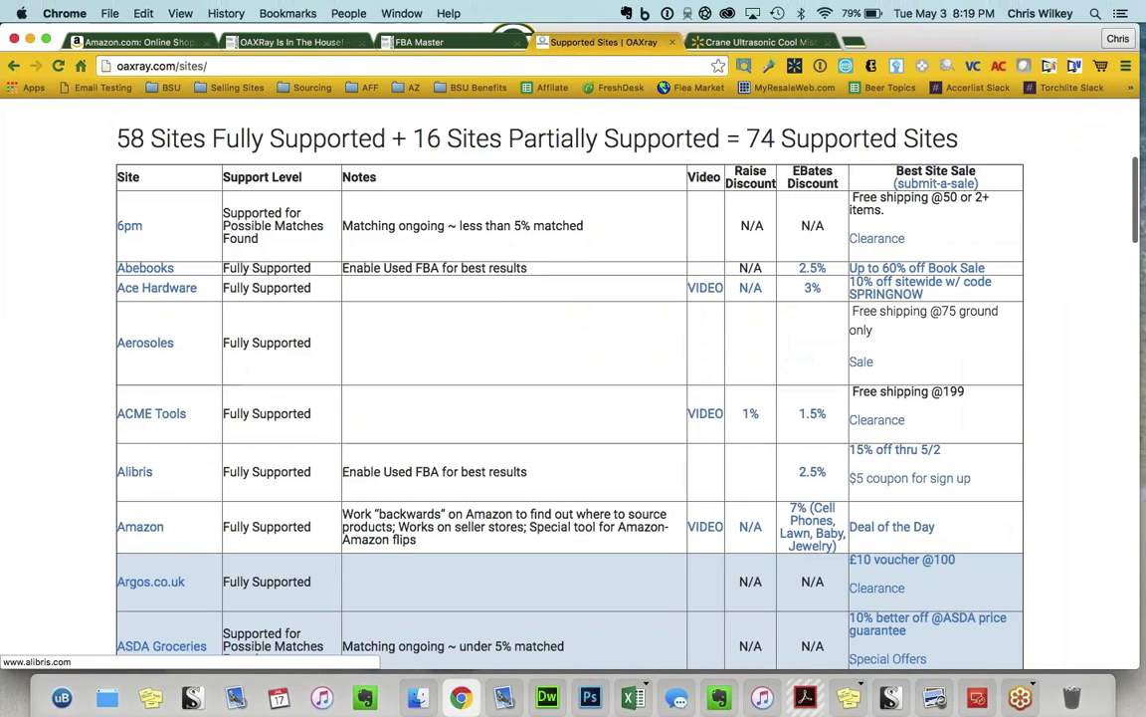
pyautogui.scroll(-3, 568, 398)
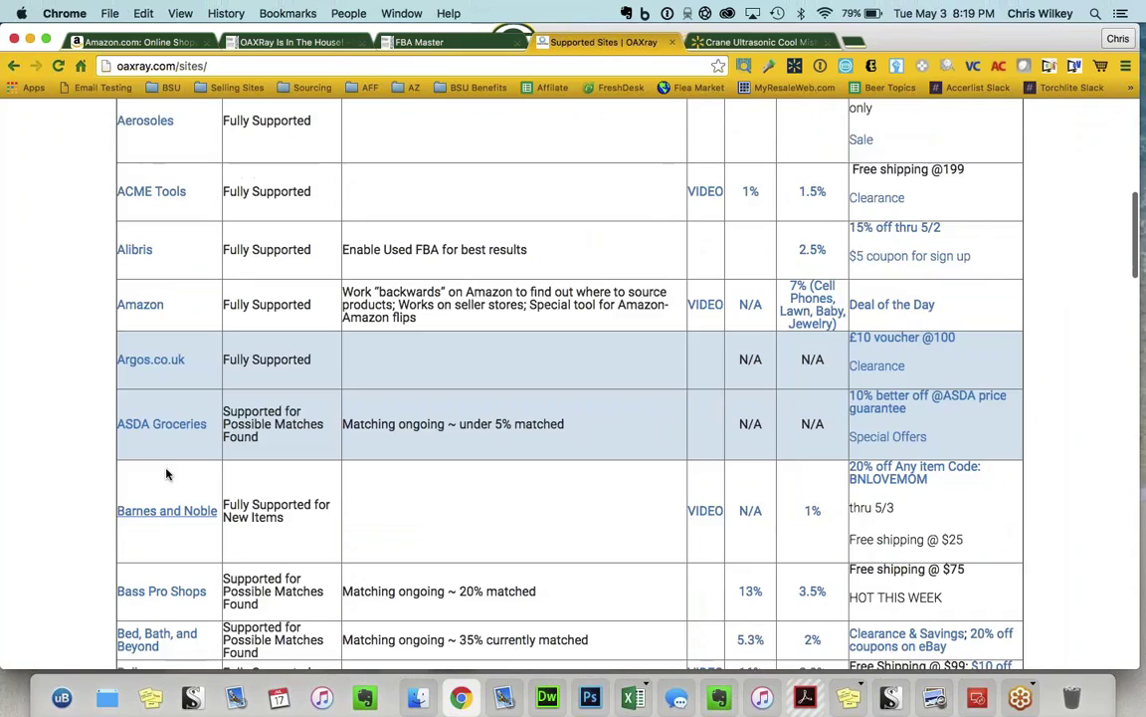
# Step: Skim the supported stores as far as eBay, and check the UK, US and Canadian site summary above the list
pyautogui.scroll(-5, 179, 299)
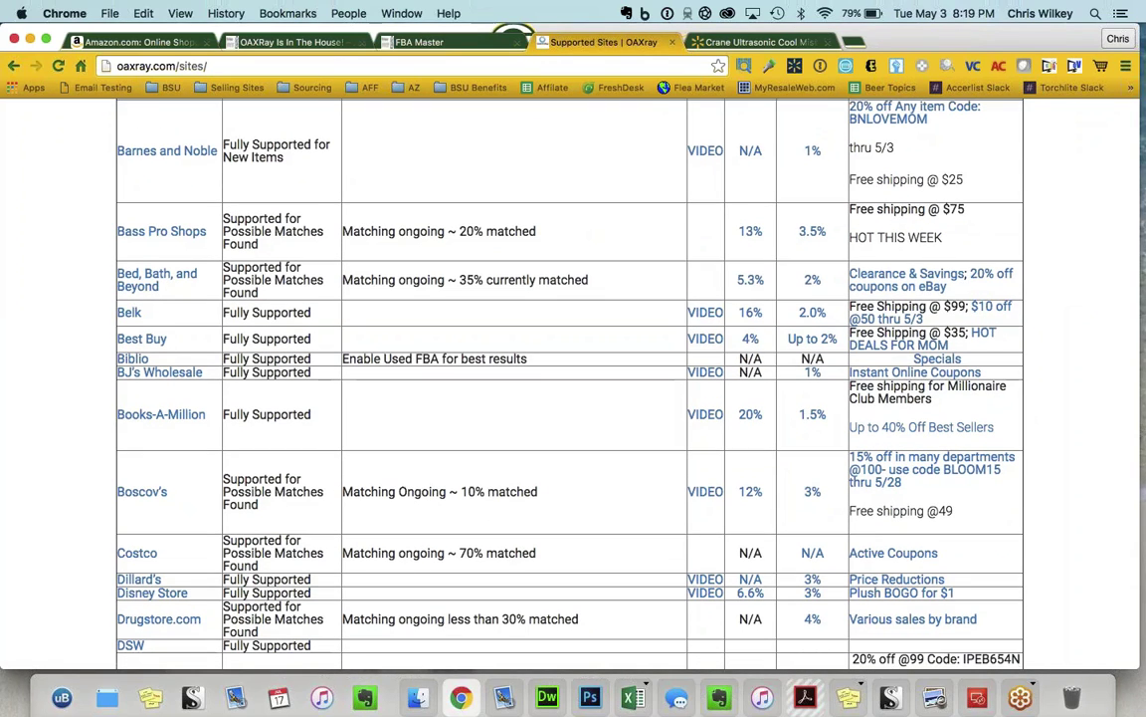
pyautogui.scroll(-2, 825, 366)
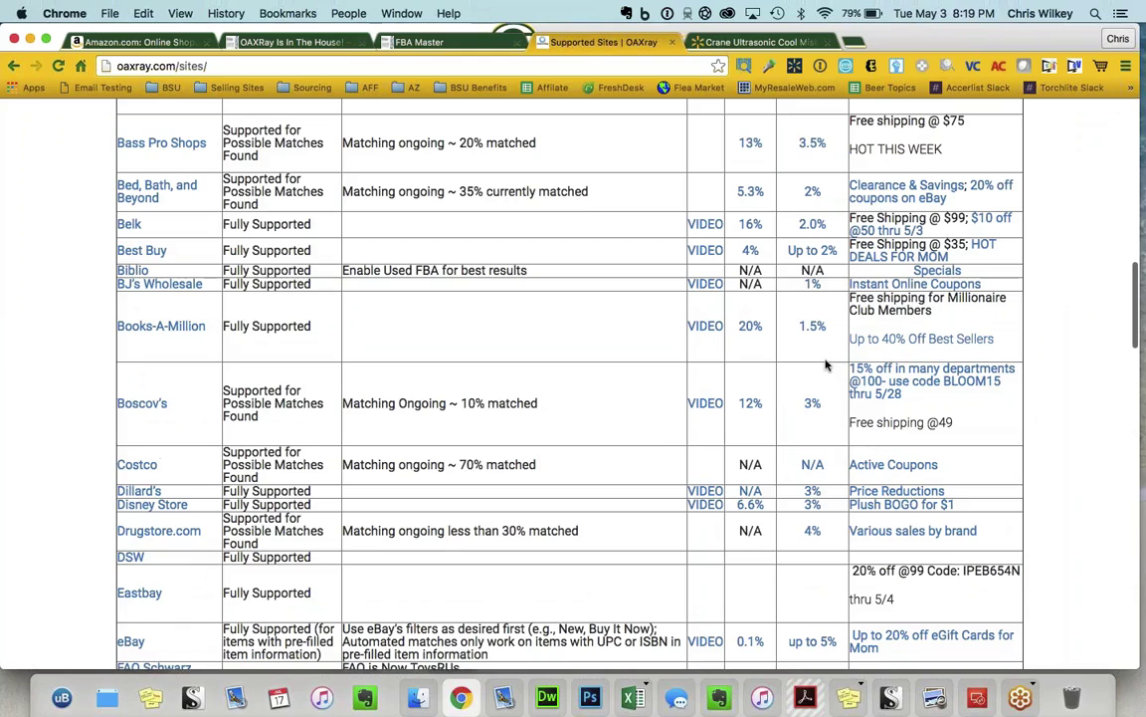
pyautogui.scroll(15, 825, 365)
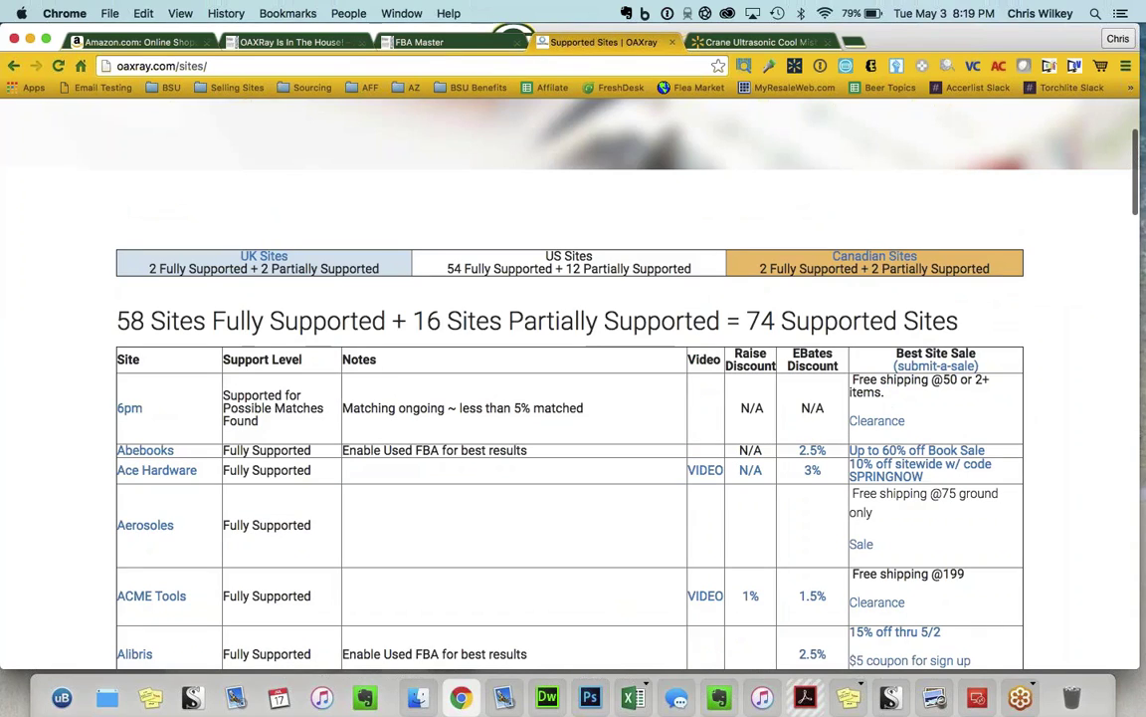
pyautogui.scroll(-1, 565, 378)
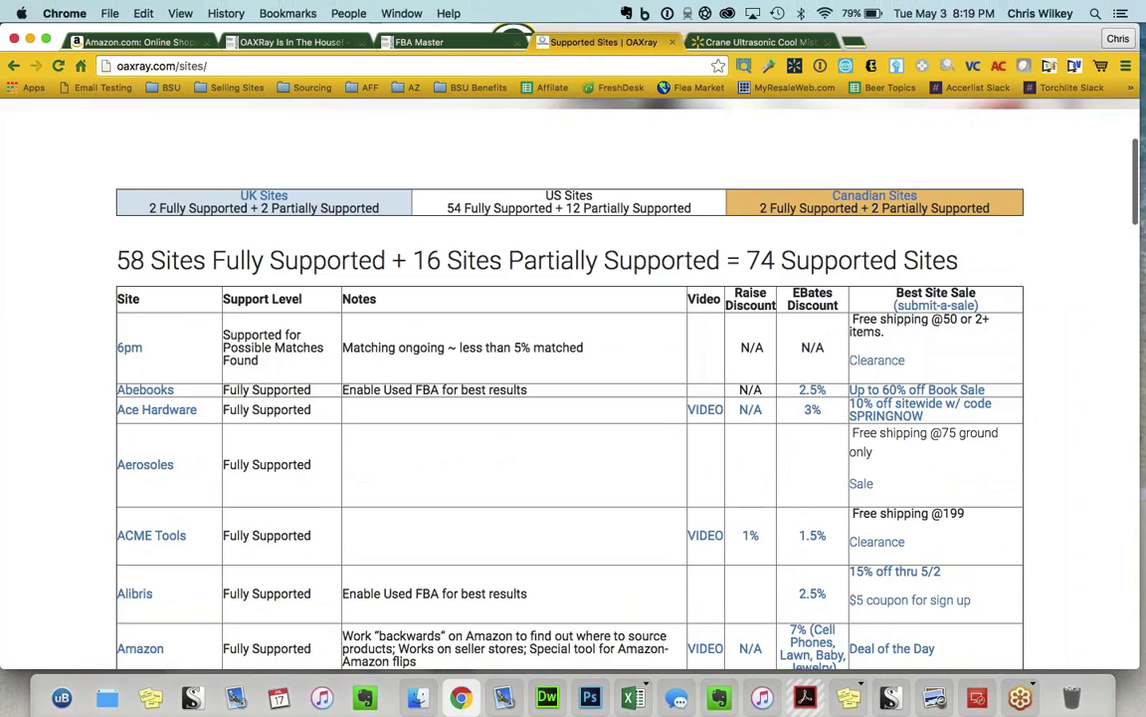
# Step: Read through the whole supported sites list down to Wayfair.com, checking support levels, matching notes, discounts and sales
pyautogui.scroll(-12, 154, 447)
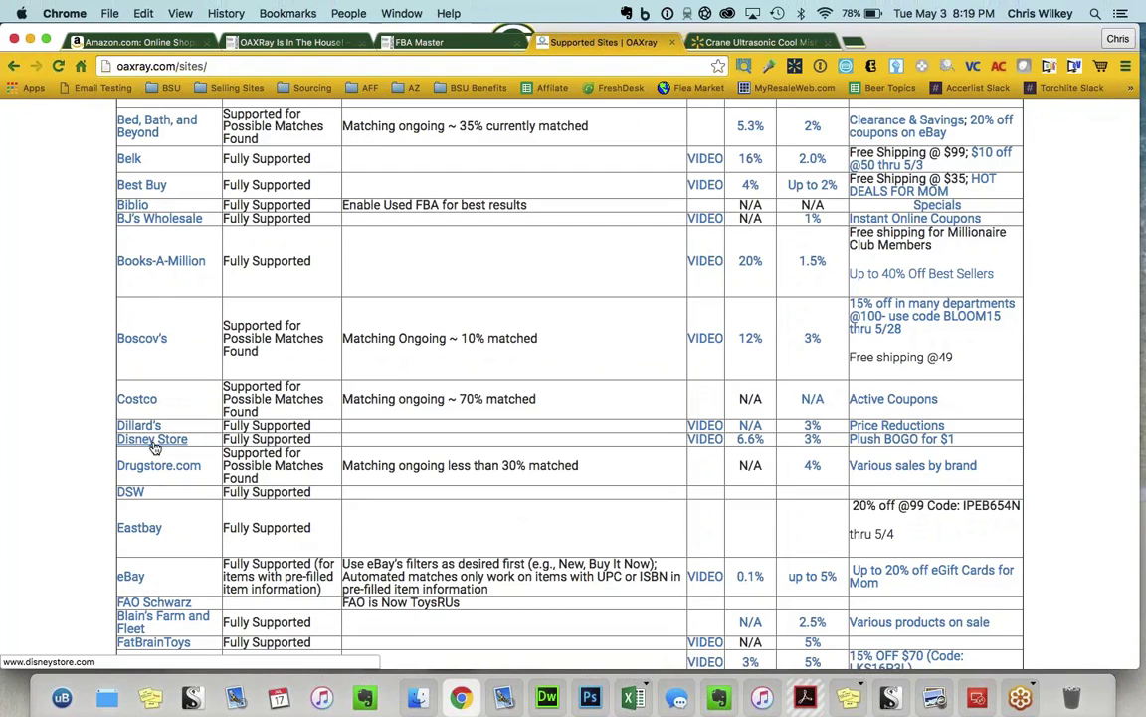
pyautogui.scroll(-5, 154, 447)
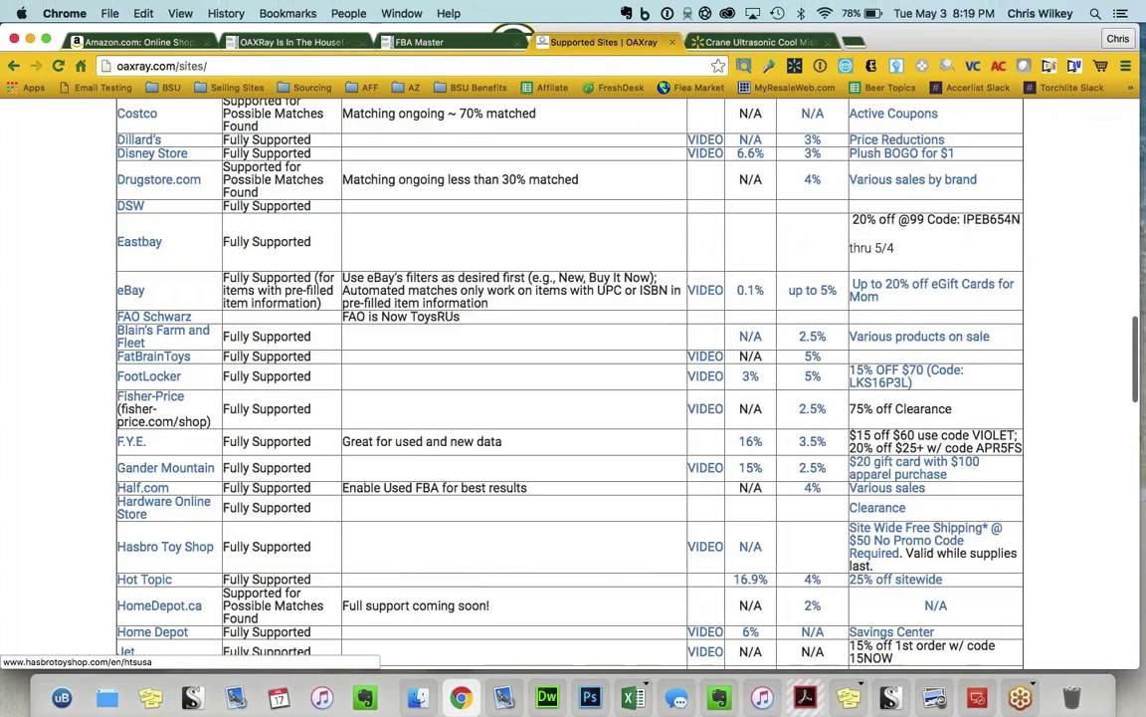
pyautogui.scroll(-1, 165, 546)
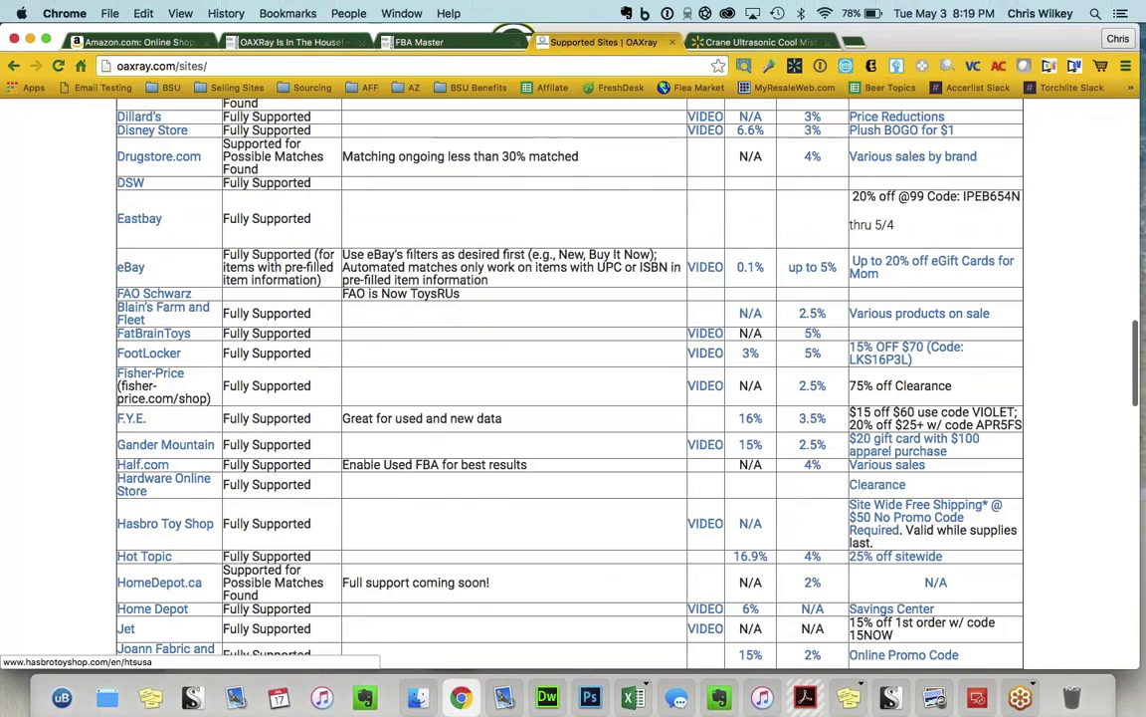
pyautogui.scroll(-3, 165, 528)
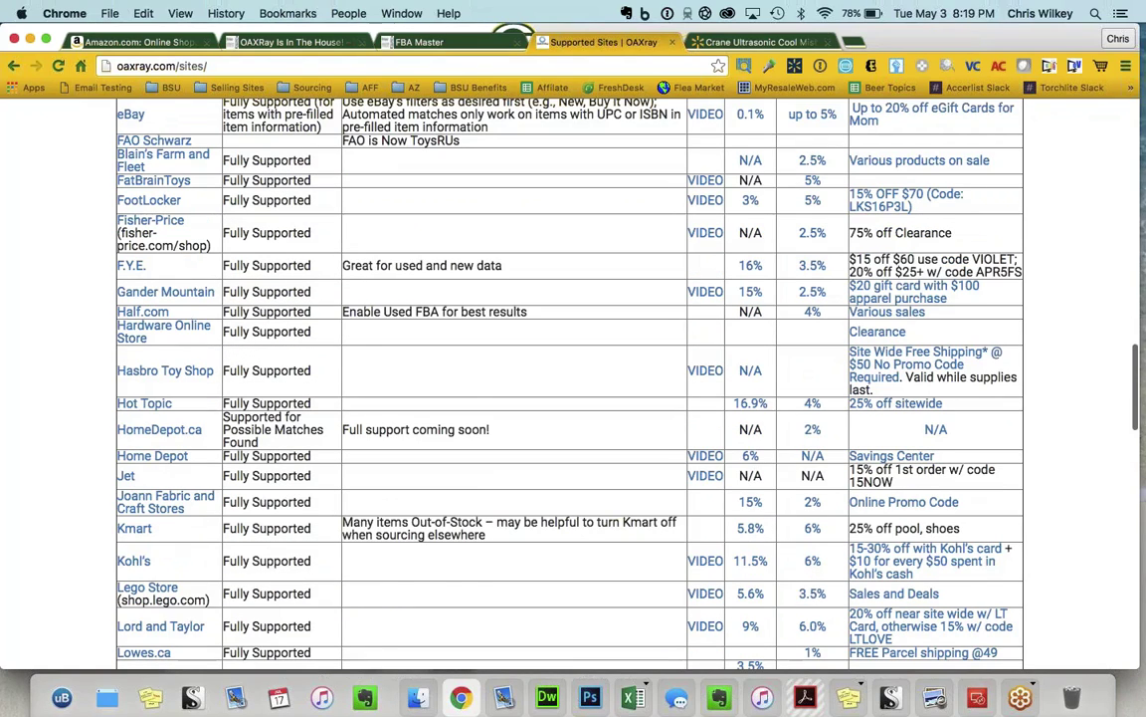
pyautogui.scroll(-3, 159, 538)
pyautogui.scroll(-9, 159, 542)
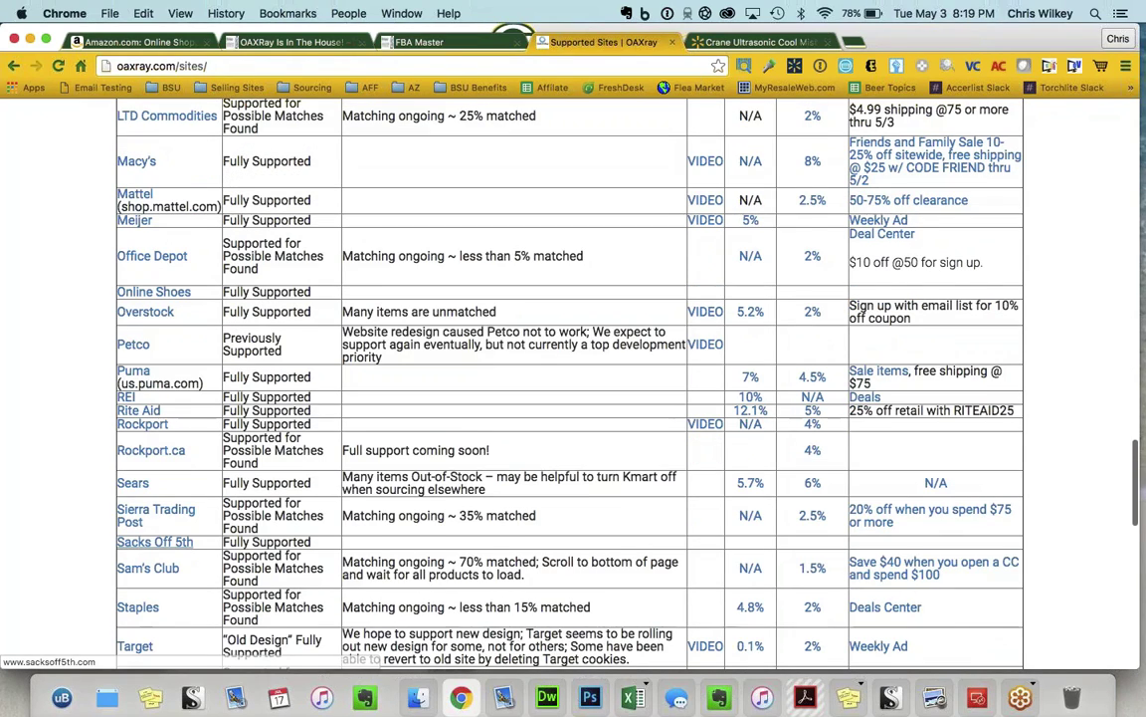
pyautogui.scroll(-1, 160, 541)
pyautogui.scroll(-3, 149, 467)
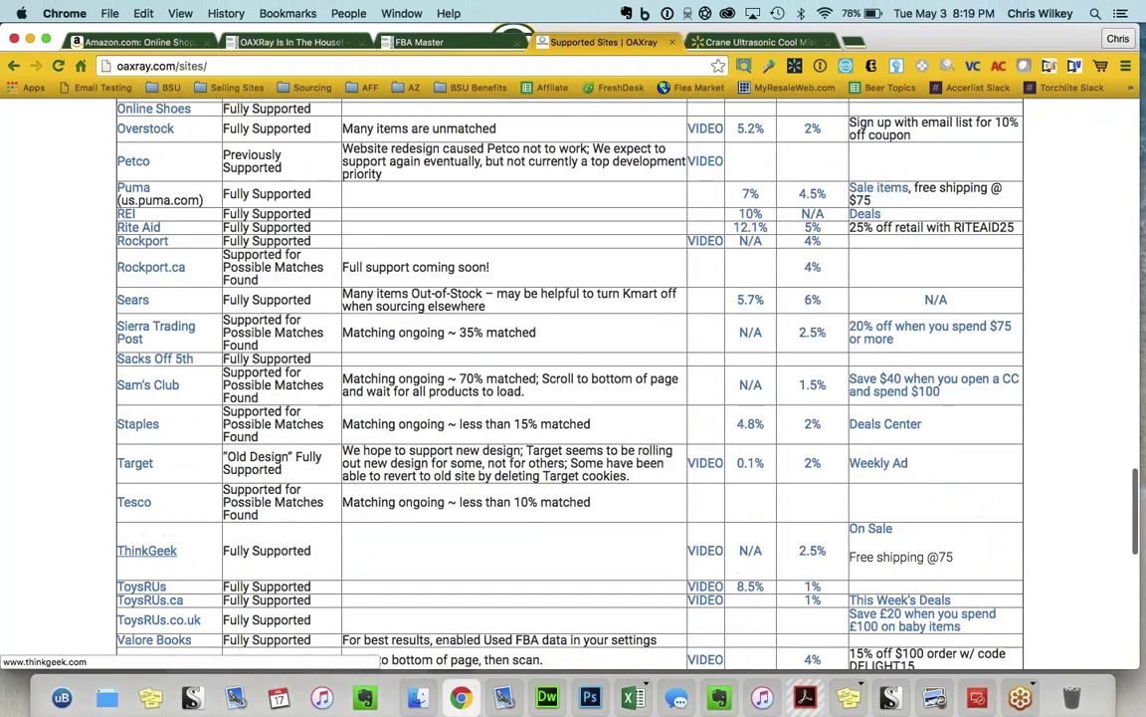
pyautogui.scroll(-2, 149, 467)
pyautogui.scroll(-3, 150, 468)
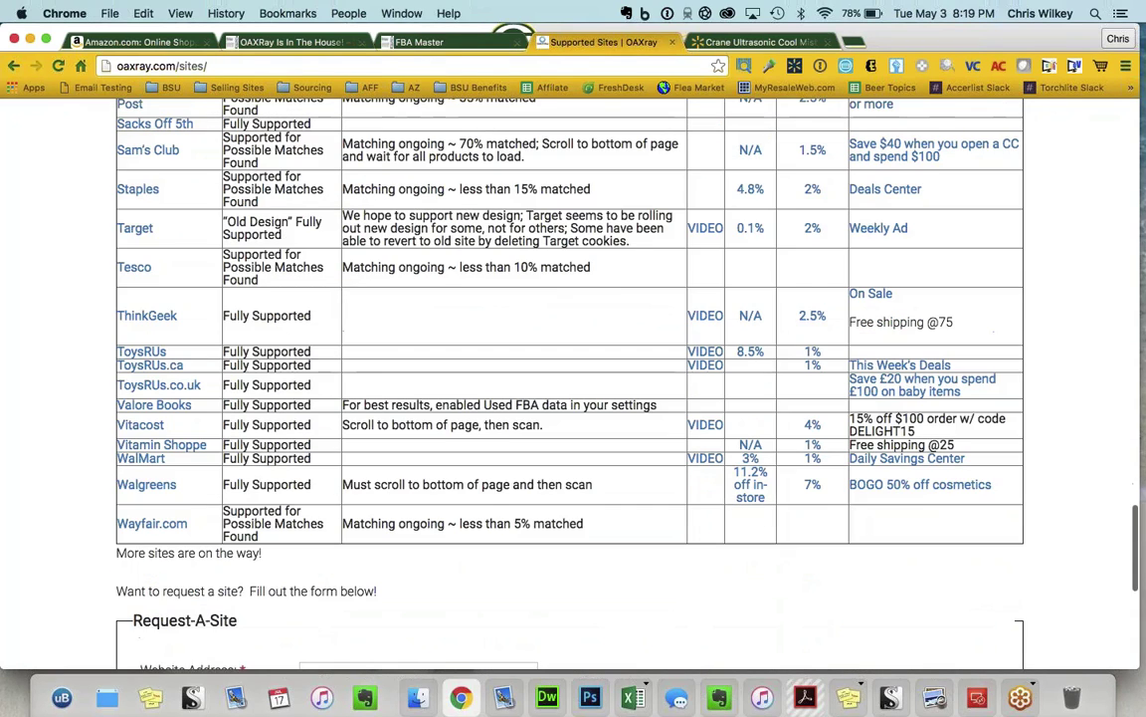
pyautogui.scroll(-1, 150, 468)
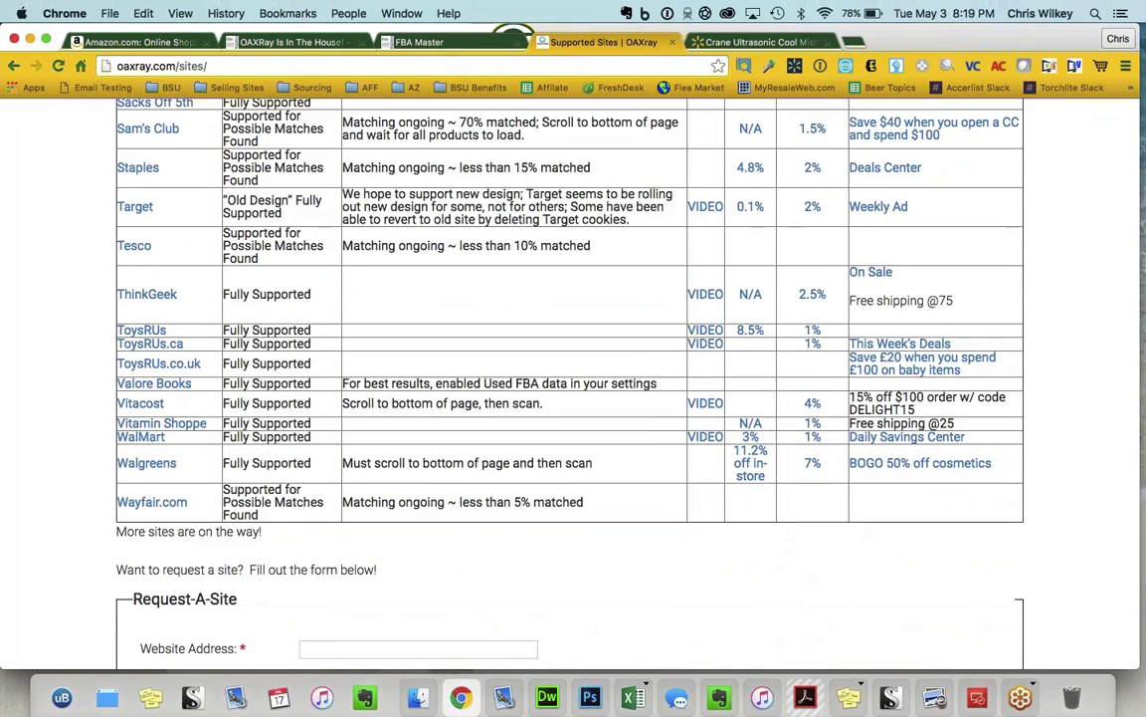
# Step: Open the Hasbro Toy Shop from the supported sites list and display its Nerf brand products
pyautogui.scroll(10, 140, 547)
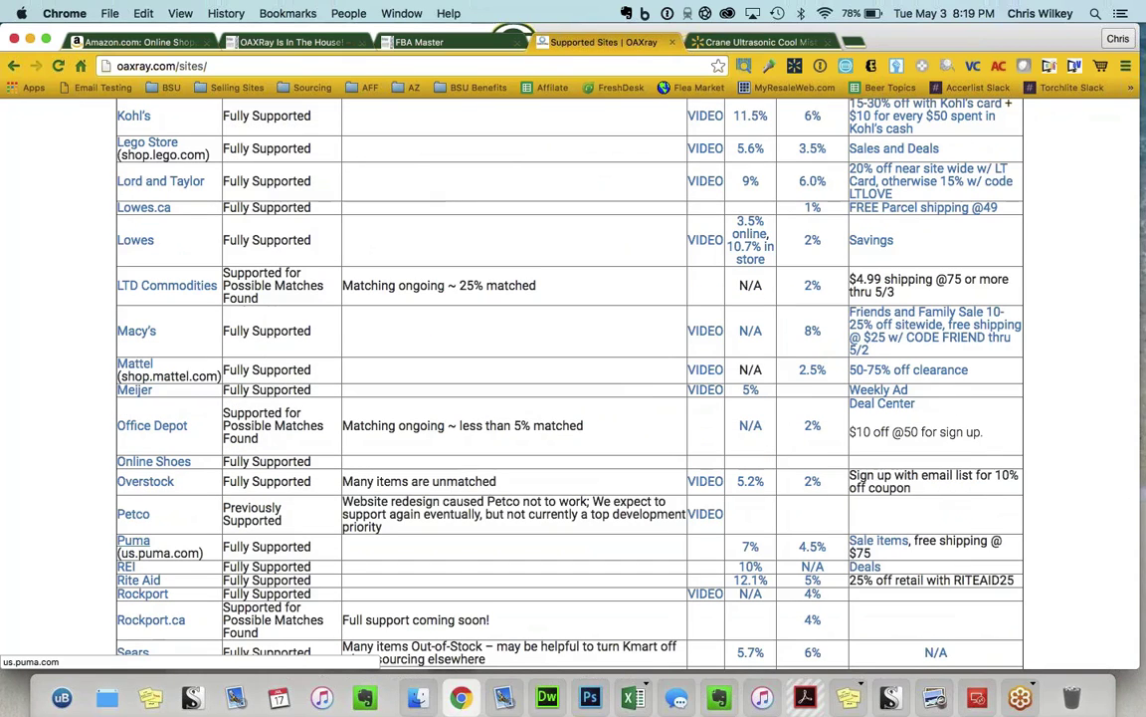
pyautogui.scroll(5, 139, 547)
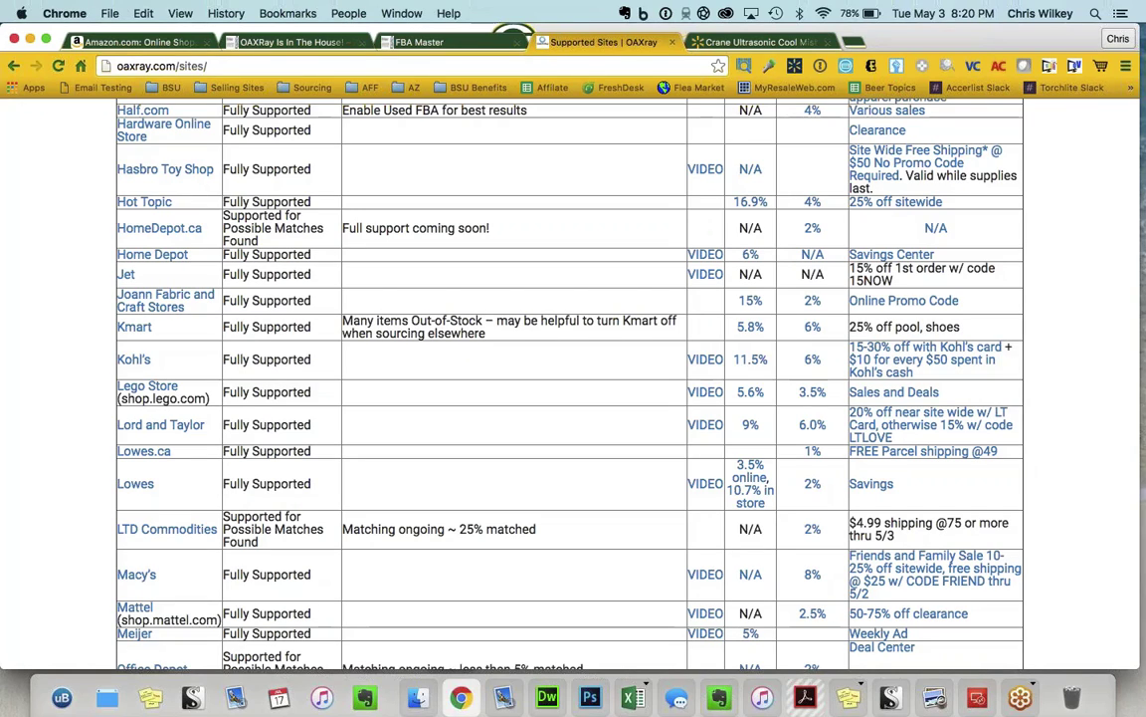
pyautogui.click(190, 171)
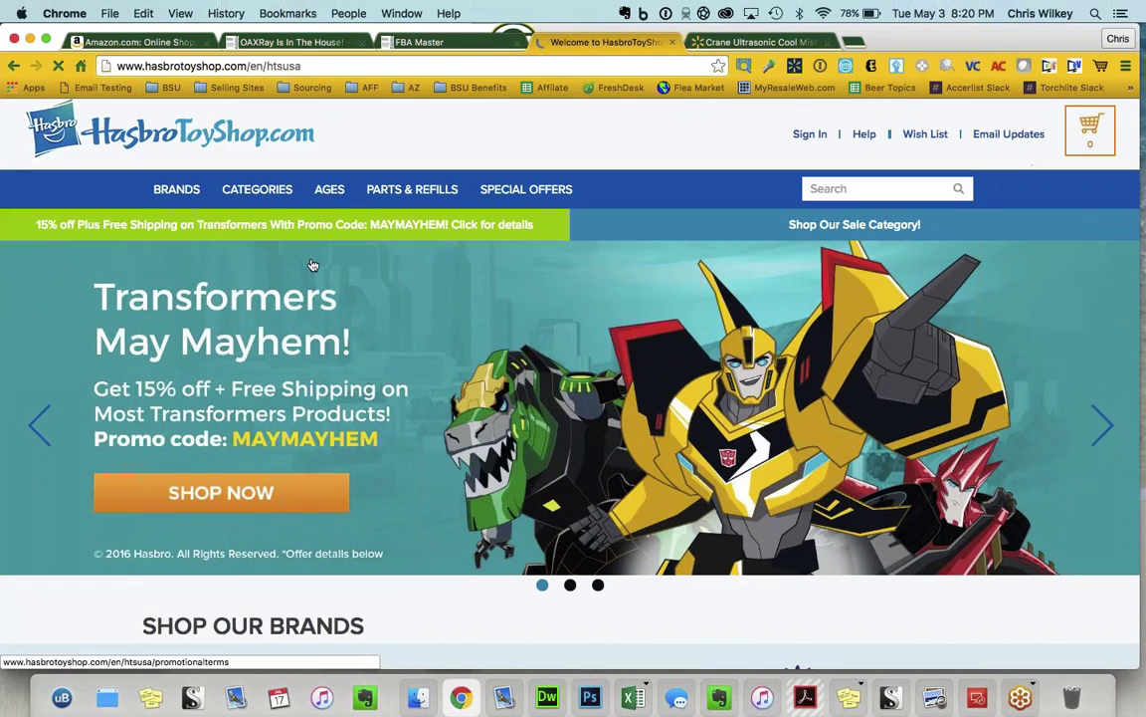
pyautogui.scroll(-5, 311, 265)
pyautogui.click(211, 357)
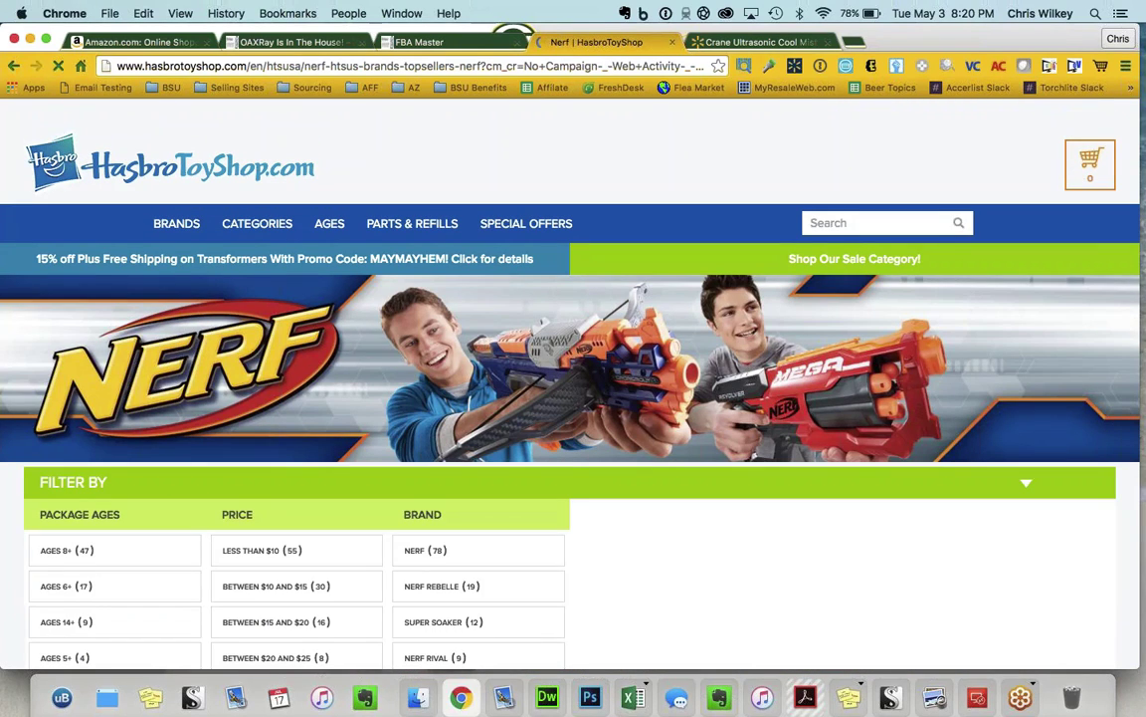
pyautogui.scroll(-10, 574, 398)
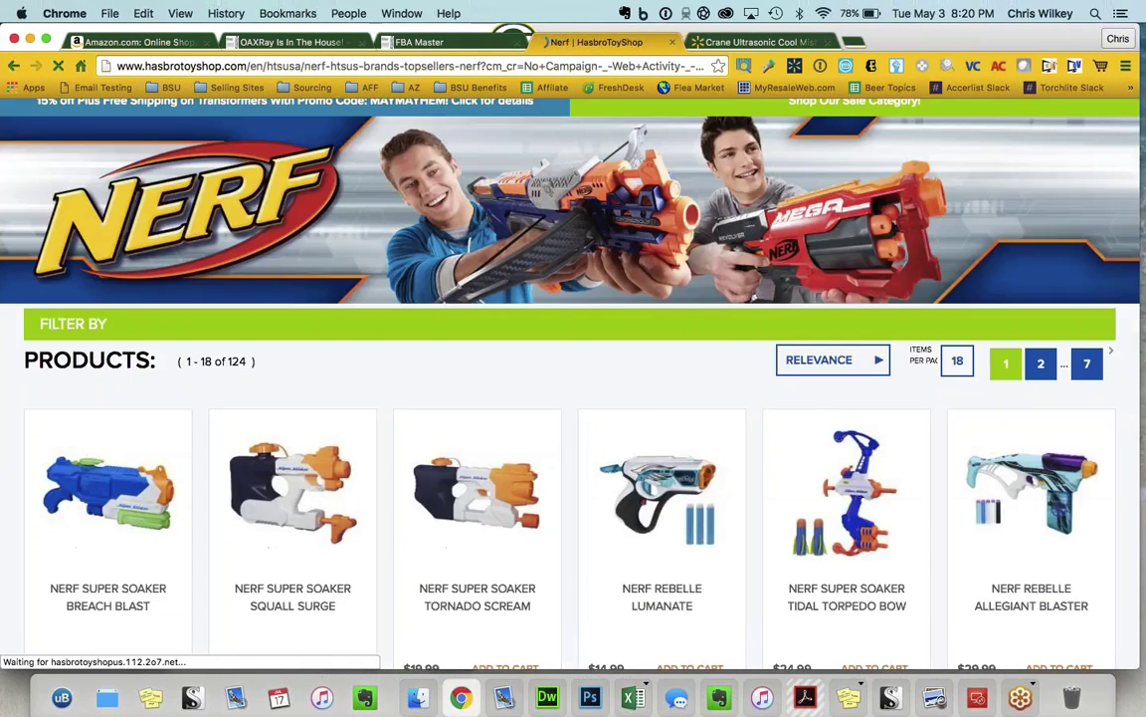
# Step: Scan the Nerf product page with OAXray and look over the report's matched titles and store prices
pyautogui.click(744, 67)
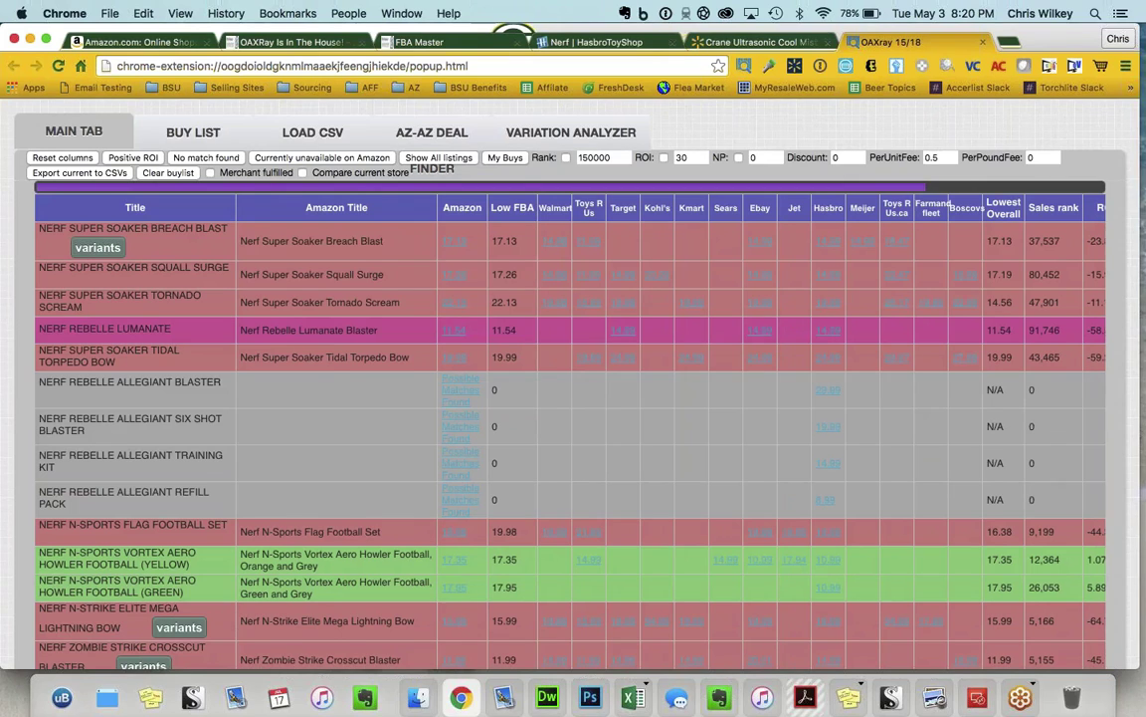
pyautogui.scroll(-2, 567, 323)
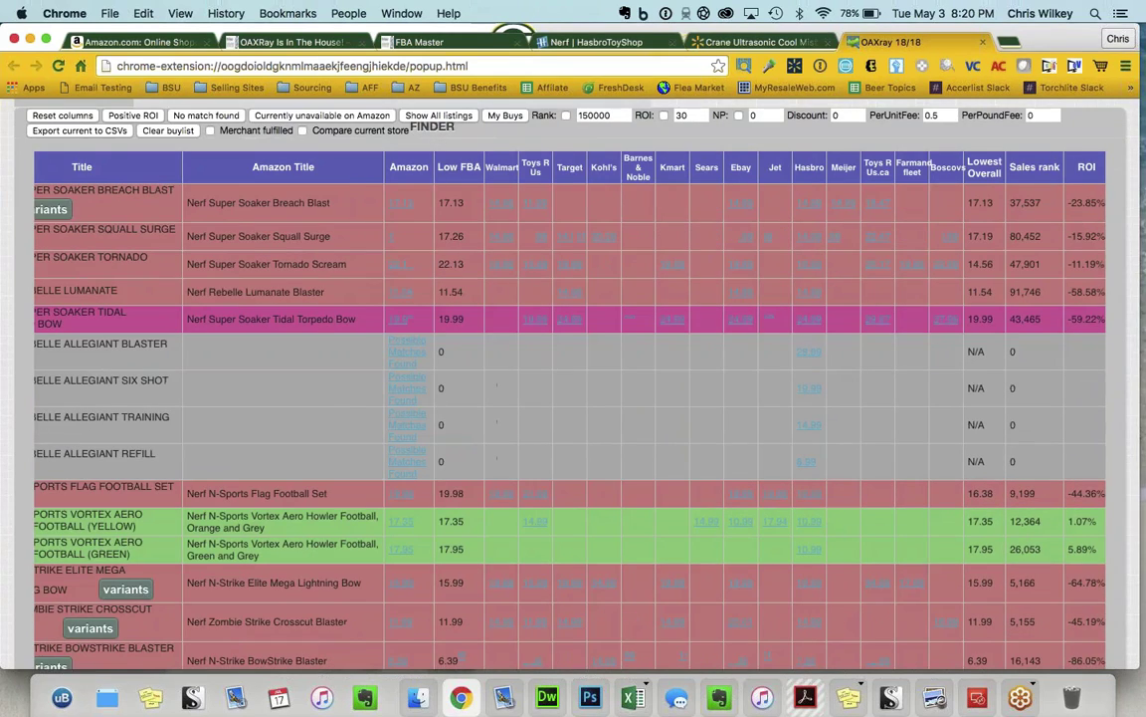
pyautogui.hscroll(3, 339, 116)
pyautogui.scroll(-3, 339, 116)
pyautogui.hscroll(-5, 339, 115)
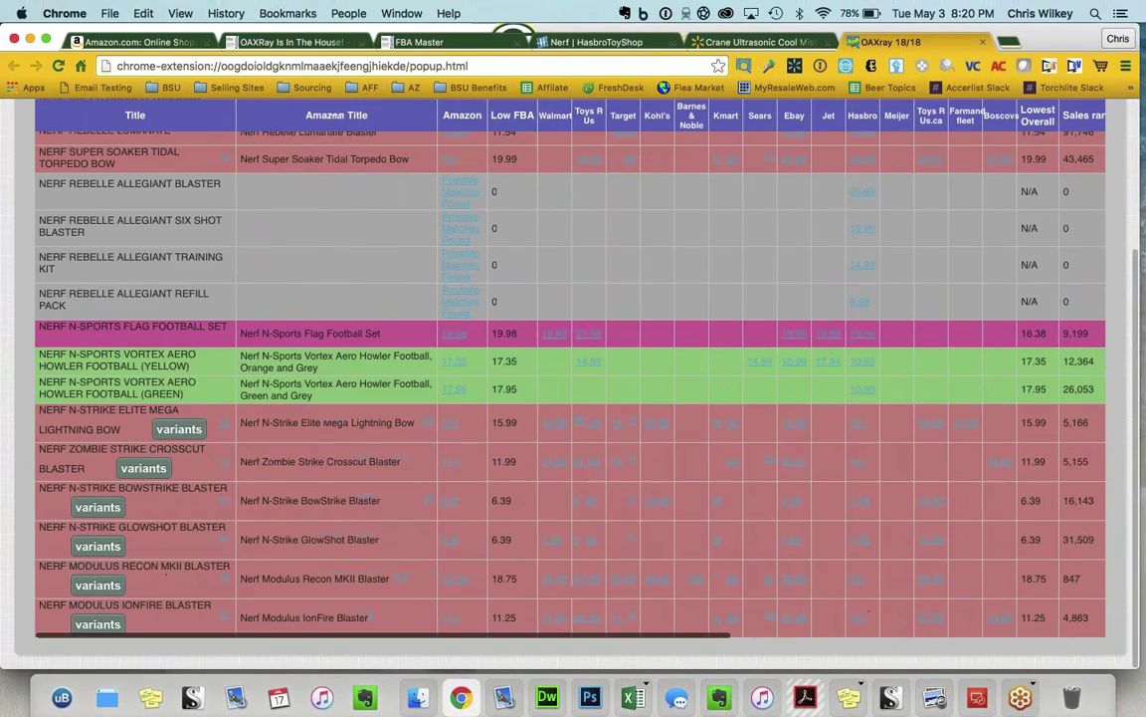
# Step: Examine the Nerf report's sales rank, ROI, NP, category, weight and fee columns, especially for the positive-ROI footballs
pyautogui.scroll(3, 567, 336)
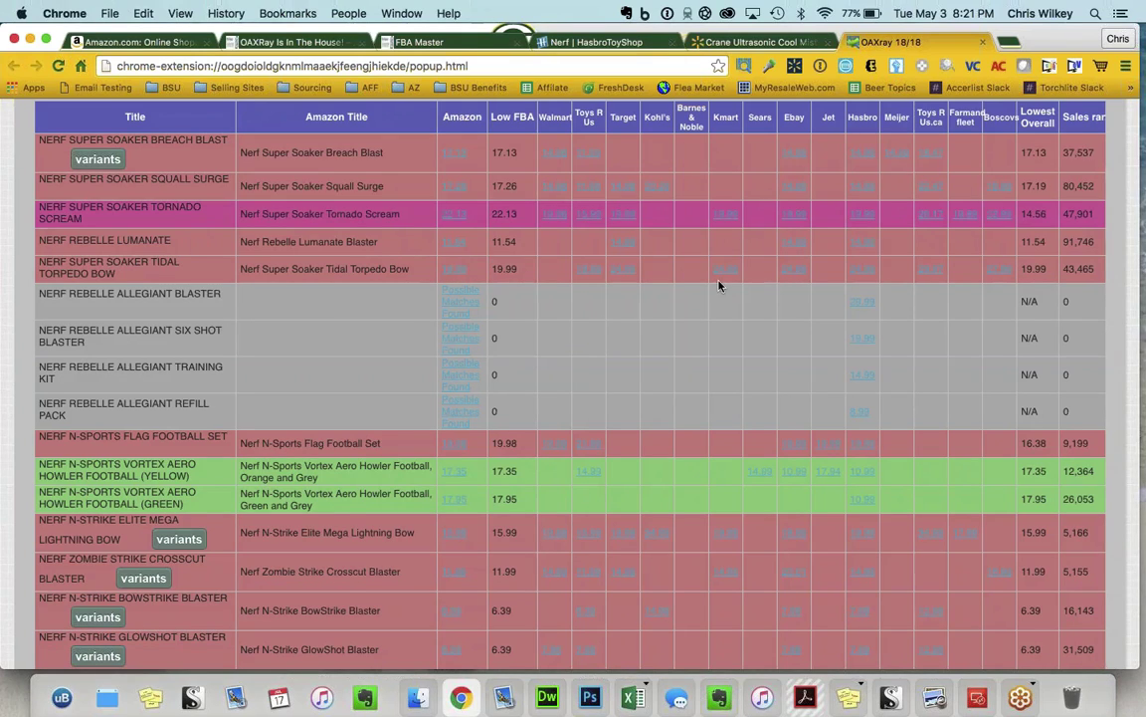
pyautogui.hscroll(3, 996, 443)
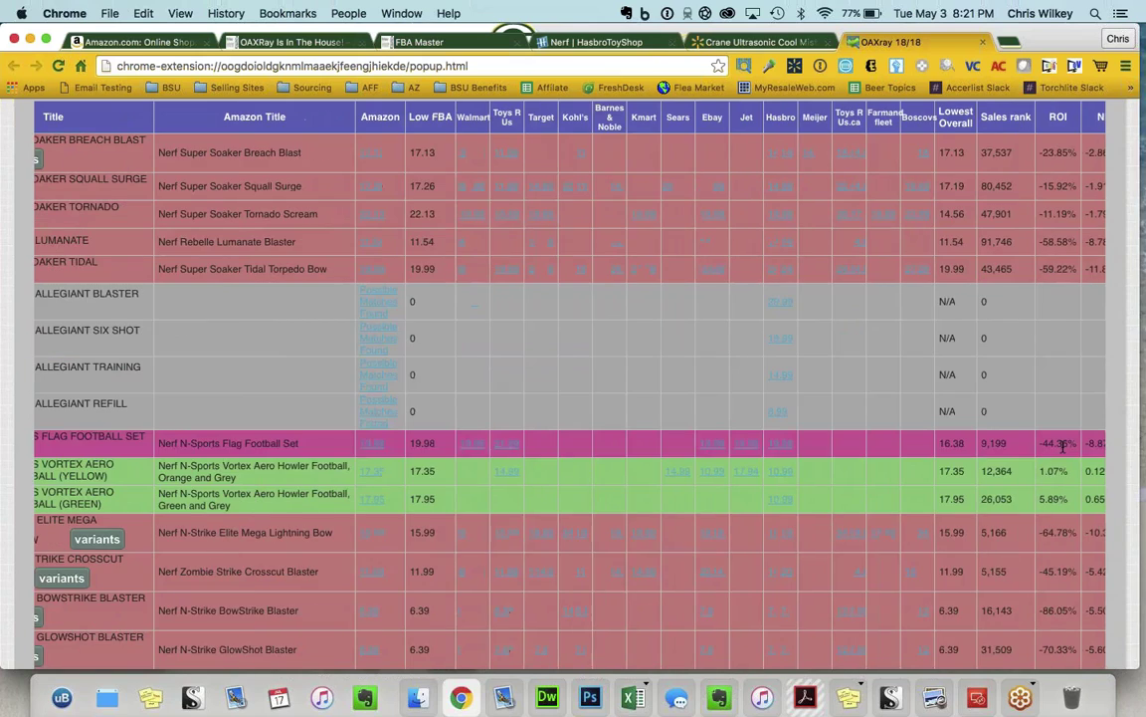
pyautogui.scroll(1, 1062, 448)
pyautogui.hscroll(5, 945, 488)
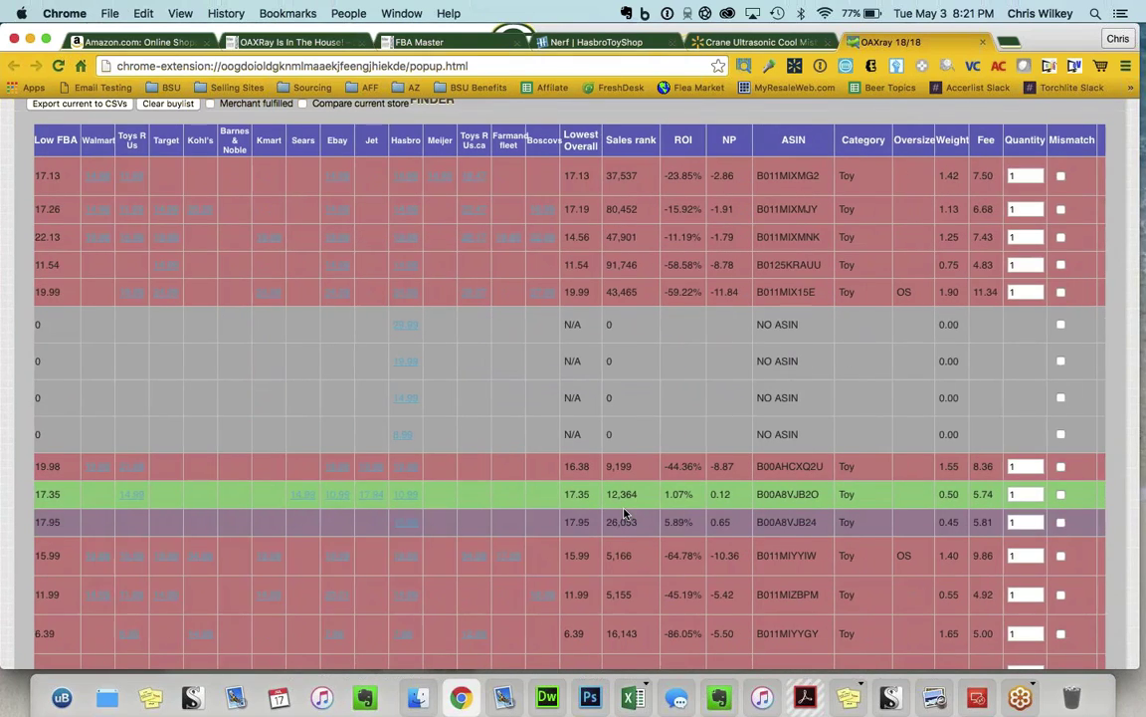
pyautogui.hscroll(-8, 625, 513)
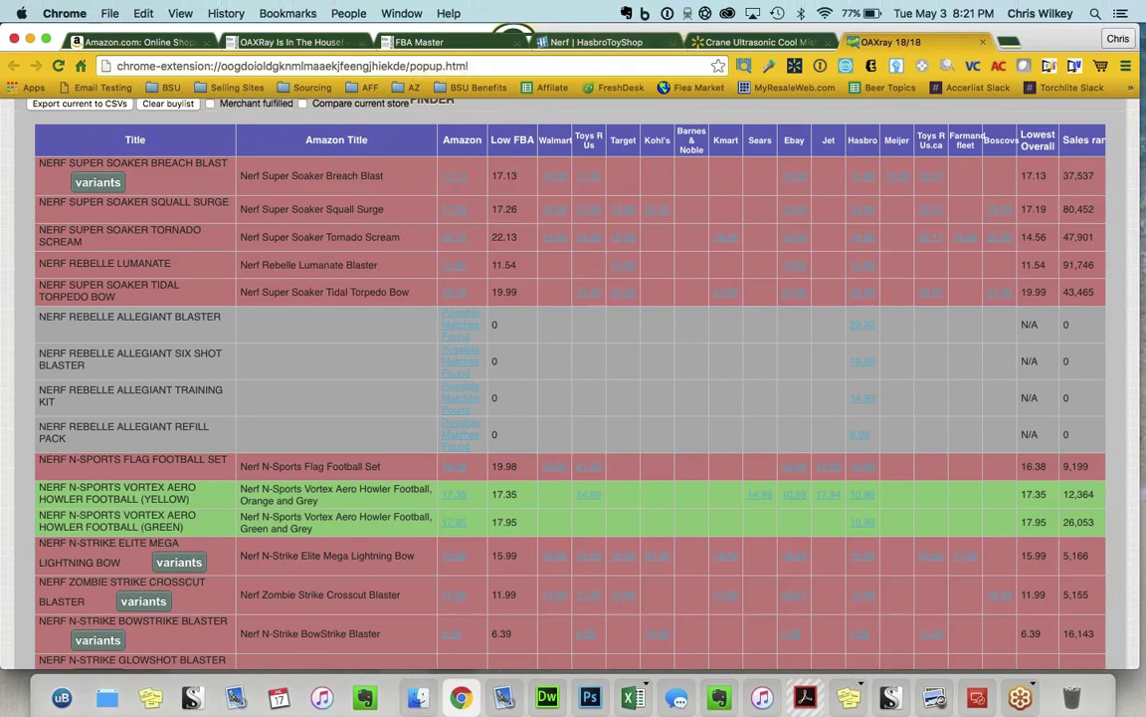
# Step: Return to the FBA Master article on OAXRay and open the OAXray extension's options
pyautogui.click(317, 42)
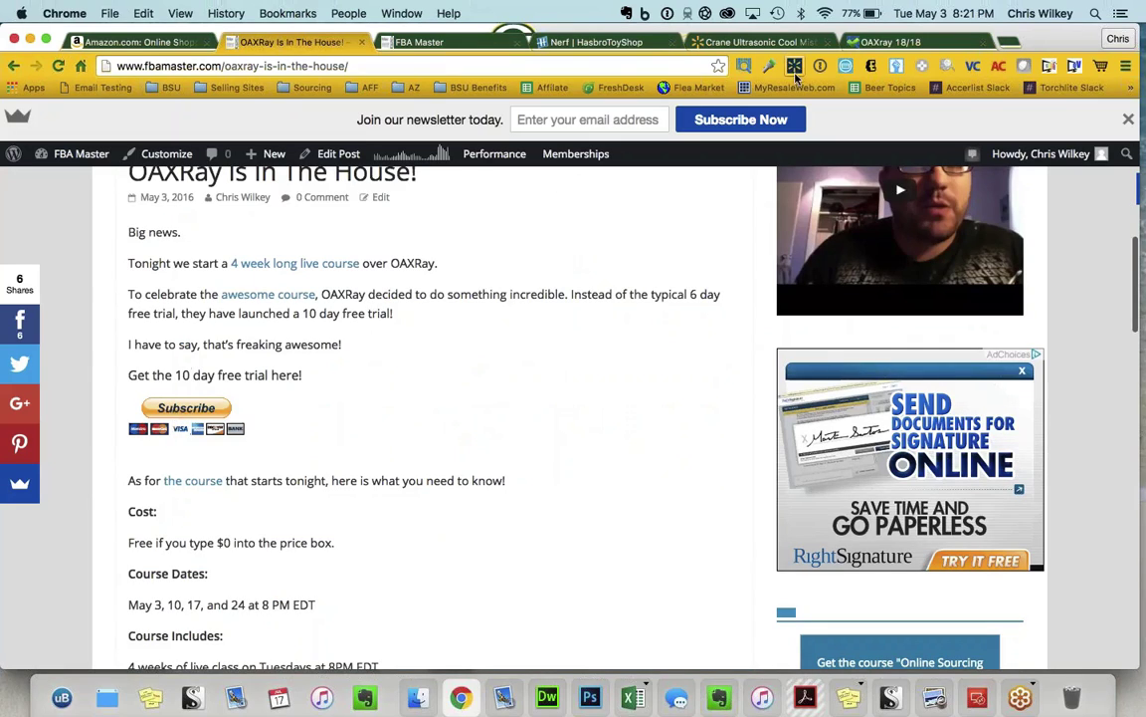
pyautogui.rightClick(742, 70)
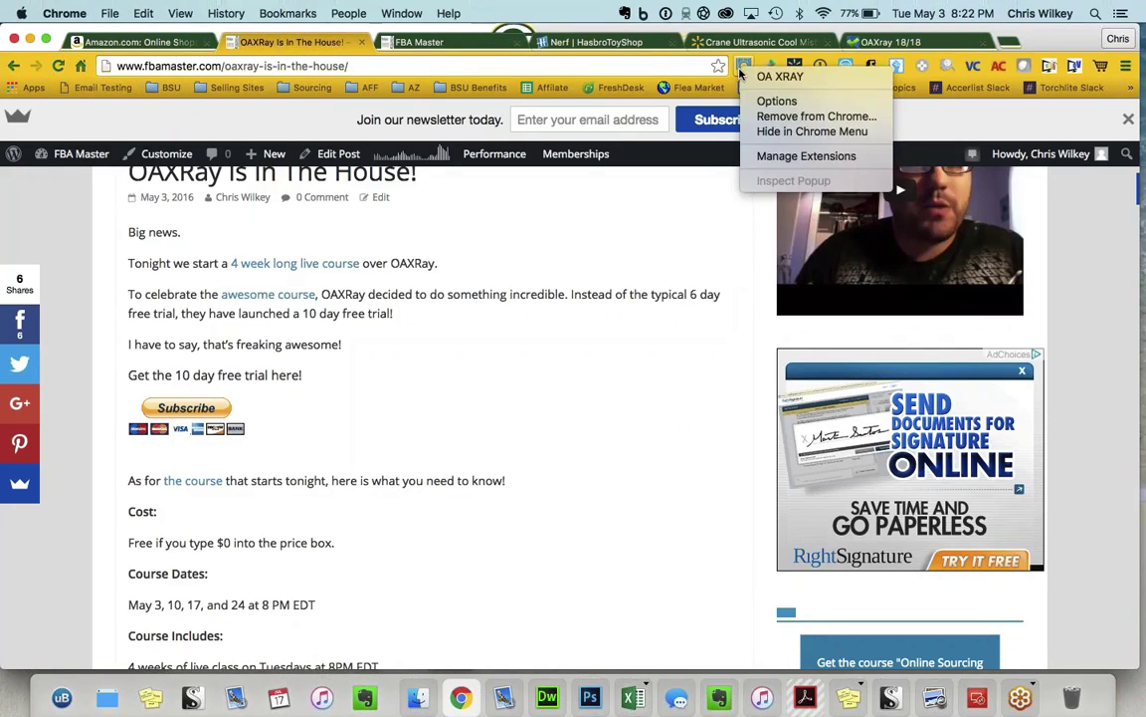
pyautogui.click(771, 102)
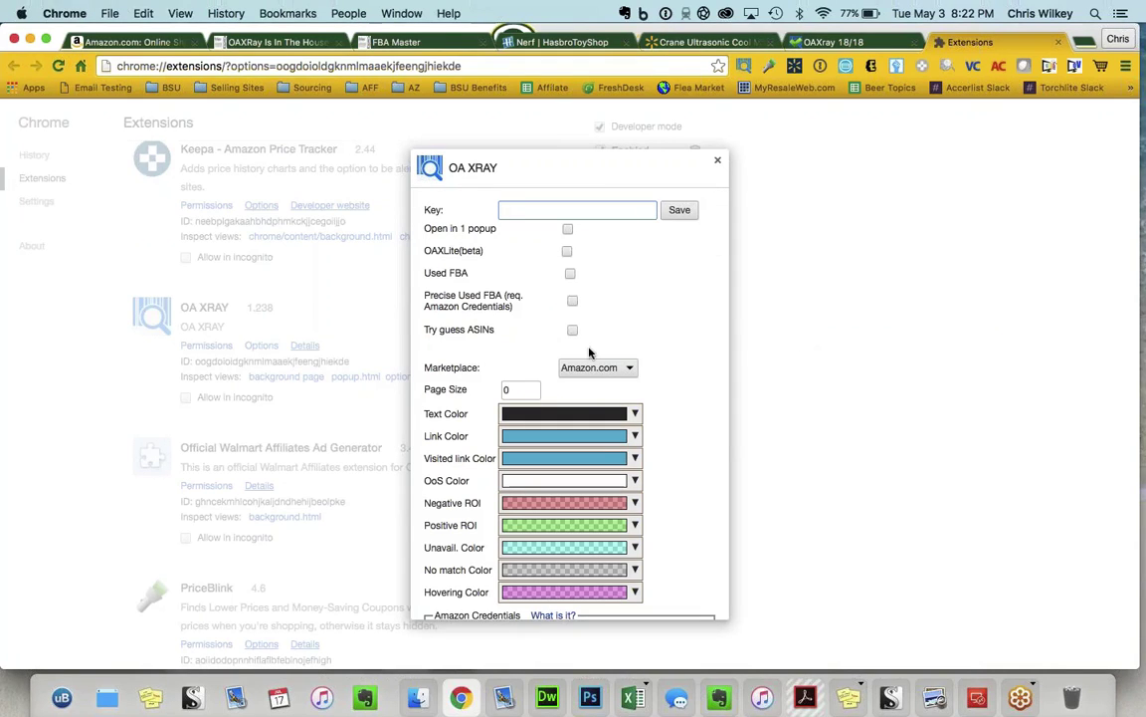
# Step: Review the OAXray extension's scan options and enable Try guess ASINs
pyautogui.scroll(-1, 592, 353)
pyautogui.scroll(1, 498, 278)
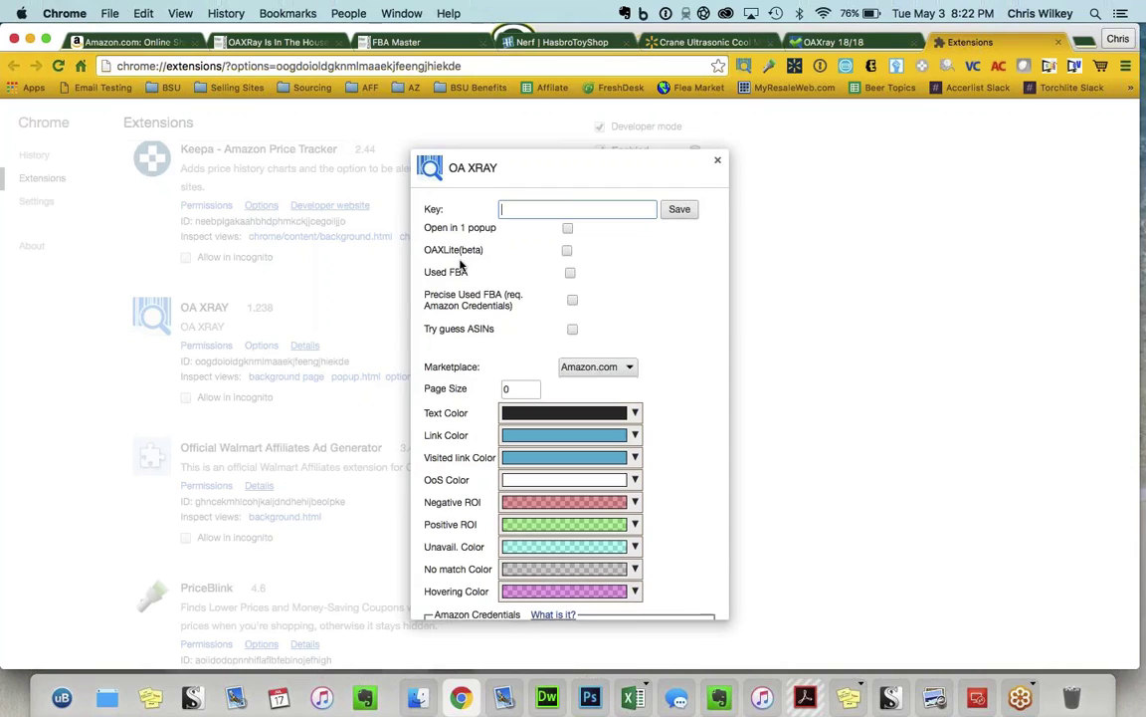
pyautogui.scroll(-2, 425, 261)
pyautogui.scroll(-3, 461, 264)
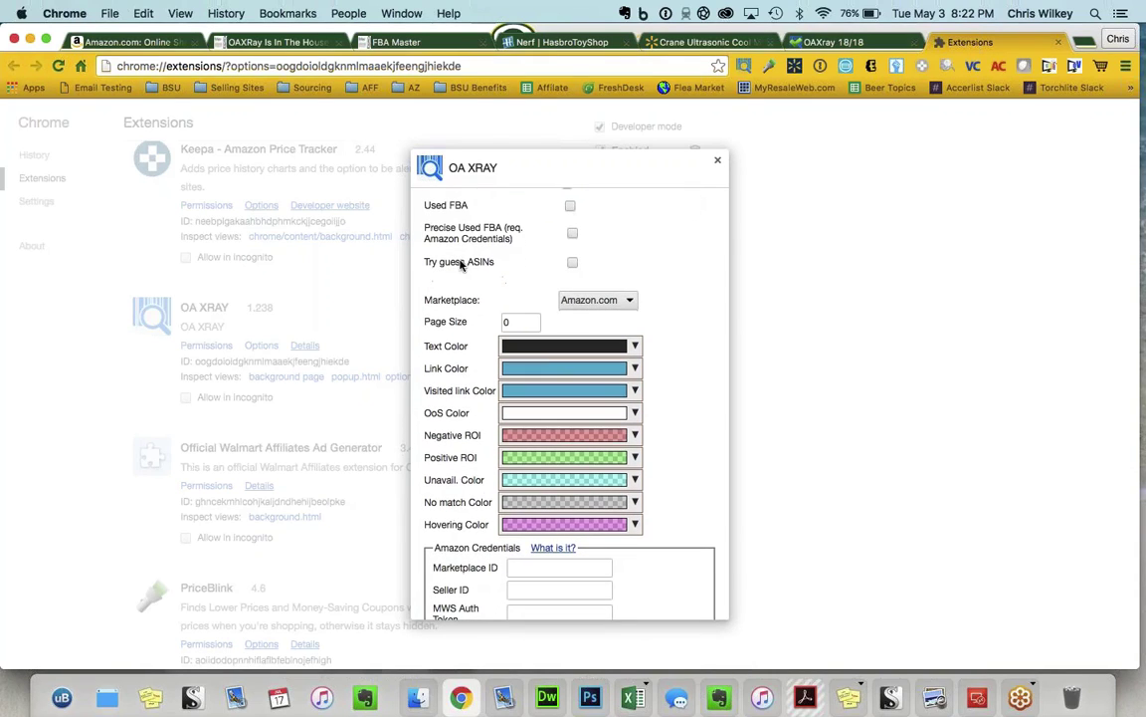
pyautogui.scroll(1, 461, 263)
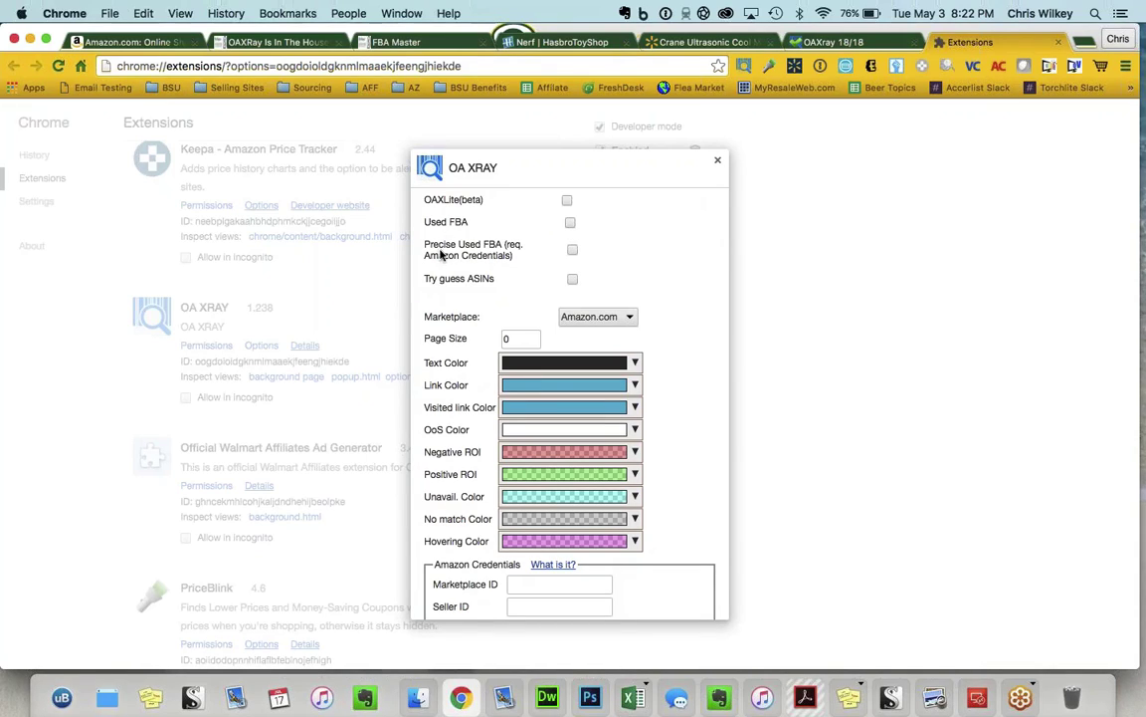
pyautogui.click(573, 281)
pyautogui.scroll(-2, 557, 298)
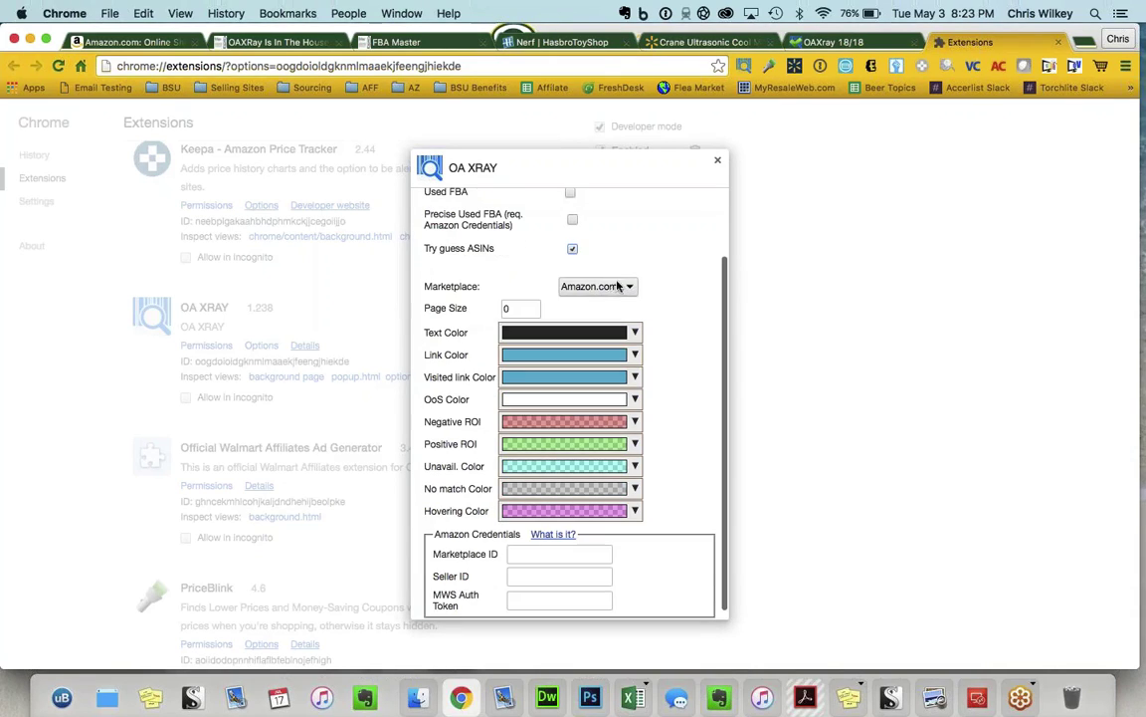
# Step: Check the available marketplaces and the text color picker, leaving both unchanged, and view the remaining color and Amazon credential settings
pyautogui.click(629, 290)
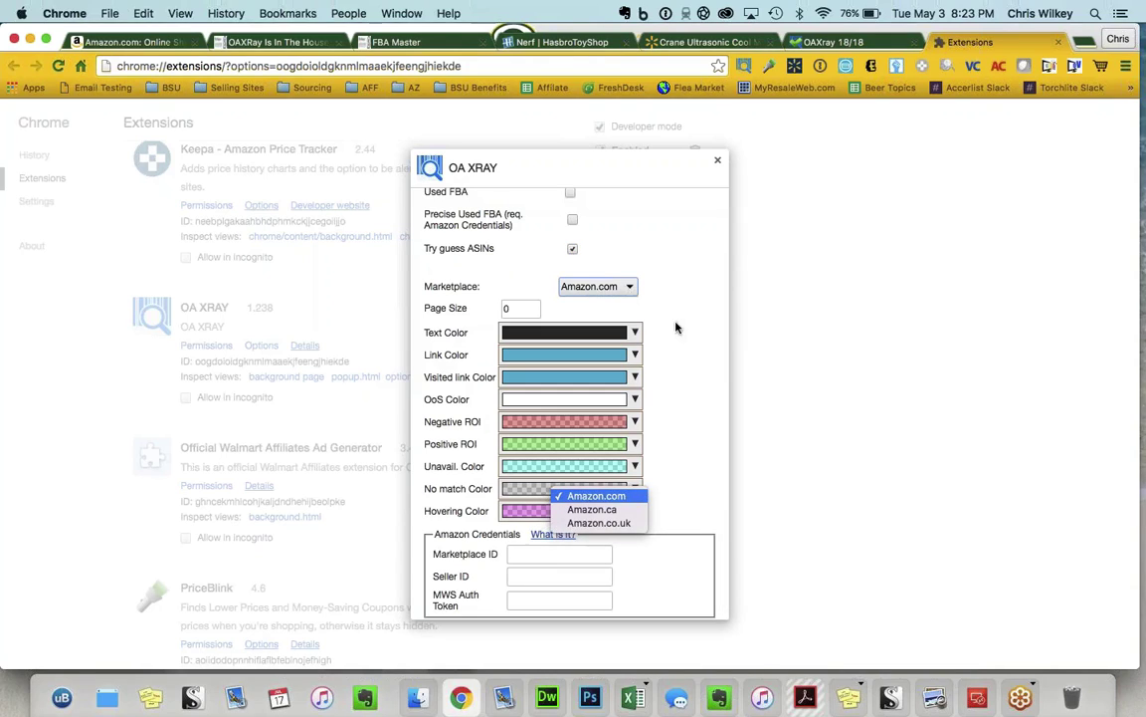
pyautogui.click(633, 332)
pyautogui.click(633, 333)
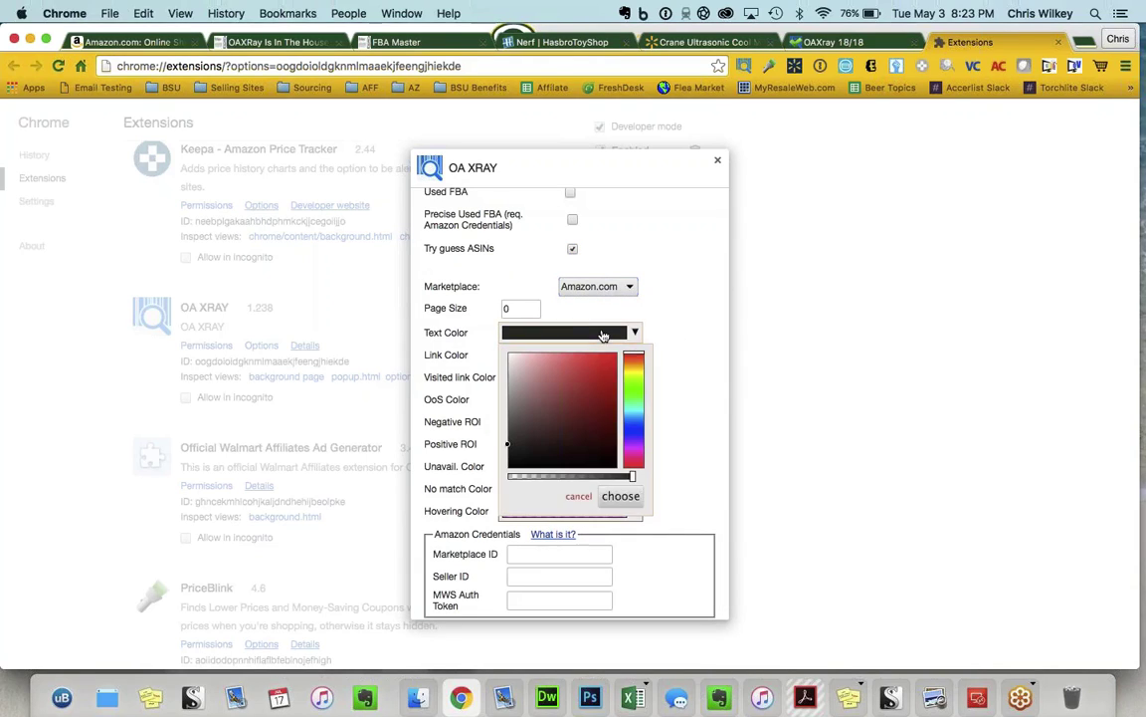
pyautogui.click(633, 333)
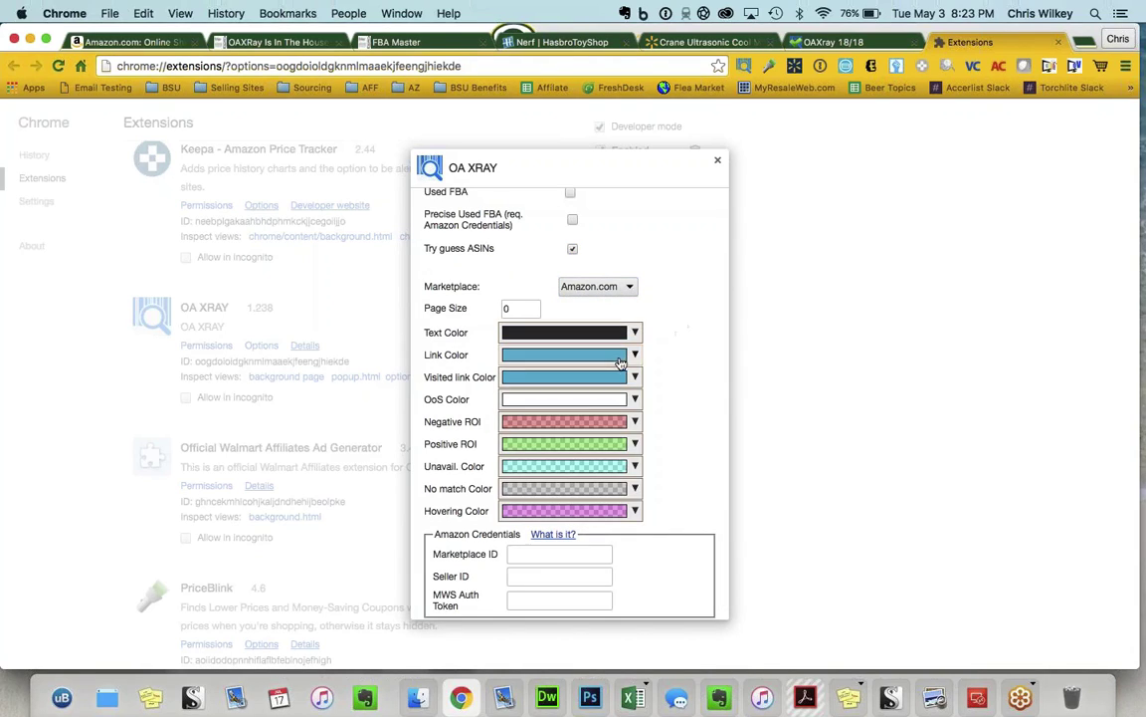
pyautogui.scroll(-1, 619, 362)
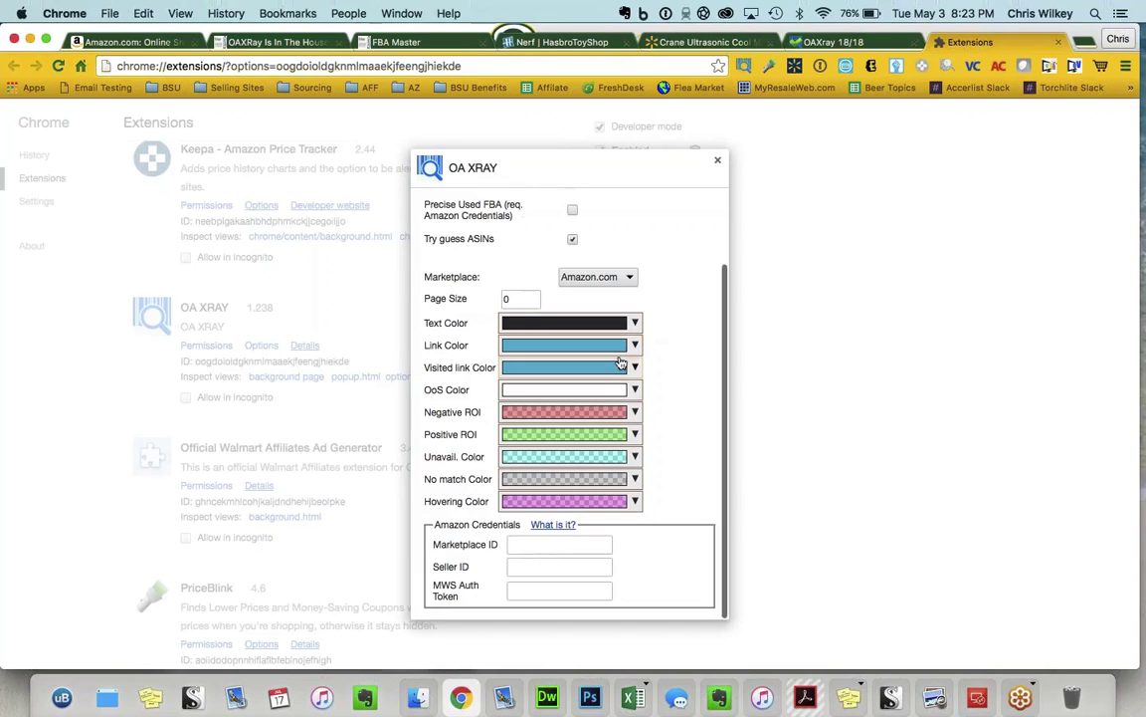
# Step: Check the Negative ROI color picker without changing it, set the No match Color to yellow, and close the OAXray options
pyautogui.click(633, 412)
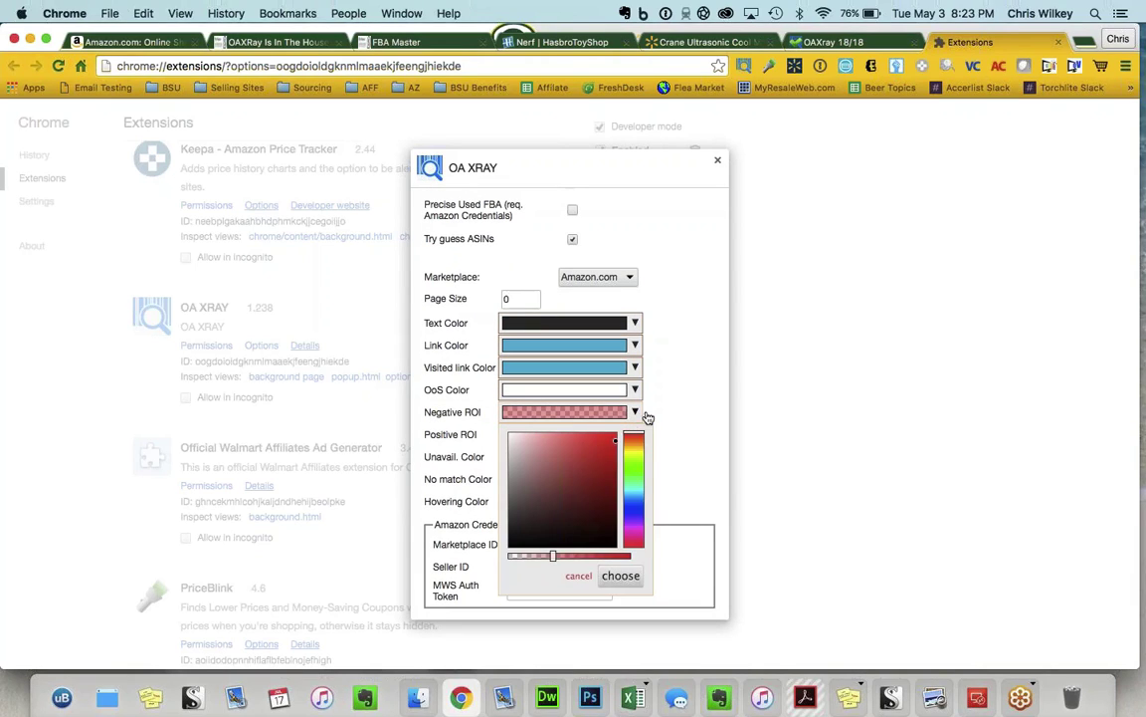
pyautogui.click(652, 412)
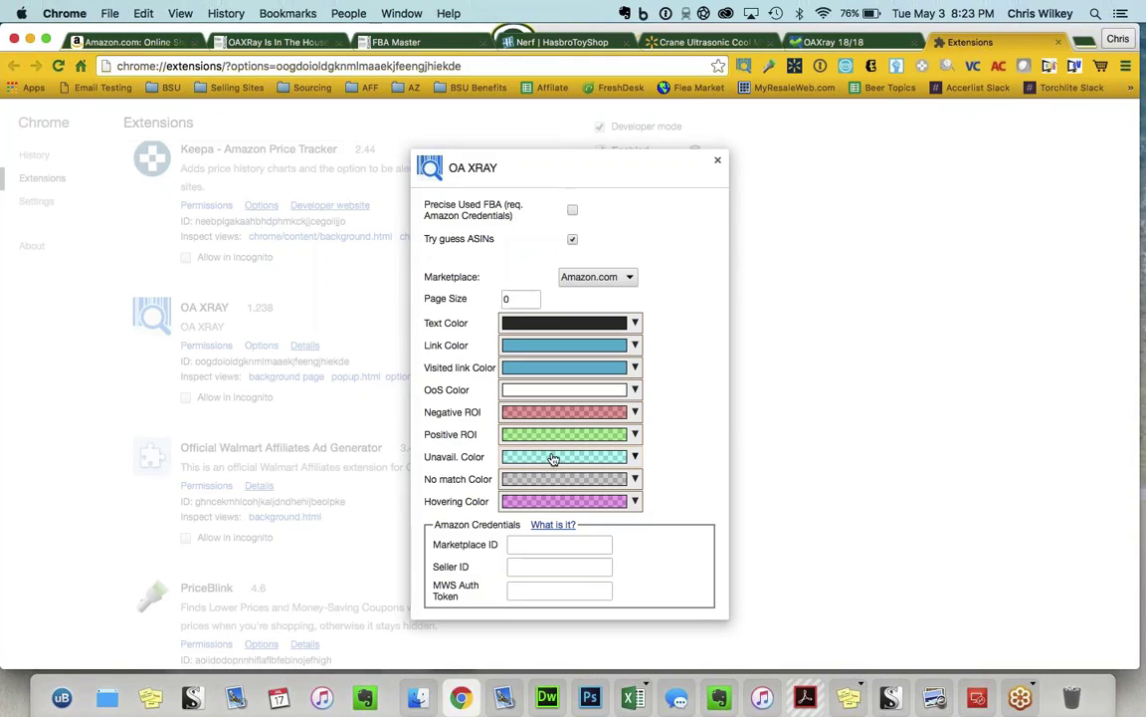
pyautogui.click(634, 457)
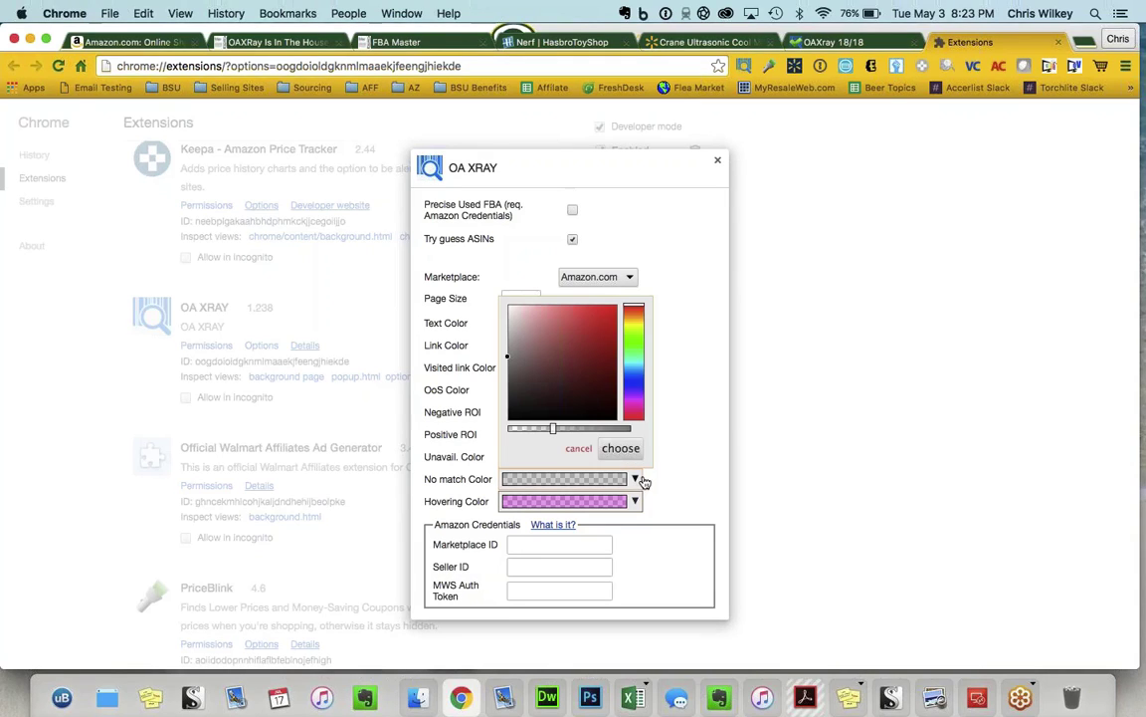
pyautogui.click(633, 325)
pyautogui.click(555, 322)
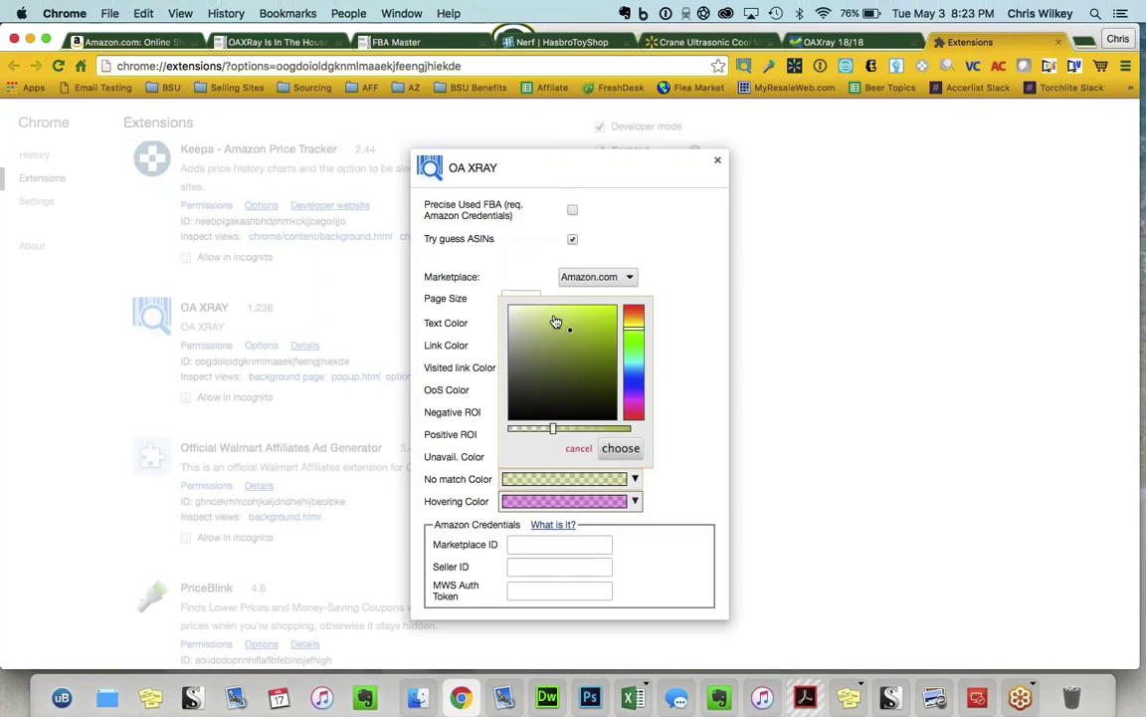
pyautogui.click(549, 307)
pyautogui.moveTo(548, 306); pyautogui.dragTo(616, 305)
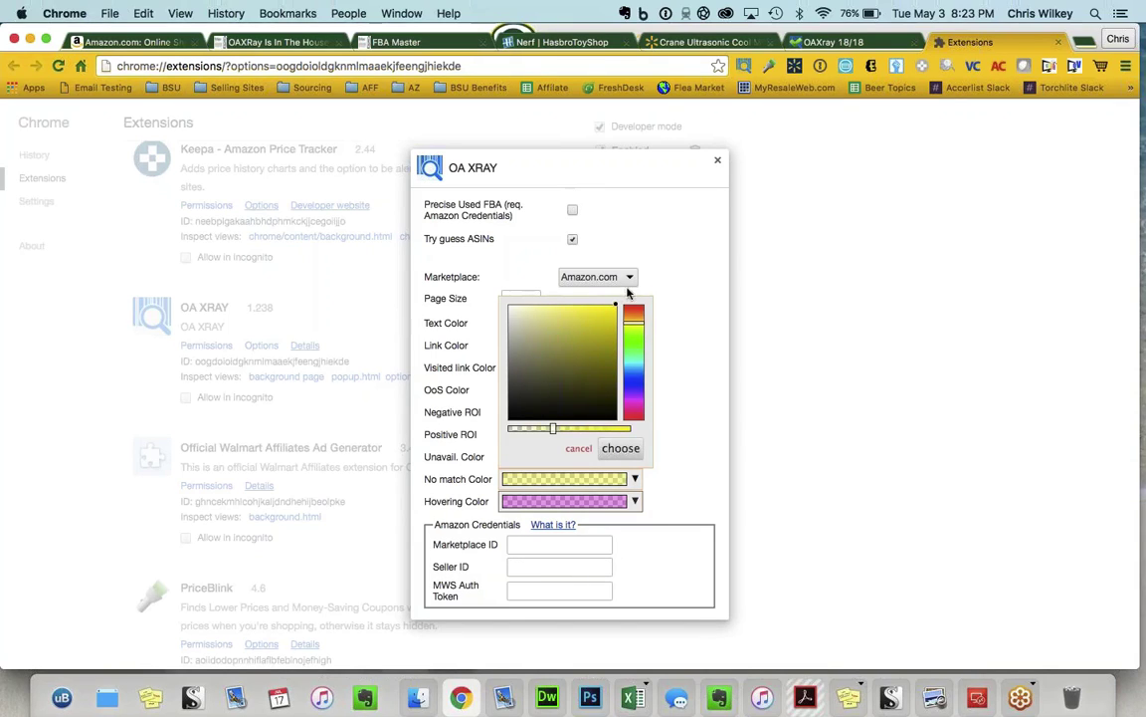
pyautogui.click(621, 448)
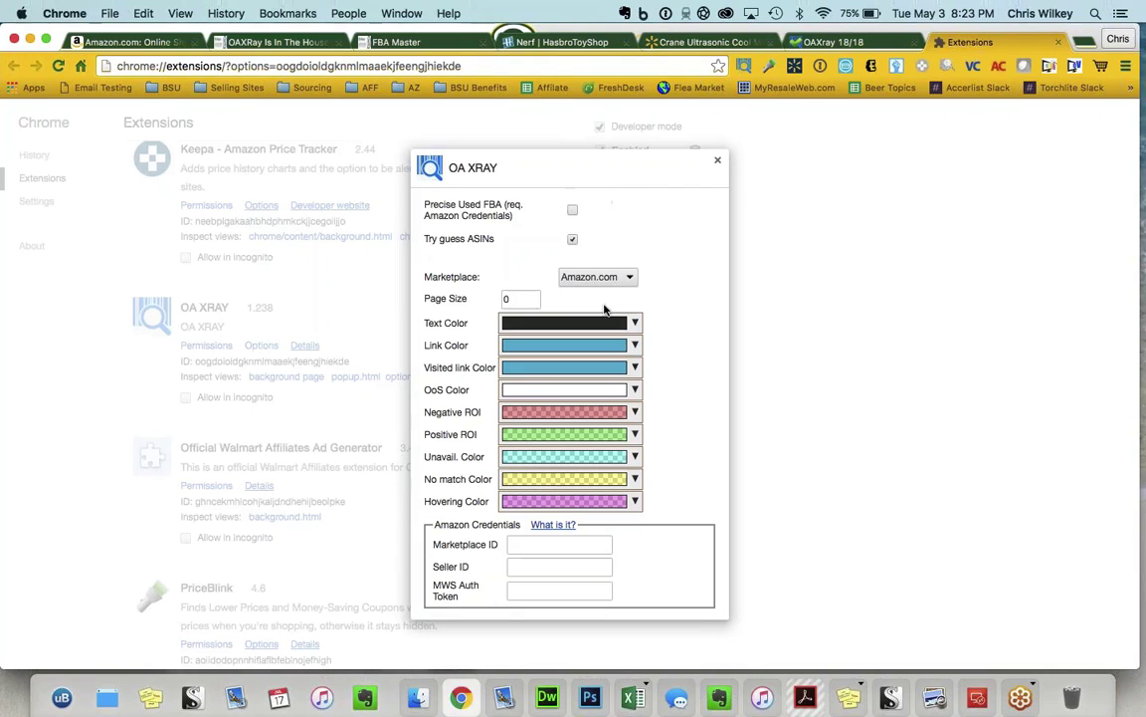
pyautogui.scroll(3, 605, 309)
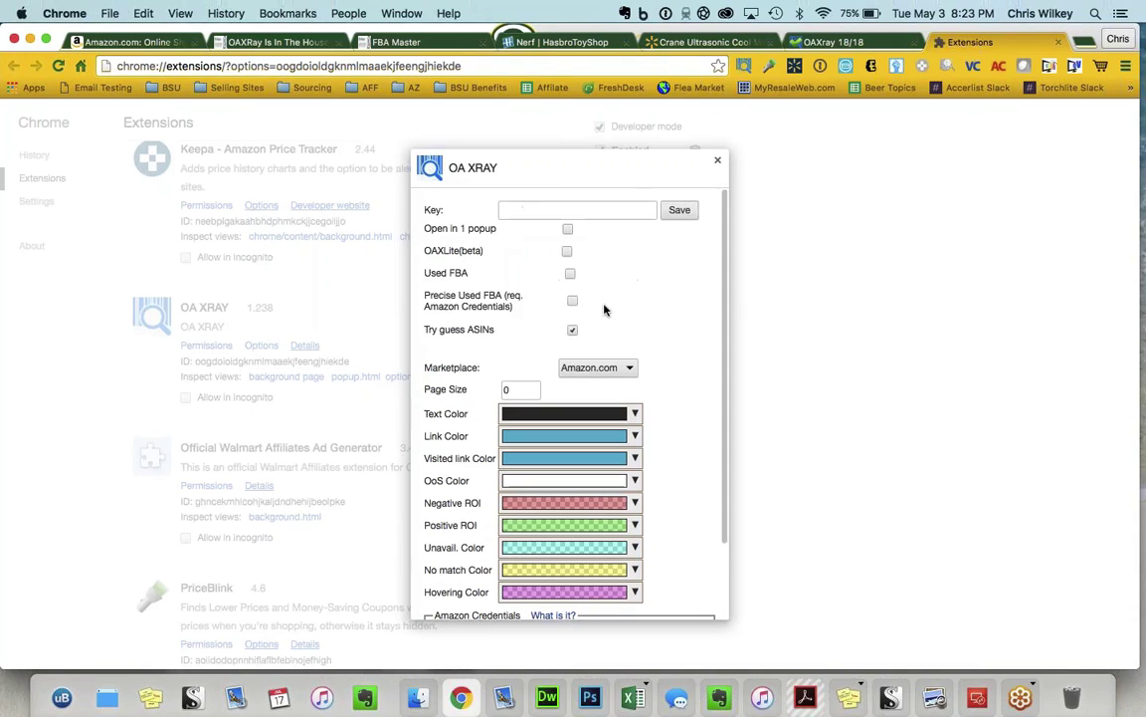
pyautogui.click(717, 163)
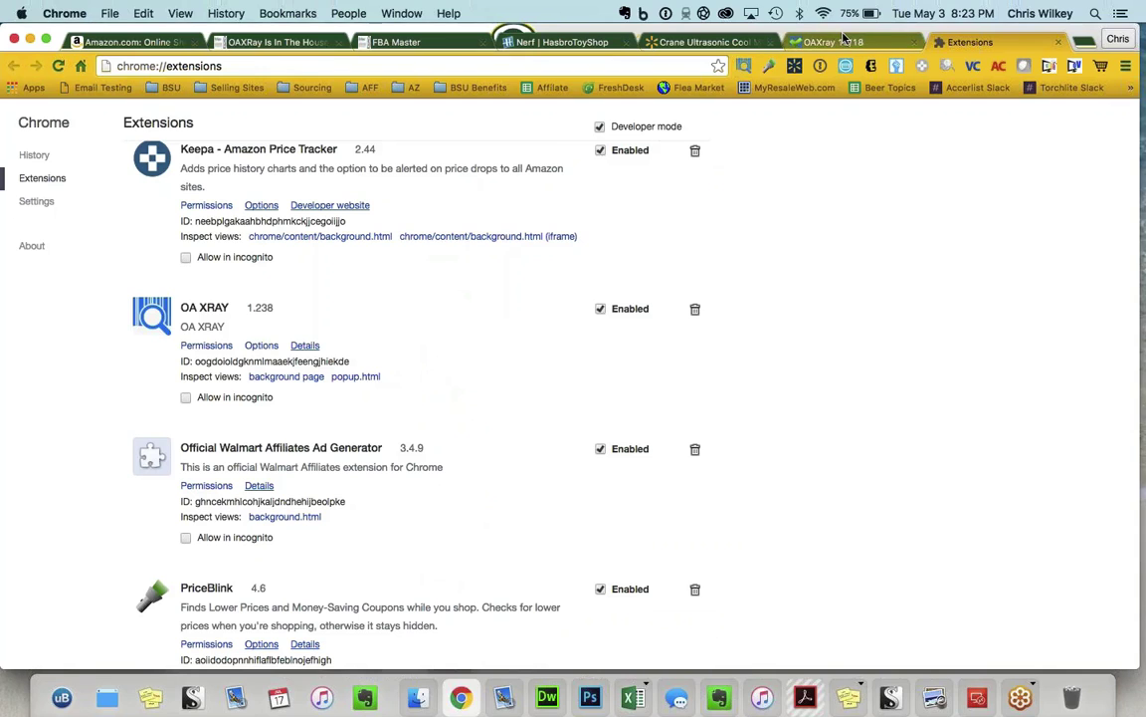
# Step: Go from the Walmart humidifier listing to Walmart's home page, search for "grocery", and scan the Food page with OAXray
pyautogui.click(844, 39)
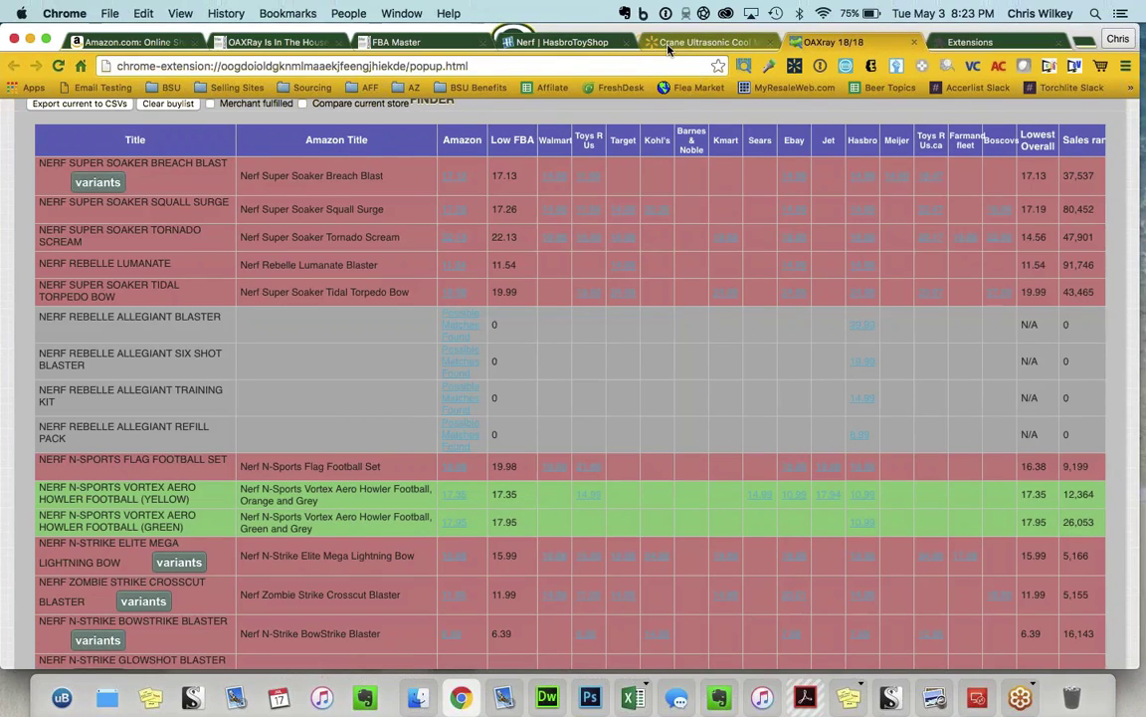
pyautogui.click(697, 42)
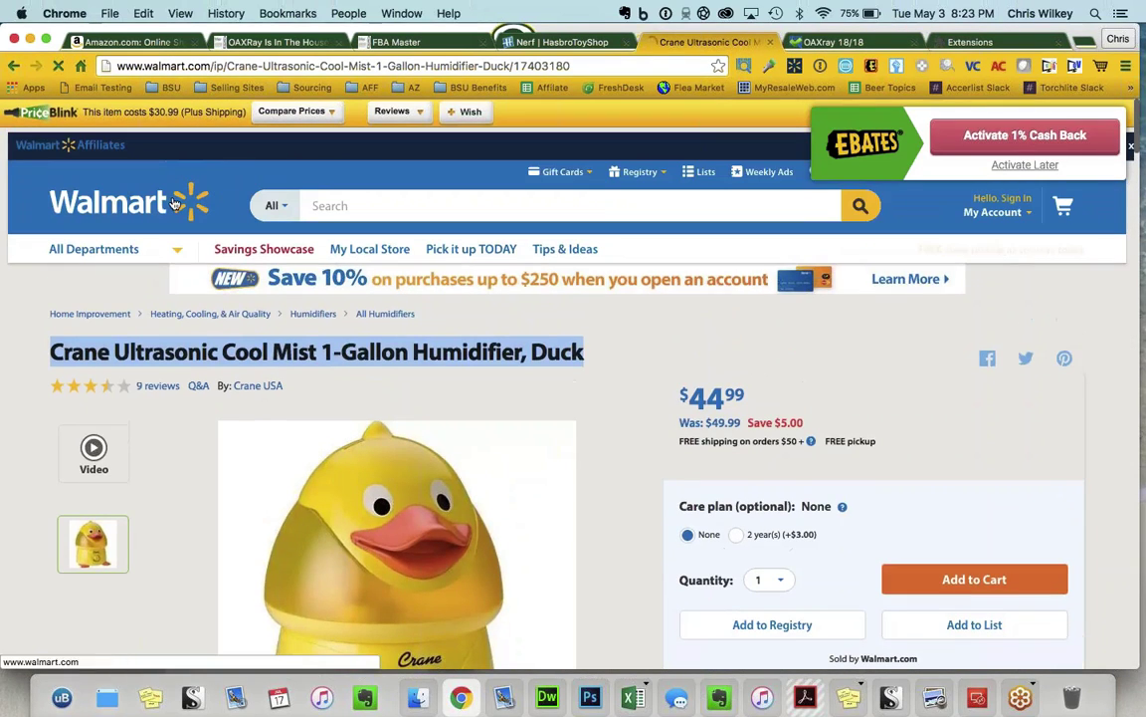
pyautogui.click(174, 204)
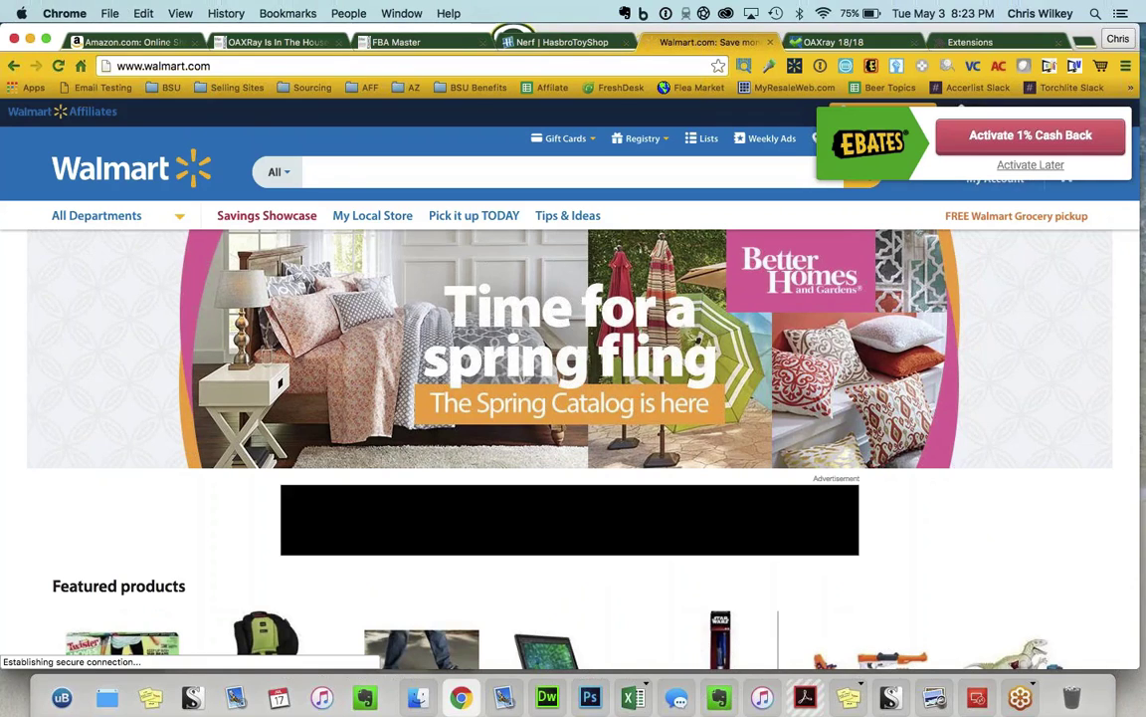
pyautogui.write('grocery')
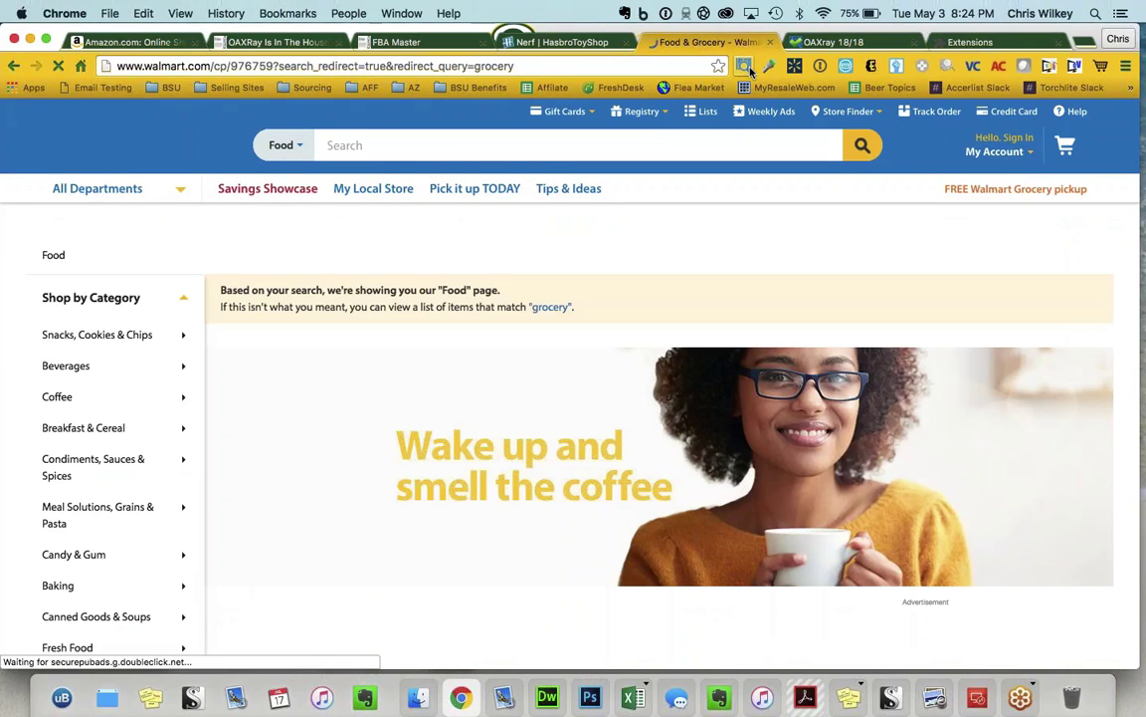
pyautogui.click(746, 67)
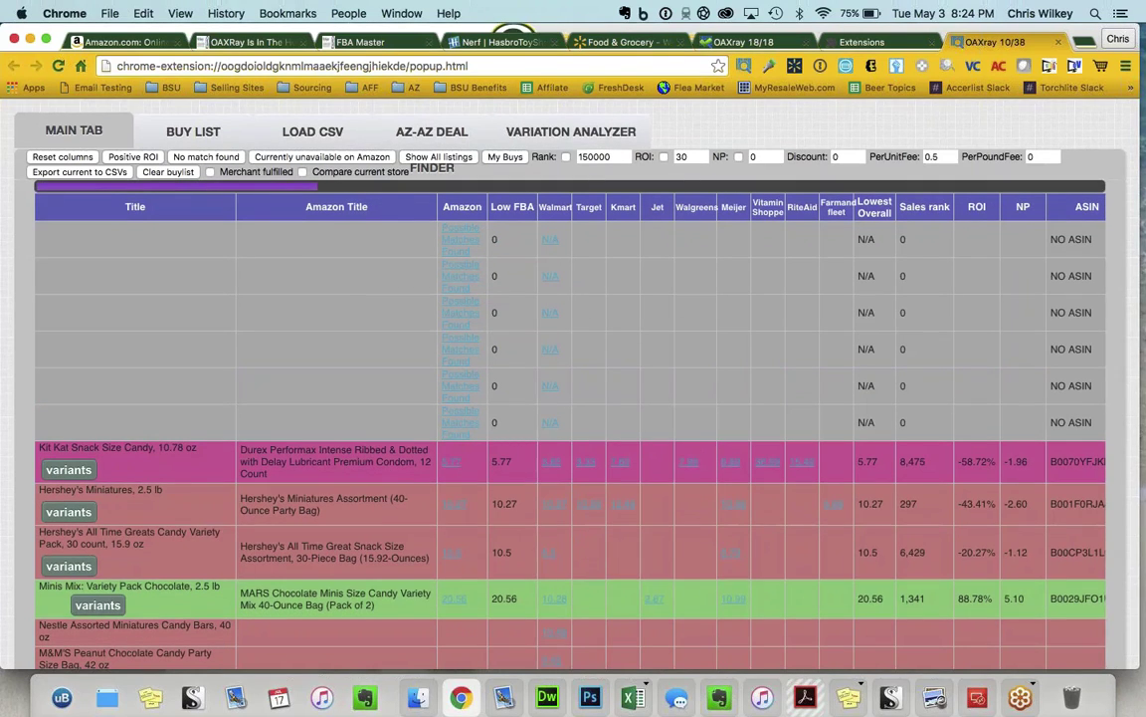
# Step: Examine the Walmart grocery report's candy rows, including their store prices, sales rank, ROI and NP
pyautogui.scroll(-1, 615, 457)
pyautogui.scroll(-1, 615, 457)
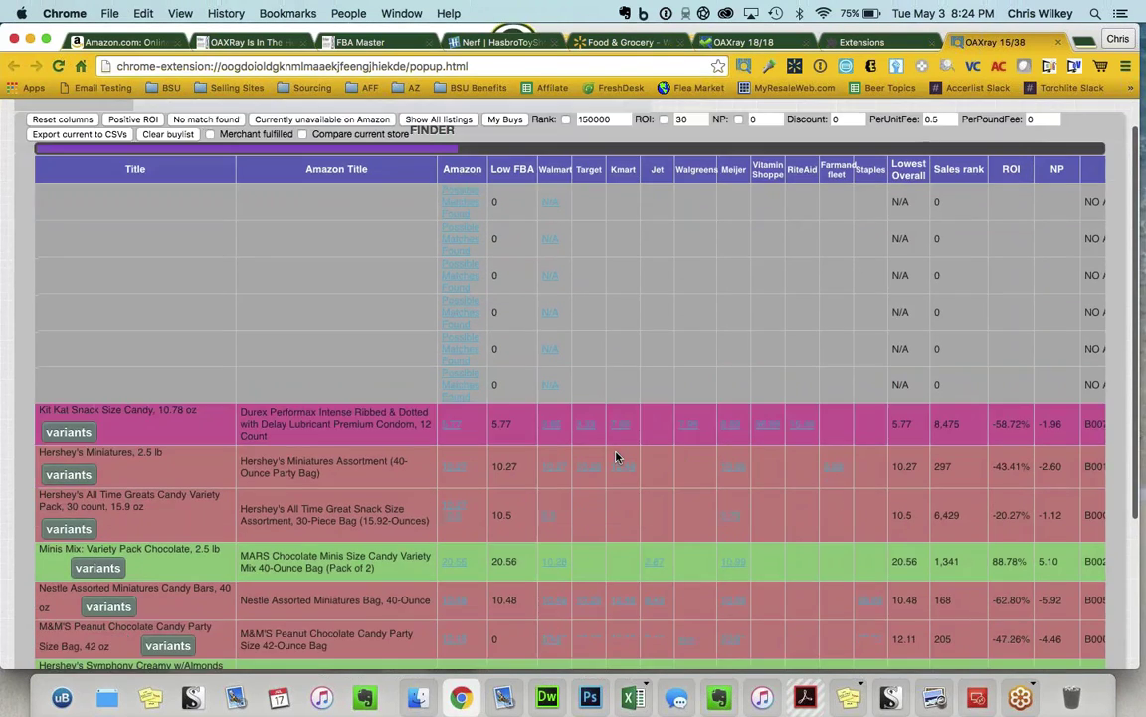
pyautogui.scroll(-1, 617, 458)
pyautogui.hscroll(5, 617, 458)
pyautogui.hscroll(-5, 617, 457)
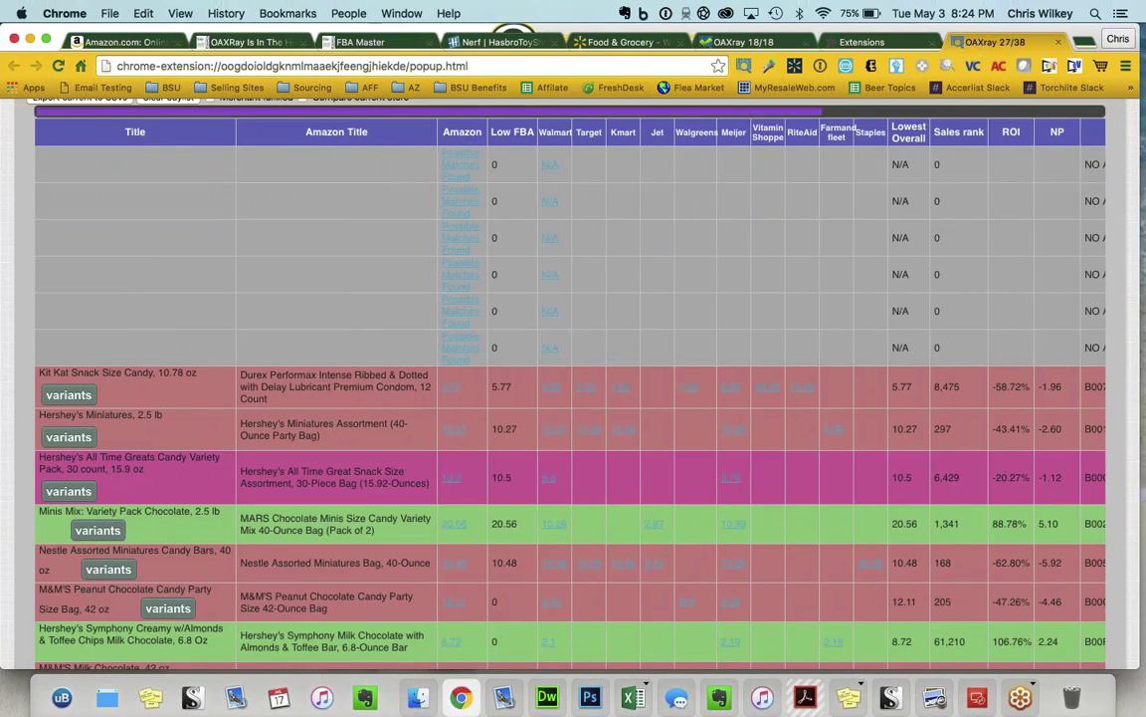
pyautogui.scroll(3, 498, 383)
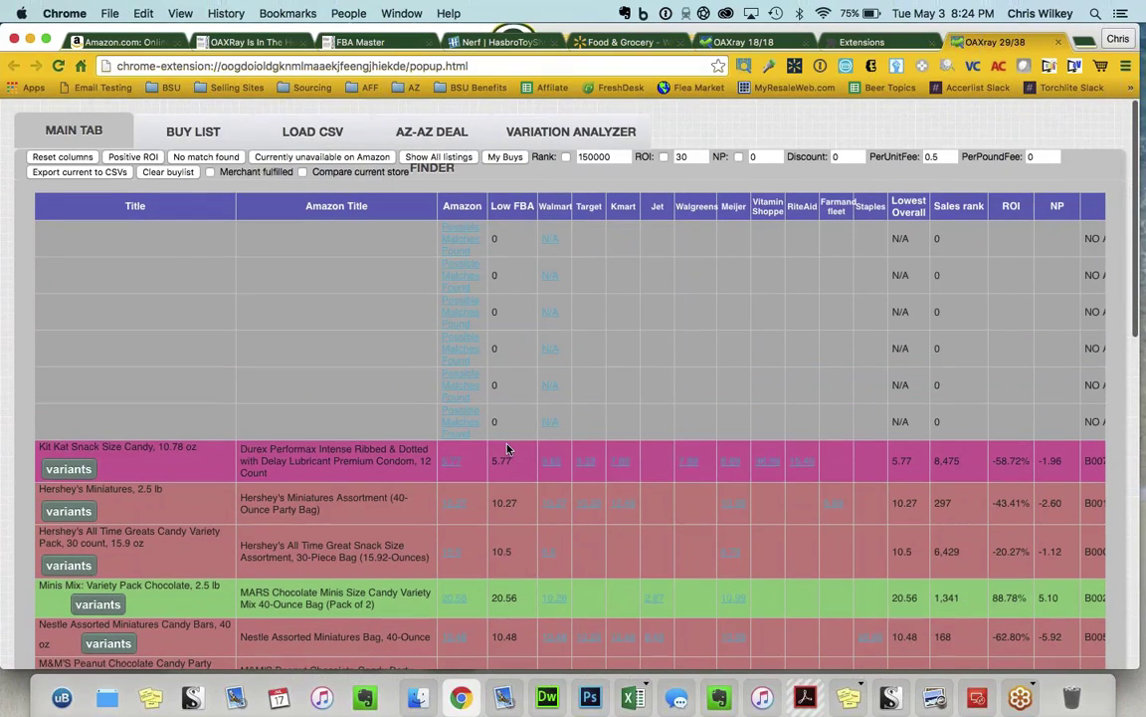
pyautogui.scroll(-3, 506, 450)
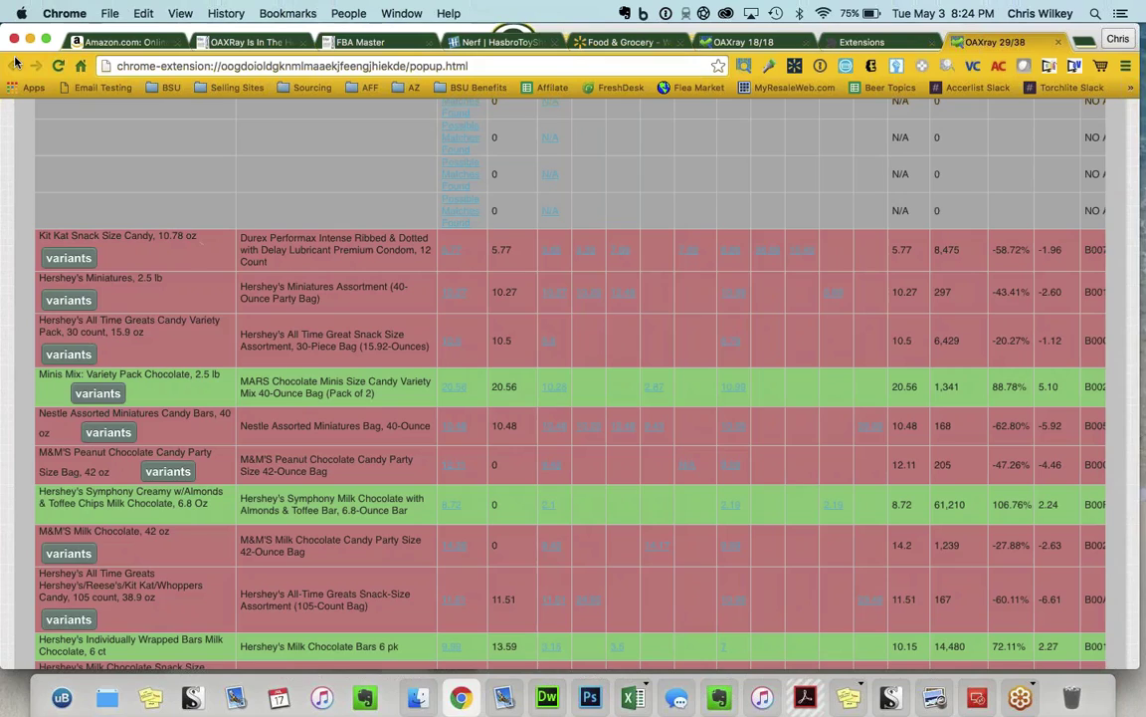
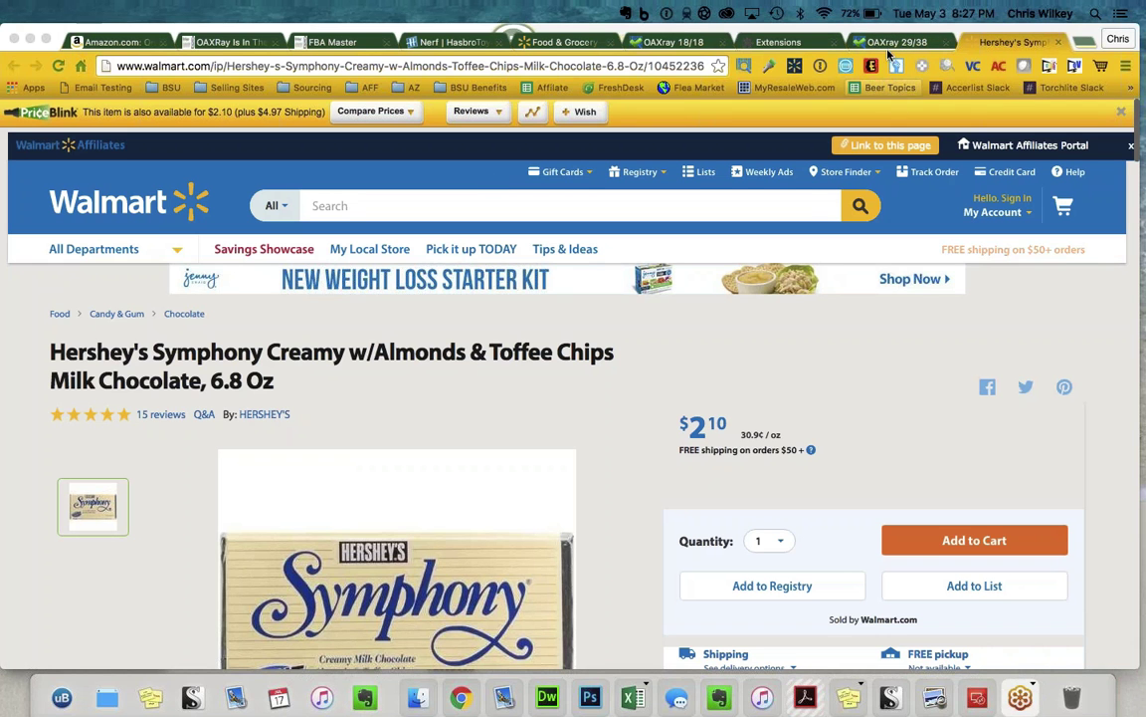
# Step: Return from the Hershey's Symphony product page to the grocery report and compare source titles with Amazon titles, highlighting the Nestle Assorted Miniatures Bag title
pyautogui.hotkey('ctrl', 'shift', 'Tab')
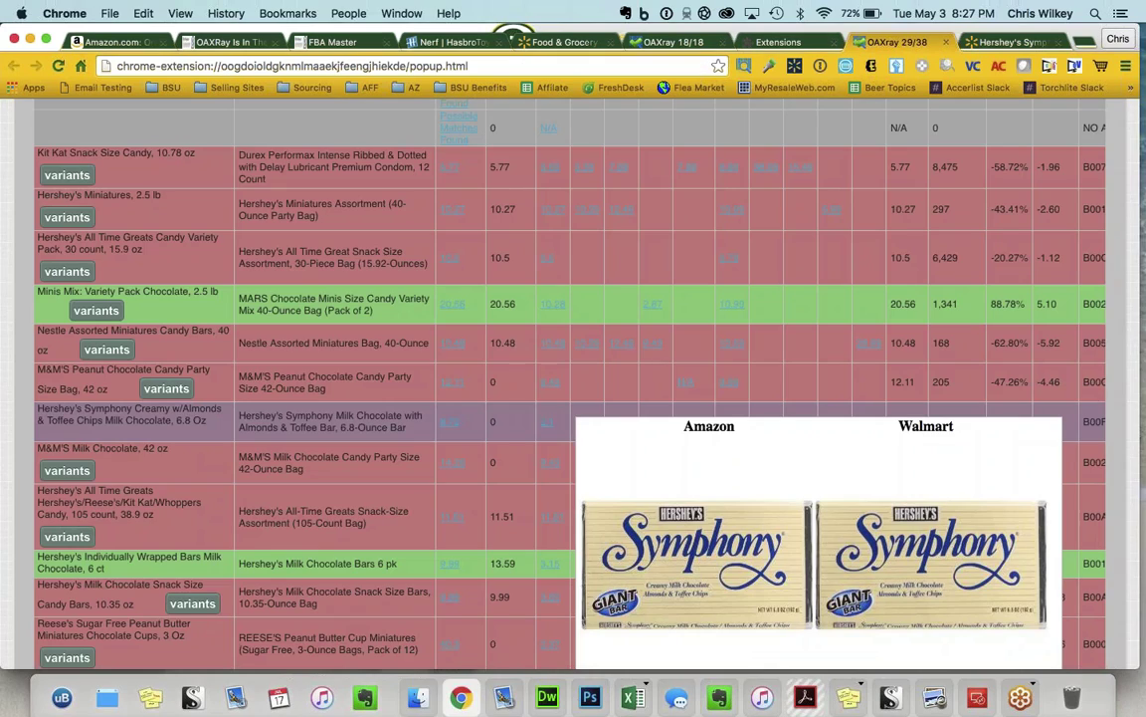
pyautogui.scroll(3, 570, 309)
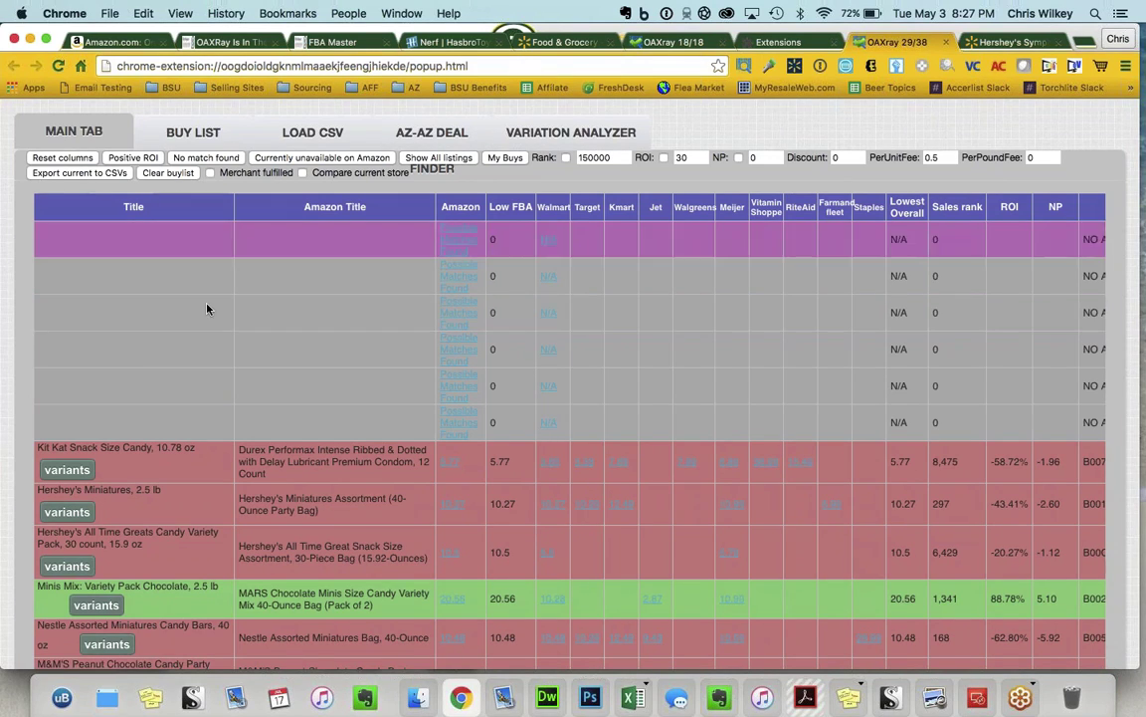
pyautogui.moveTo(207, 310)
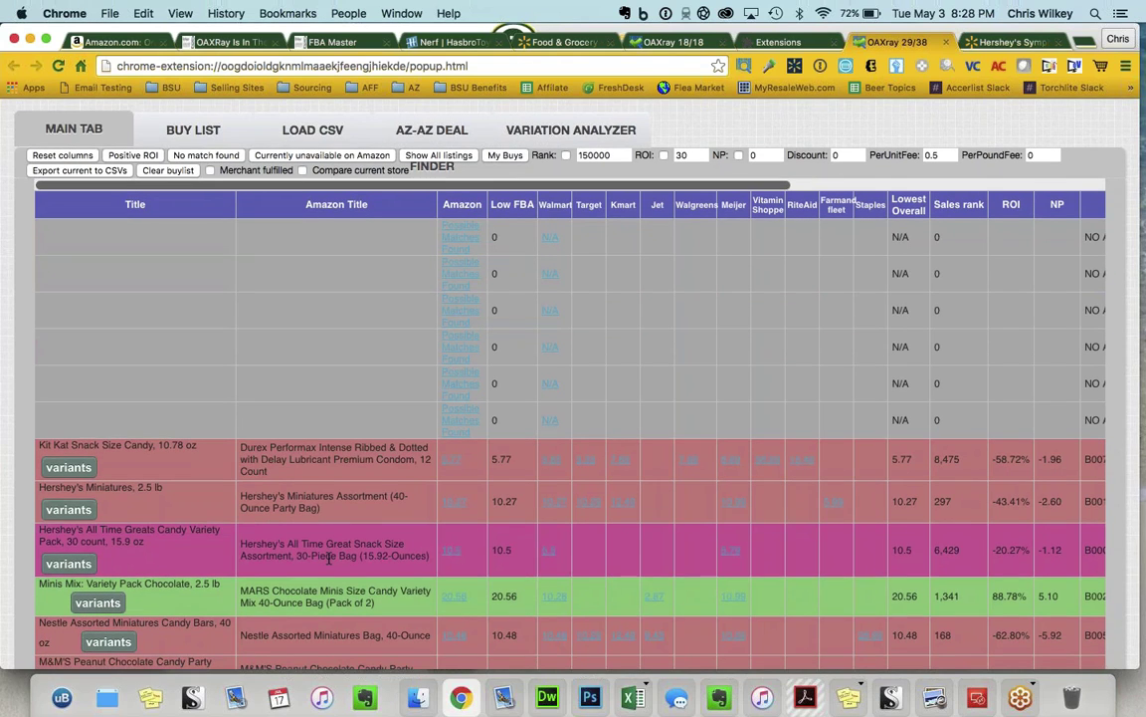
pyautogui.scroll(-1, 329, 558)
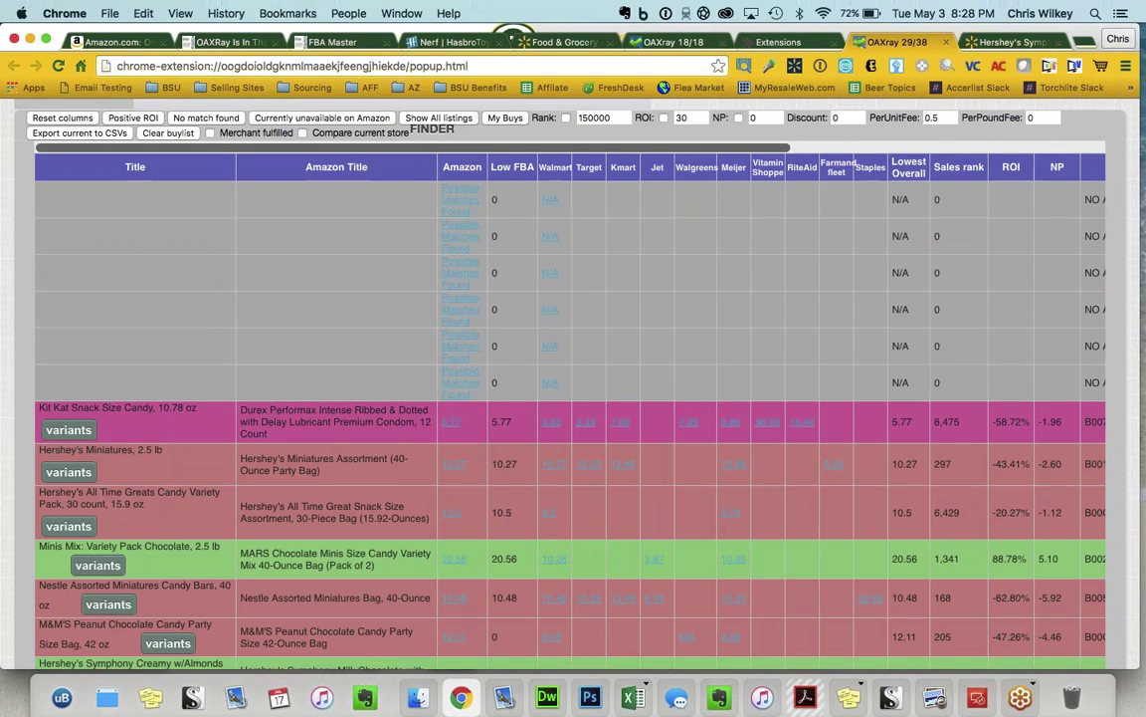
pyautogui.scroll(-1, 573, 398)
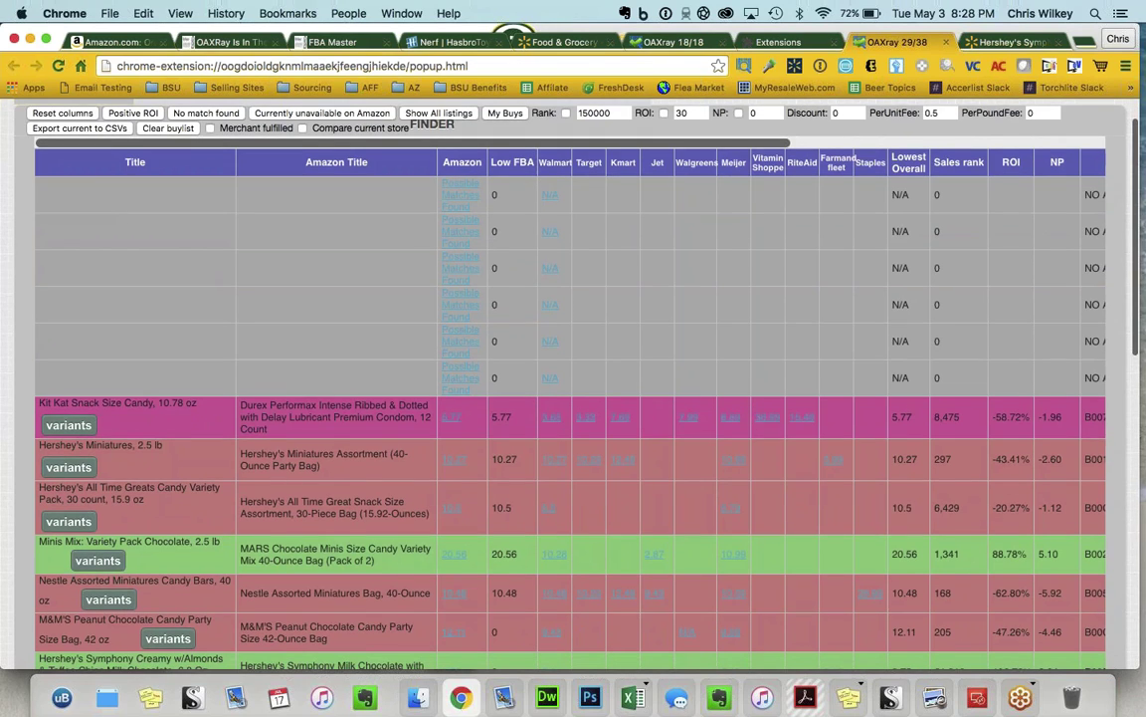
pyautogui.scroll(-5, 242, 370)
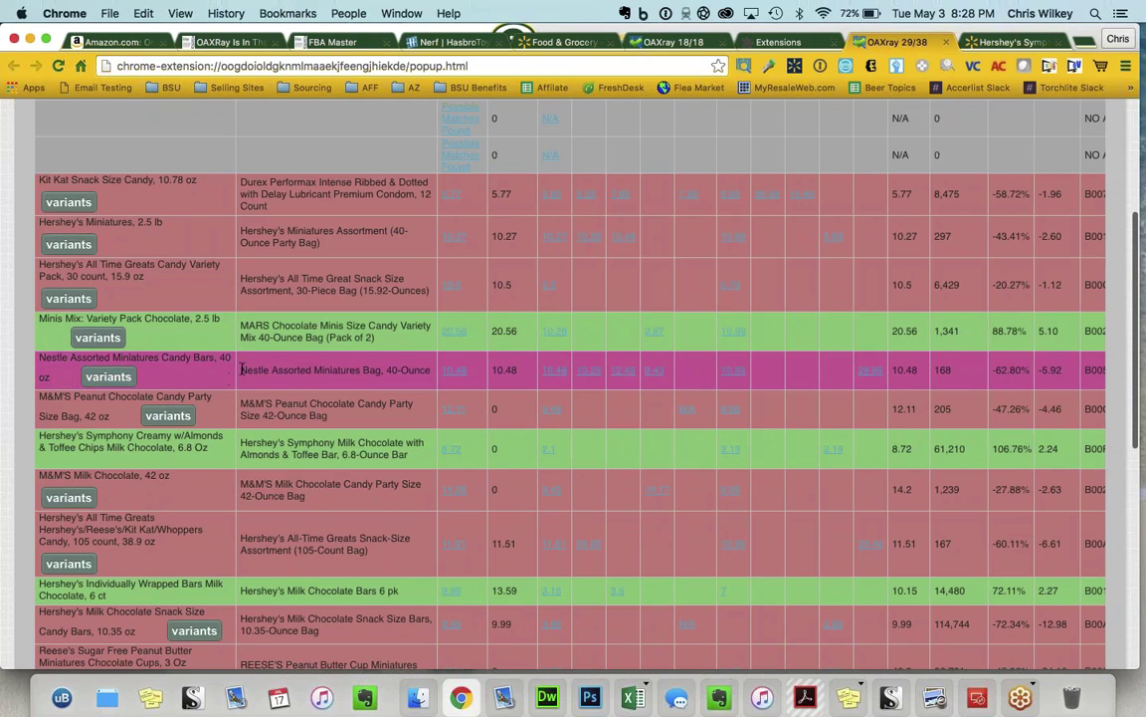
pyautogui.moveTo(242, 369); pyautogui.dragTo(423, 376)
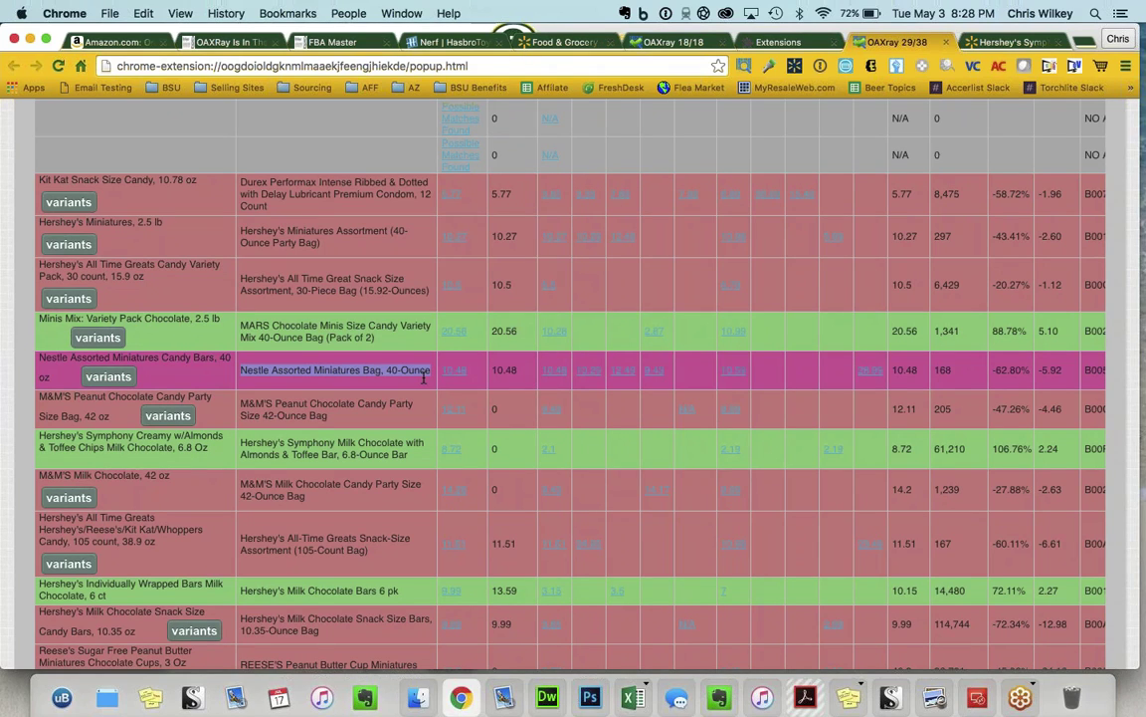
# Step: Inspect the unmatched rows' Amazon and Walmart image comparison and the Amazon price of the Hershey's Miniatures row
pyautogui.scroll(5, 426, 376)
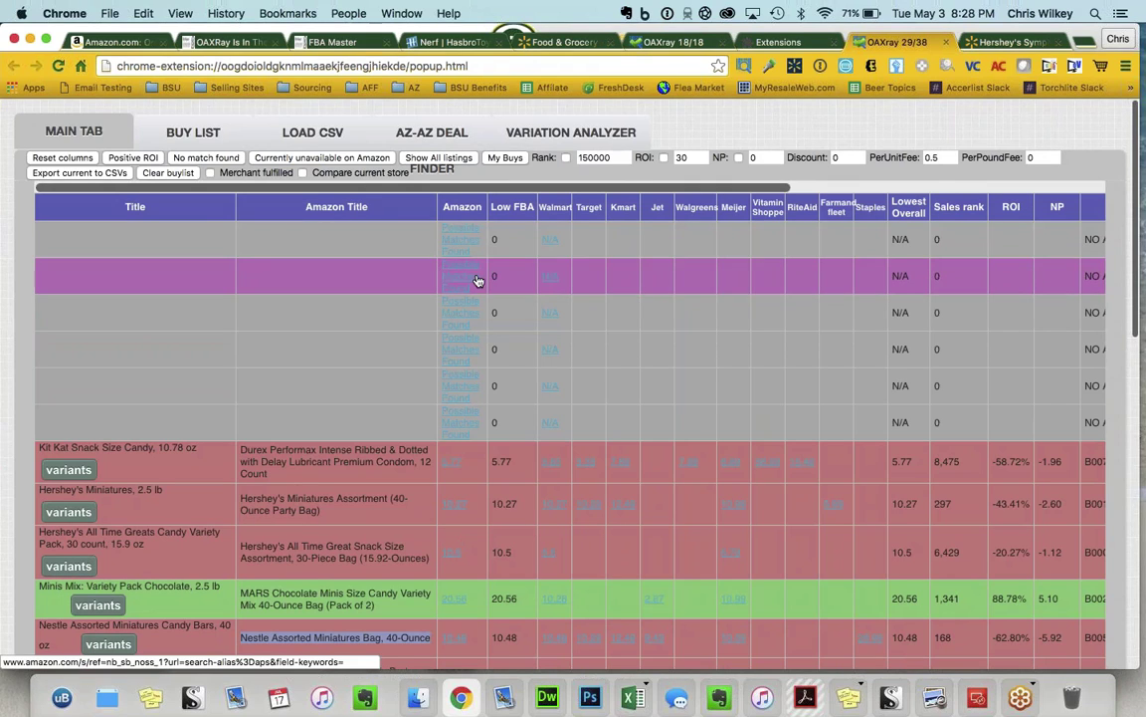
pyautogui.moveTo(547, 248)
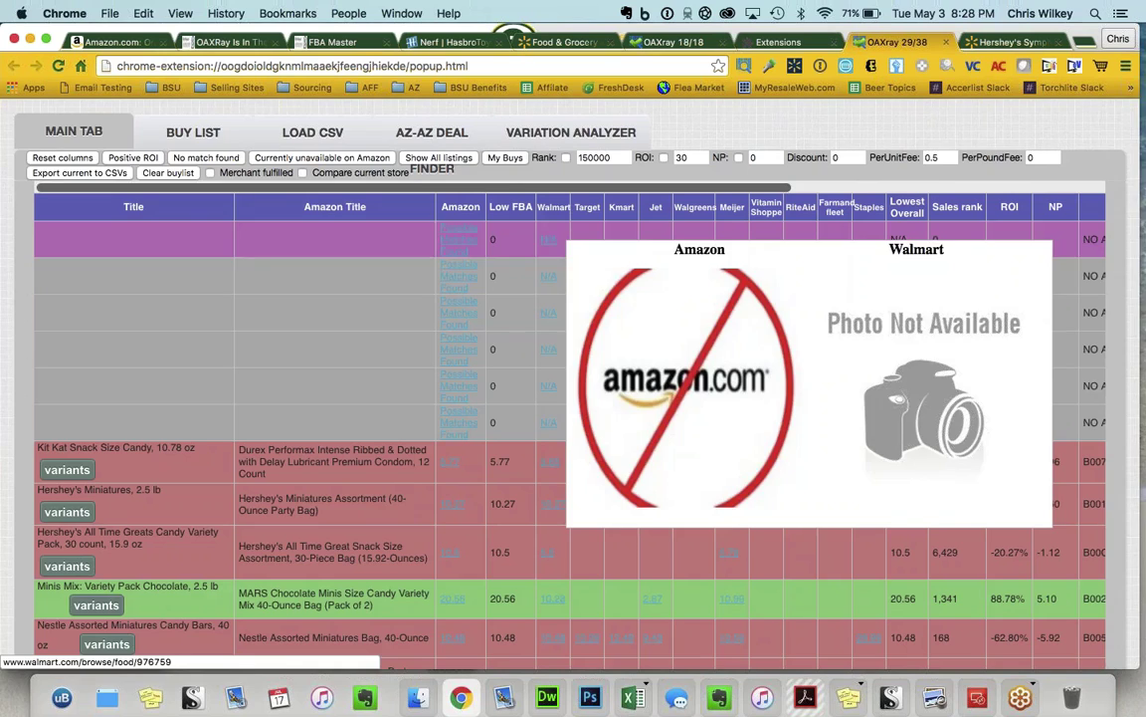
pyautogui.scroll(-3, 573, 448)
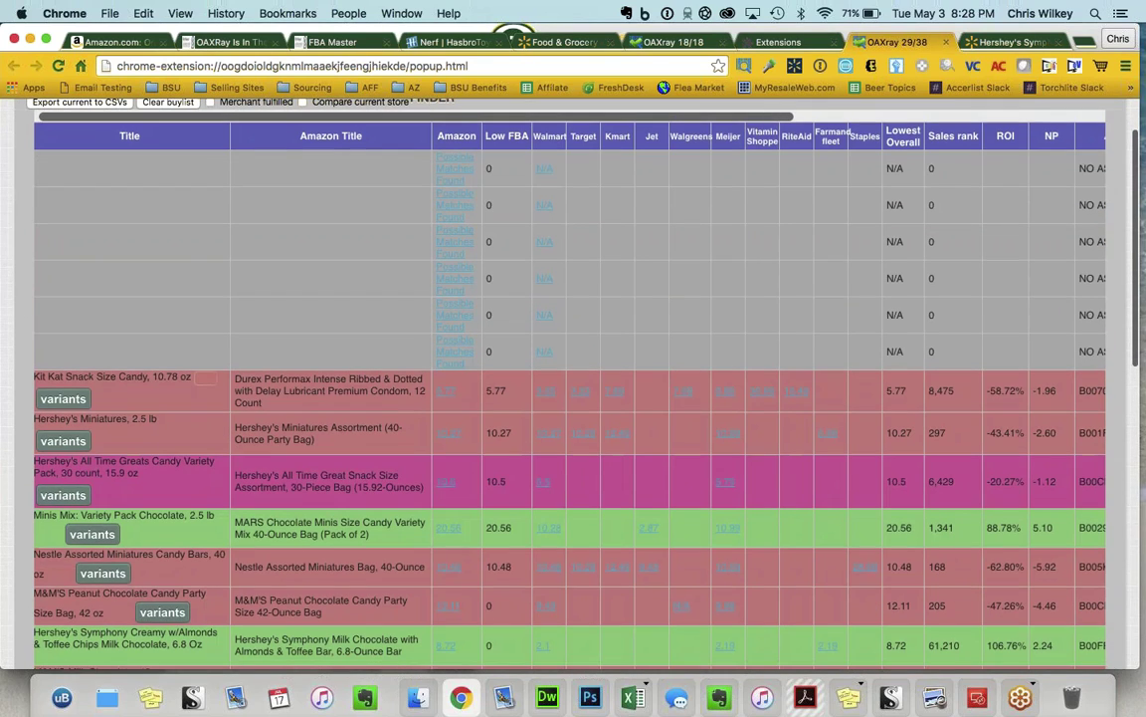
pyautogui.scroll(-1, 441, 415)
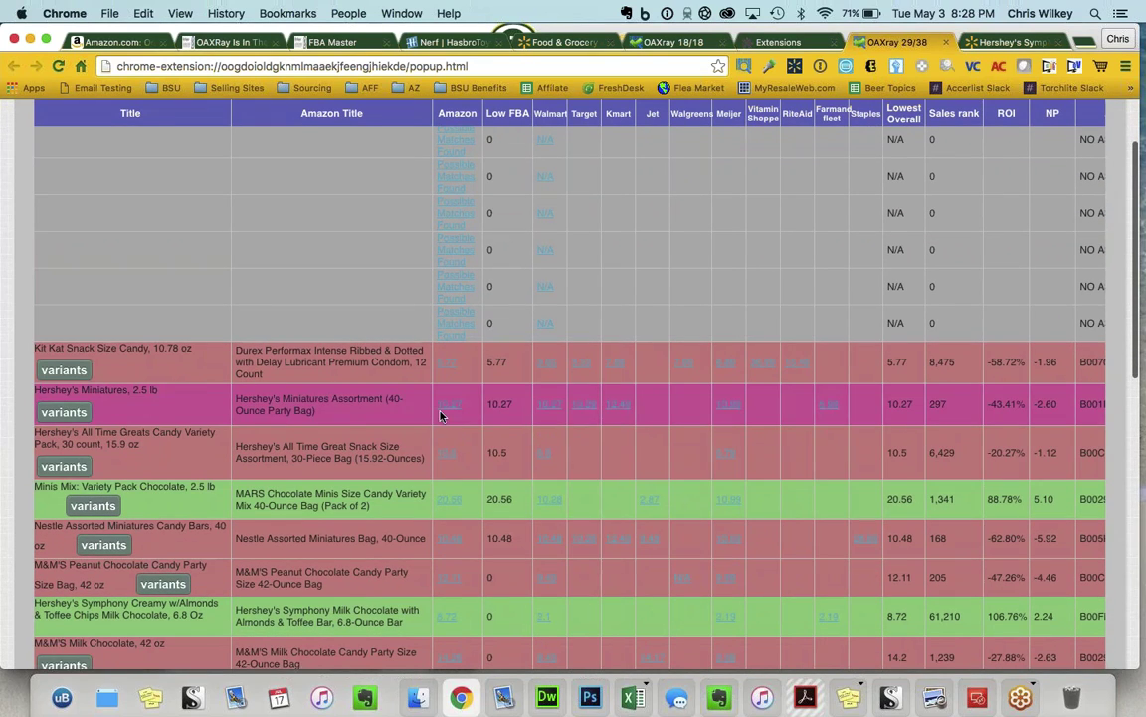
pyautogui.moveTo(451, 409)
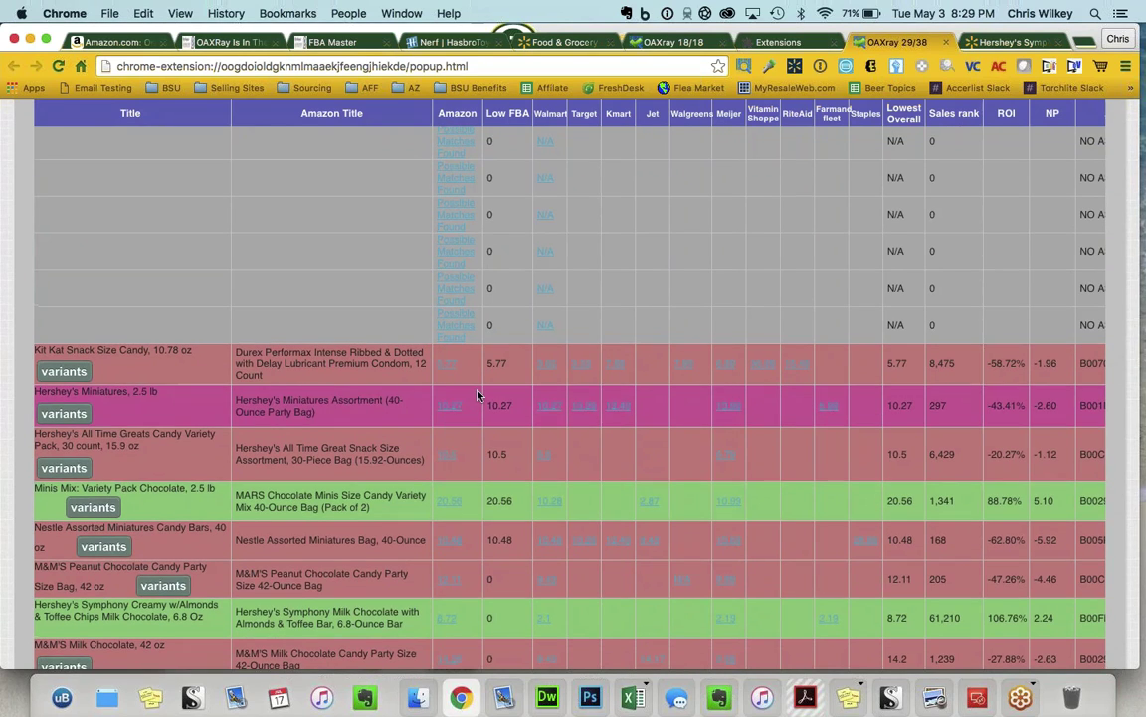
# Step: Examine the grocery report's Amazon, Low FBA and Walmart price columns and try to drag the Walmart column to a new position
pyautogui.scroll(2, 478, 396)
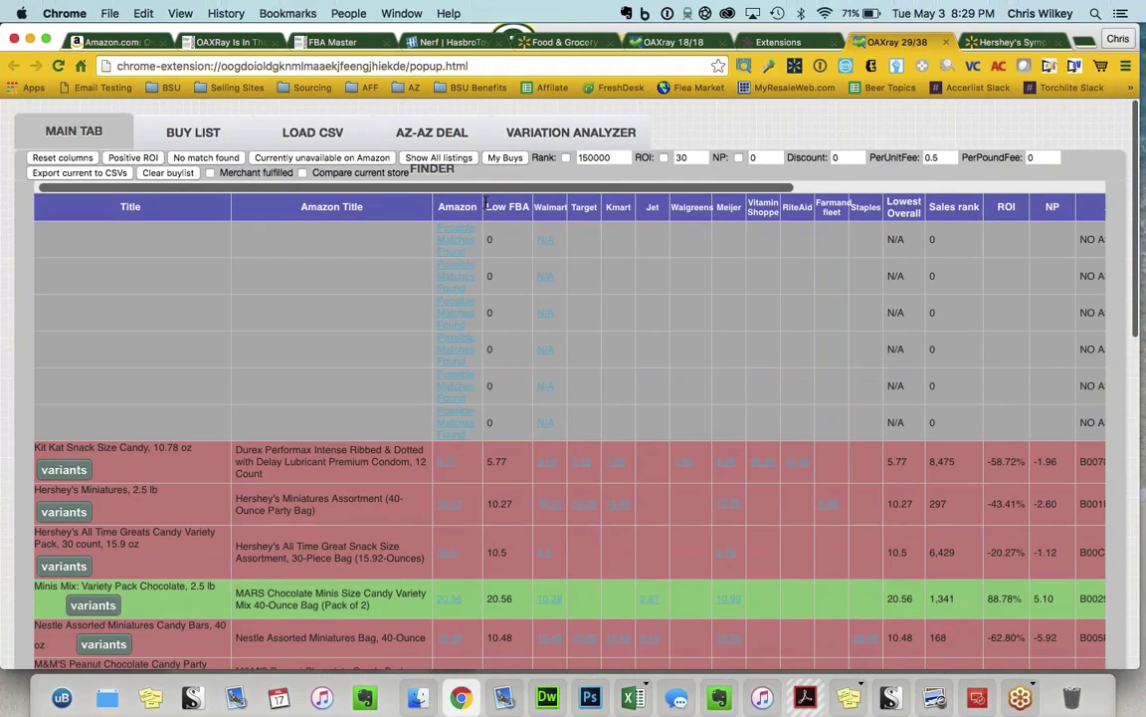
pyautogui.scroll(-2, 509, 428)
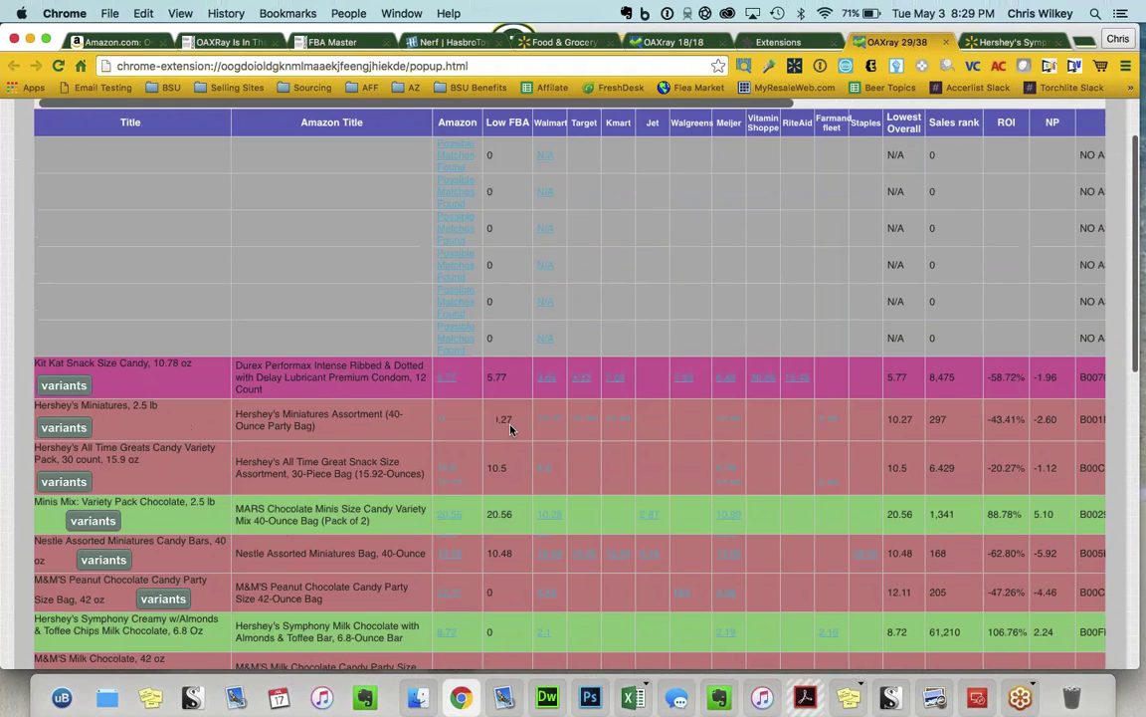
pyautogui.scroll(-4, 509, 428)
pyautogui.scroll(4, 520, 366)
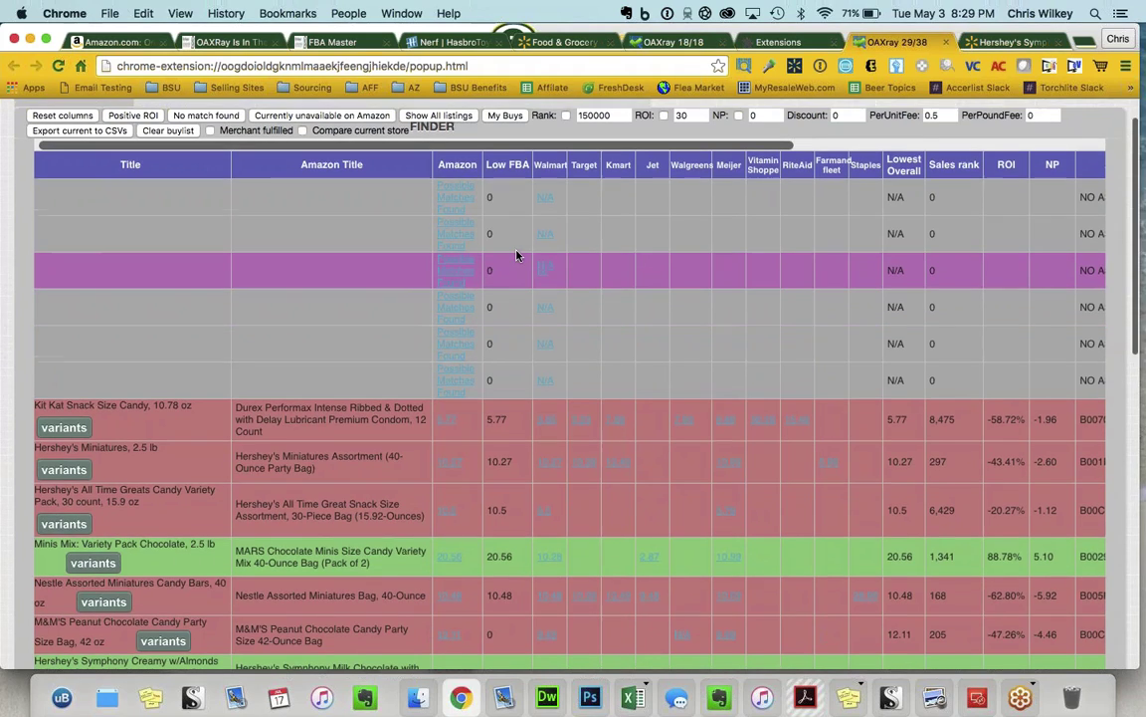
pyautogui.scroll(2, 517, 256)
pyautogui.hscroll(1, 518, 249)
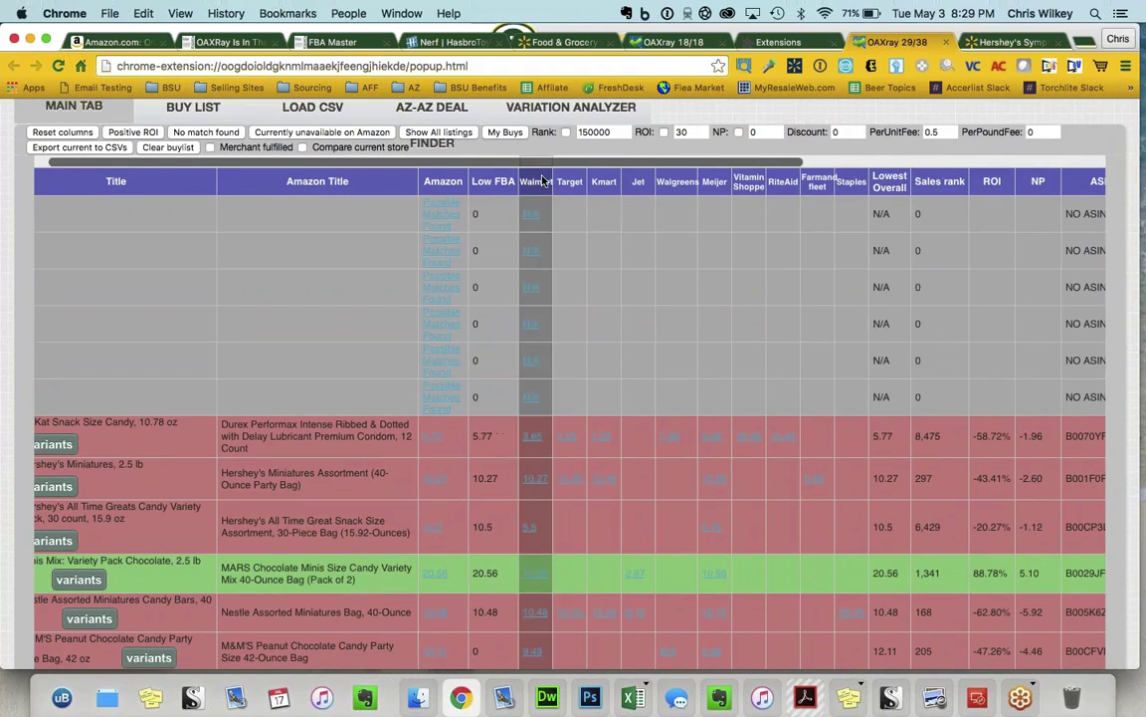
pyautogui.moveTo(532, 201); pyautogui.dragTo(492, 199)
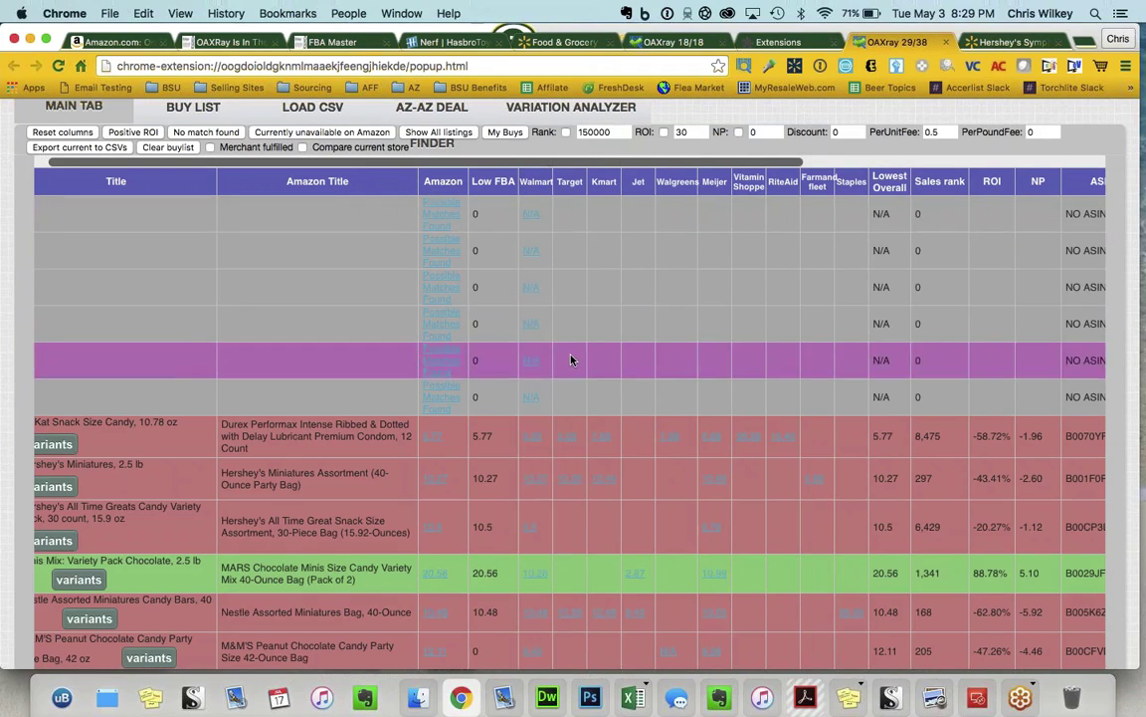
# Step: Inspect the MARS Chocolate Minis row's Amazon price history chart and its Amazon and Jet image comparison
pyautogui.scroll(-1, 572, 360)
pyautogui.scroll(-3, 571, 361)
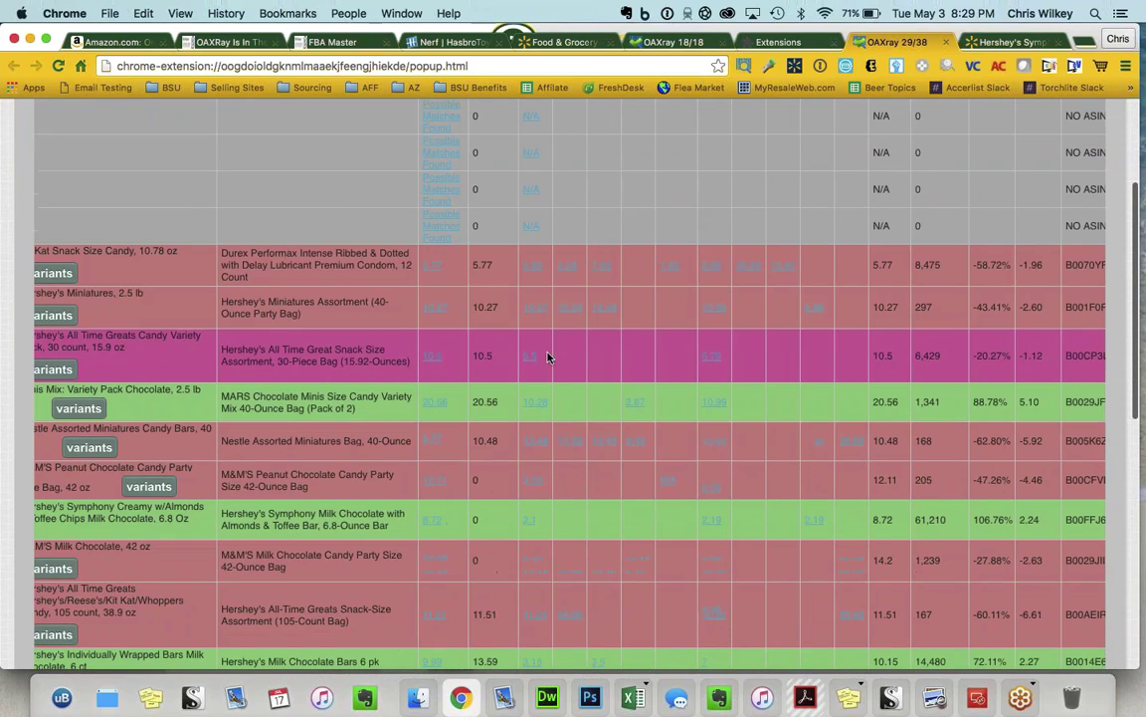
pyautogui.scroll(5, 493, 333)
pyautogui.scroll(-2, 493, 330)
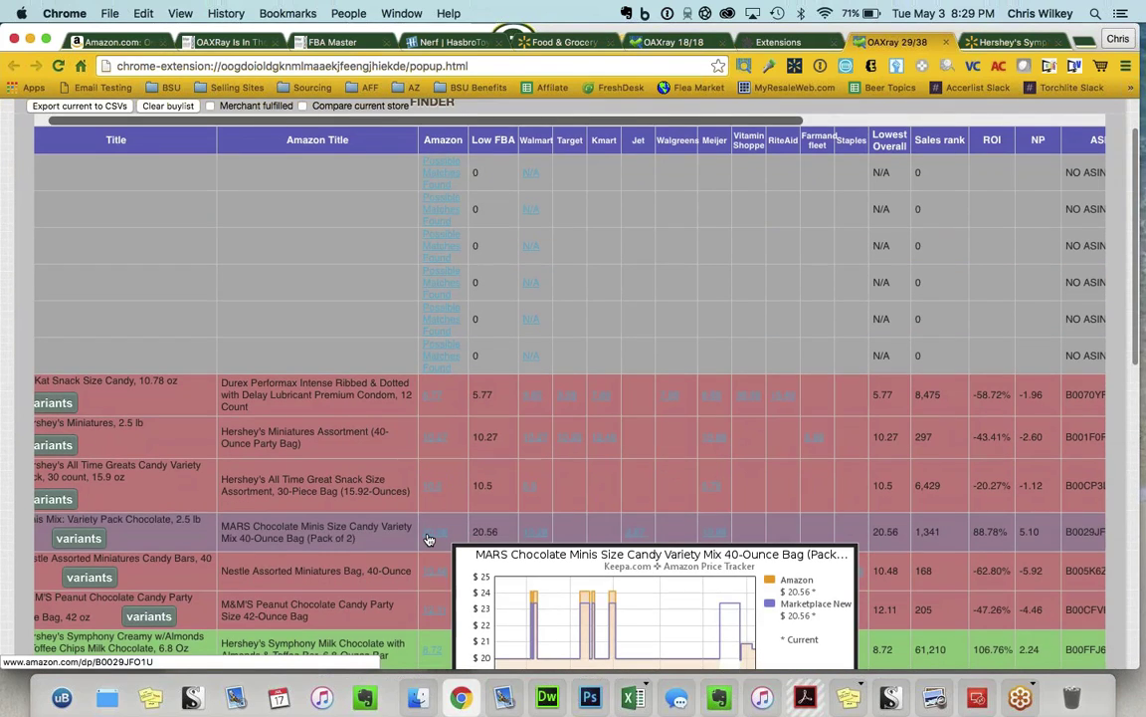
pyautogui.scroll(-1, 429, 539)
pyautogui.moveTo(617, 500)
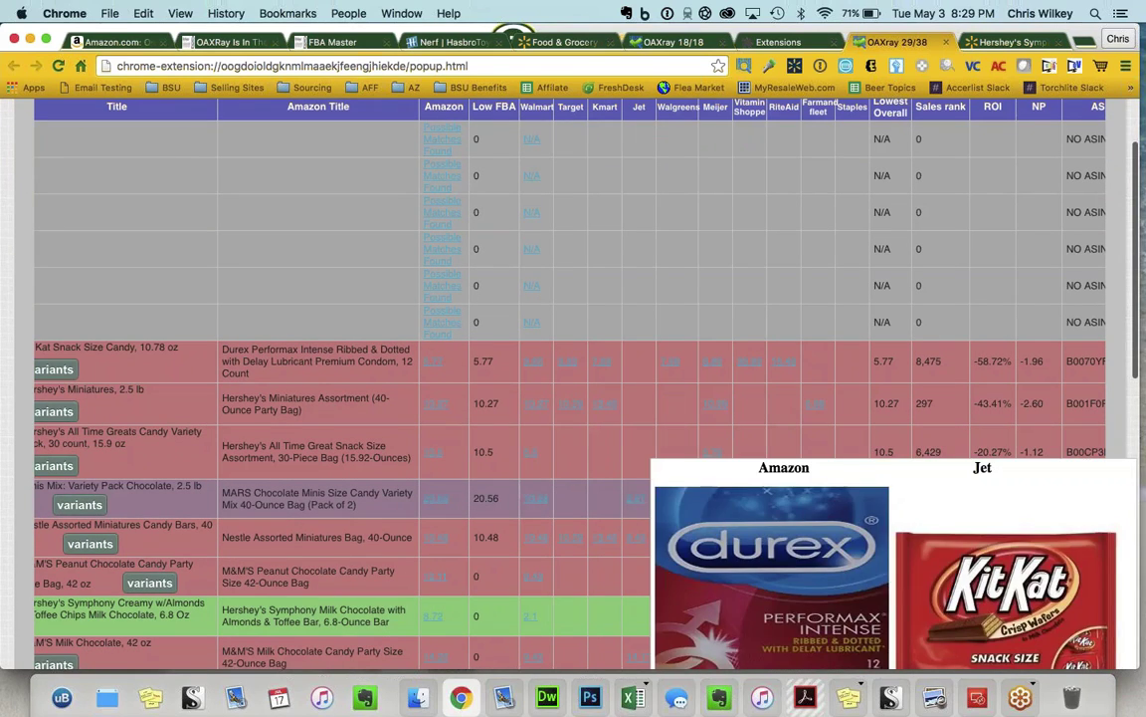
pyautogui.scroll(-3, 631, 503)
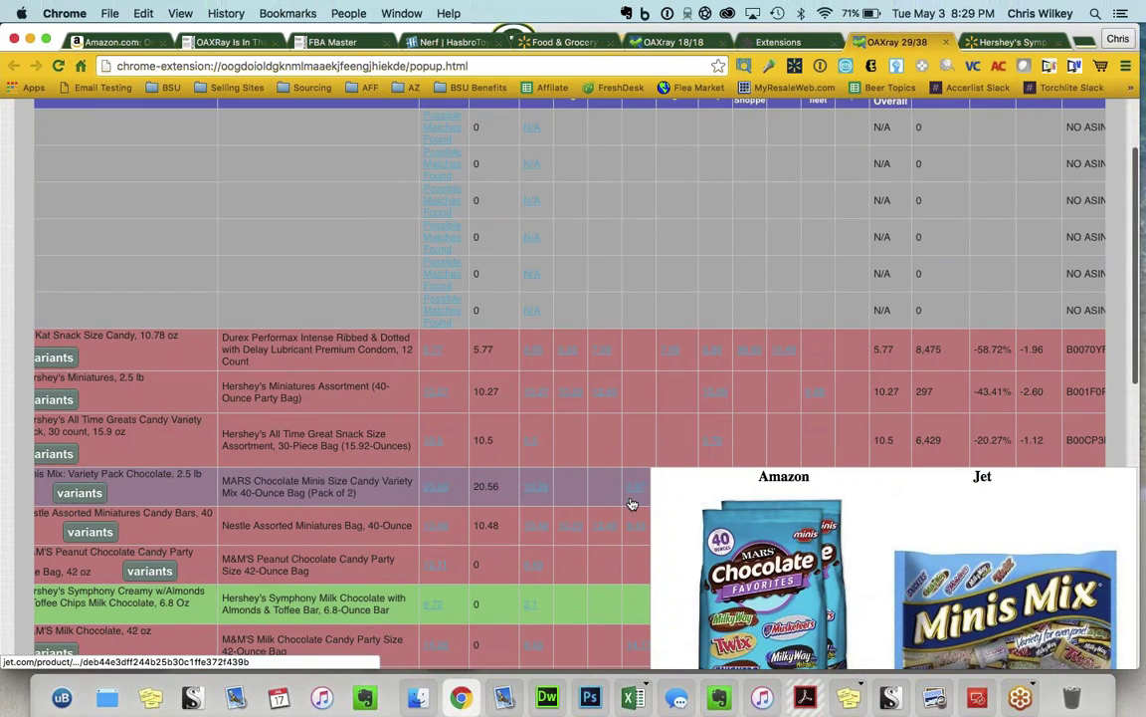
pyautogui.scroll(-1, 640, 439)
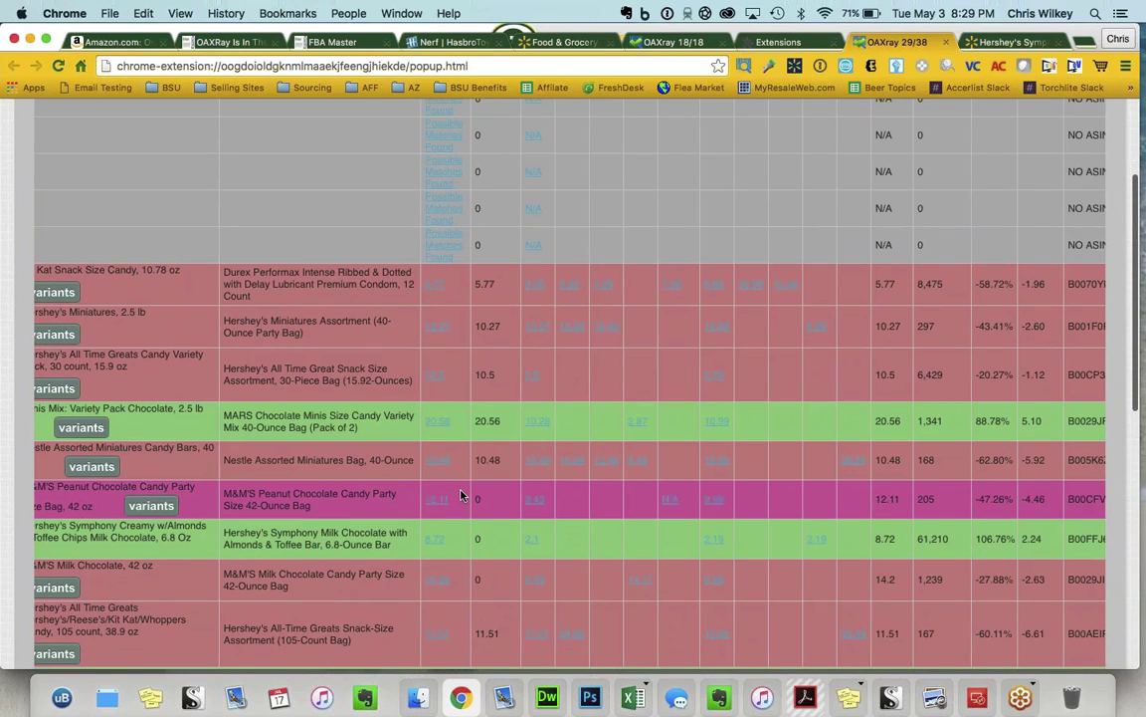
# Step: Compare the Hershey's Symphony row's Amazon images with its Walmart and Meijer images and check its Farm and Fleet price link
pyautogui.scroll(-1, 461, 495)
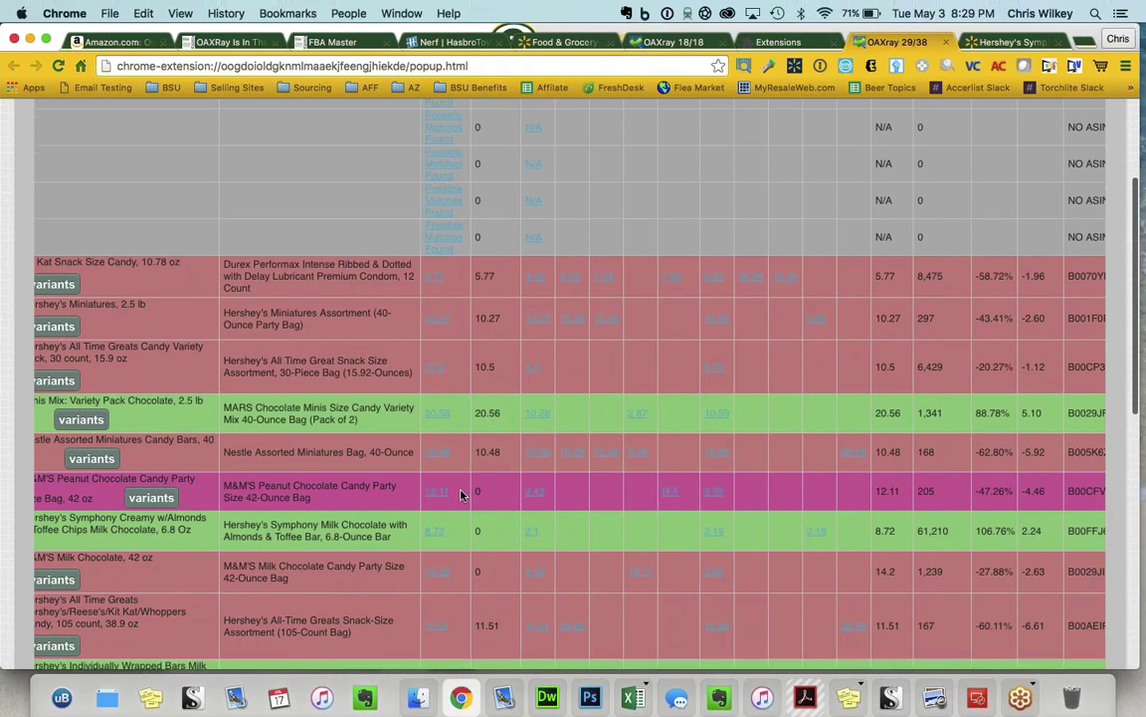
pyautogui.scroll(-4, 461, 496)
pyautogui.moveTo(530, 468)
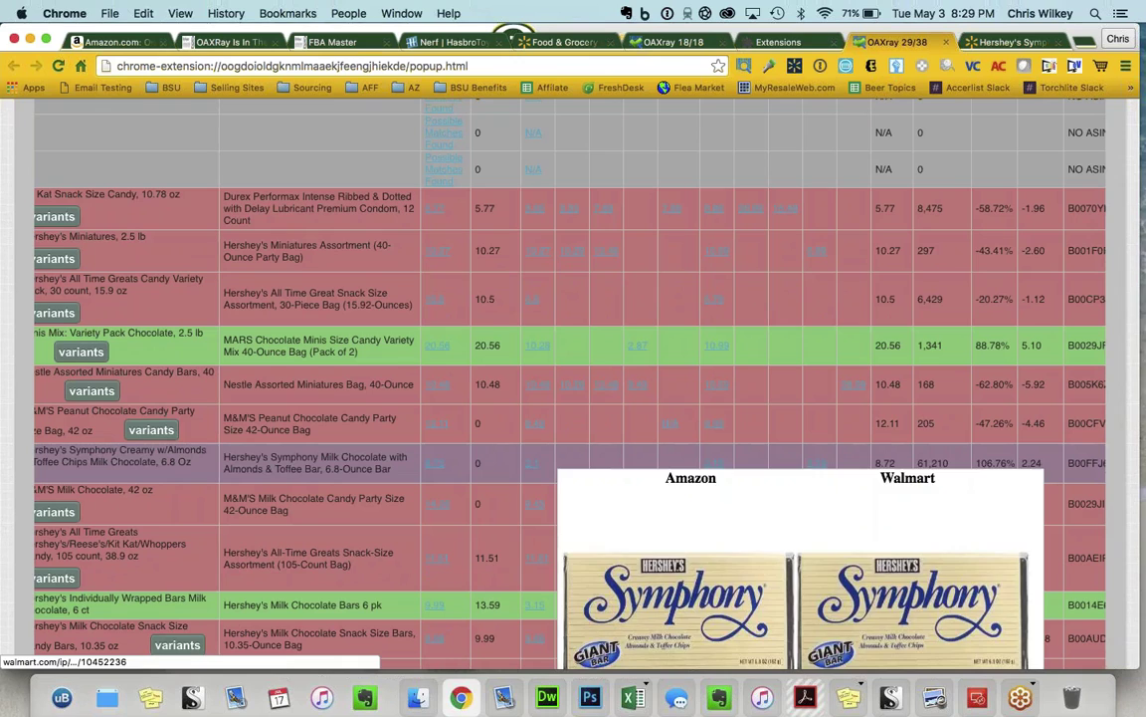
pyautogui.moveTo(721, 469)
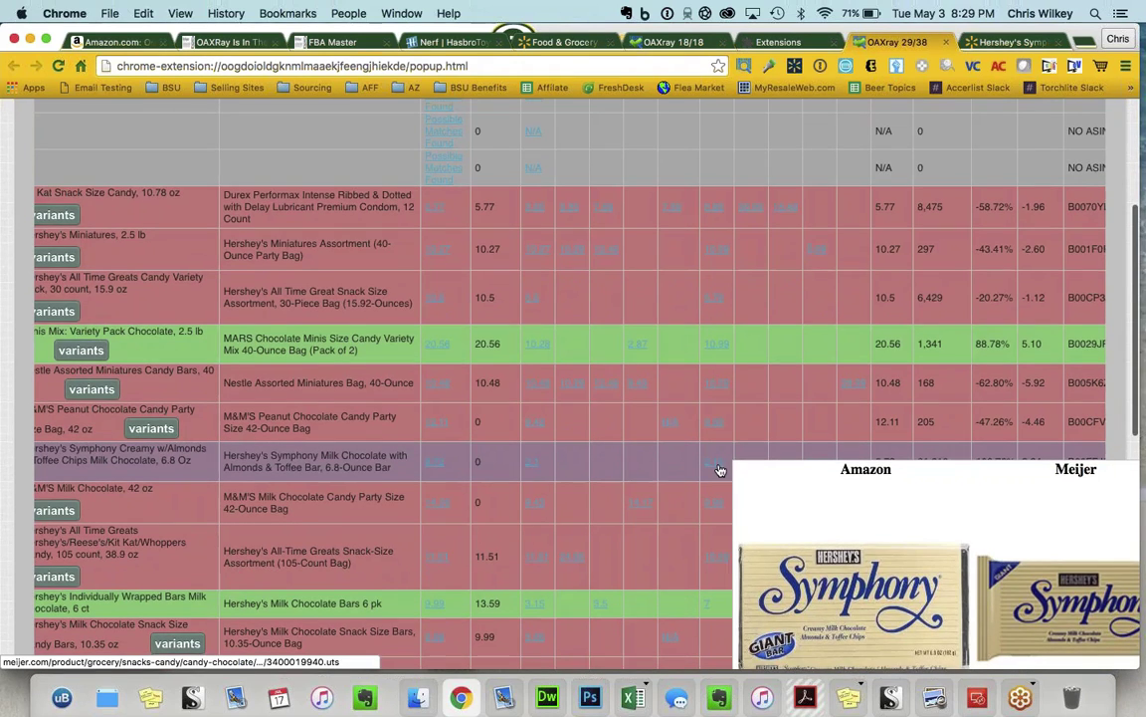
pyautogui.scroll(10, 720, 470)
pyautogui.scroll(-10, 720, 470)
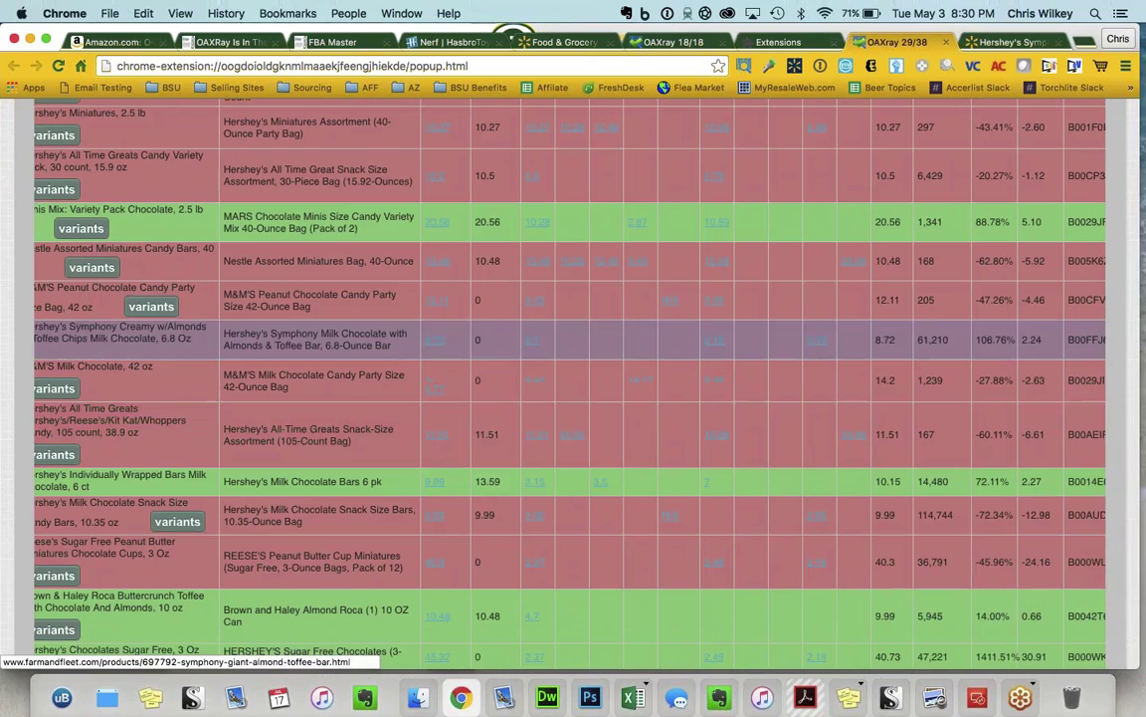
pyautogui.scroll(10, 720, 470)
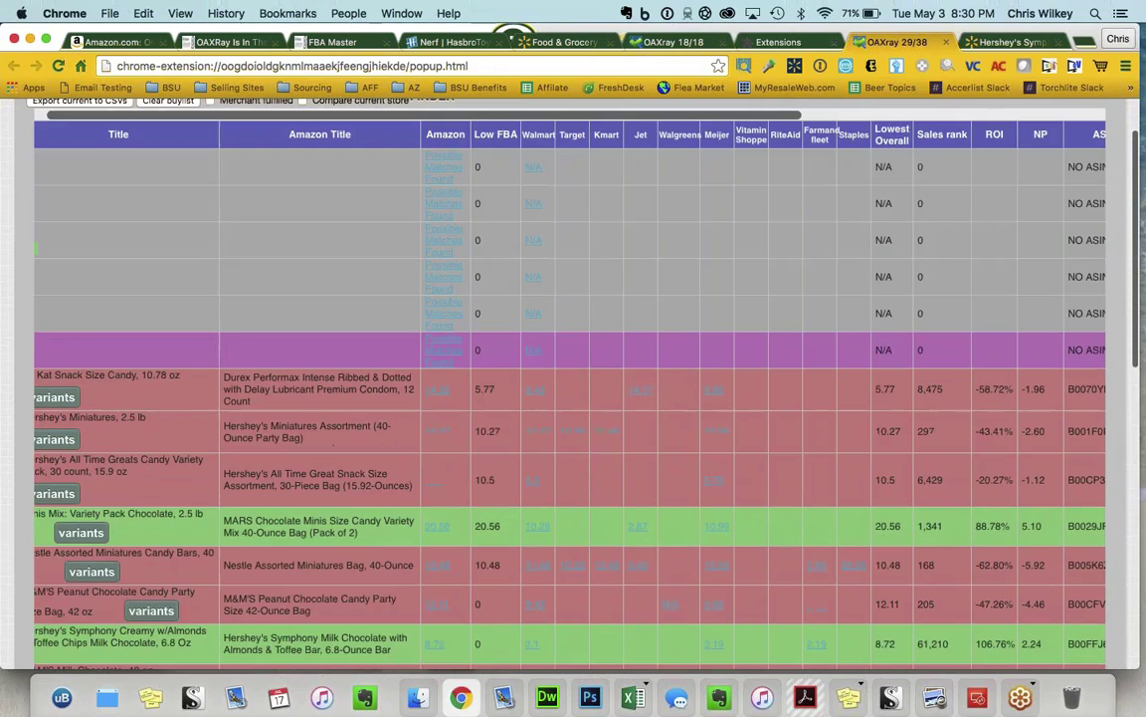
pyautogui.scroll(-7, 720, 469)
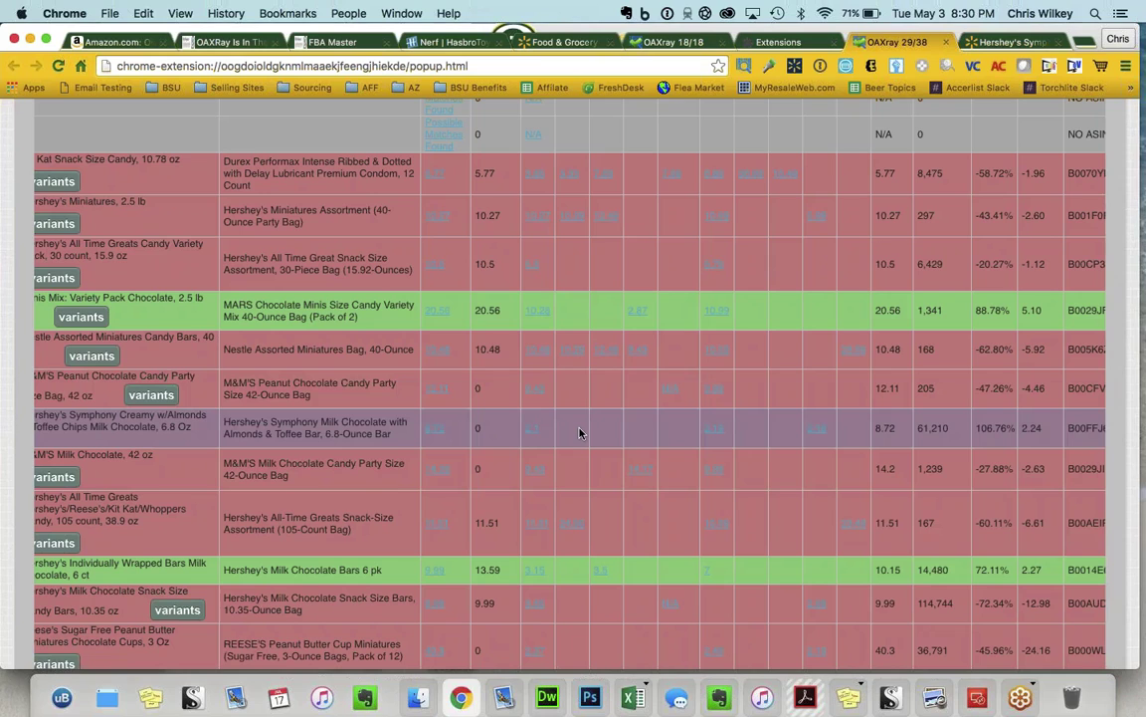
# Step: Examine the grocery report's Lowest Overall and Sales rank columns against the store price columns
pyautogui.hscroll(-2, 581, 432)
pyautogui.hscroll(2, 662, 412)
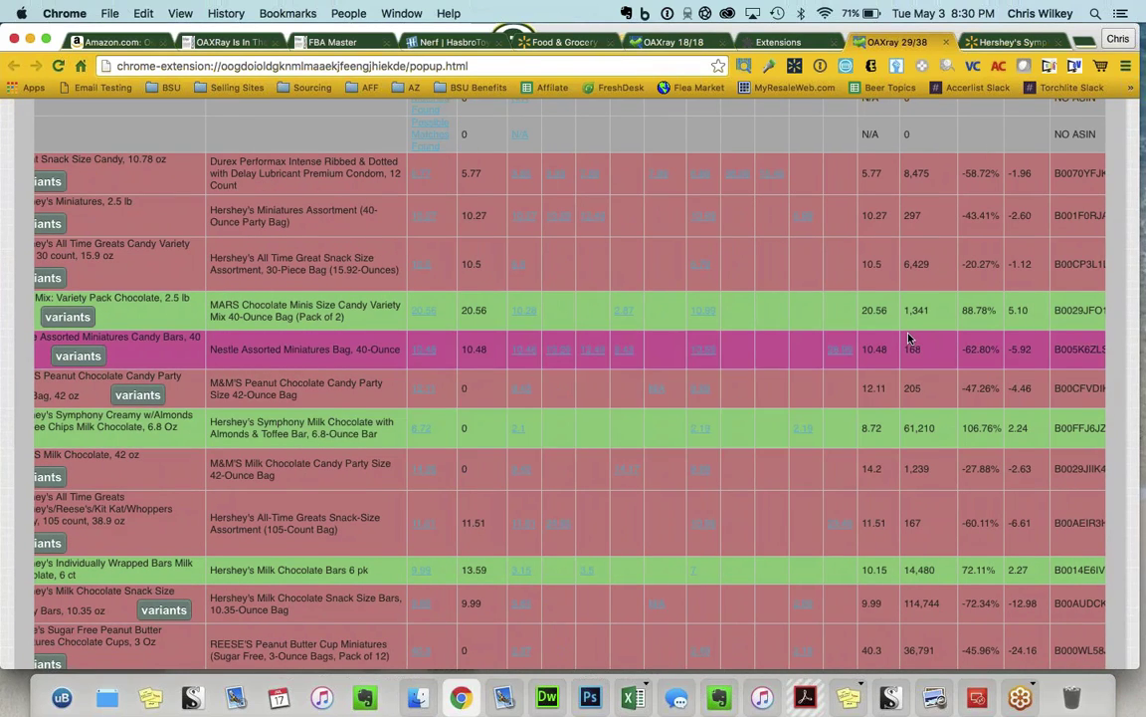
pyautogui.scroll(6, 908, 338)
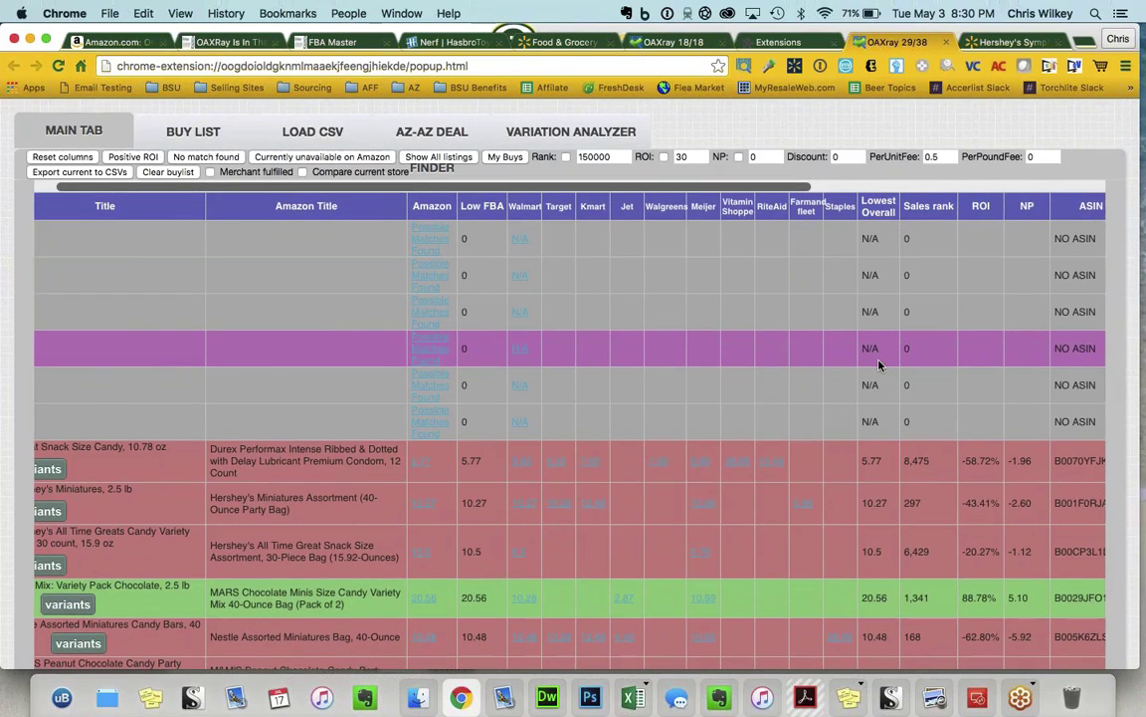
pyautogui.scroll(-4, 878, 366)
pyautogui.scroll(-1, 879, 365)
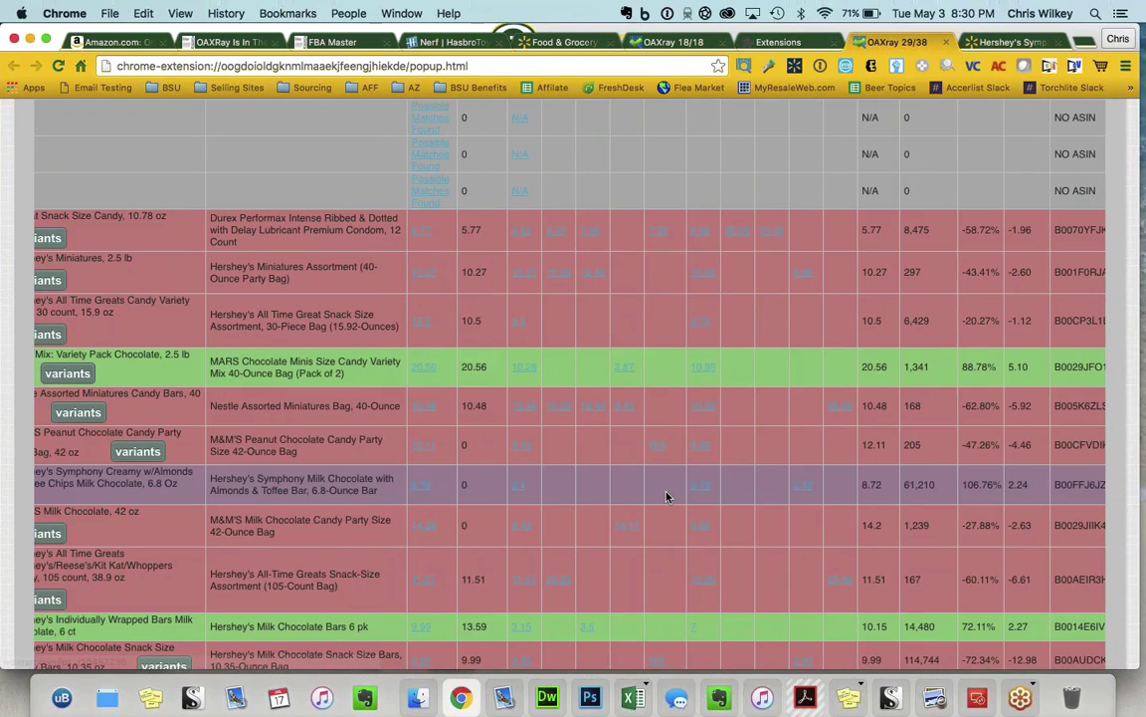
pyautogui.hscroll(5, 667, 496)
pyautogui.hscroll(-3, 667, 495)
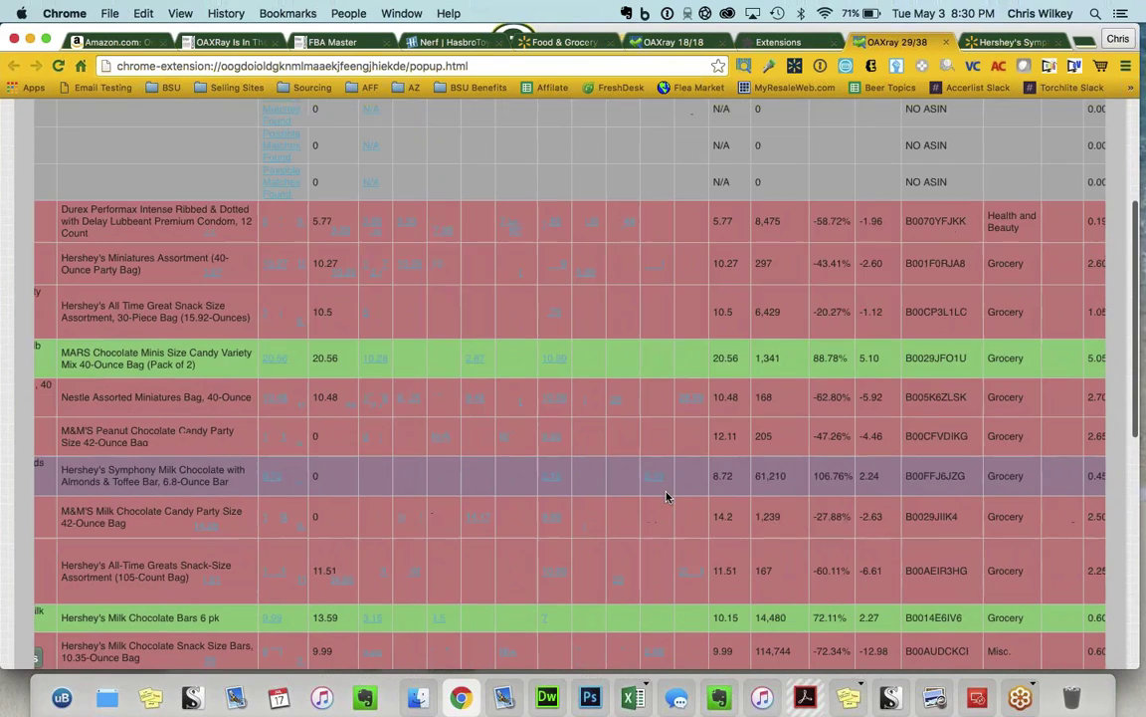
pyautogui.scroll(-2, 667, 495)
pyautogui.scroll(5, 667, 496)
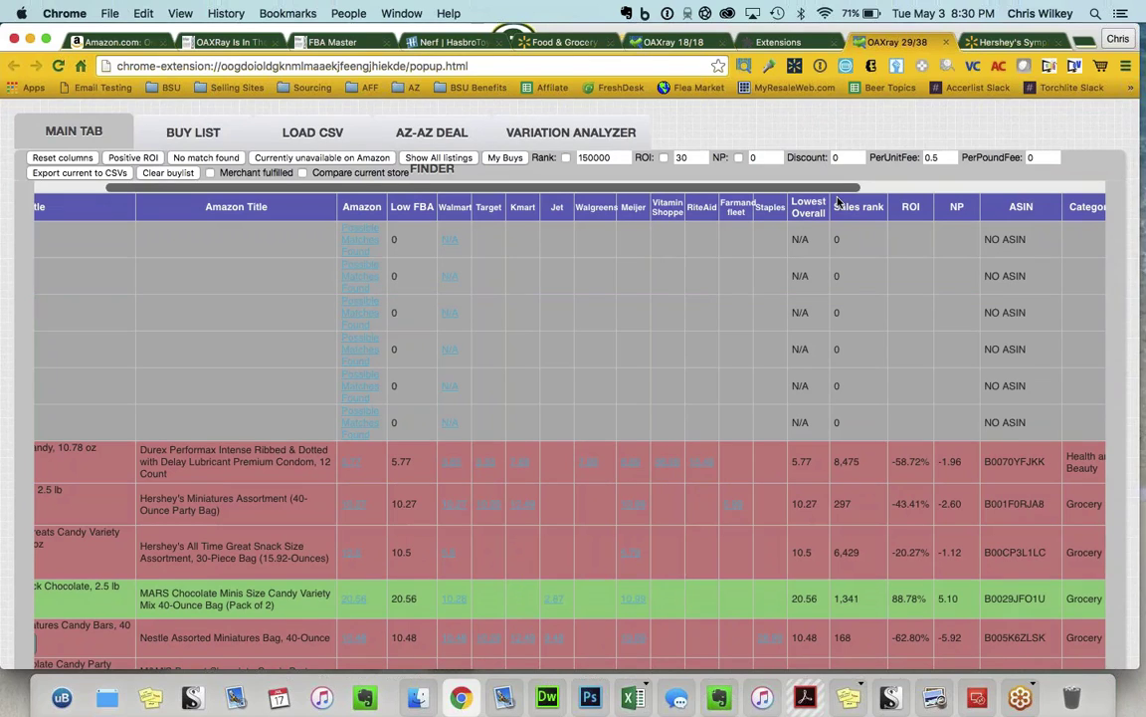
pyautogui.scroll(-1, 838, 204)
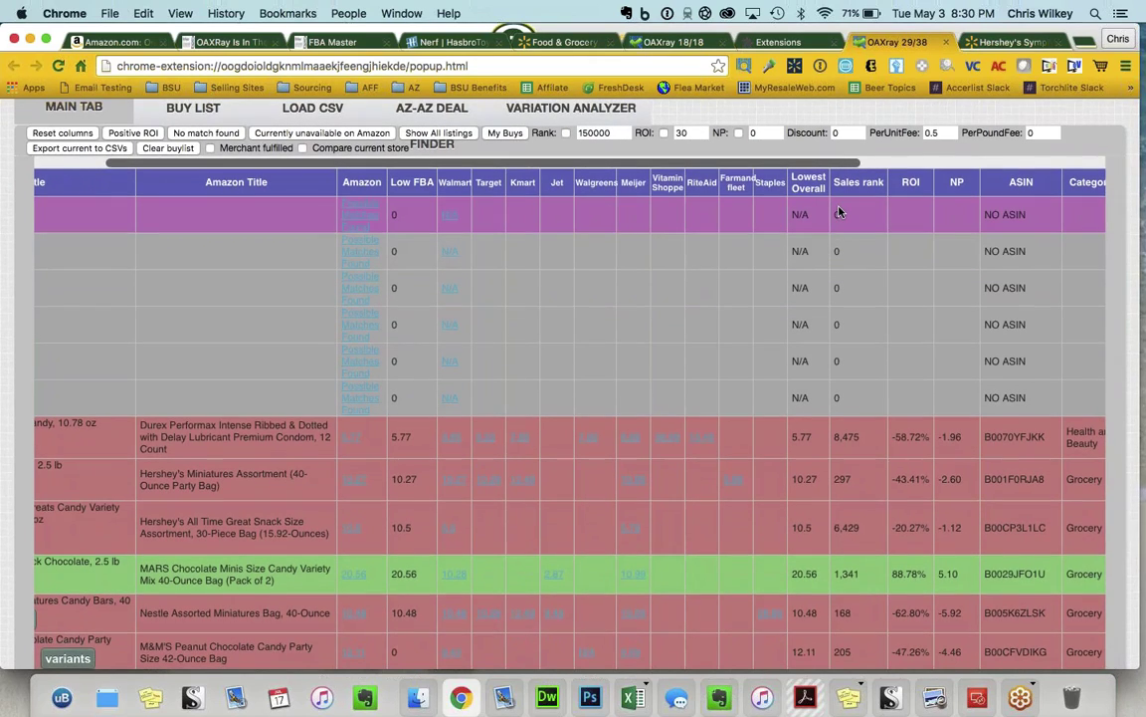
pyautogui.scroll(-1, 838, 211)
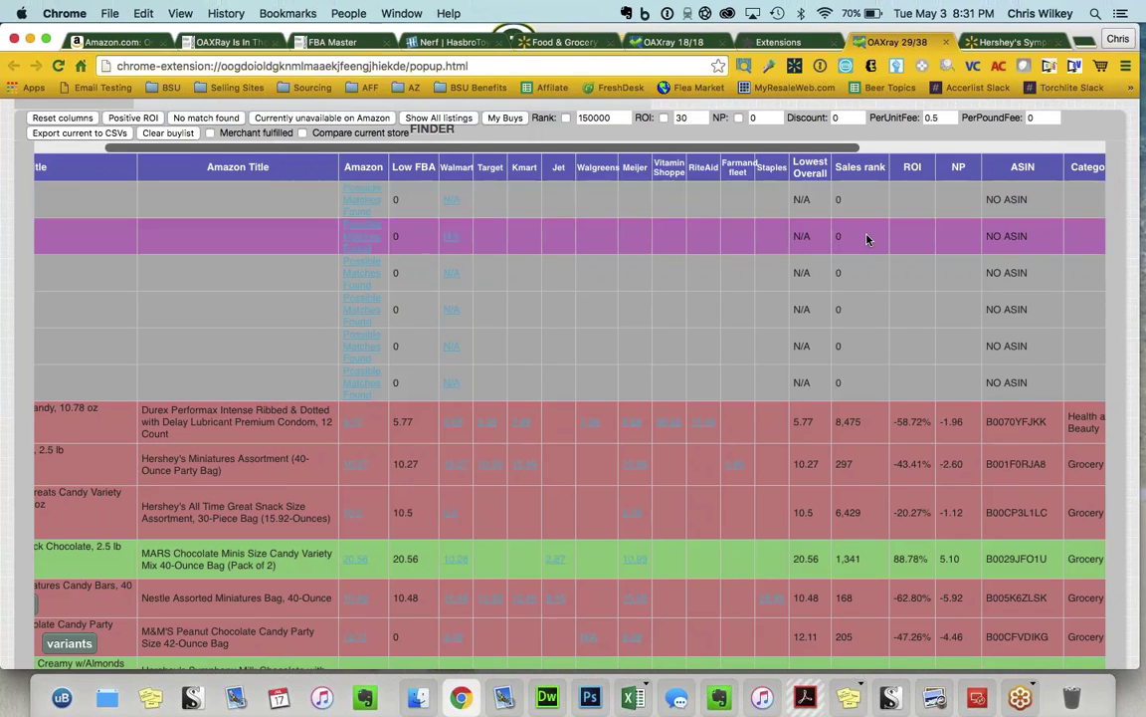
# Step: Highlight the Durex row's sales rank and category and the MARS row's sales rank, and review the remaining rows' ranks and categories
pyautogui.scroll(-1, 867, 239)
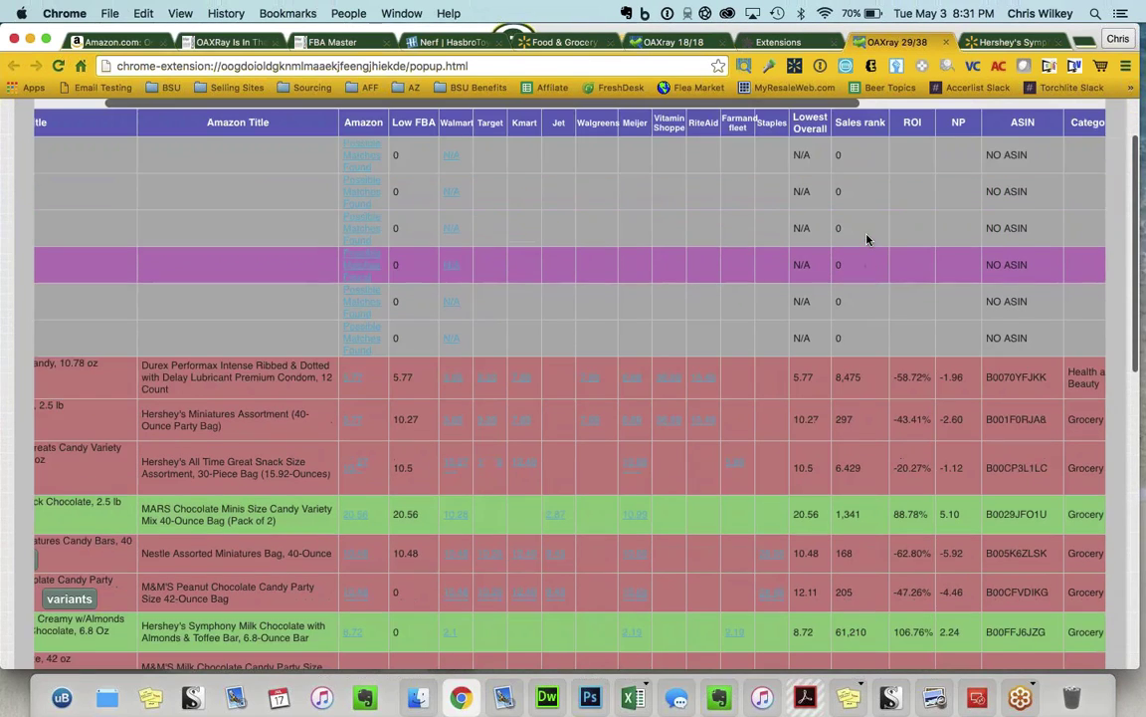
pyautogui.scroll(1, 866, 239)
pyautogui.hscroll(2, 867, 239)
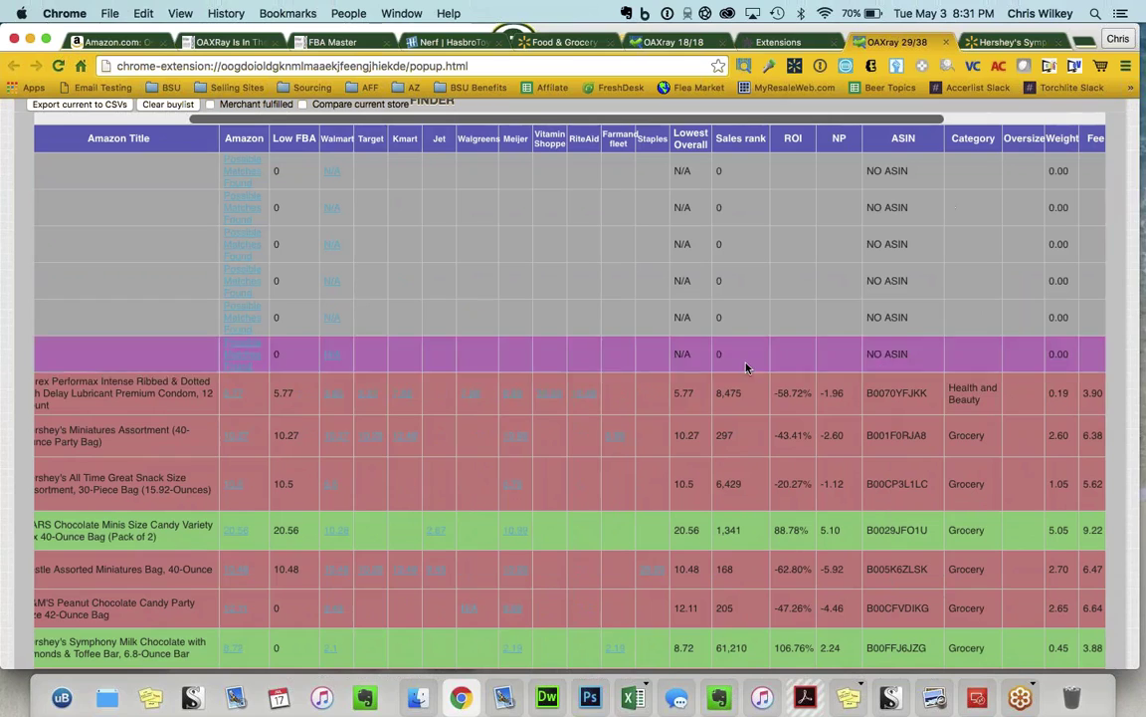
pyautogui.doubleClick(728, 392)
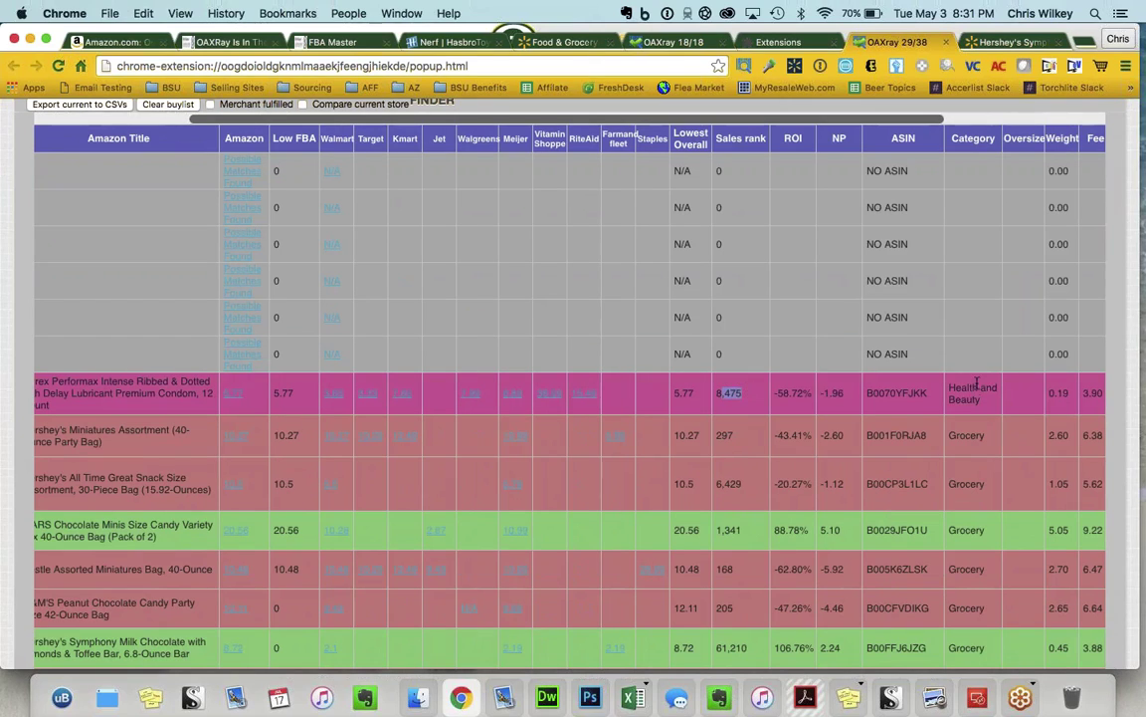
pyautogui.moveTo(985, 390)
pyautogui.mouseDown()
pyautogui.moveTo(988, 402)
pyautogui.moveTo(933, 379)
pyautogui.moveTo(947, 388)
pyautogui.mouseUp()
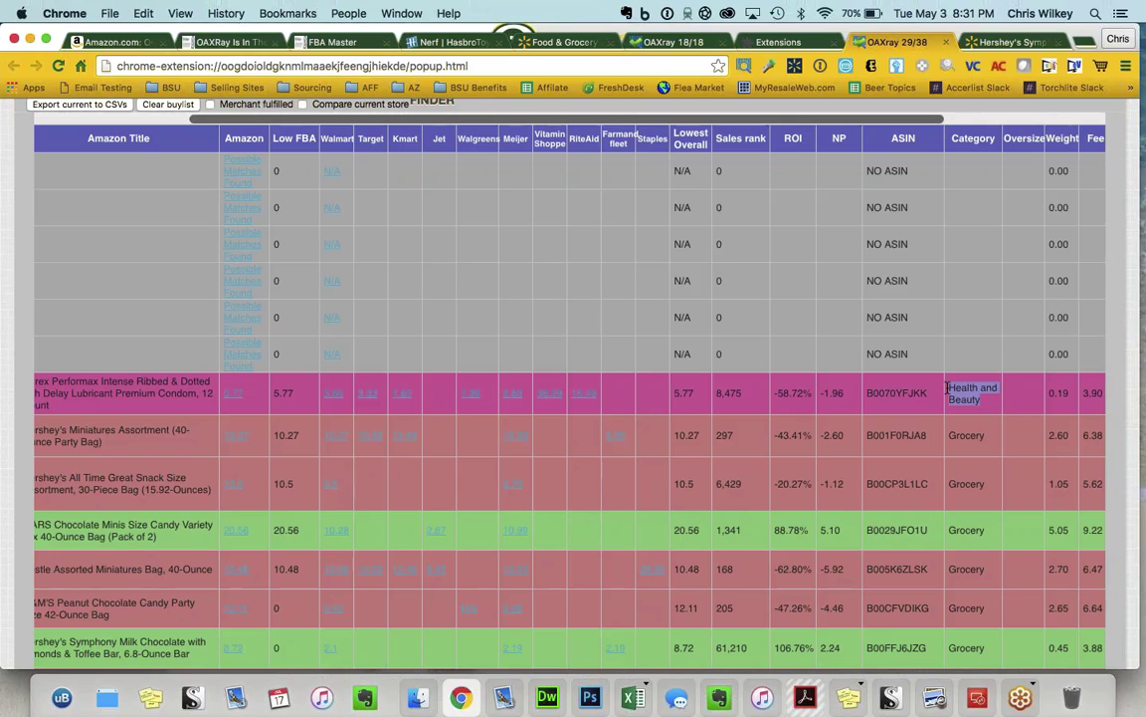
pyautogui.doubleClick(737, 532)
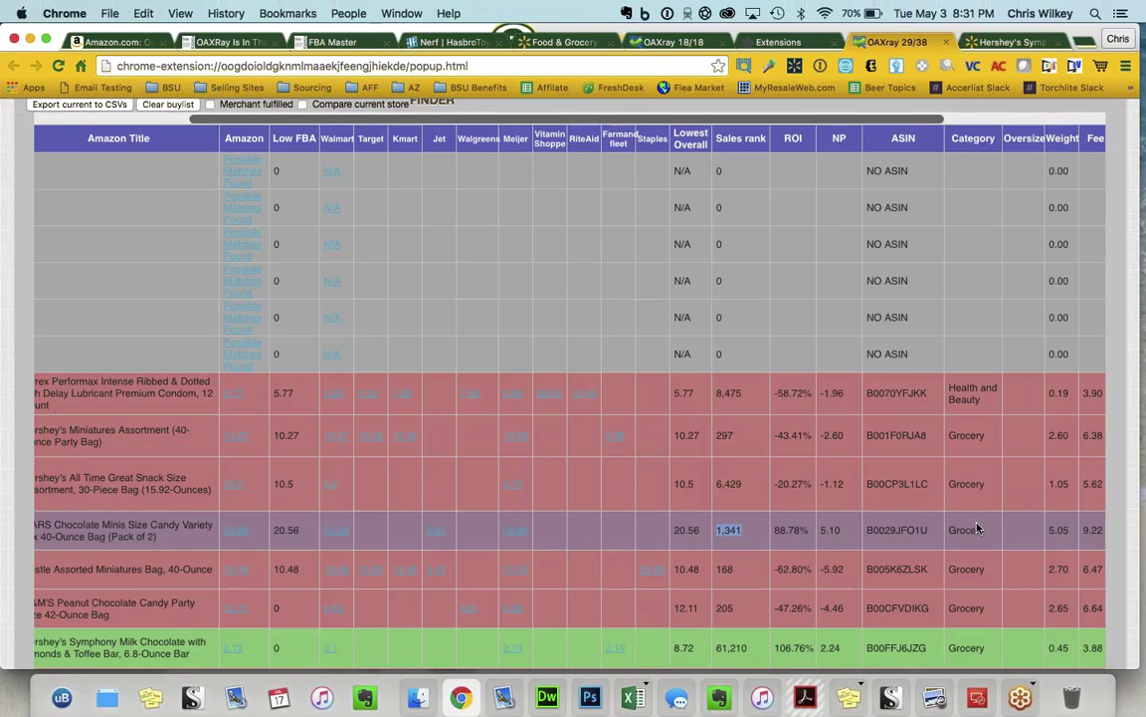
pyautogui.scroll(-10, 979, 528)
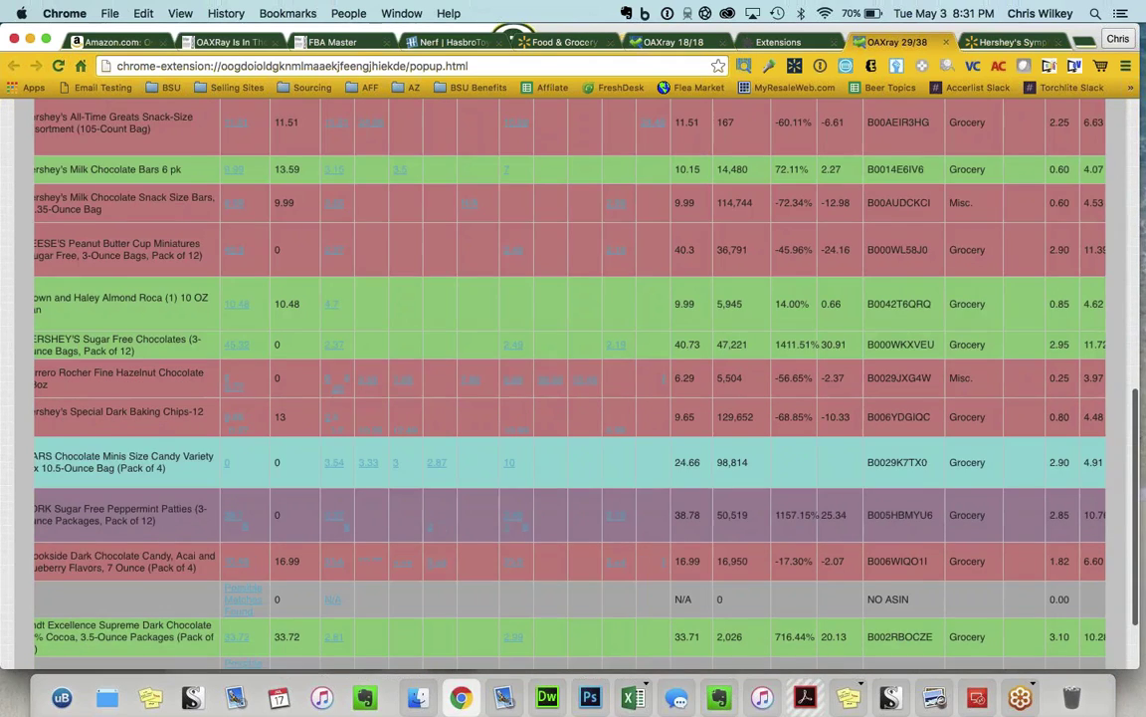
pyautogui.scroll(-3, 978, 529)
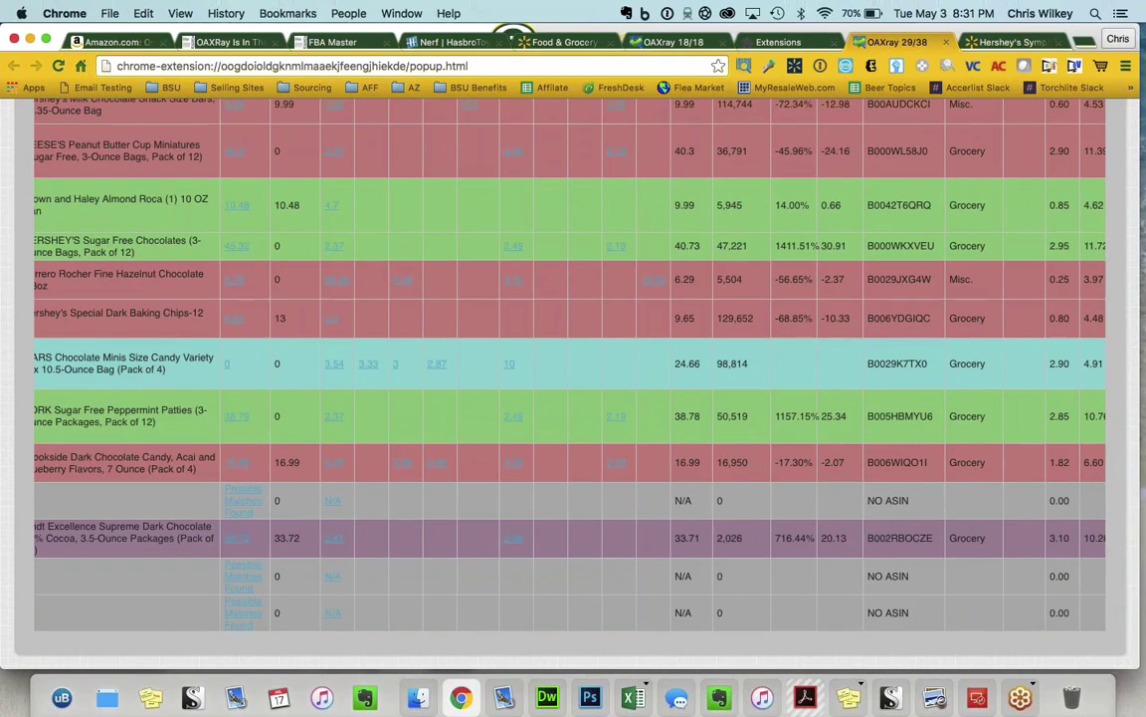
pyautogui.scroll(10, 570, 383)
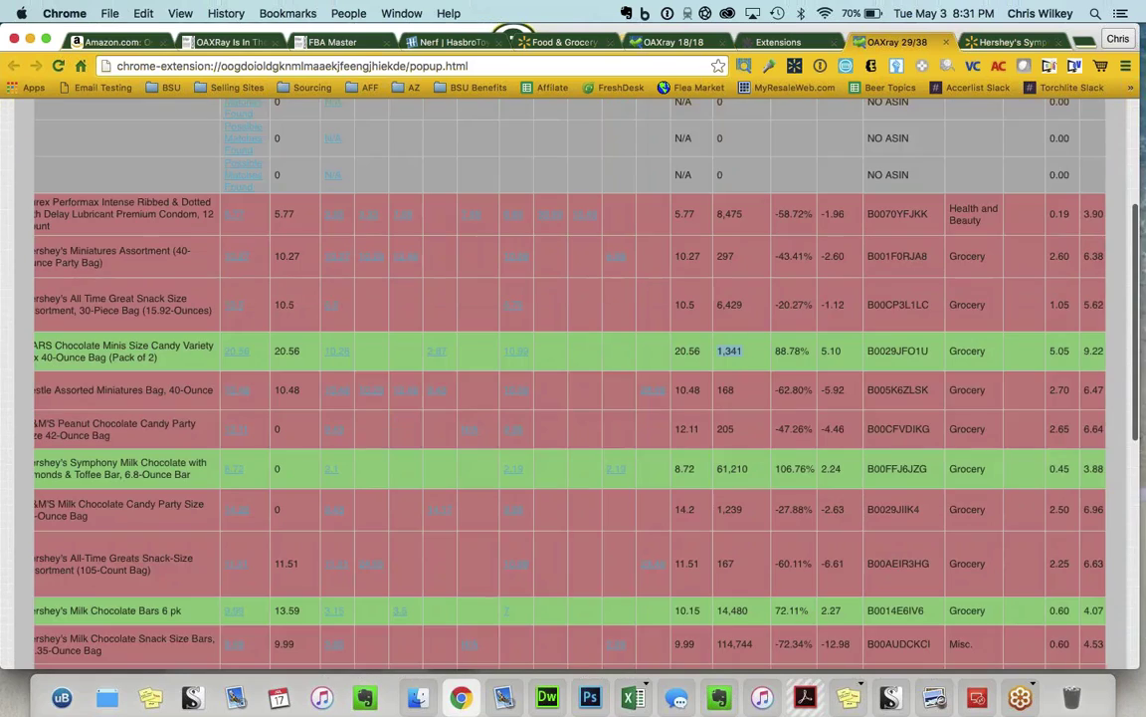
pyautogui.scroll(1, 569, 539)
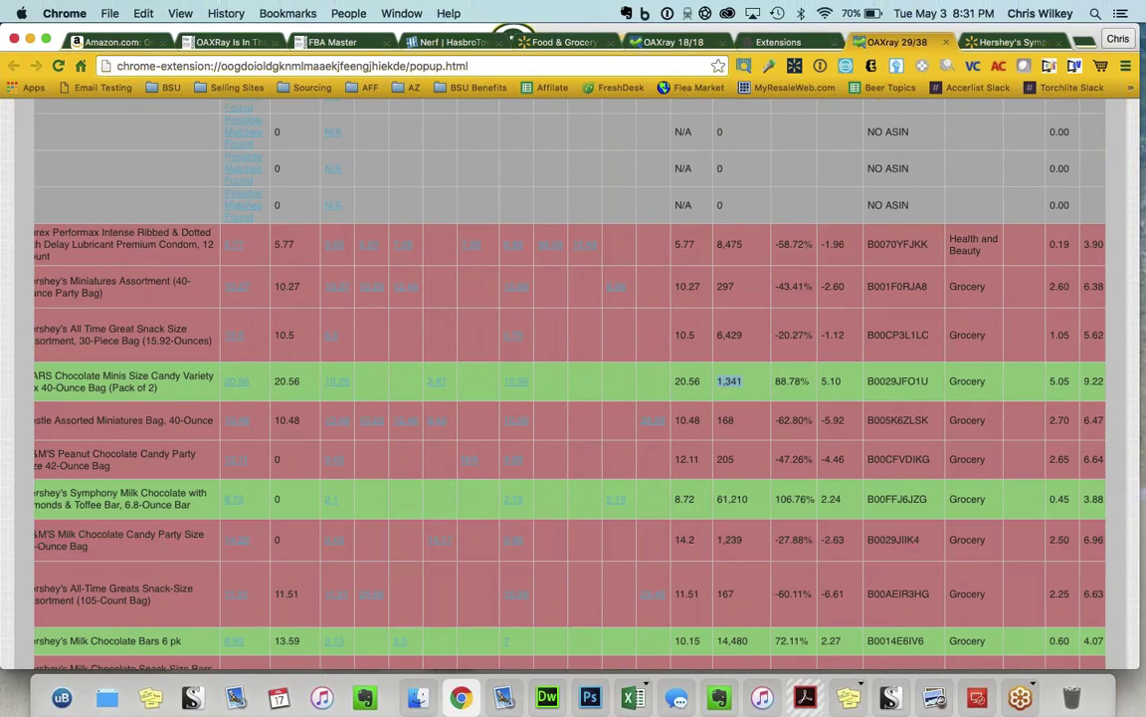
# Step: Switch to the Amazon home page and open the Donald Trump For President 2016 Hell Toupee T-shirt from the related items
pyautogui.click(112, 43)
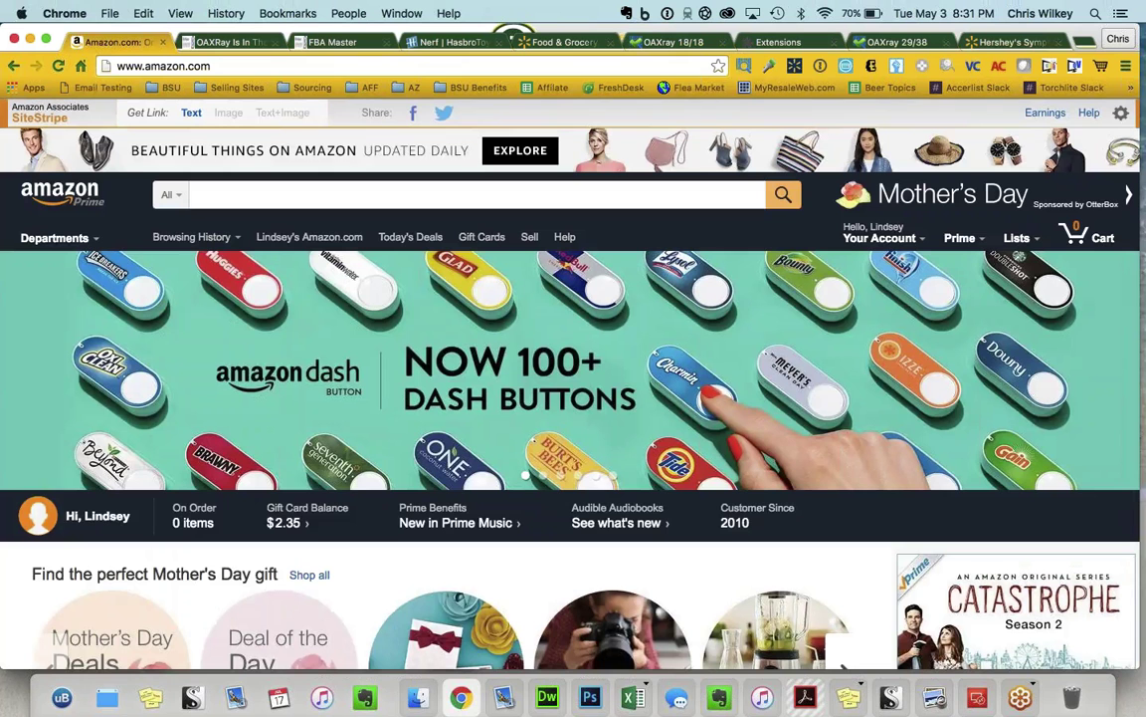
pyautogui.scroll(-3, 598, 199)
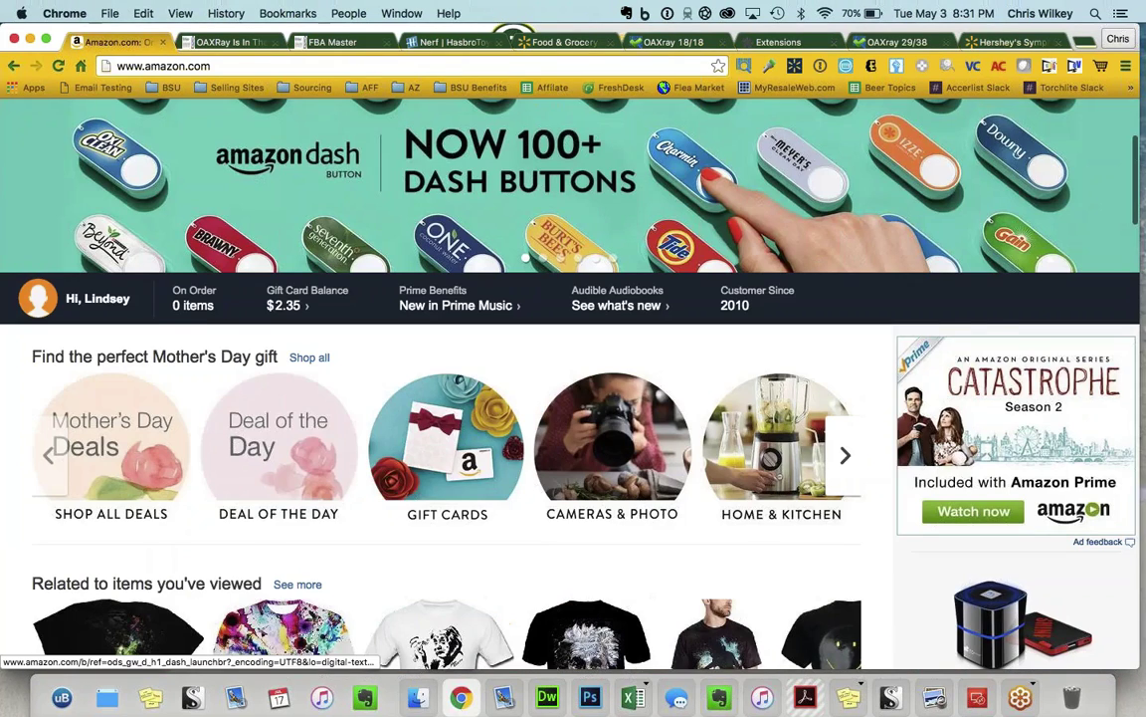
pyautogui.scroll(-5, 447, 412)
pyautogui.click(447, 412)
pyautogui.scroll(-10, 447, 412)
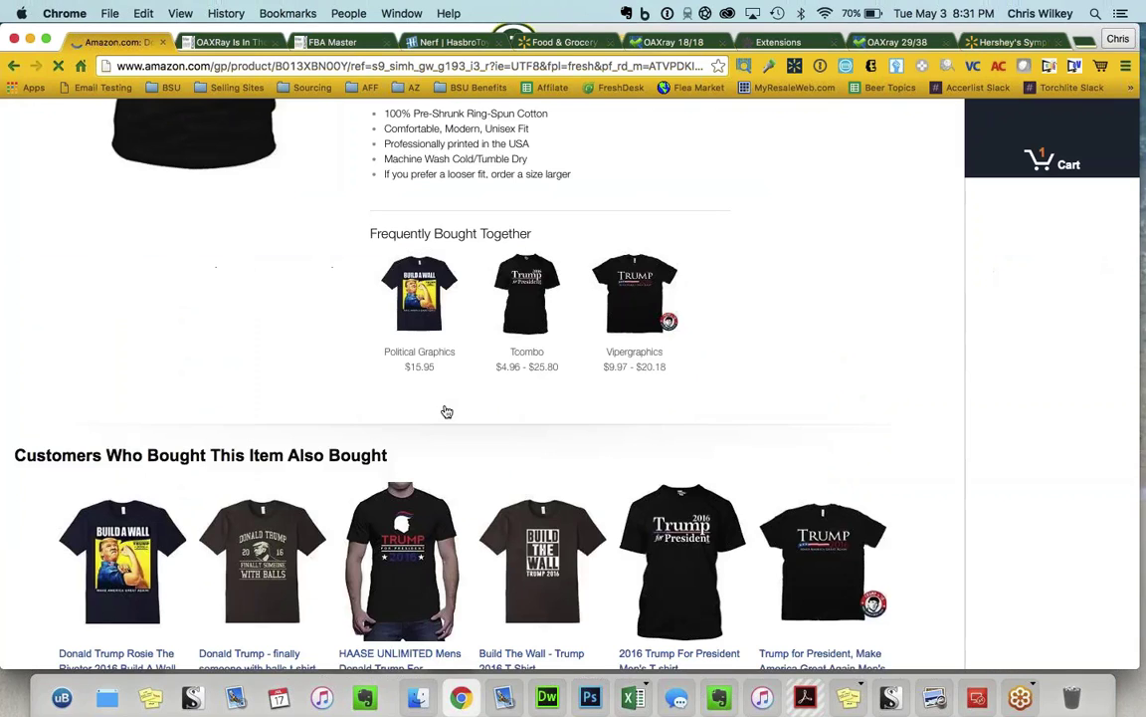
# Step: Locate the Amazon Best Sellers Rank and its category in the T-shirt's product details
pyautogui.scroll(-15, 447, 412)
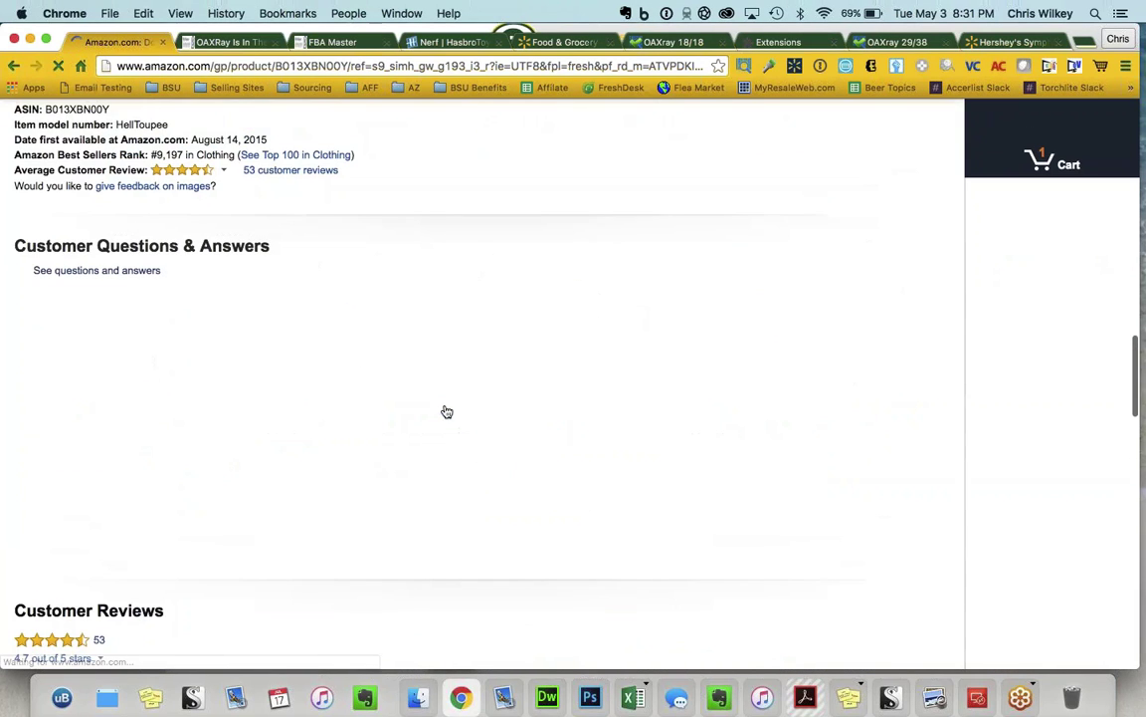
pyautogui.scroll(1, 145, 159)
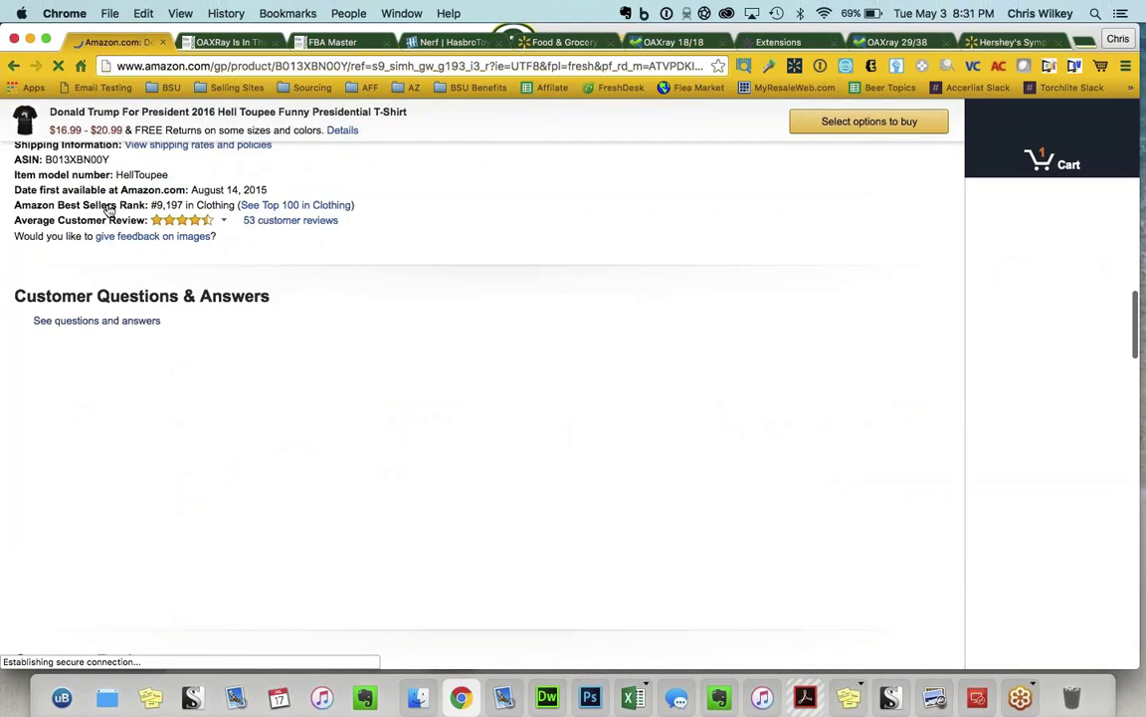
pyautogui.scroll(7, 109, 209)
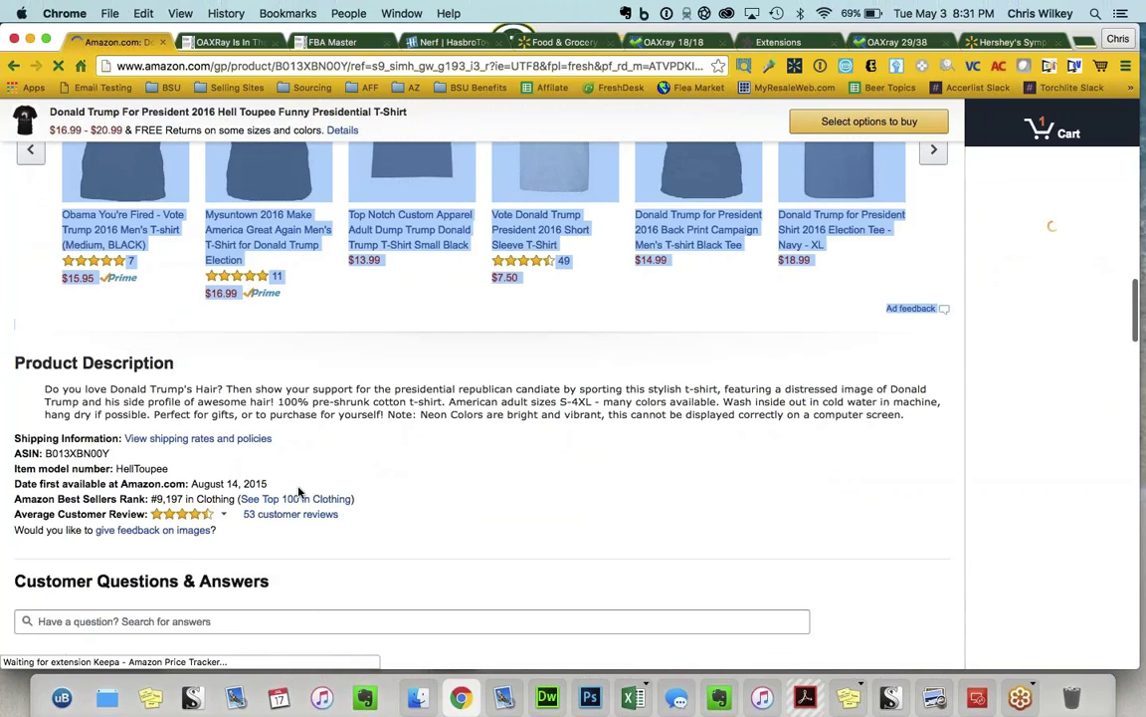
pyautogui.scroll(1, 116, 520)
pyautogui.scroll(-1, 115, 521)
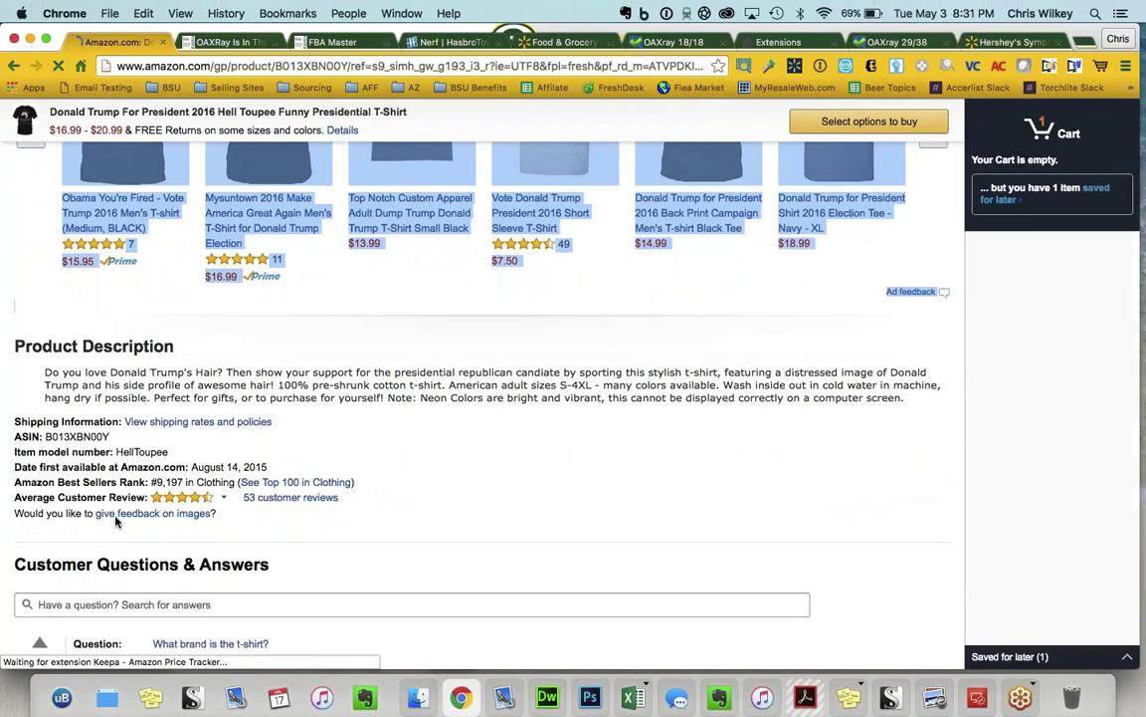
pyautogui.moveTo(40, 461); pyautogui.dragTo(235, 477)
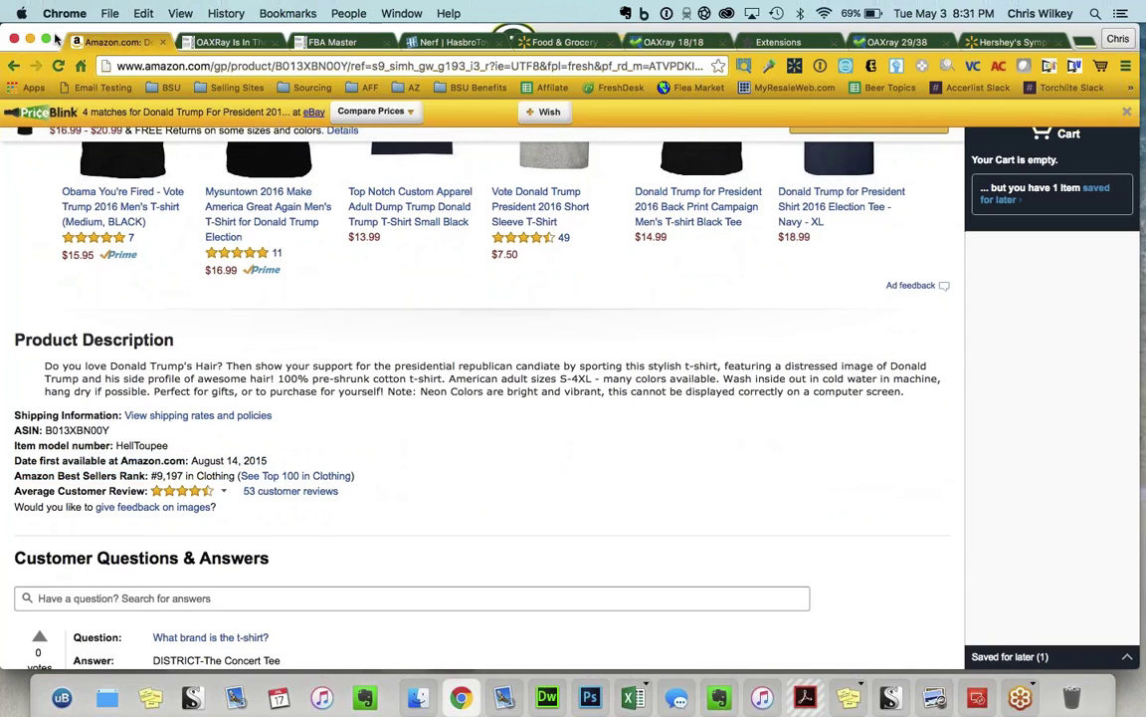
# Step: Switch to the Nerf report from the Hasbro scan and review its ROI and NP columns with the filter settings
pyautogui.click(244, 48)
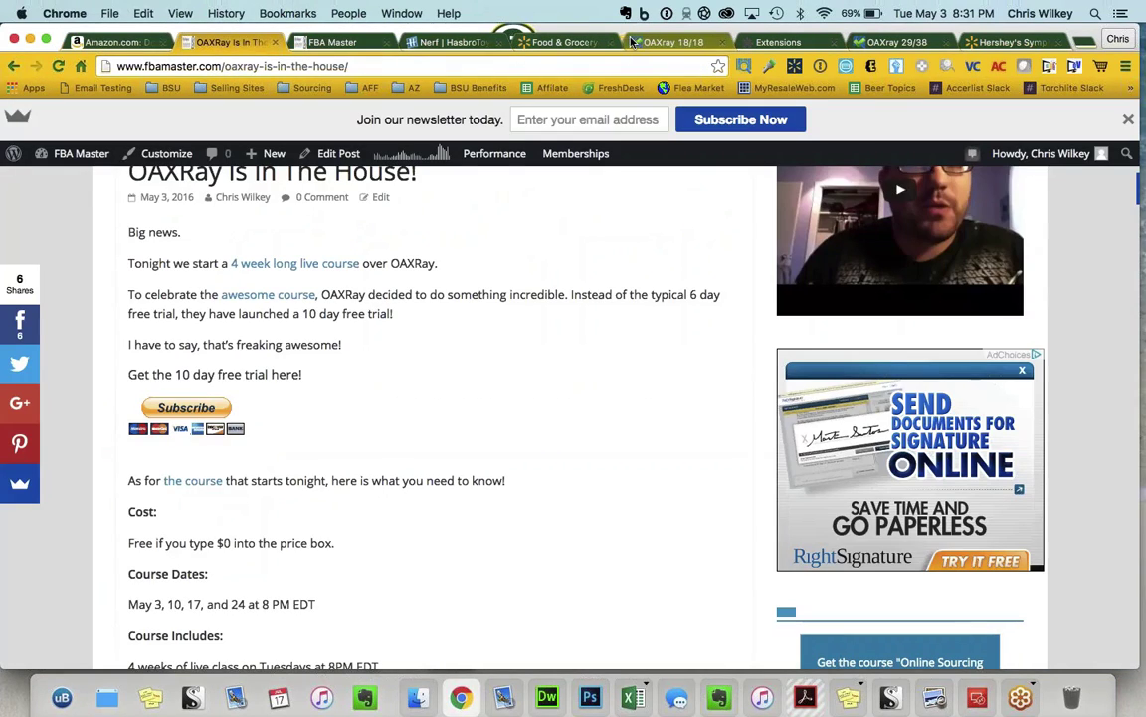
pyautogui.click(668, 42)
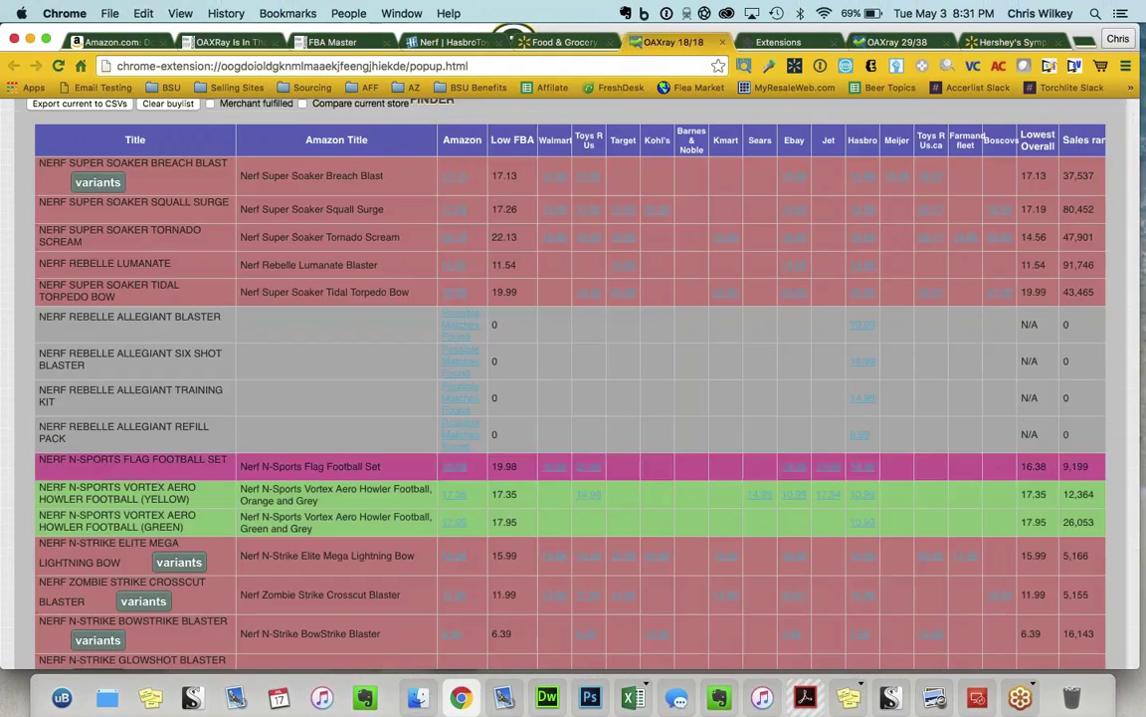
pyautogui.hscroll(5, 567, 389)
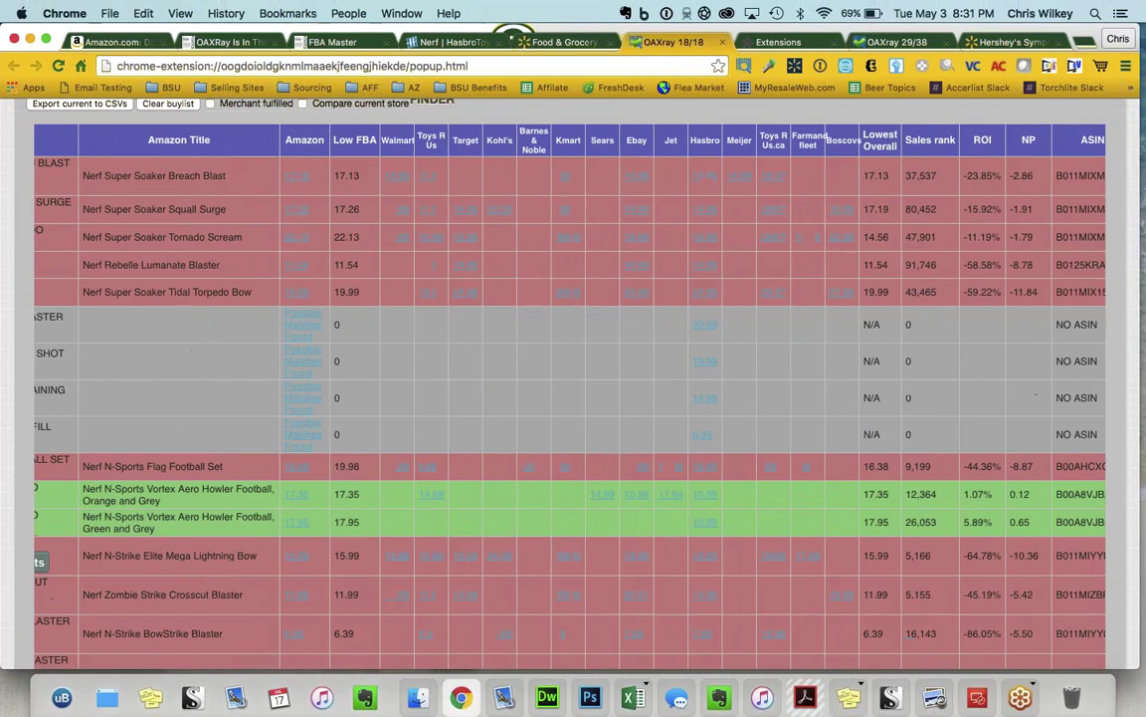
pyautogui.hscroll(4, 1035, 504)
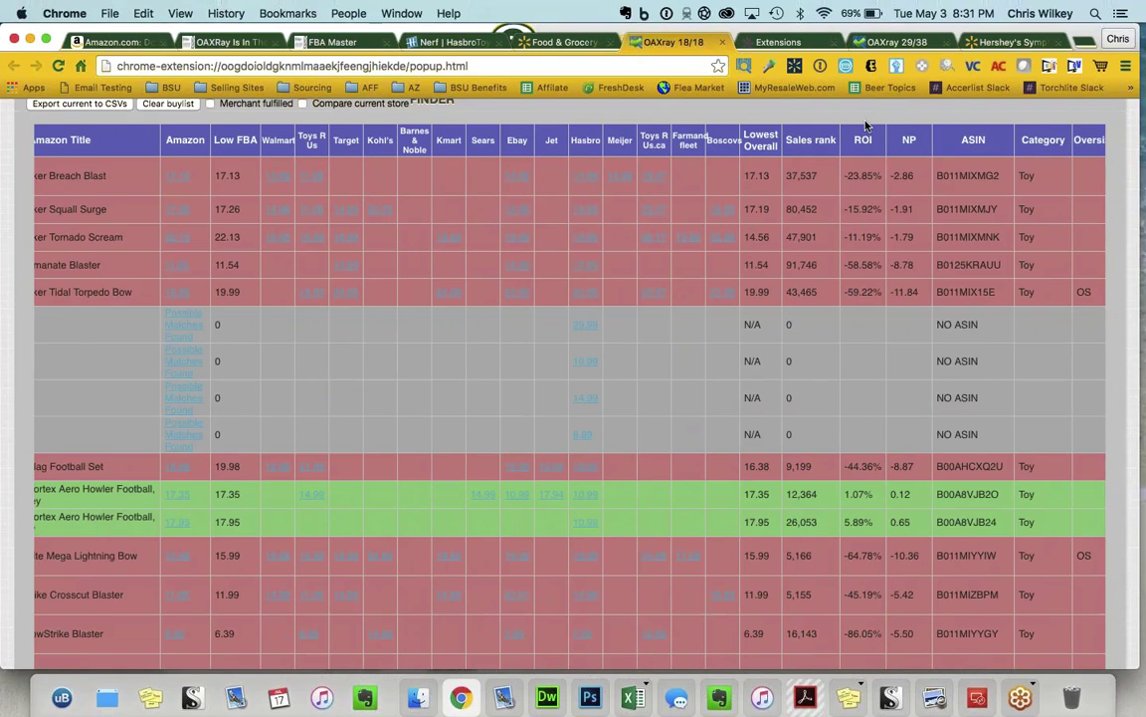
pyautogui.scroll(1, 866, 125)
pyautogui.scroll(2, 857, 170)
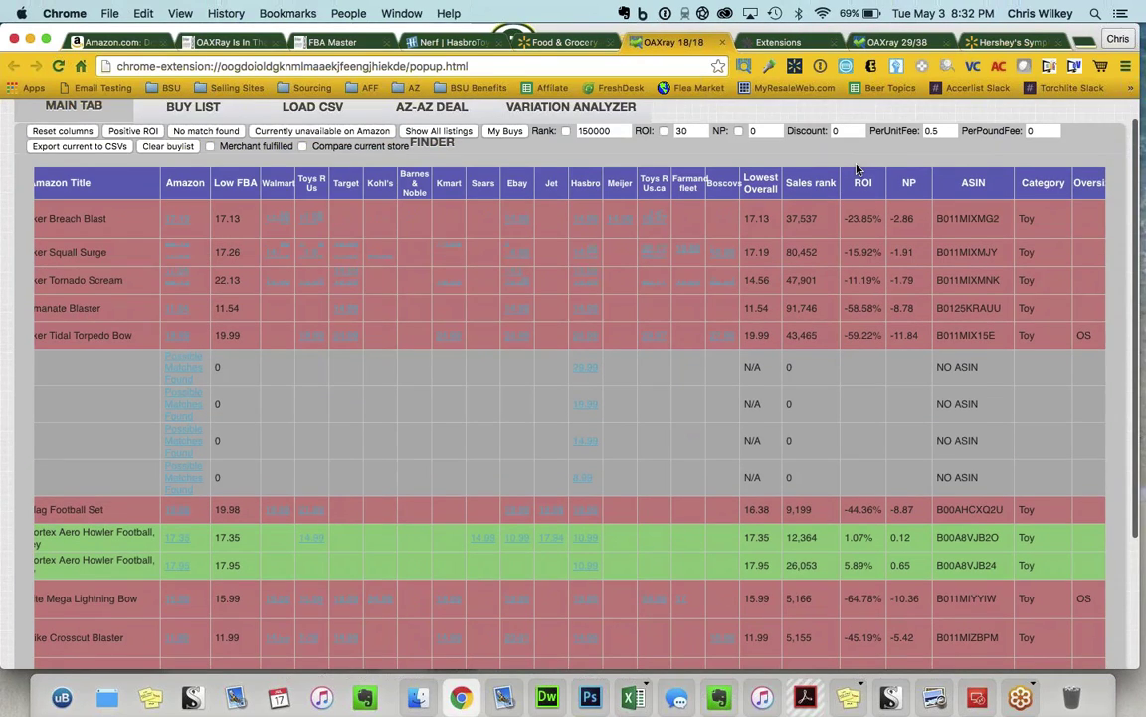
pyautogui.scroll(1, 858, 170)
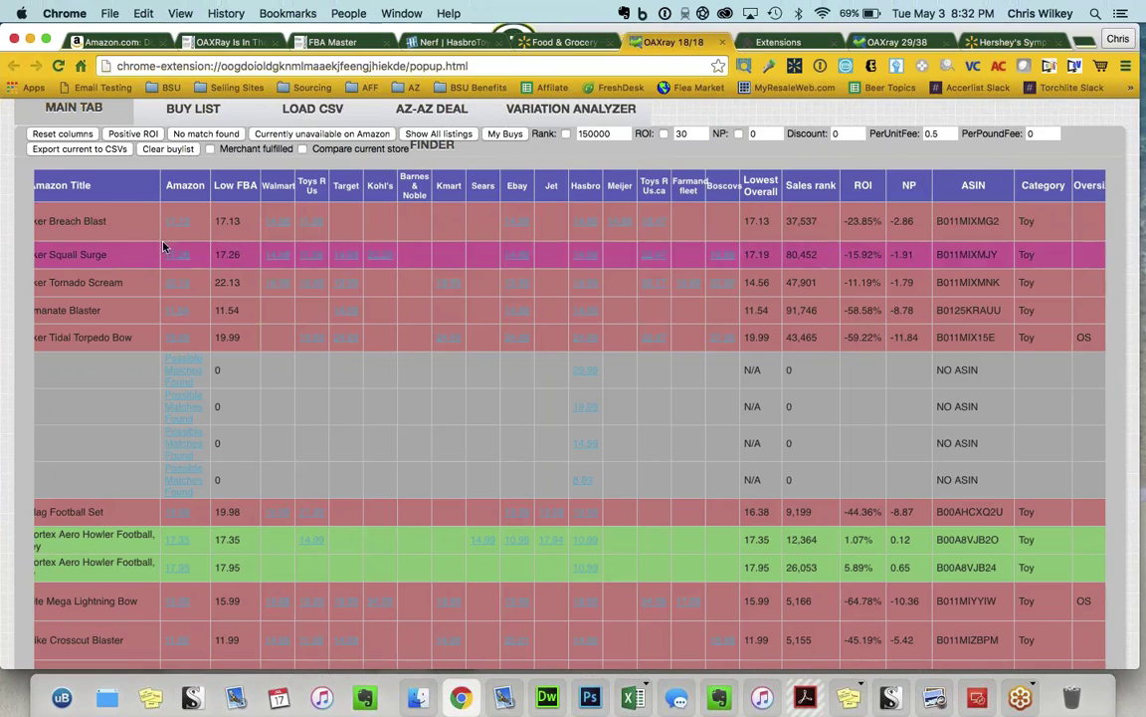
# Step: Compare the store prices across the Nerf rows and highlight the ROI of the orange and grey Vortex Aero Howler Football
pyautogui.moveTo(274, 225)
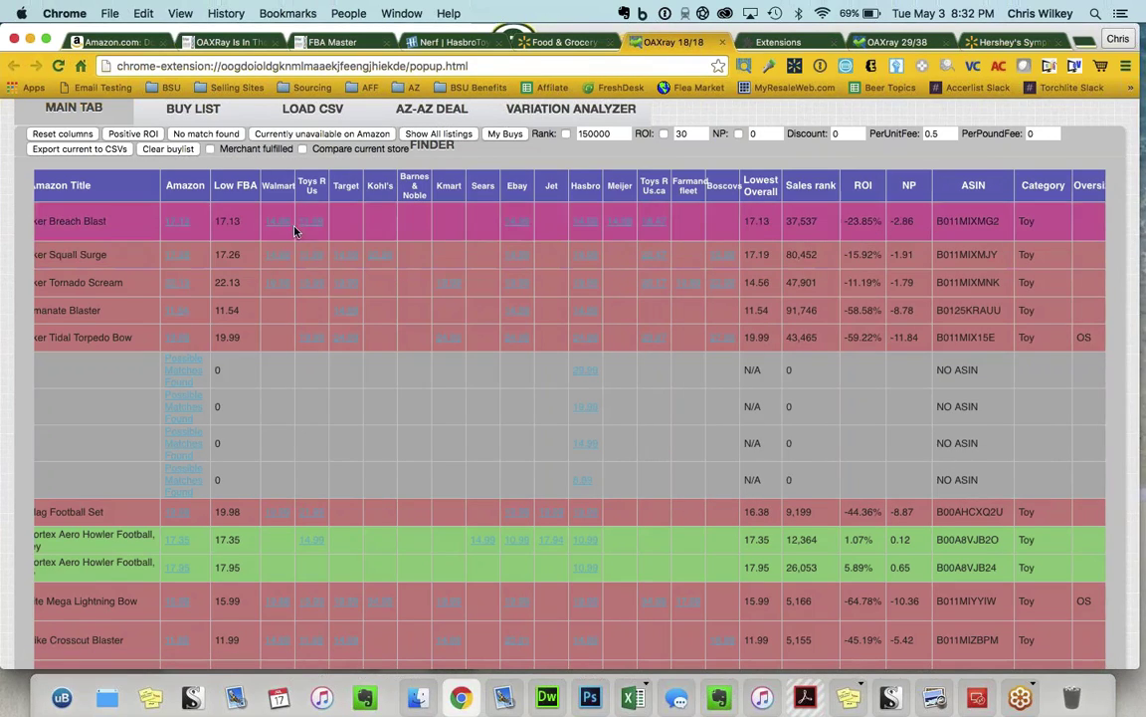
pyautogui.moveTo(347, 157)
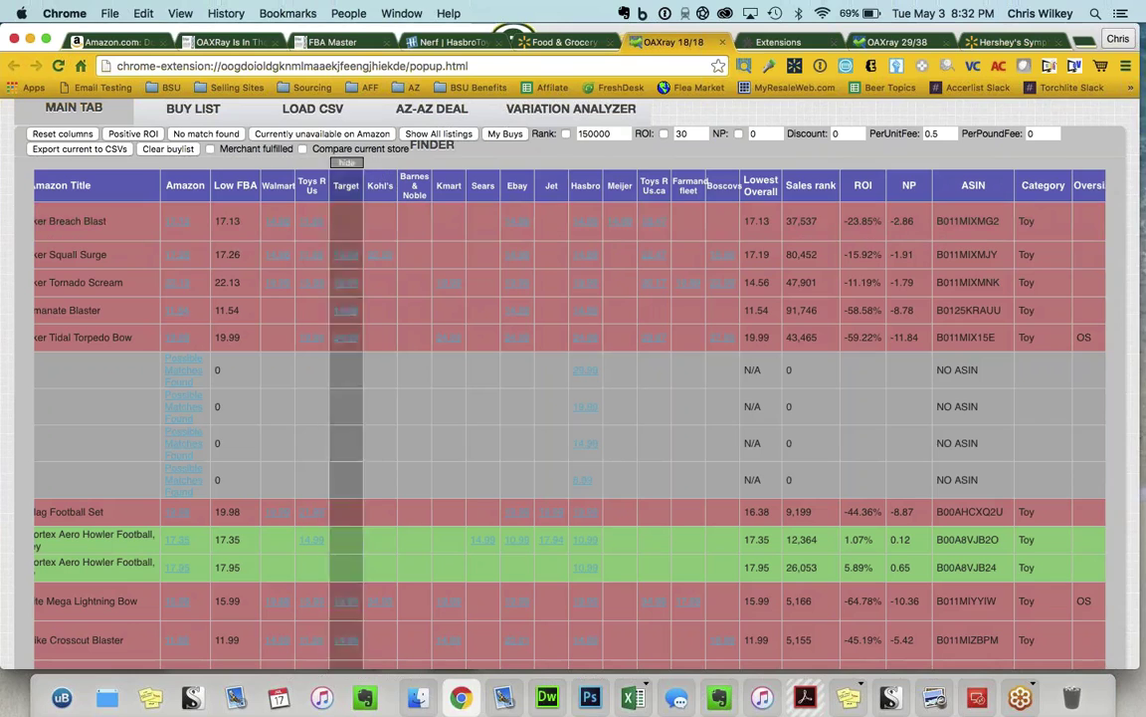
pyautogui.scroll(-1, 225, 453)
pyautogui.scroll(-1, 225, 453)
pyautogui.moveTo(175, 479)
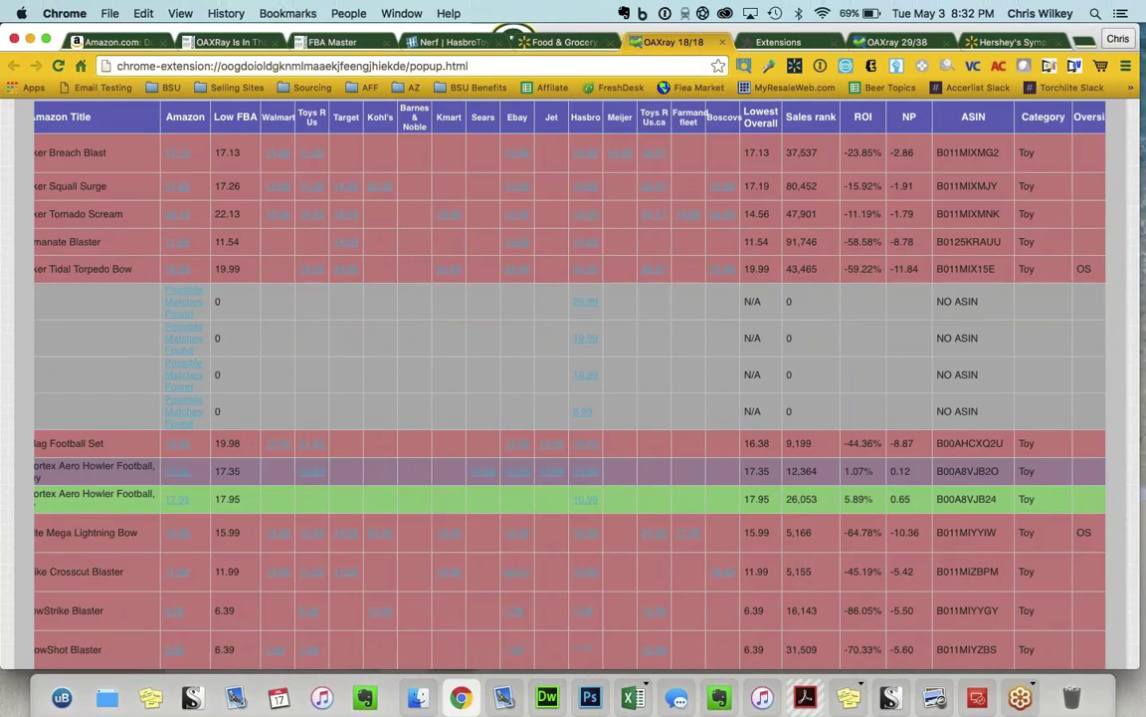
pyautogui.moveTo(515, 481)
pyautogui.moveTo(846, 474); pyautogui.dragTo(883, 473)
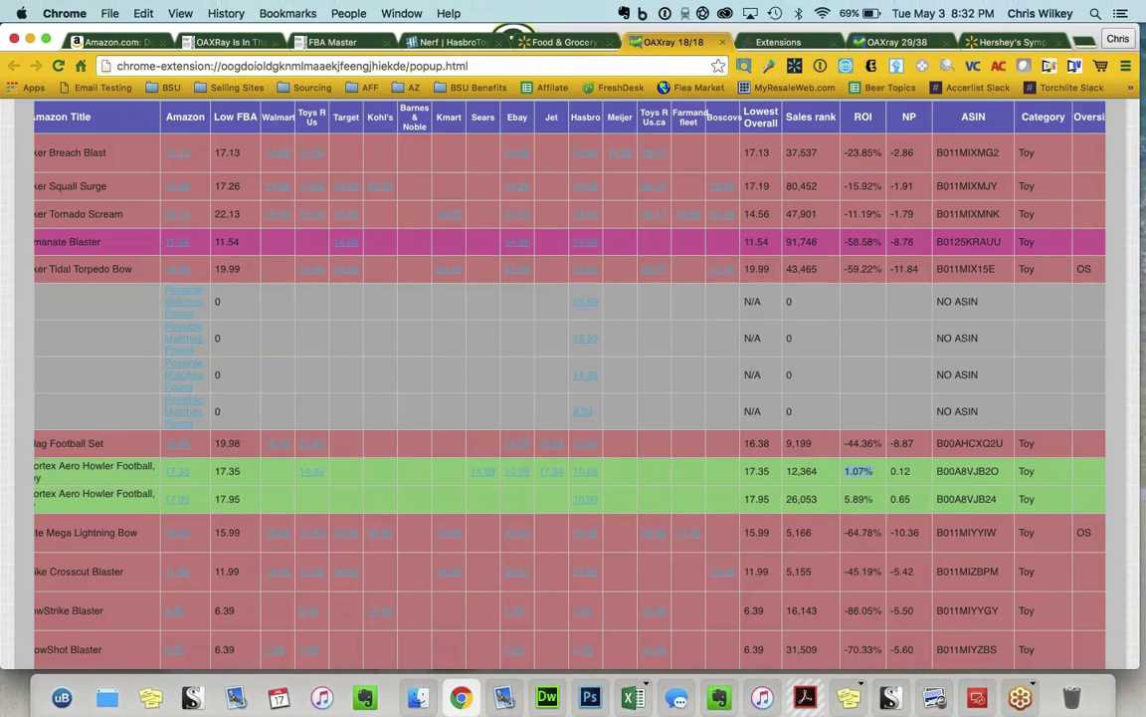
# Step: Examine the NP column beside the ROI values across the Nerf report's rows
pyautogui.scroll(1, 567, 389)
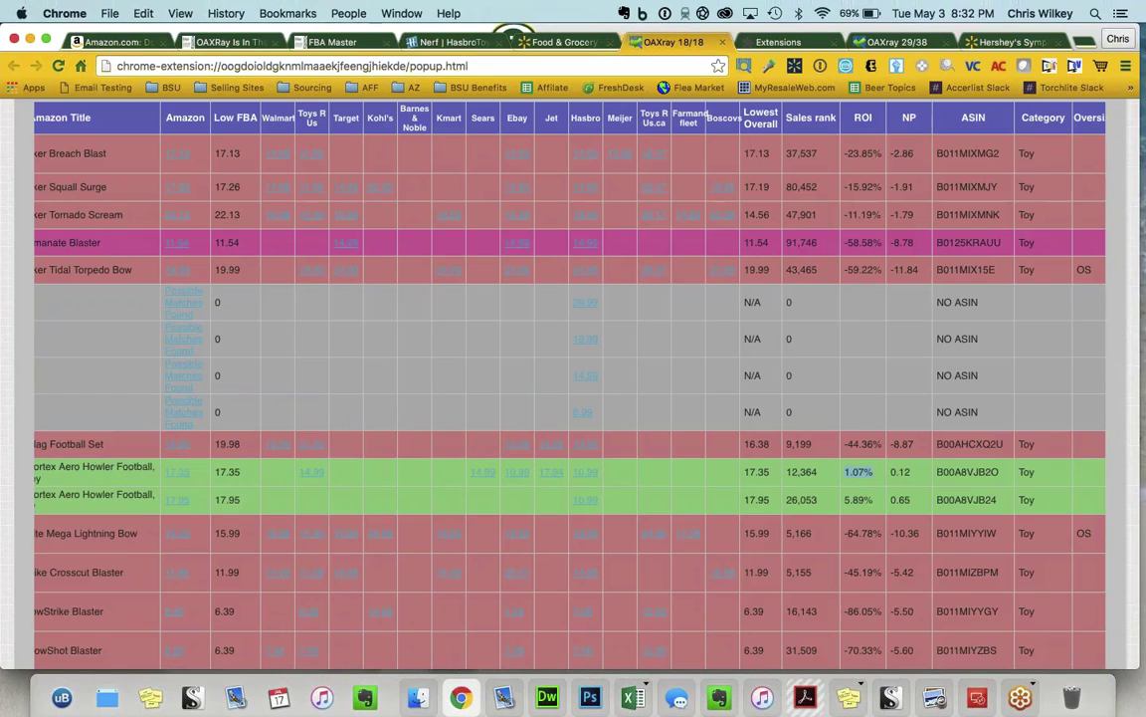
pyautogui.scroll(3, 909, 171)
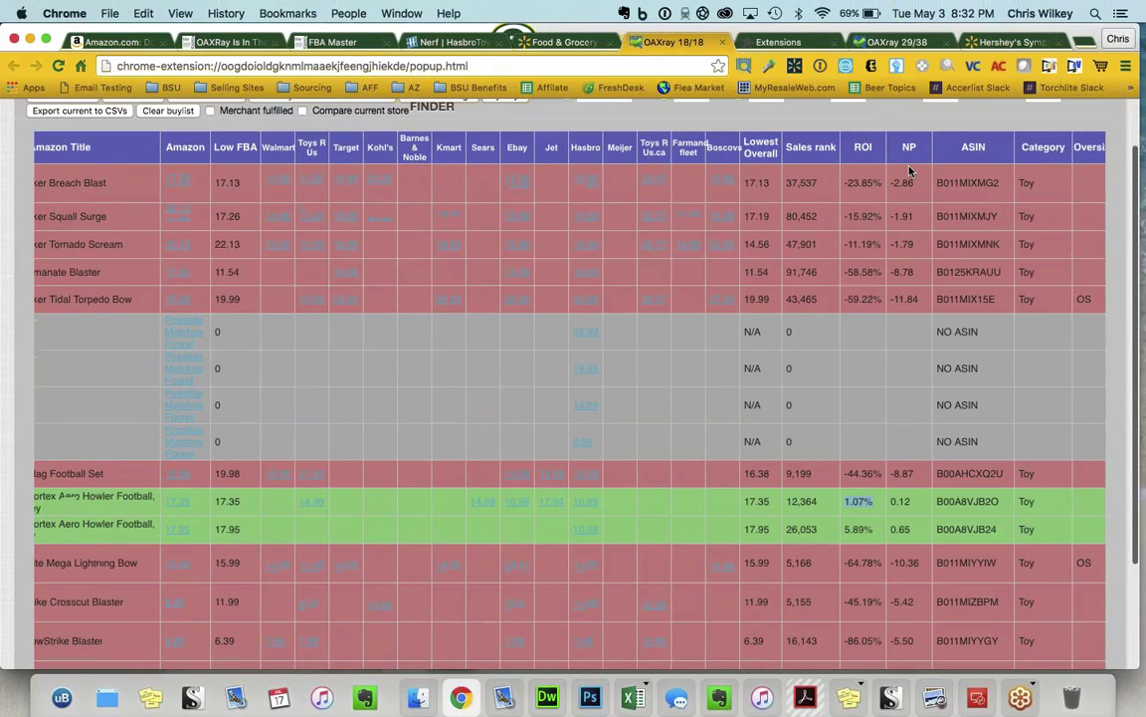
pyautogui.scroll(3, 909, 171)
pyautogui.scroll(-1, 902, 205)
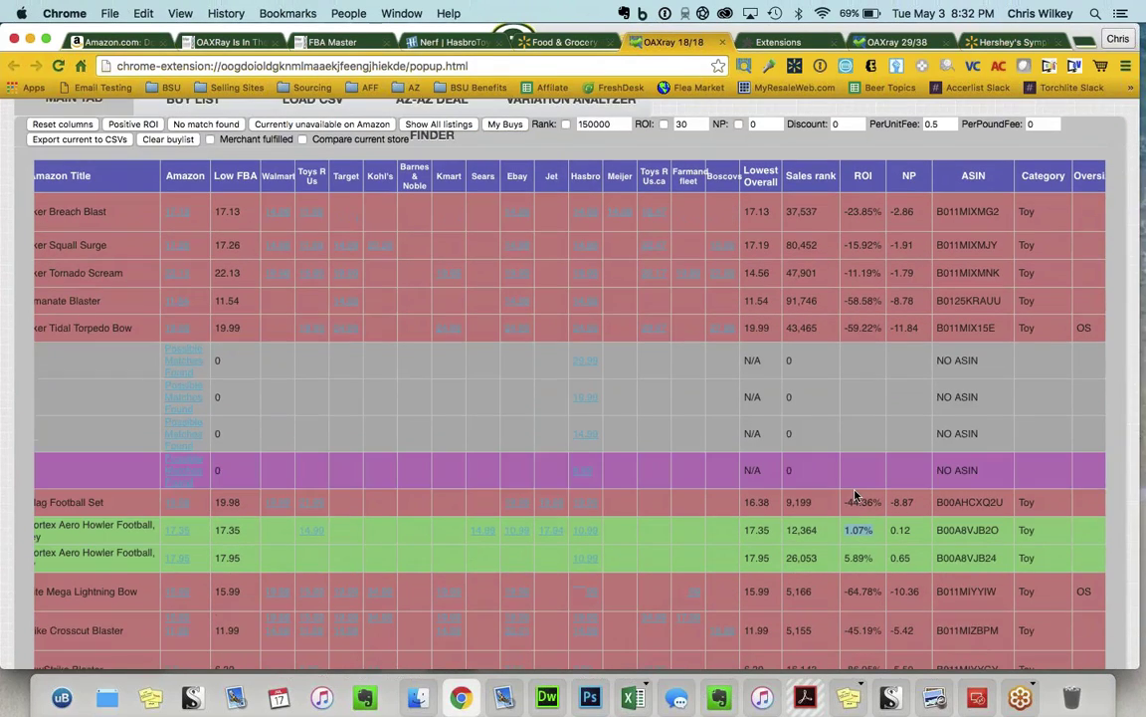
pyautogui.scroll(2, 854, 494)
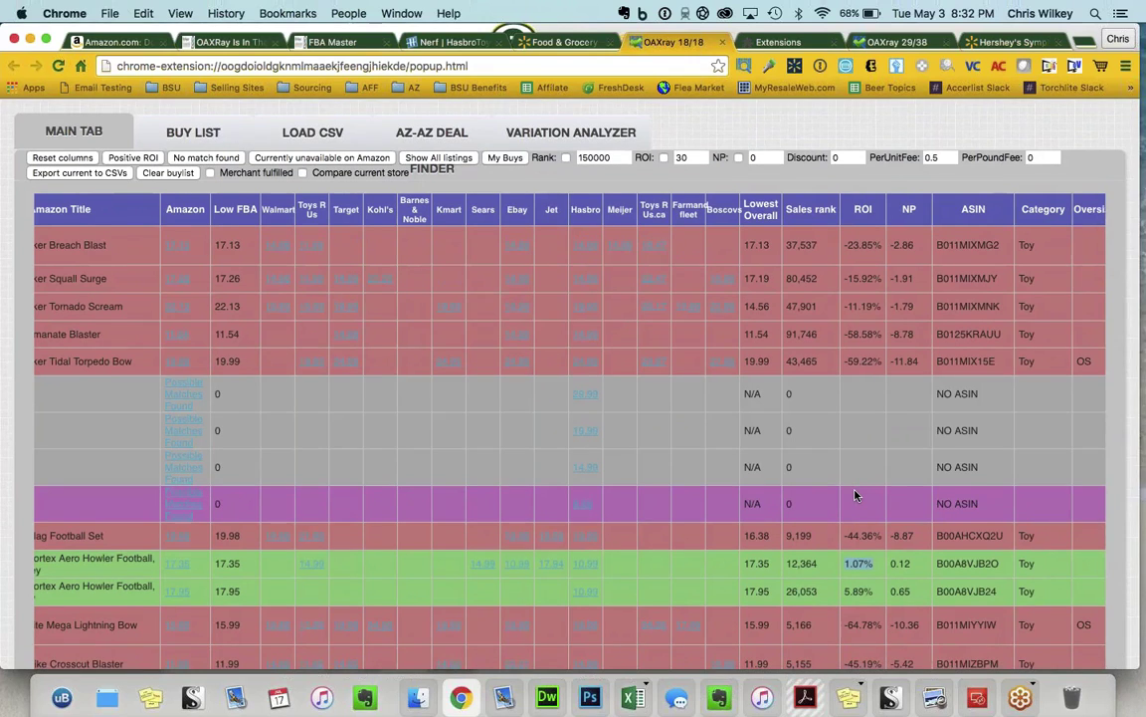
pyautogui.scroll(-1, 856, 498)
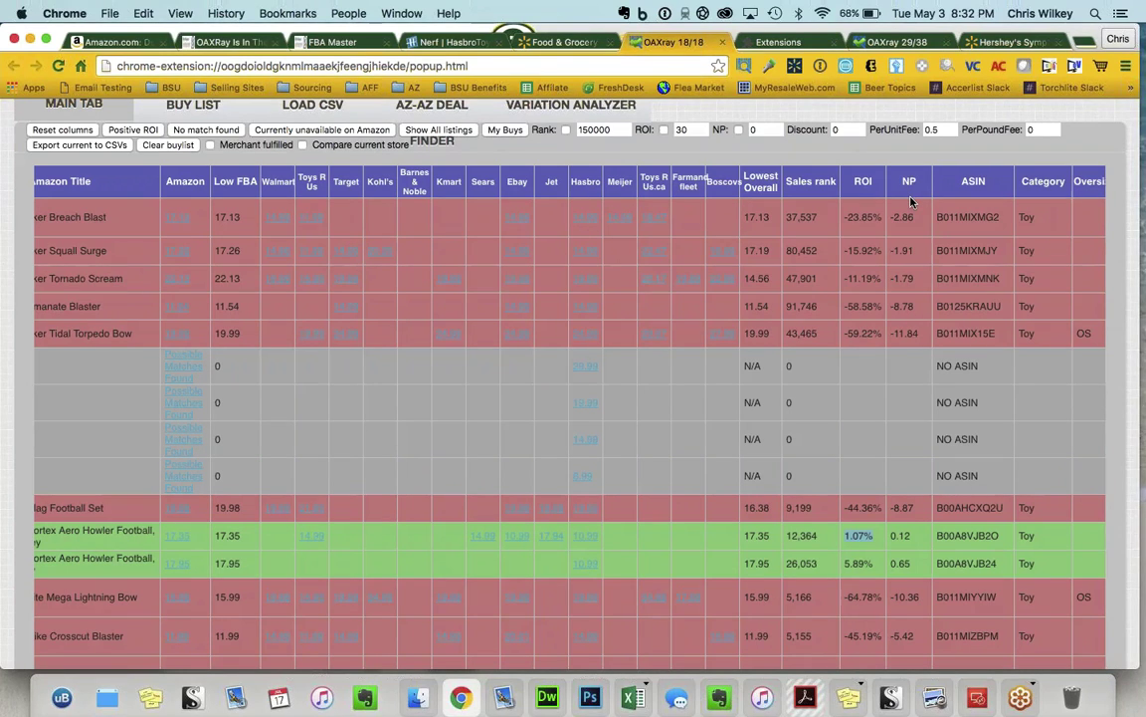
# Step: Highlight the ASIN of the oversize Tidal Torpedo Bow row and review the ASIN, Category and Oversize columns
pyautogui.hscroll(5, 910, 202)
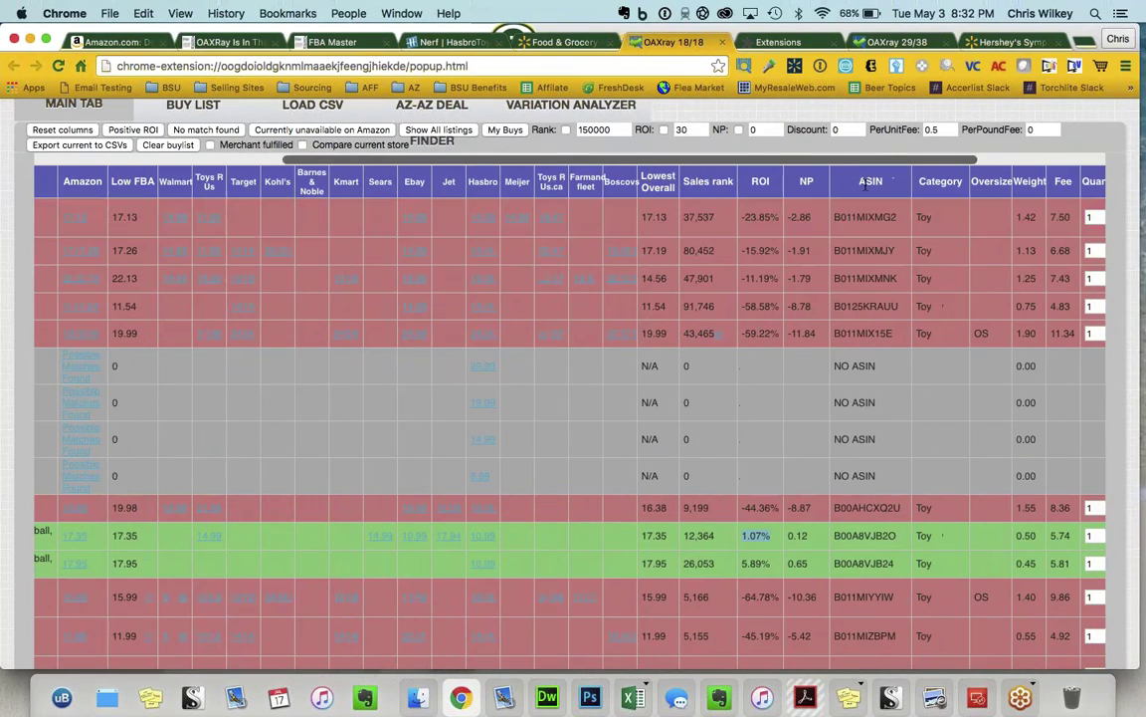
pyautogui.scroll(-1, 848, 428)
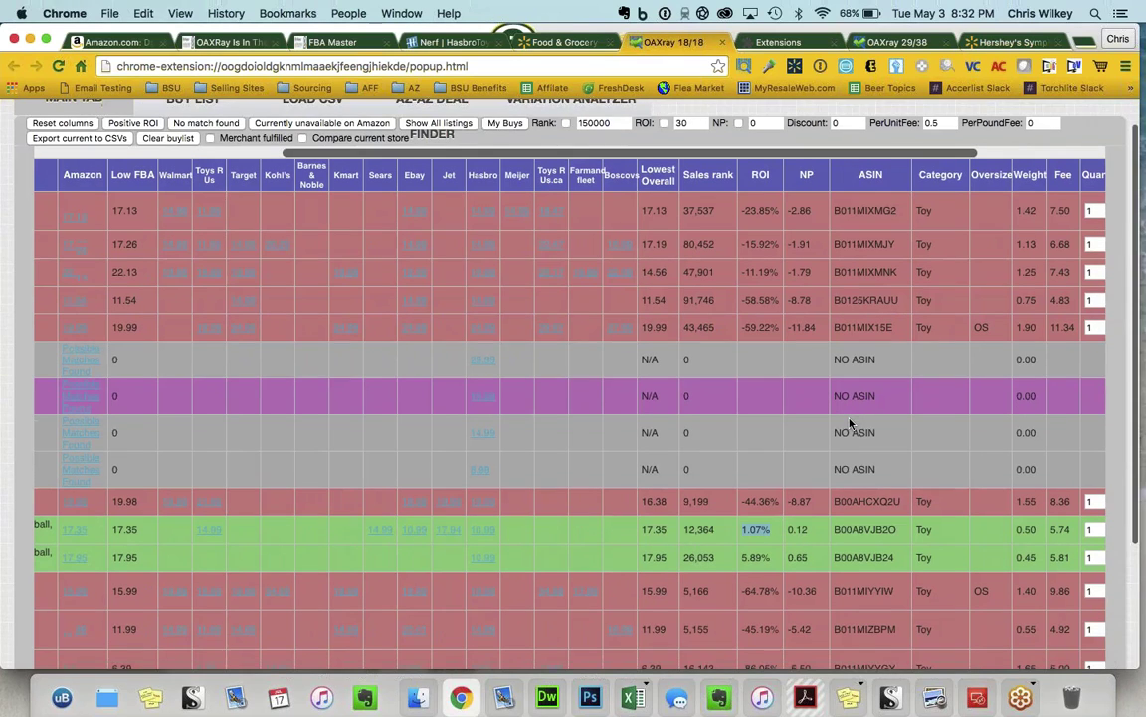
pyautogui.doubleClick(893, 318)
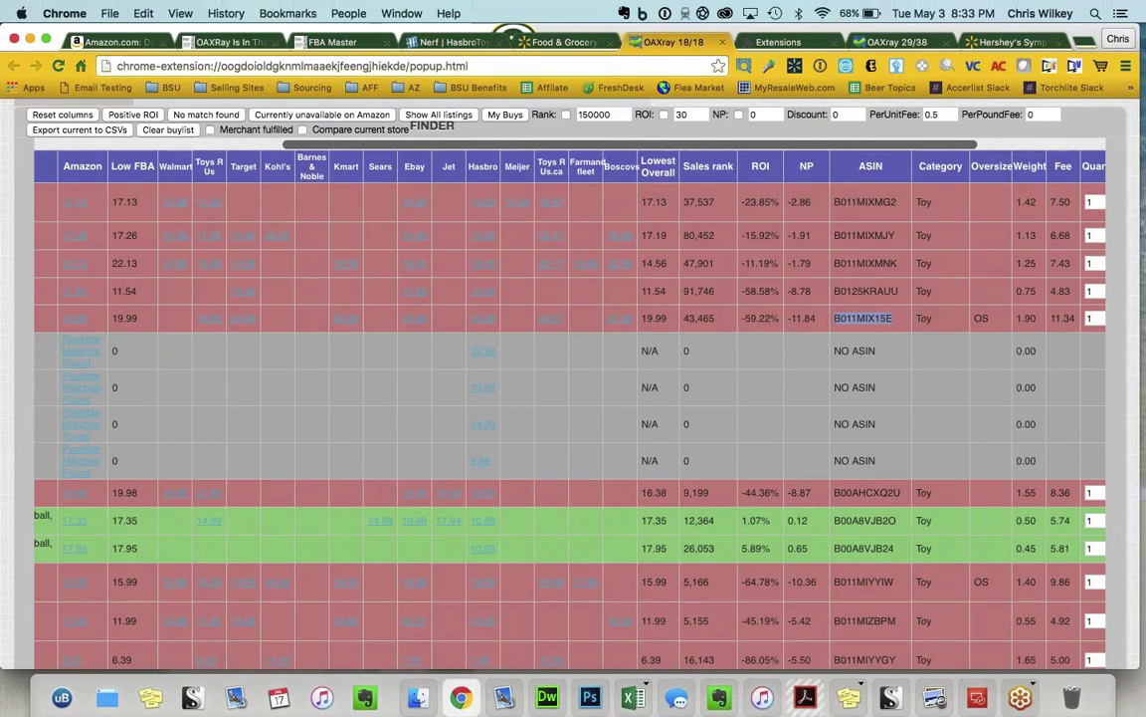
pyautogui.hscroll(3, 568, 398)
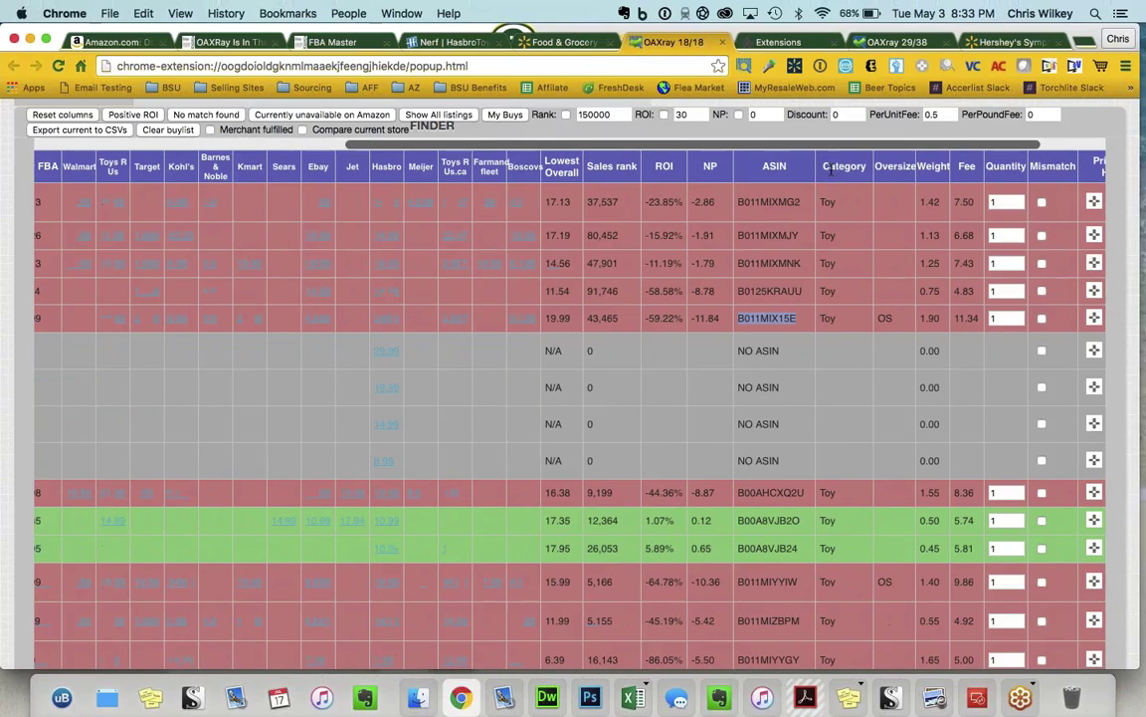
pyautogui.scroll(-4, 567, 527)
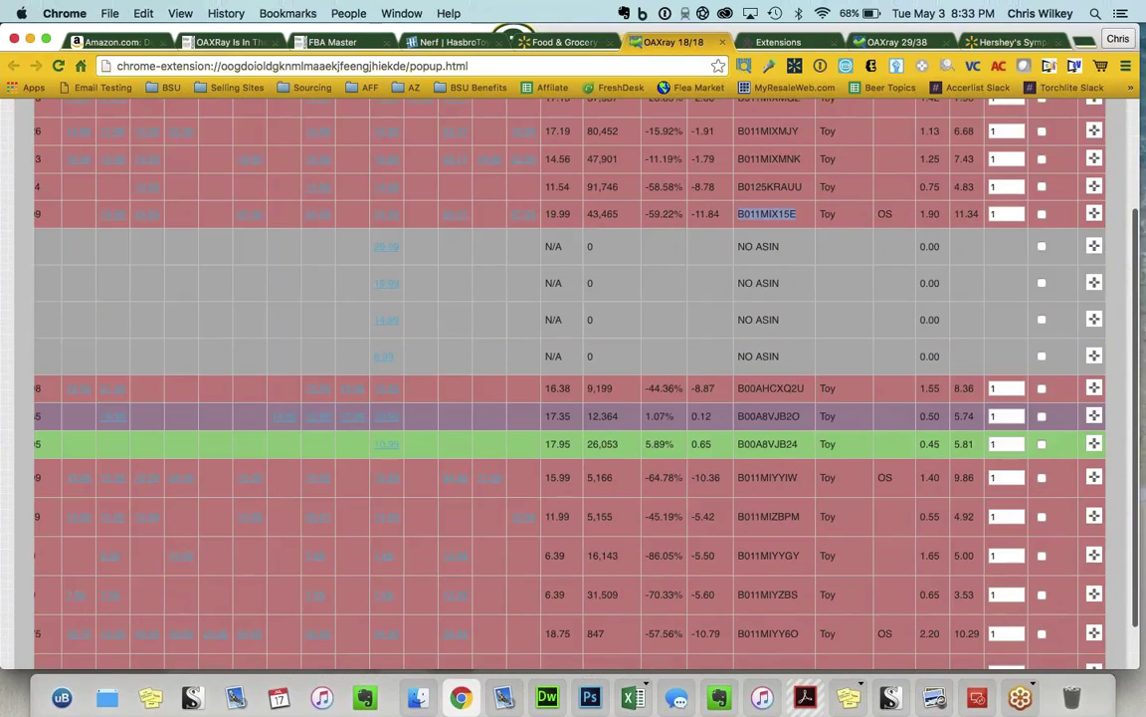
pyautogui.scroll(5, 567, 537)
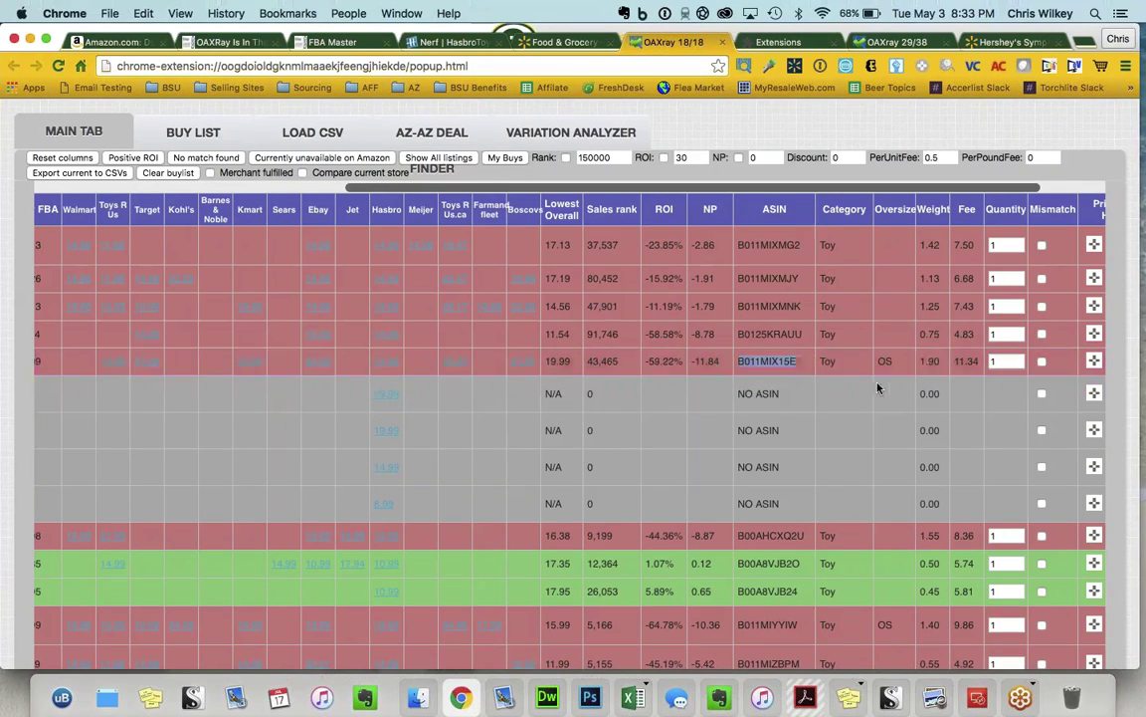
# Step: Sort the Nerf report by weight in ascending order
pyautogui.doubleClick(934, 209)
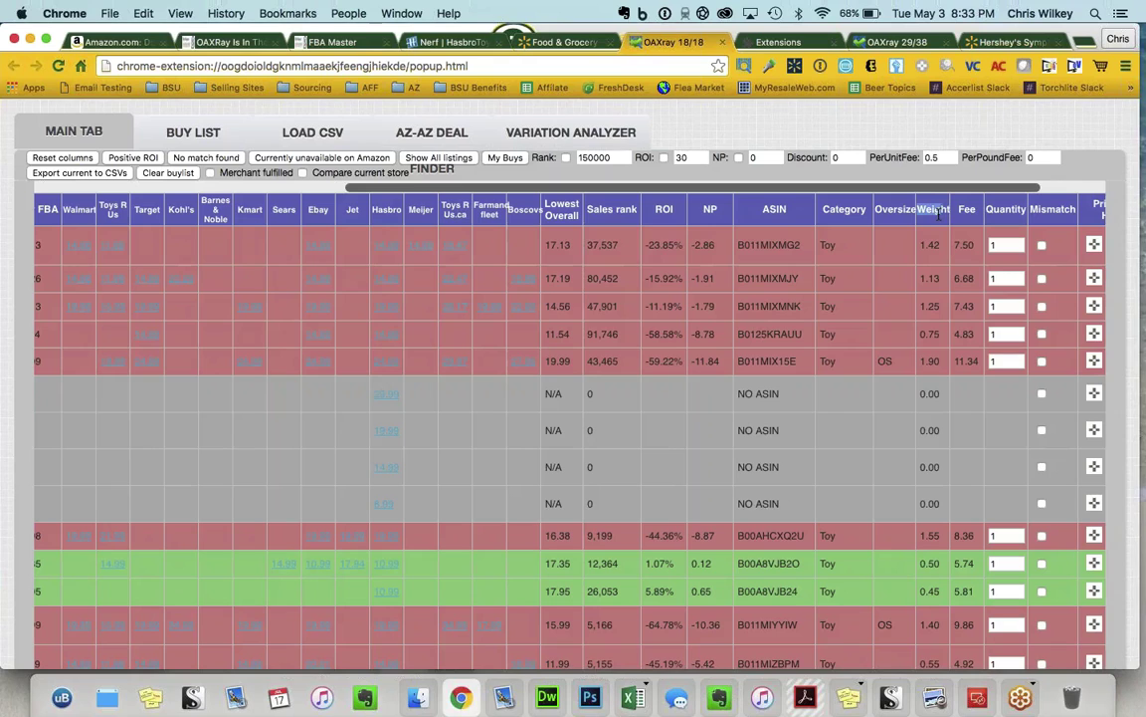
pyautogui.click(936, 209)
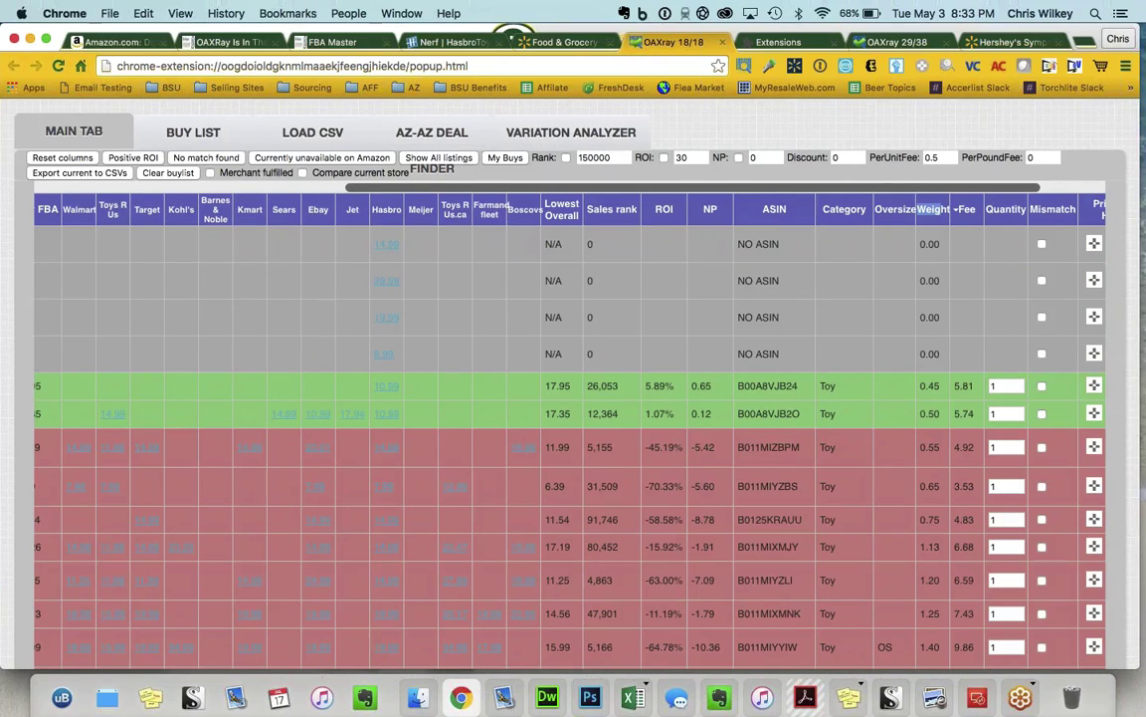
pyautogui.scroll(-1, 841, 175)
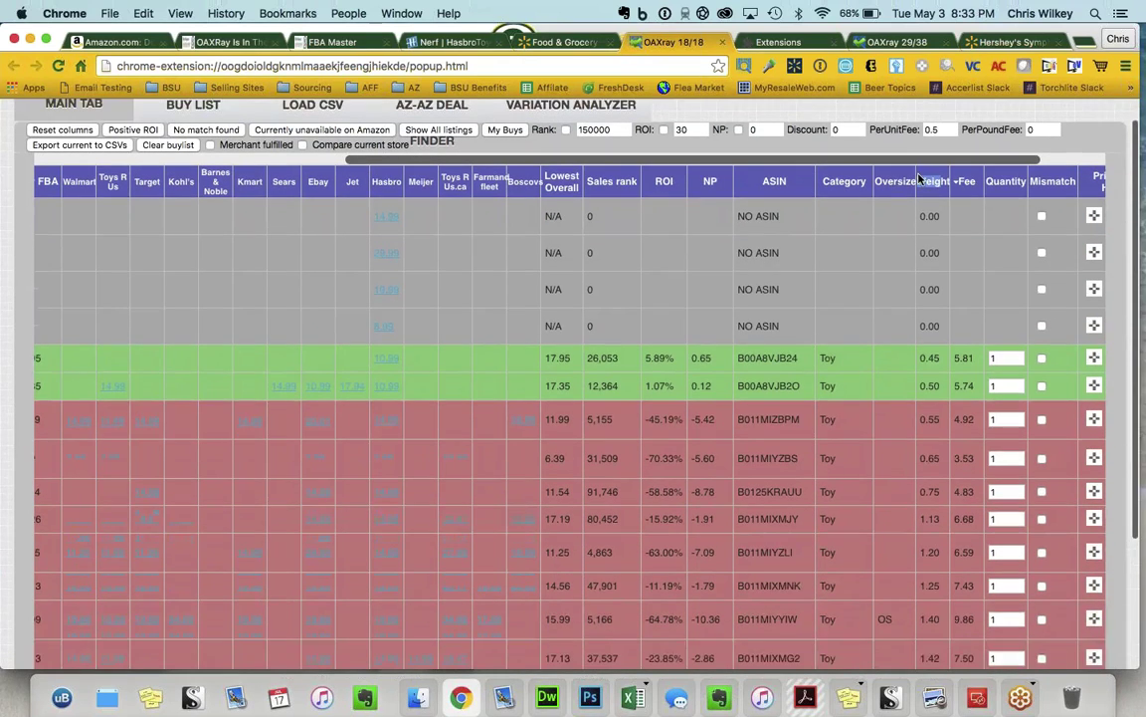
pyautogui.click(841, 178)
pyautogui.click(929, 181)
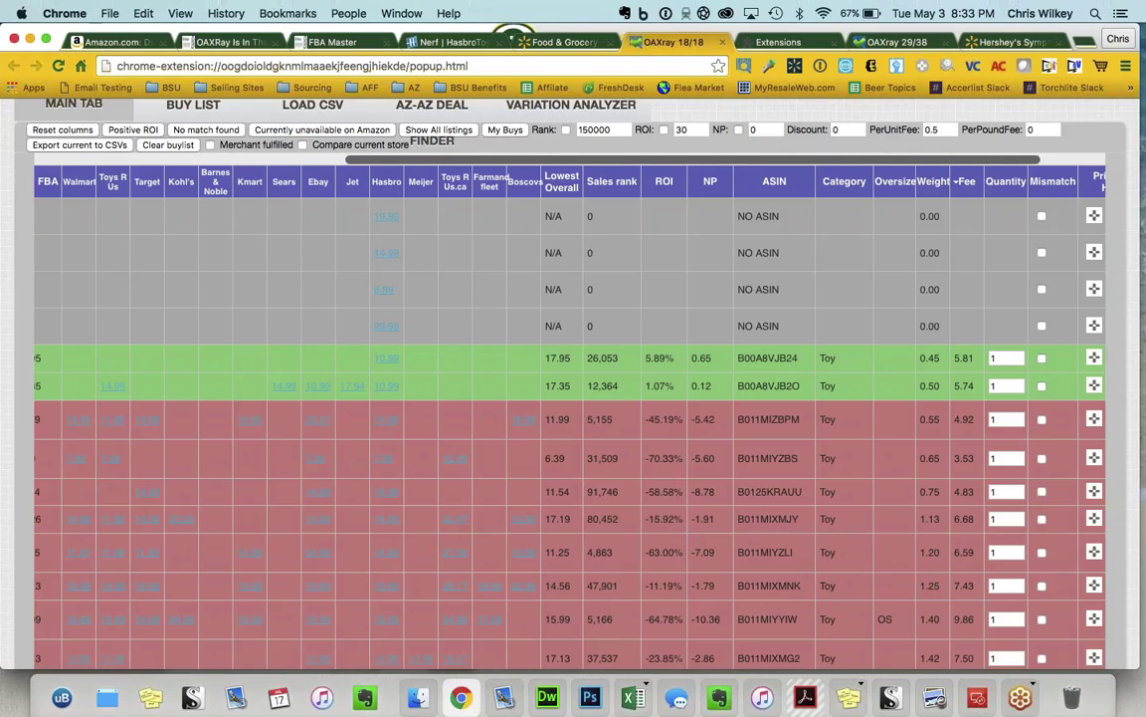
# Step: Review the sorted product weights down the rows and locate the PerPoundFee setting
pyautogui.click(567, 326)
pyautogui.scroll(-3, 893, 417)
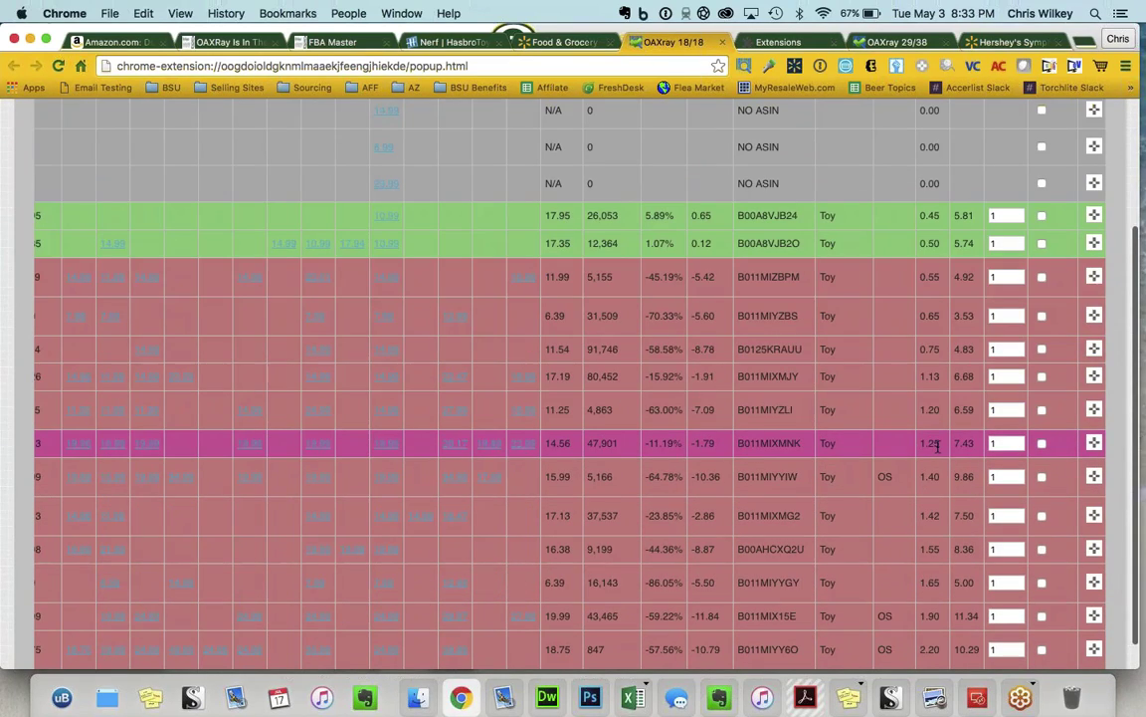
pyautogui.scroll(1, 938, 447)
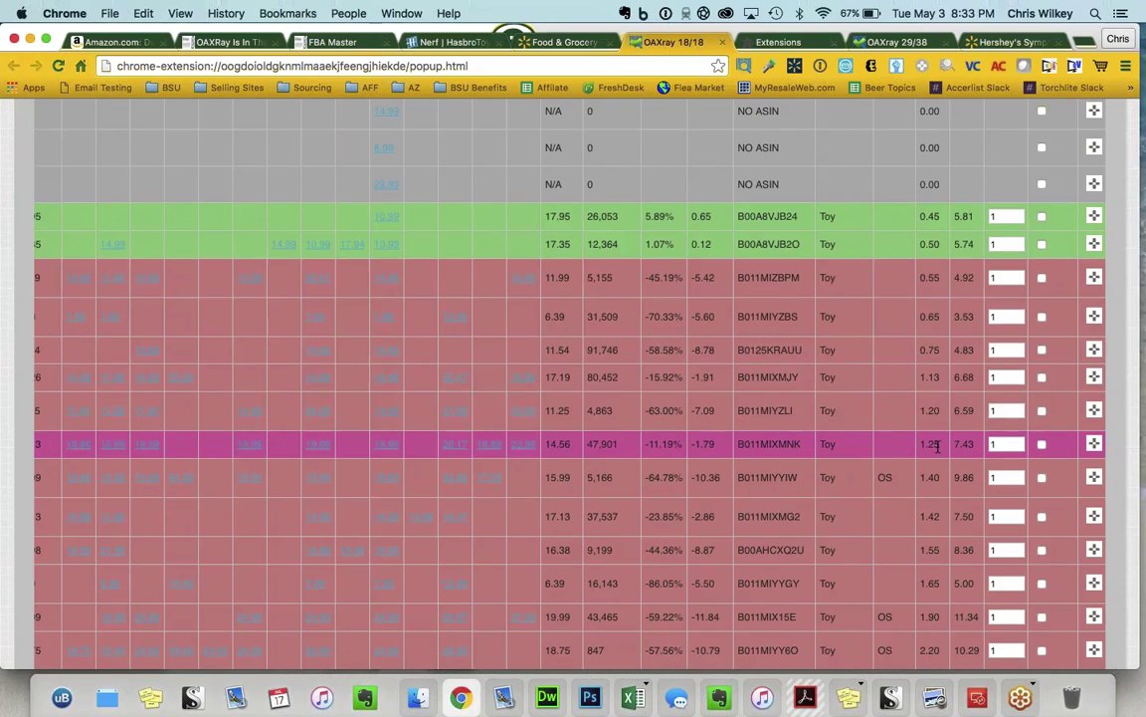
pyautogui.scroll(5, 937, 447)
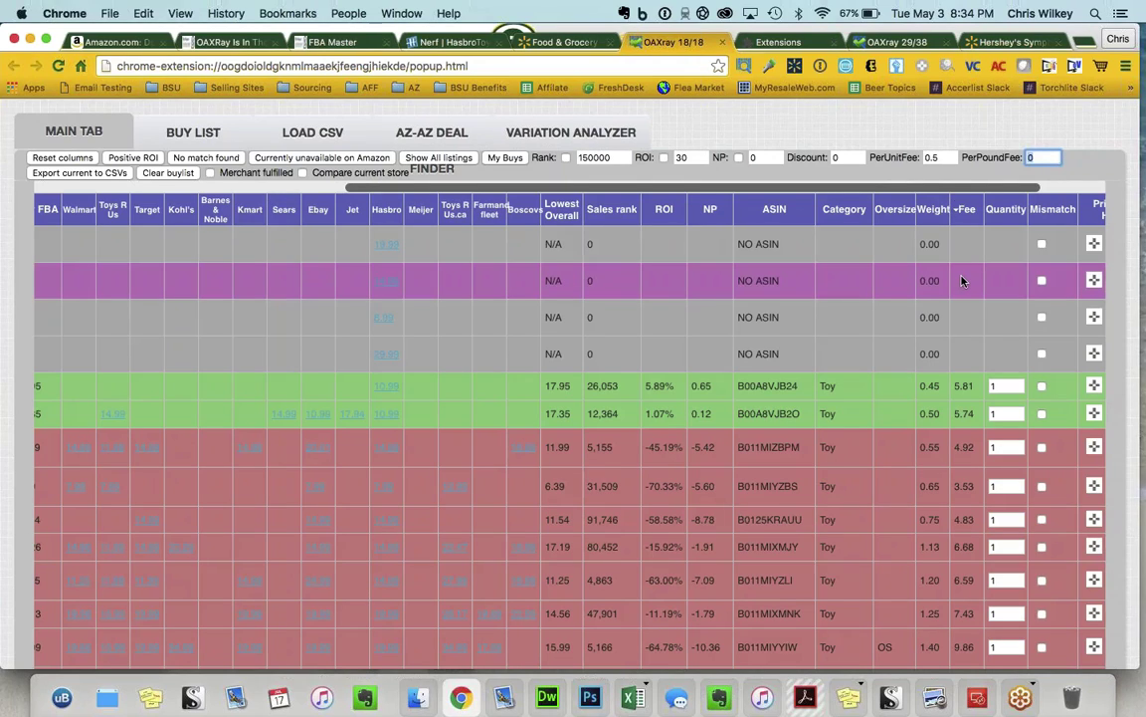
# Step: Highlight the Fee column heading and compare the green and grey Howler Football's Hasbro price and product images with its fee
pyautogui.doubleClick(961, 203)
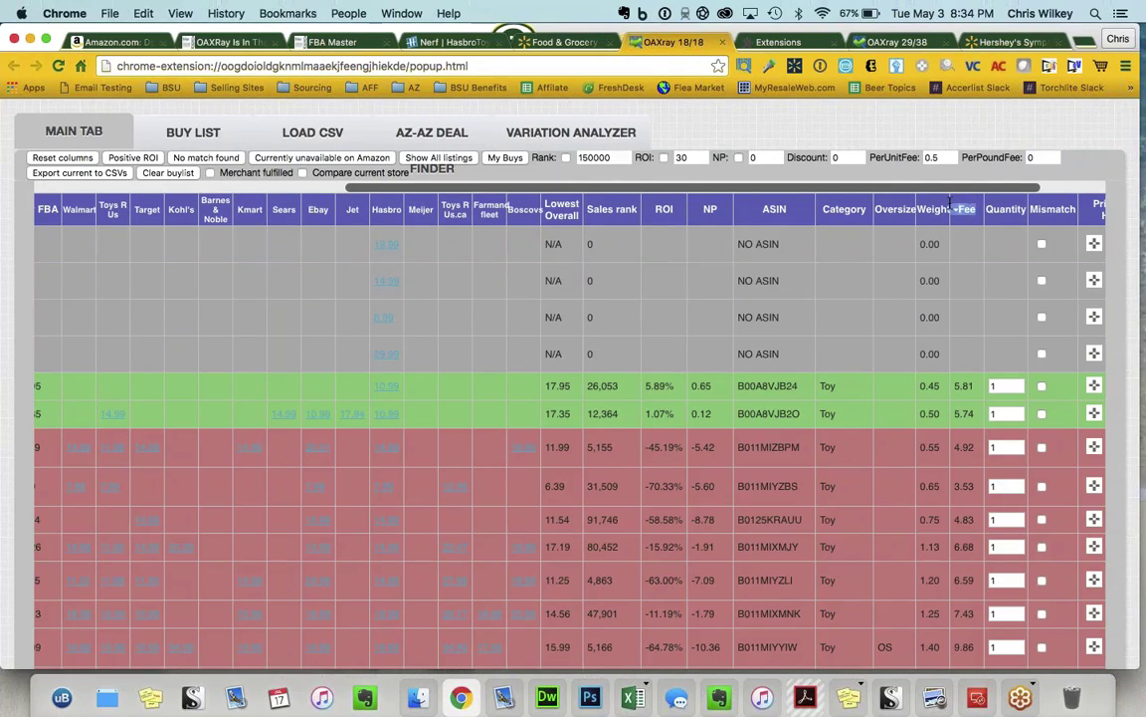
pyautogui.hscroll(-5, 854, 354)
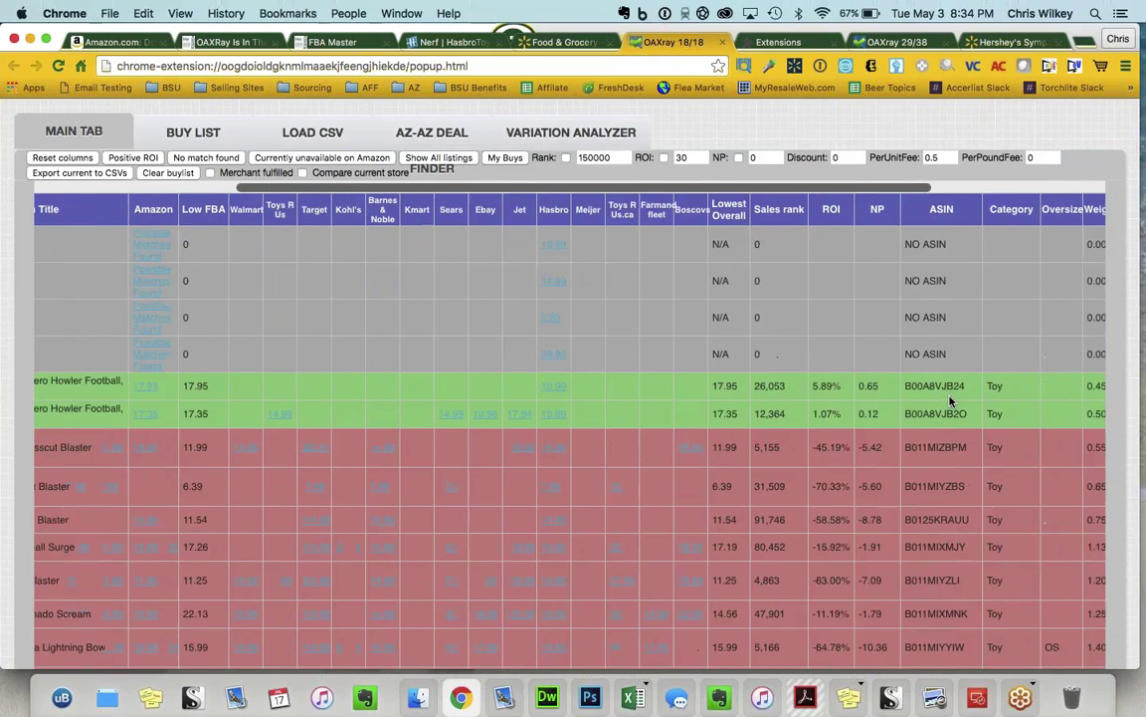
pyautogui.moveTo(676, 388)
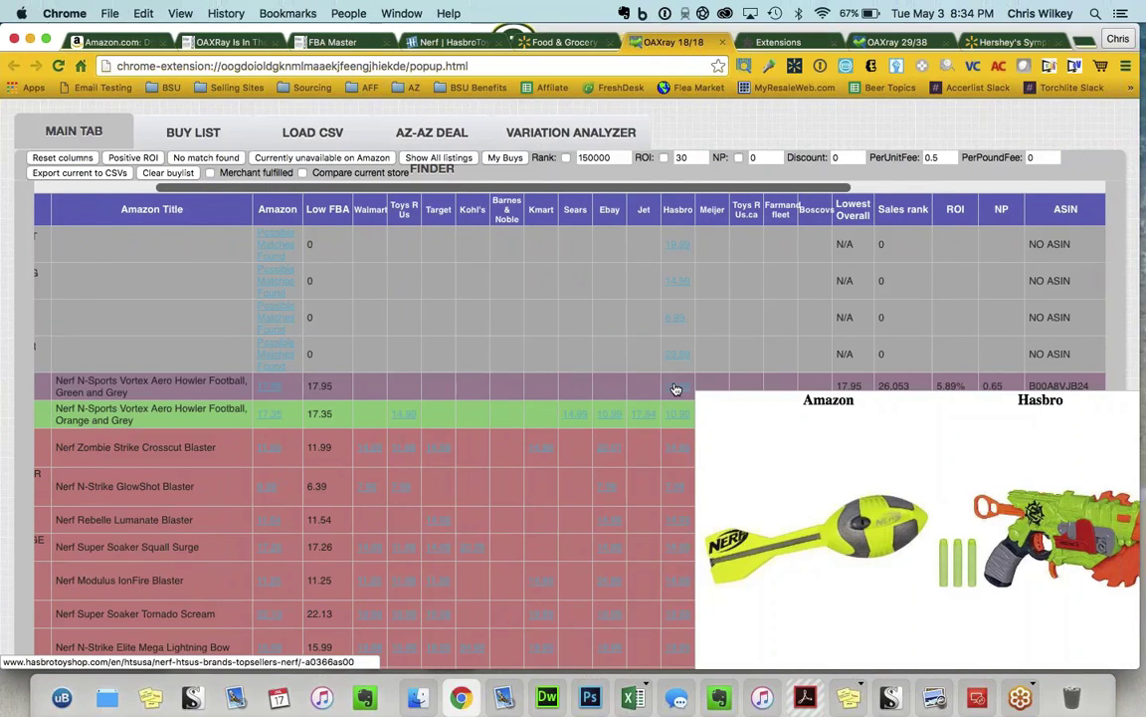
pyautogui.hscroll(5, 677, 389)
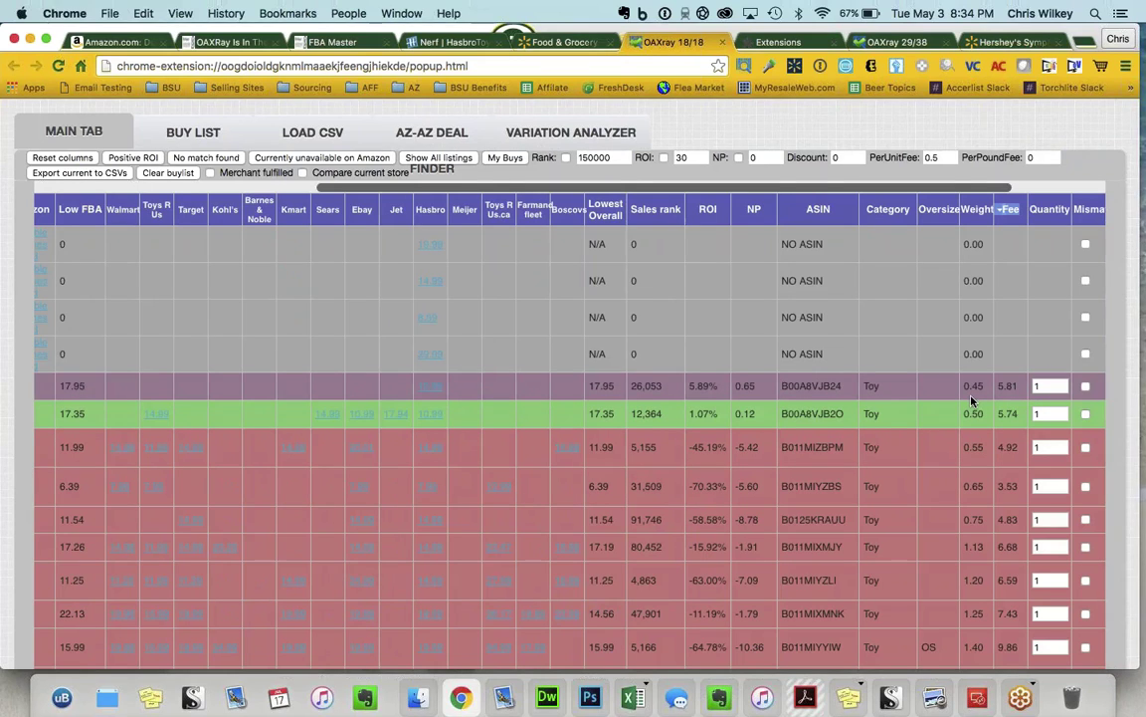
pyautogui.hscroll(2, 973, 400)
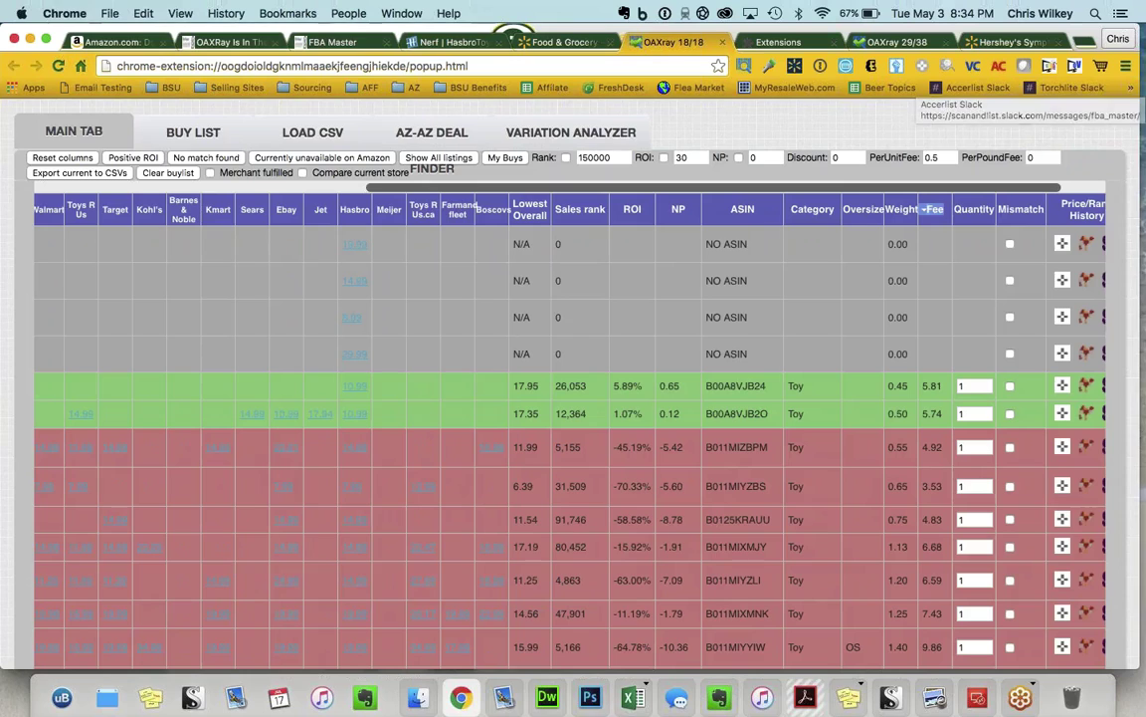
pyautogui.scroll(-1, 978, 303)
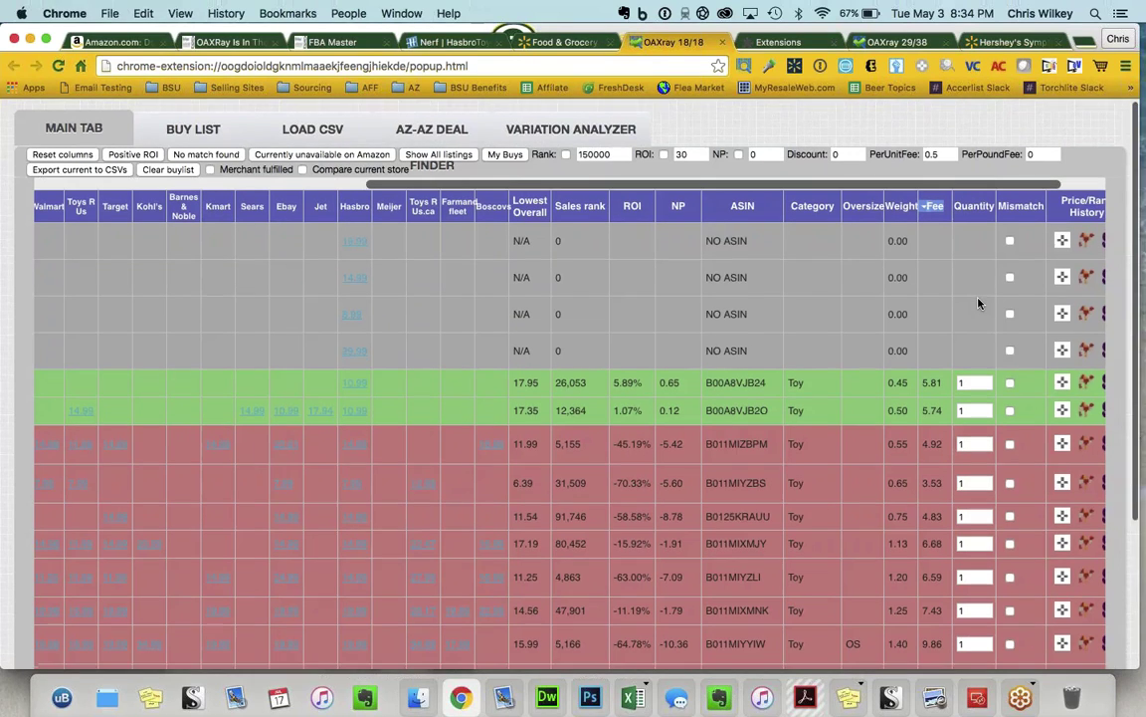
pyautogui.scroll(-1, 978, 302)
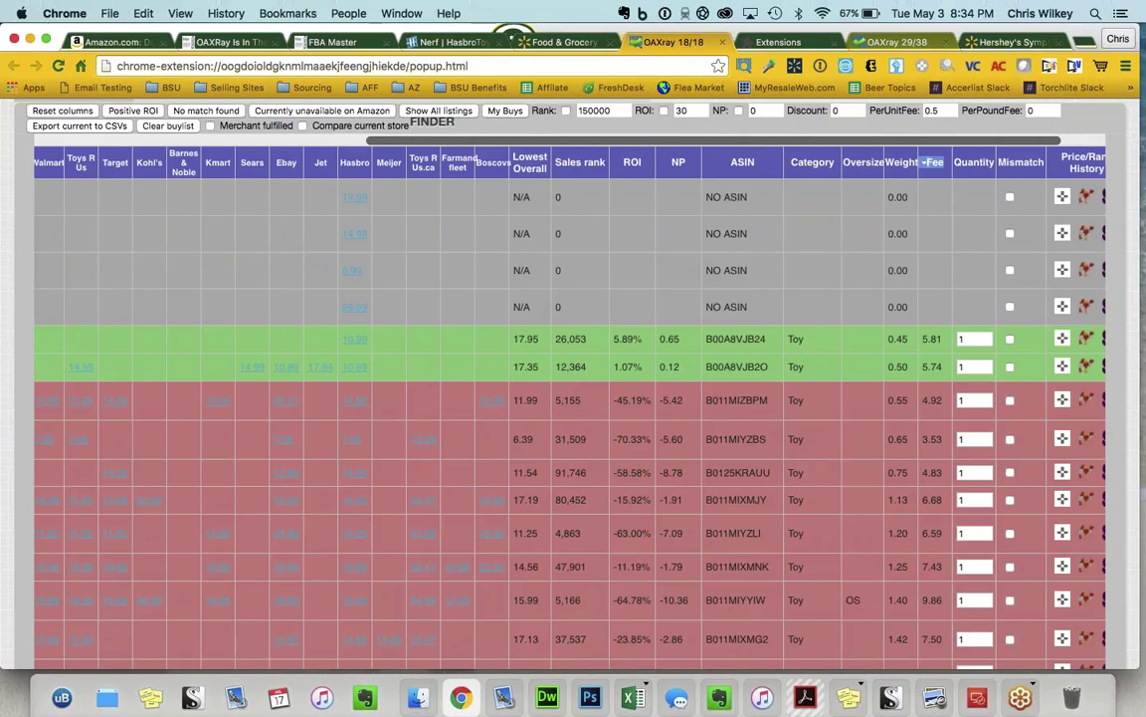
# Step: Switch to the candy report, highlight the pack size in the MARS Chocolate Minis Amazon title and compare it with the row's Quantity
pyautogui.press('super+8')
pyautogui.hscroll(-3, 570, 381)
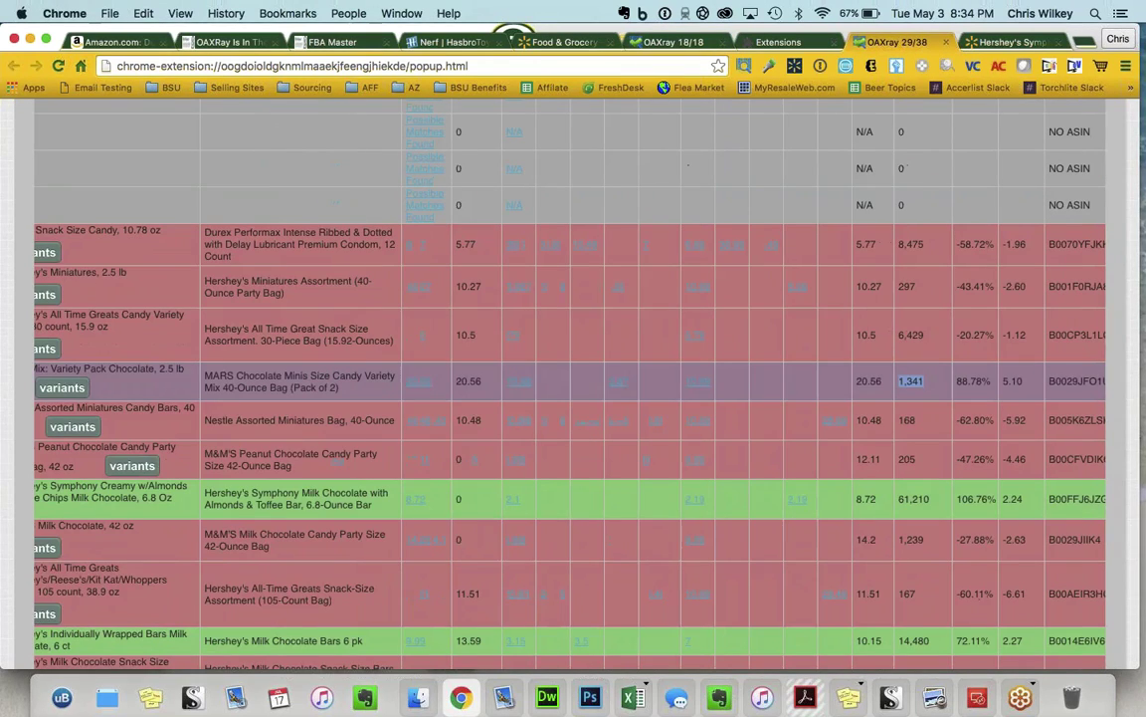
pyautogui.hscroll(-2, 570, 380)
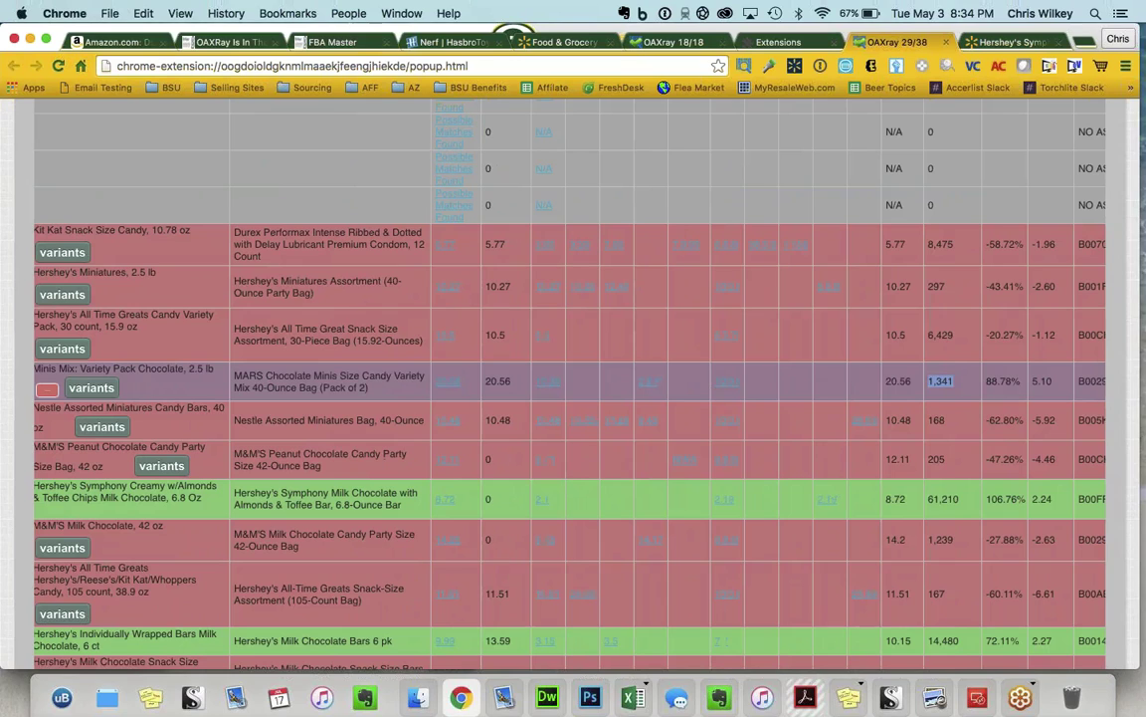
pyautogui.hscroll(3, 570, 380)
pyautogui.moveTo(84, 387); pyautogui.dragTo(221, 382)
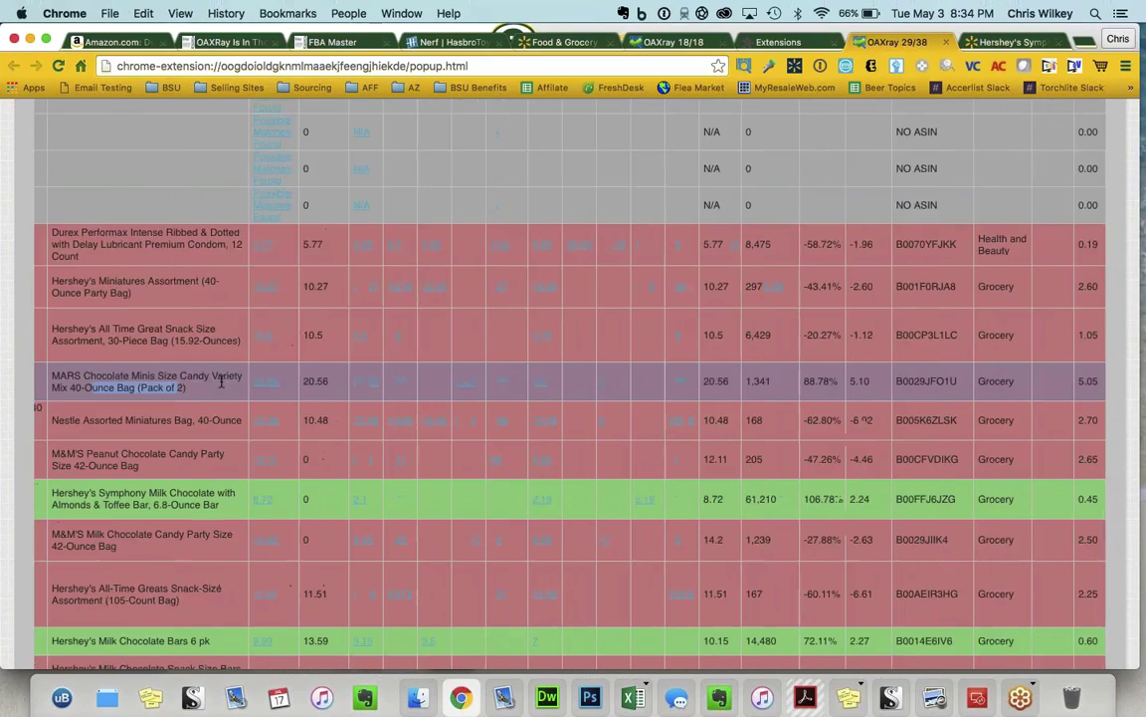
pyautogui.hscroll(3, 597, 380)
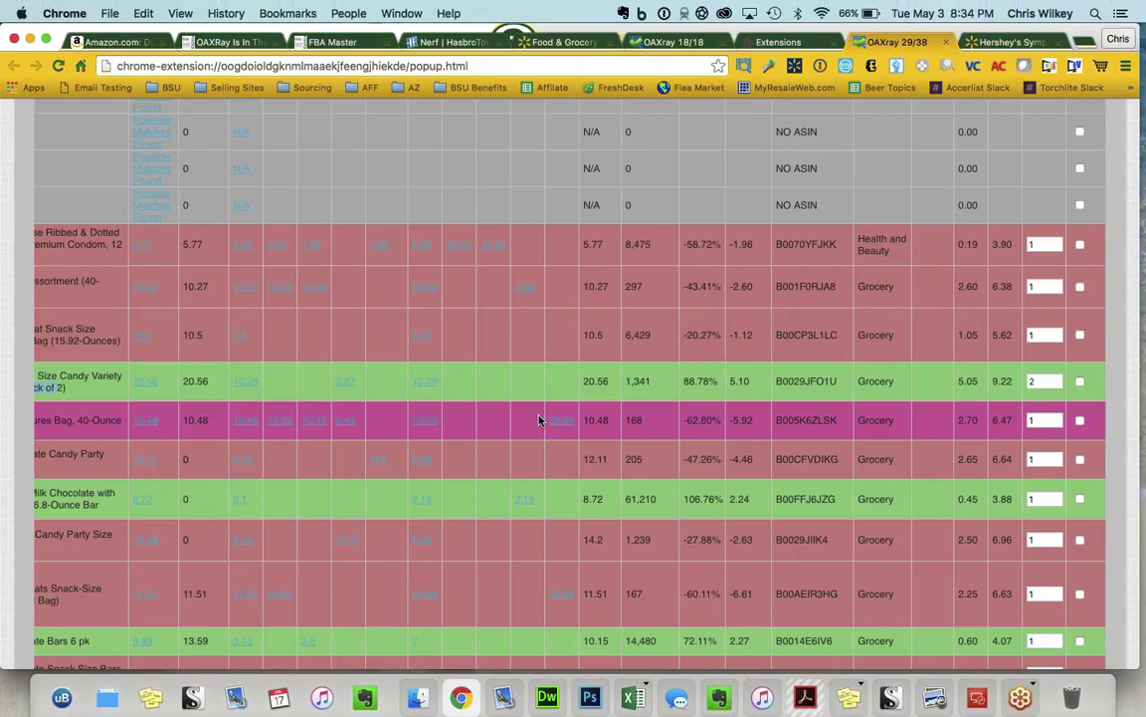
# Step: Open the Keepa price history for the MARS Chocolate Minis row, examine the price and sales rank chart, and return to the report
pyautogui.hscroll(3, 538, 420)
pyautogui.scroll(5, 780, 308)
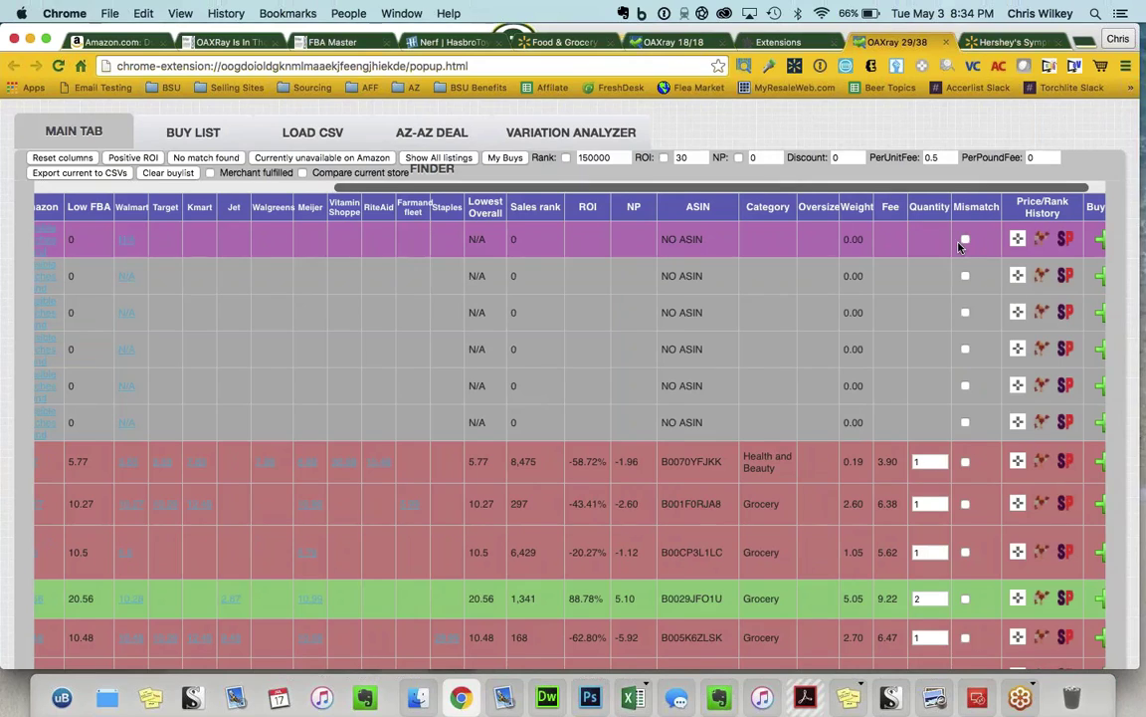
pyautogui.hscroll(2, 980, 235)
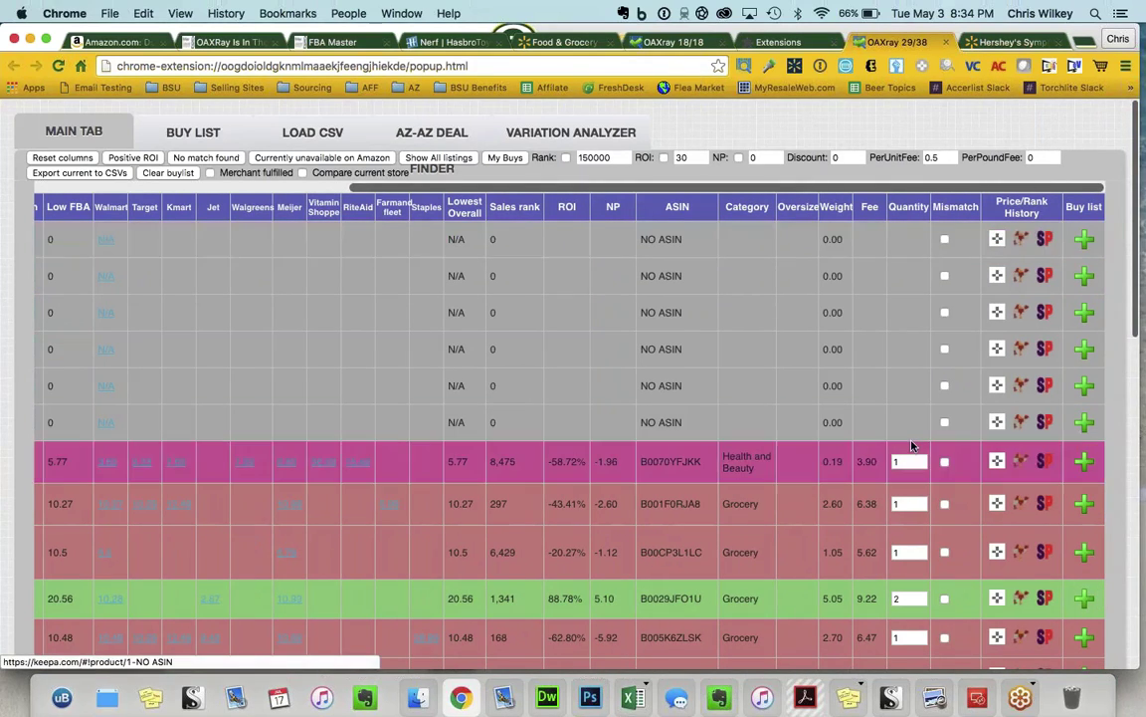
pyautogui.scroll(-4, 911, 447)
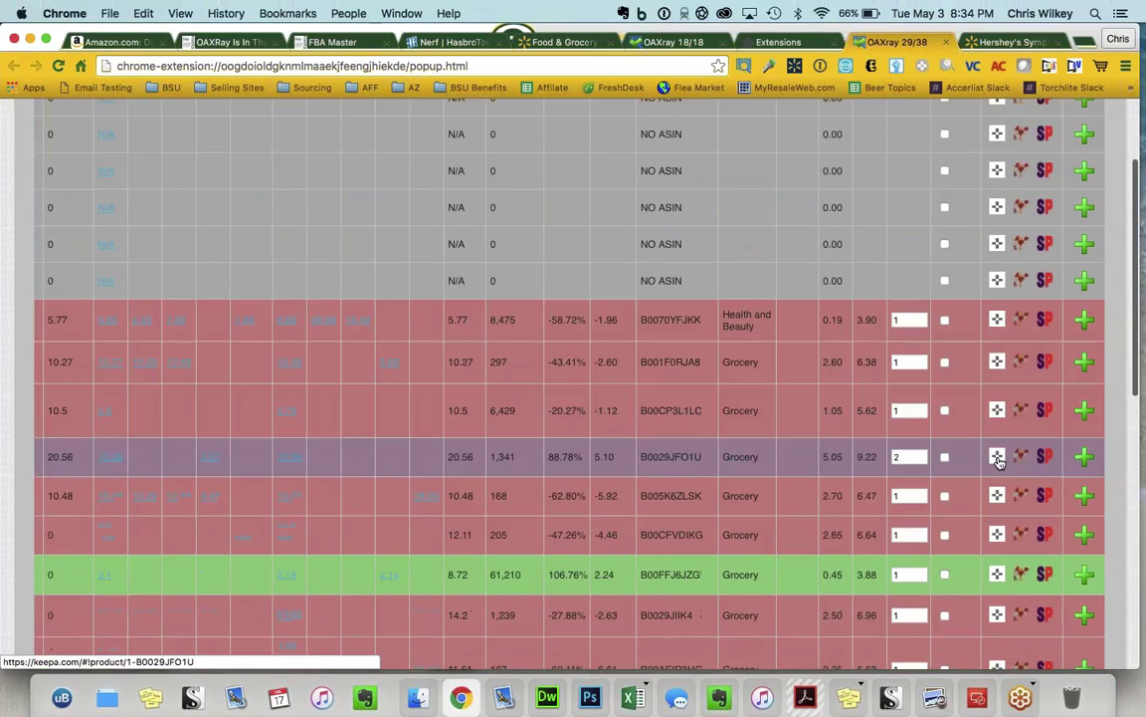
pyautogui.click(997, 458)
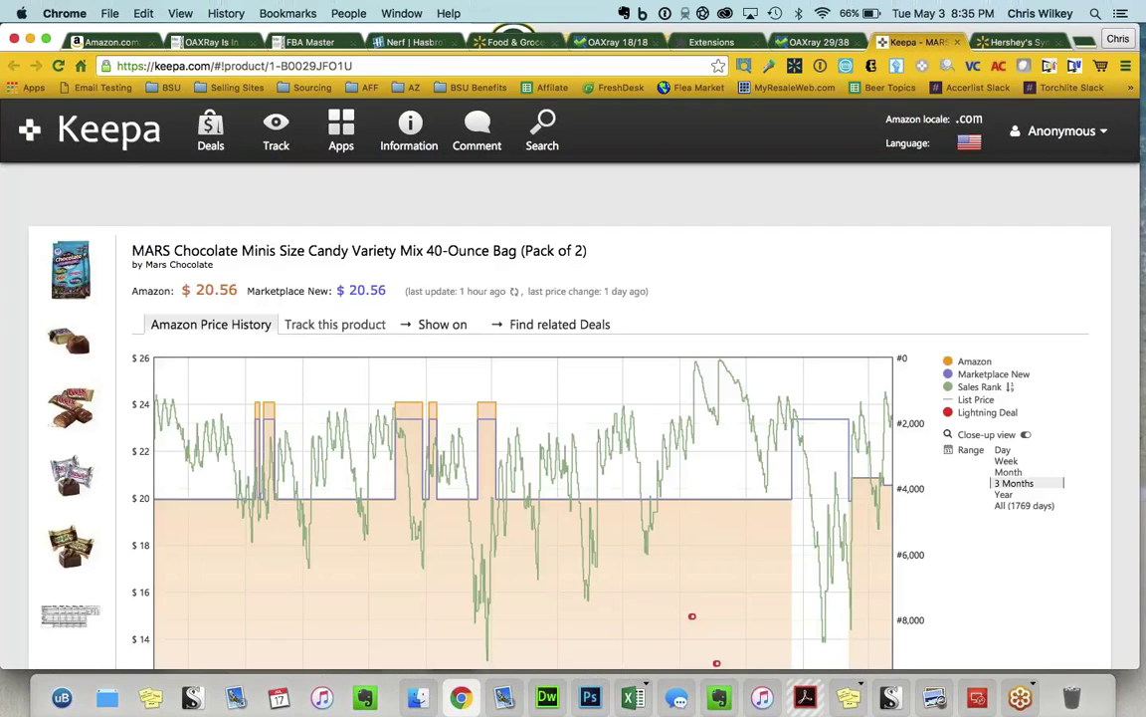
pyautogui.scroll(-2, 741, 386)
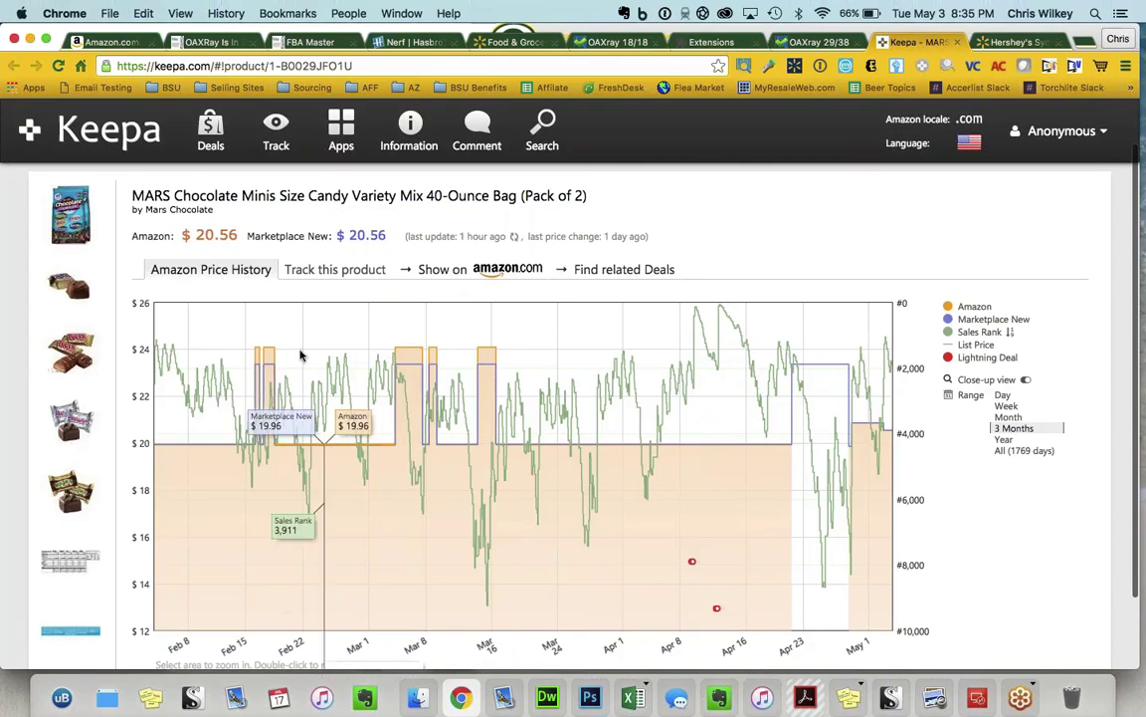
pyautogui.click(818, 42)
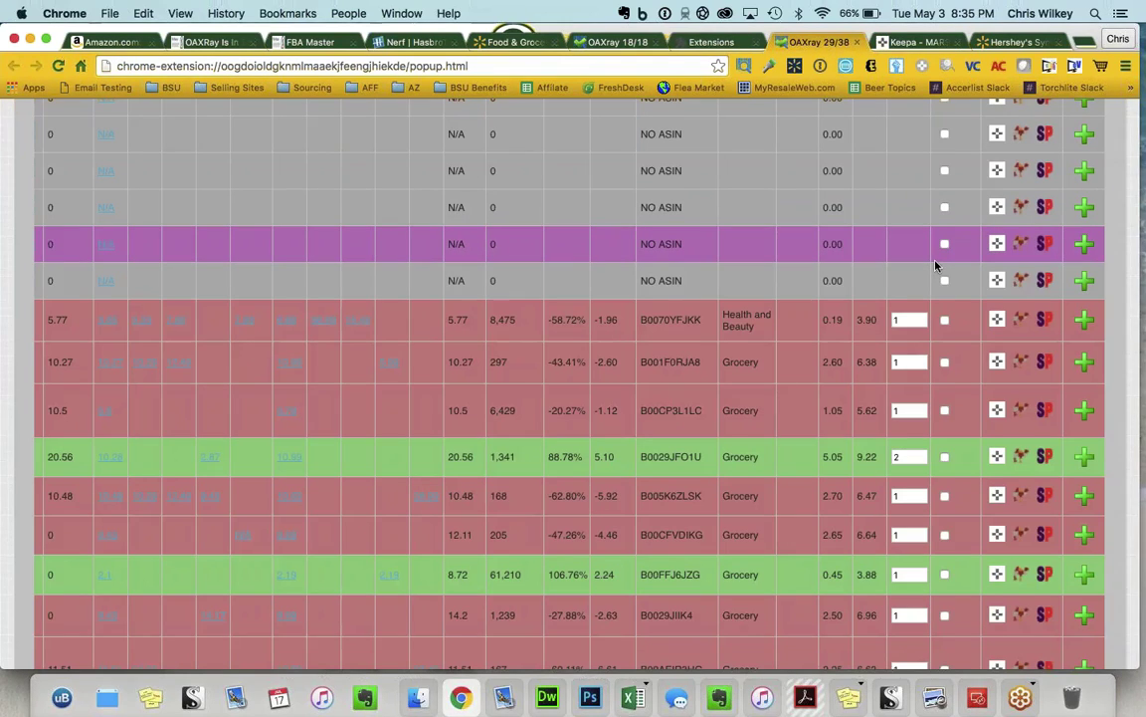
pyautogui.scroll(10, 935, 265)
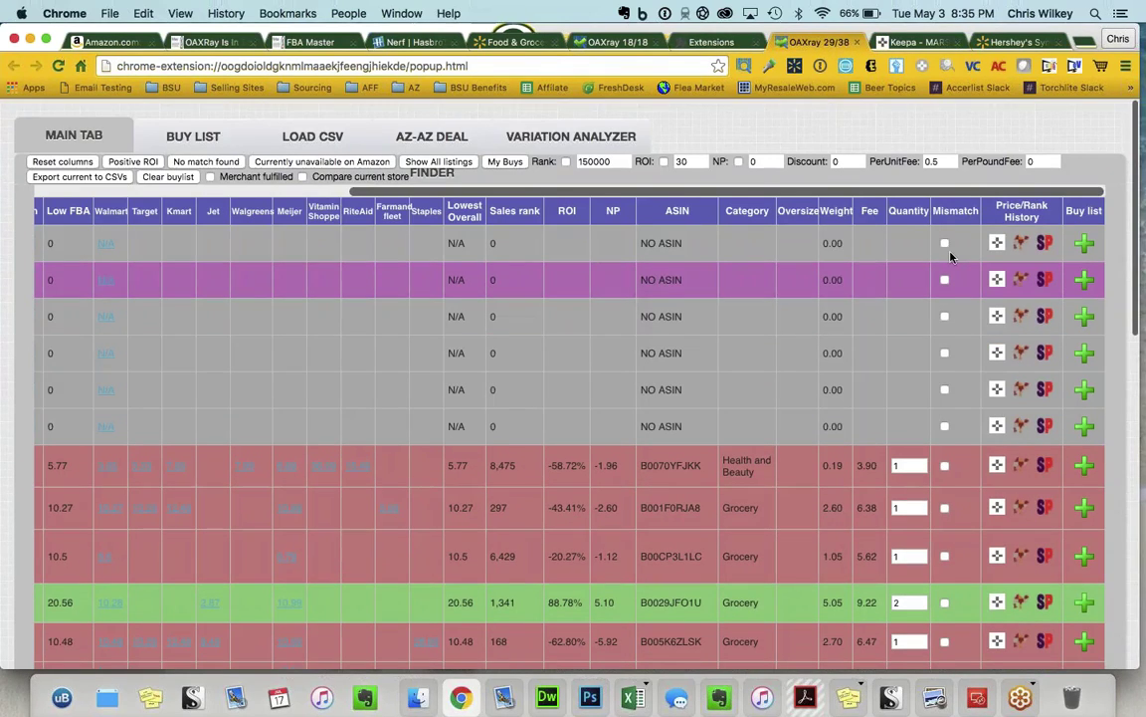
pyautogui.click(975, 249)
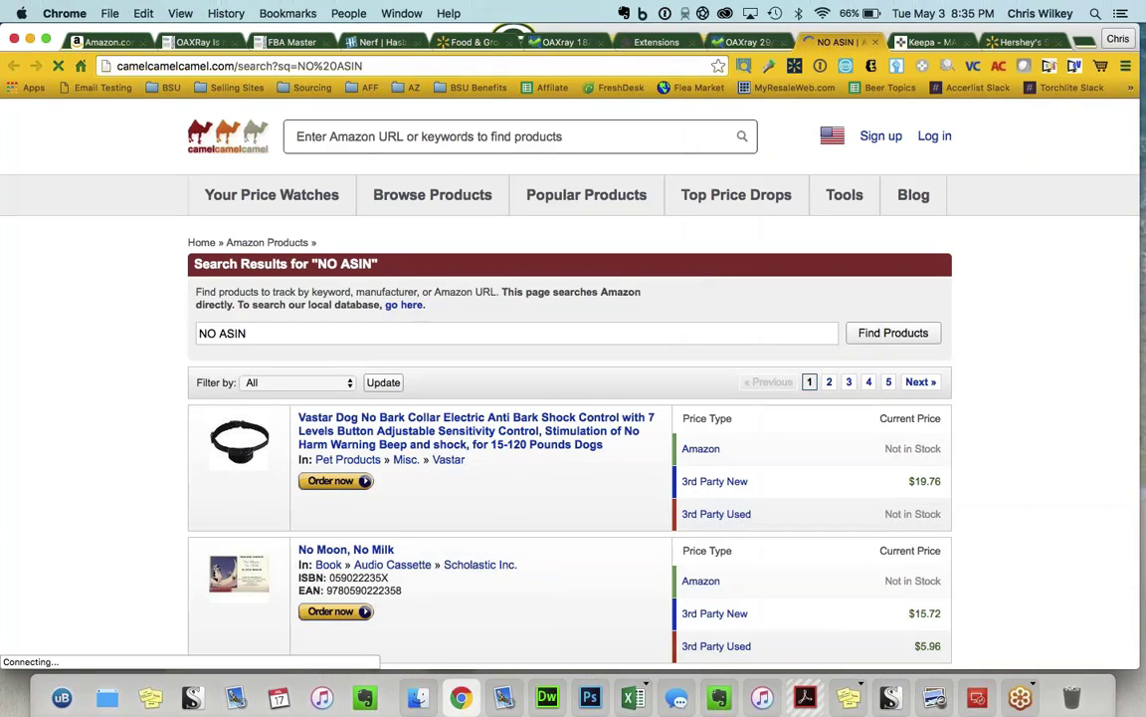
pyautogui.click(875, 41)
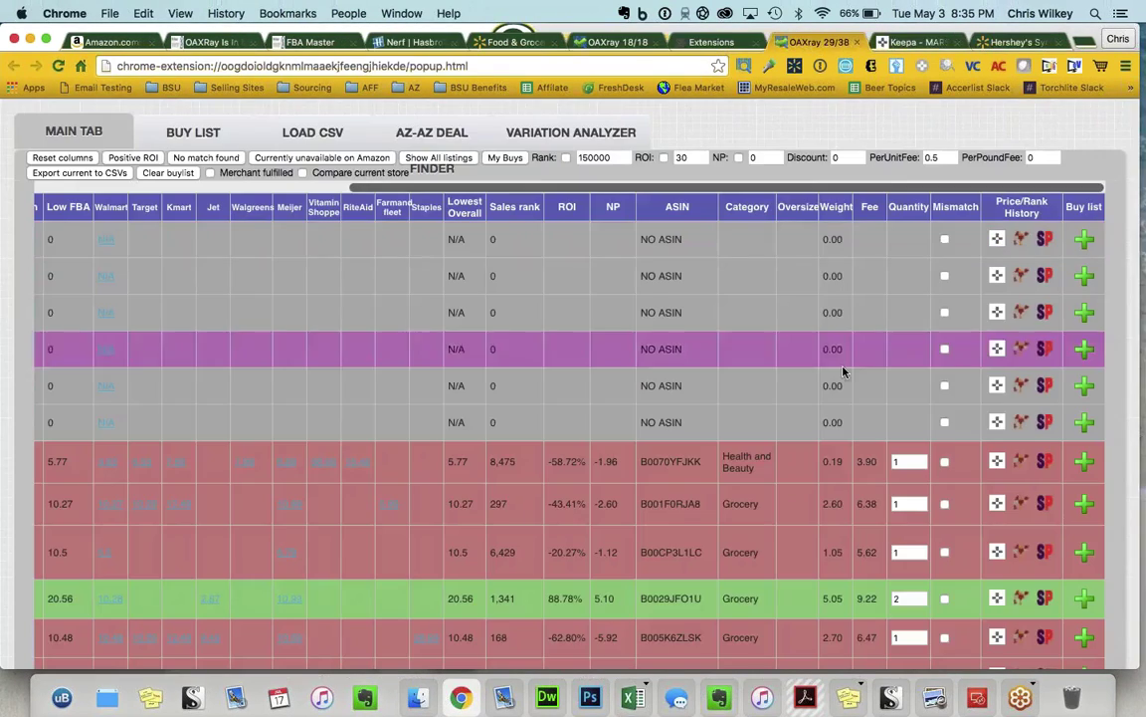
# Step: Open the CamelCamelCamel page for the MARS Chocolate Minis row, examine its Amazon price history chart and close the page
pyautogui.click(1021, 598)
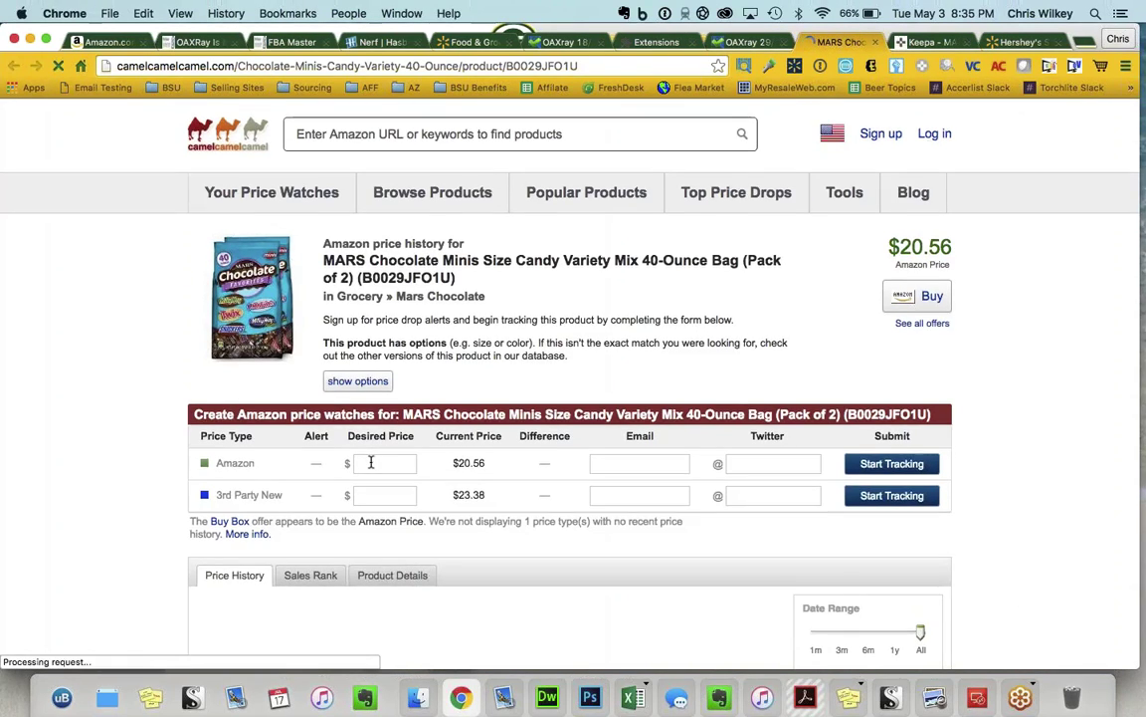
pyautogui.scroll(-4, 370, 462)
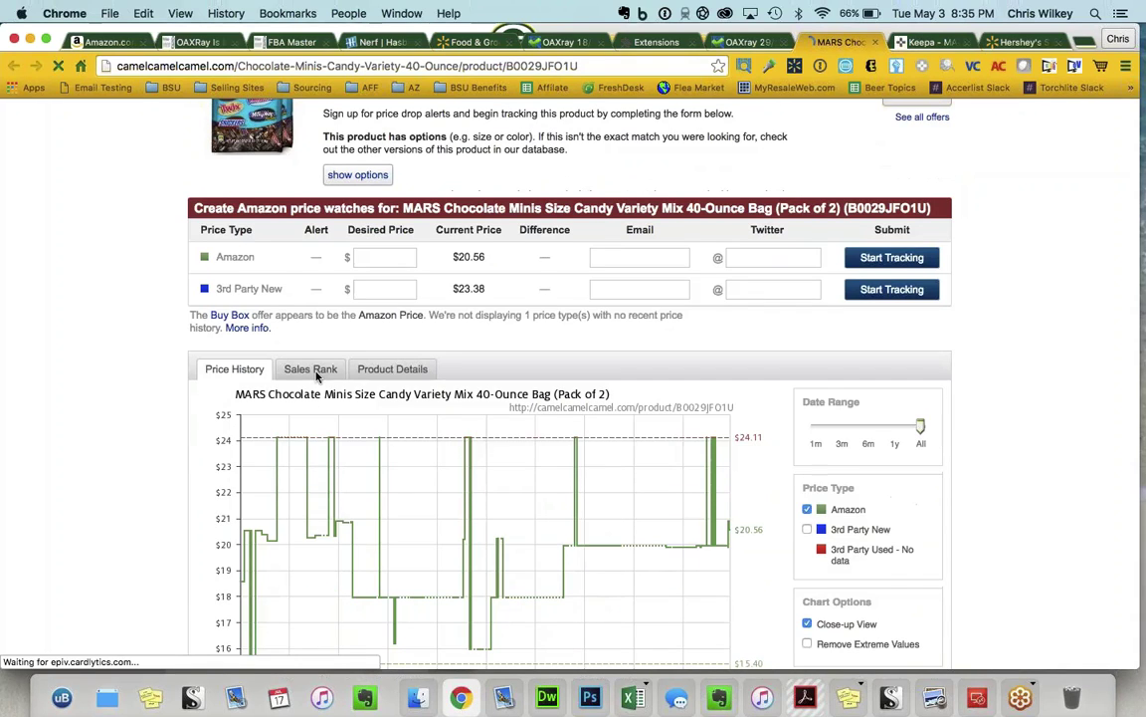
pyautogui.click(311, 369)
pyautogui.click(232, 391)
pyautogui.scroll(-2, 232, 391)
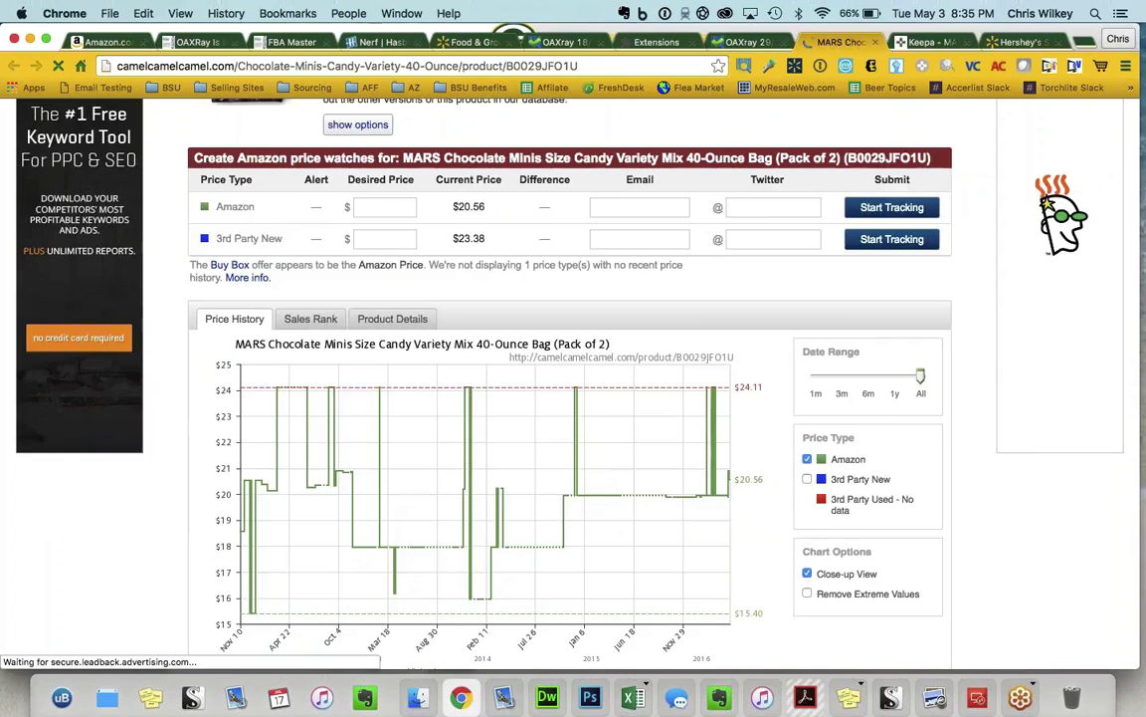
pyautogui.press('super+w')
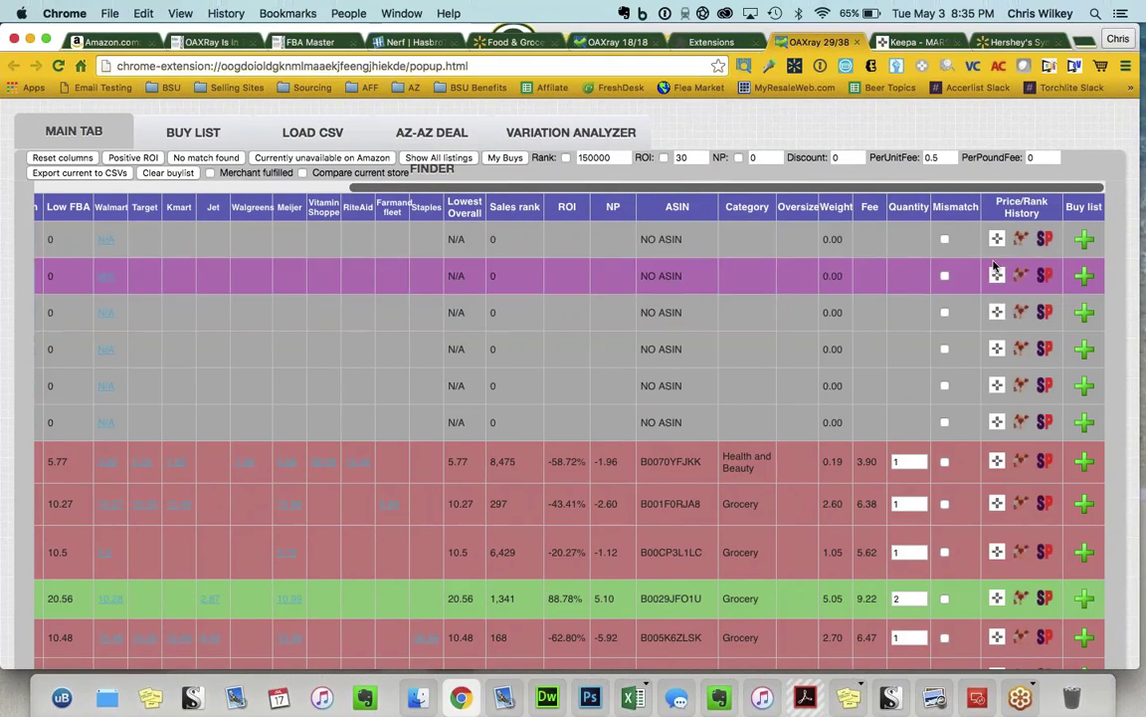
# Step: Add the MARS Chocolate Minis and Hershey's Symphony products to the buy list
pyautogui.scroll(-2, 995, 266)
pyautogui.scroll(-1, 996, 285)
pyautogui.click(1085, 488)
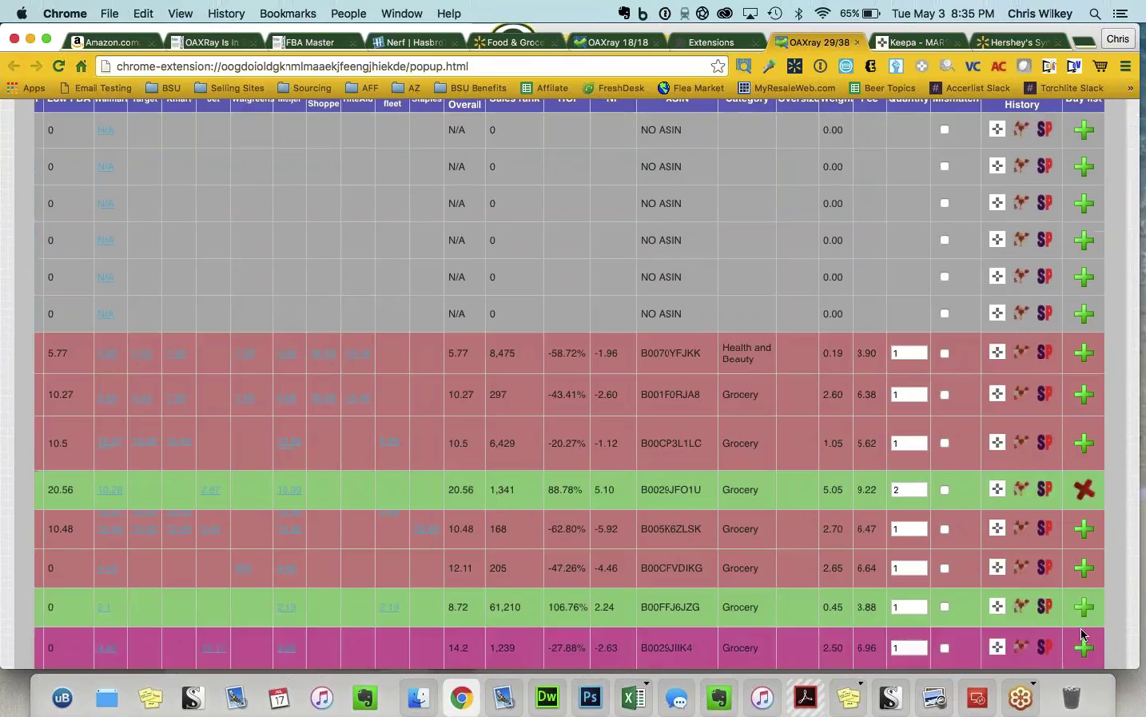
pyautogui.click(1084, 607)
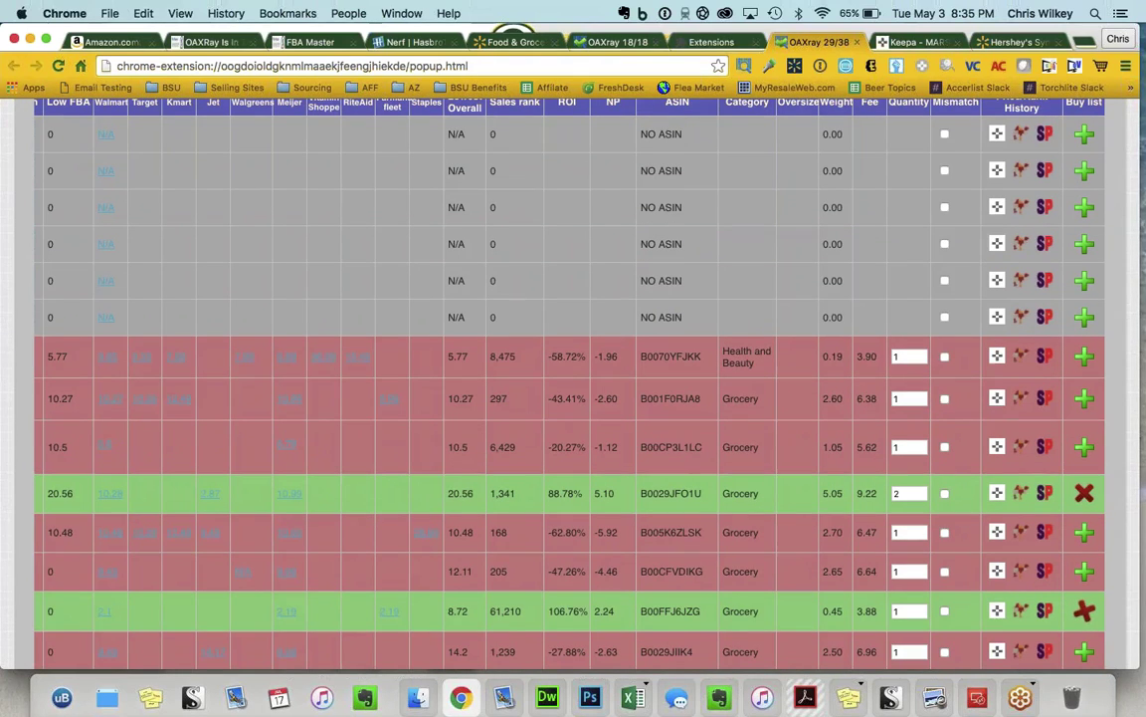
# Step: Open the buy list and refresh its product data
pyautogui.scroll(3, 255, 230)
pyautogui.hscroll(-5, 255, 230)
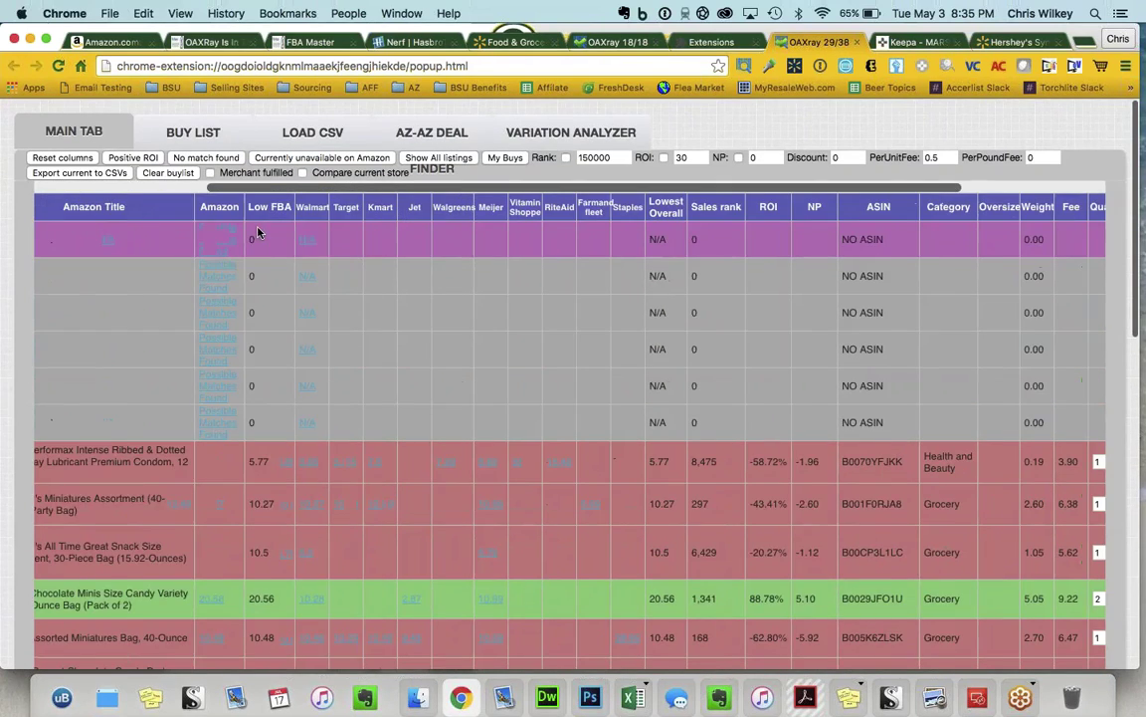
pyautogui.click(193, 132)
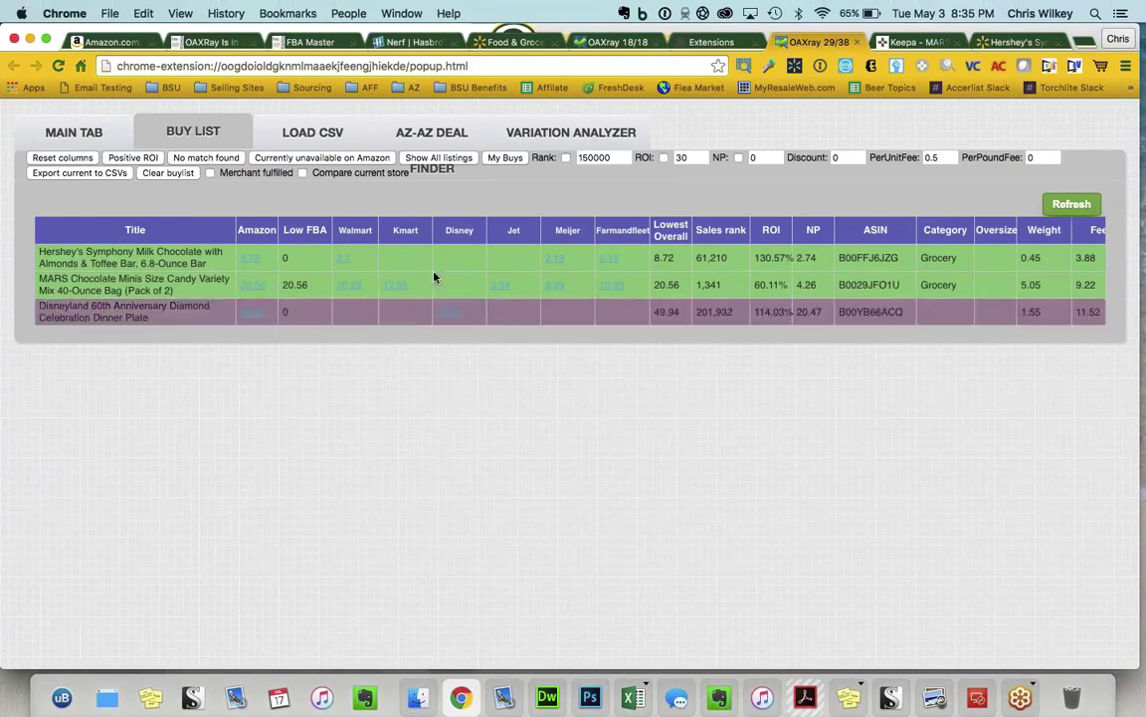
pyautogui.click(1075, 206)
# Step: Open the Amazon and Disney Store pages for the Disneyland 60th Anniversary plate, compare the products, and close both pages
pyautogui.click(251, 317)
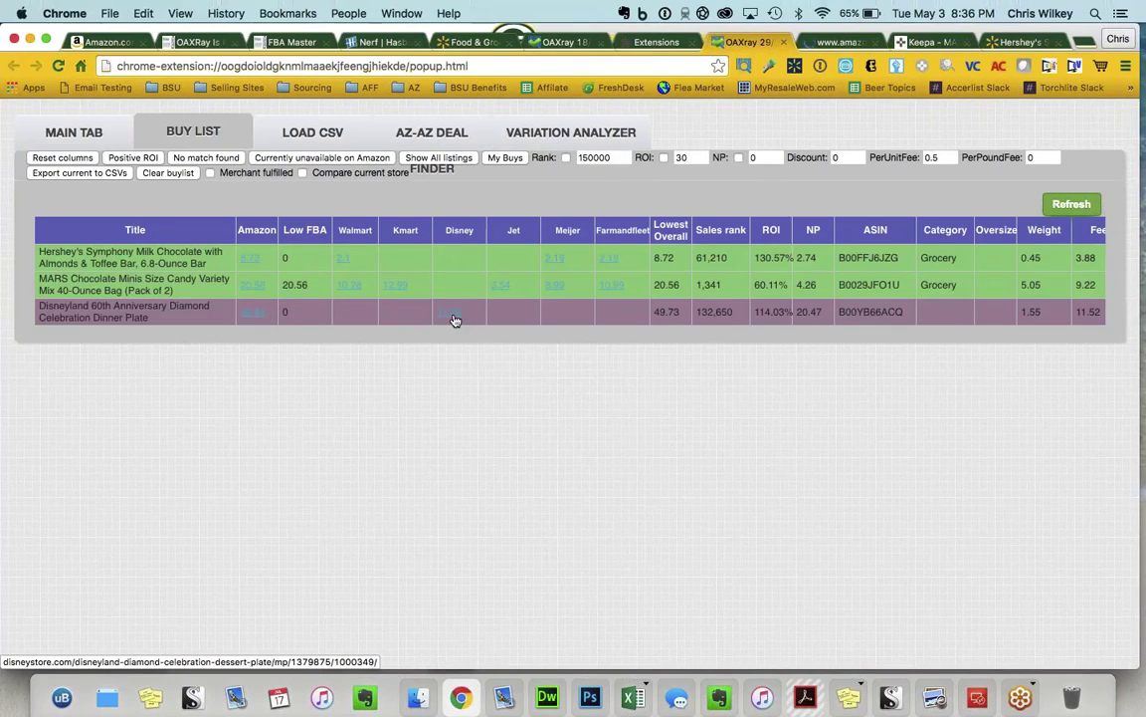
pyautogui.click(453, 320)
pyautogui.click(784, 42)
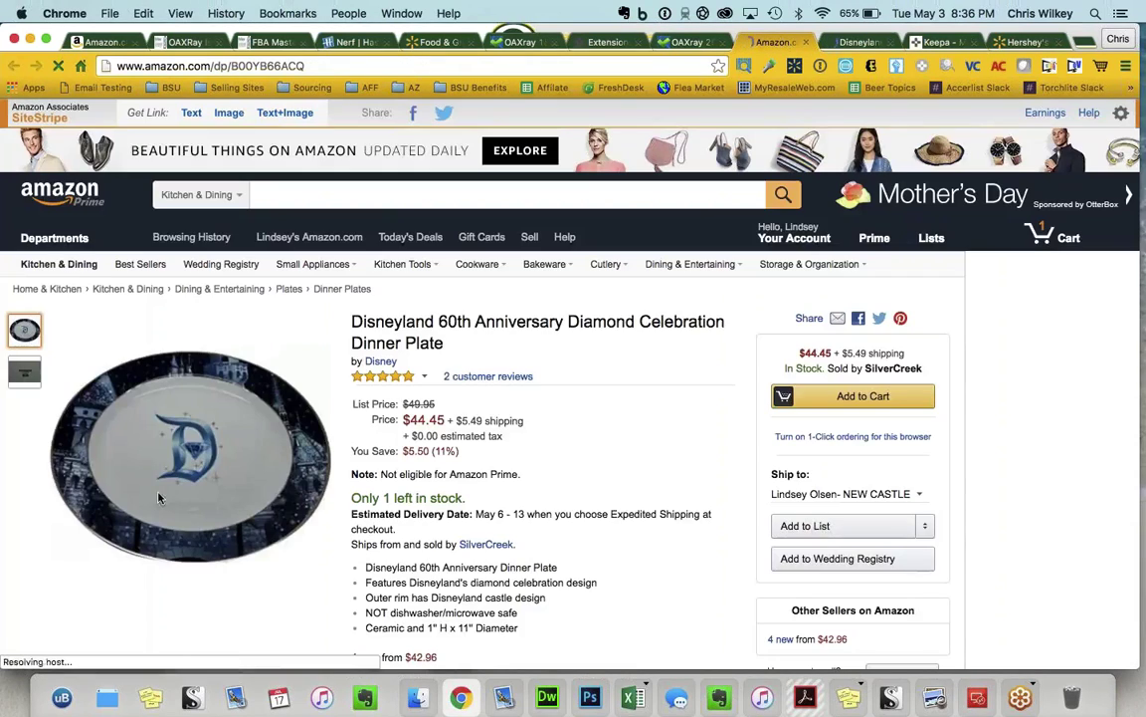
pyautogui.click(858, 42)
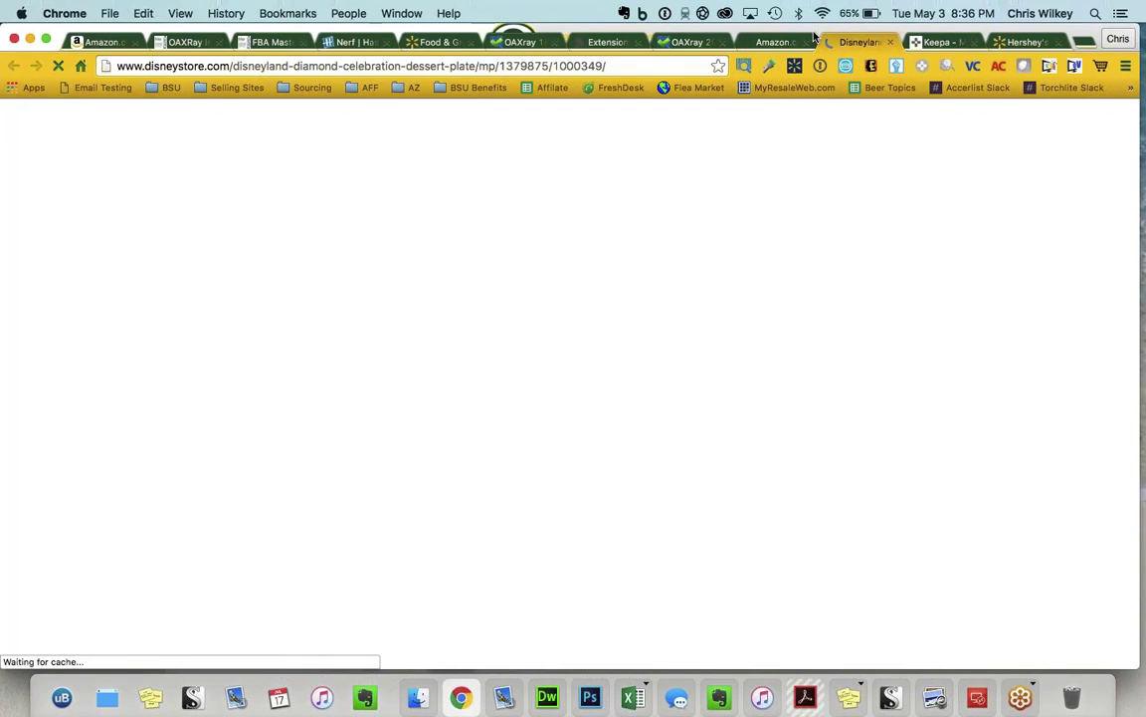
pyautogui.scroll(-1, 399, 394)
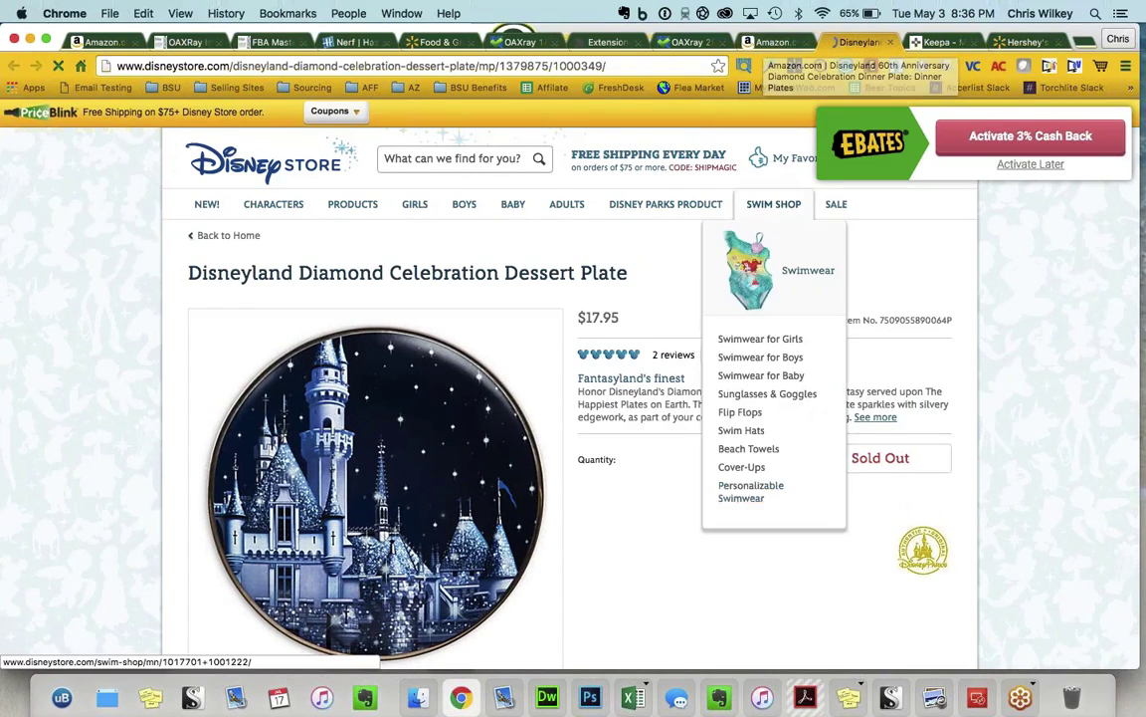
pyautogui.press('super+w')
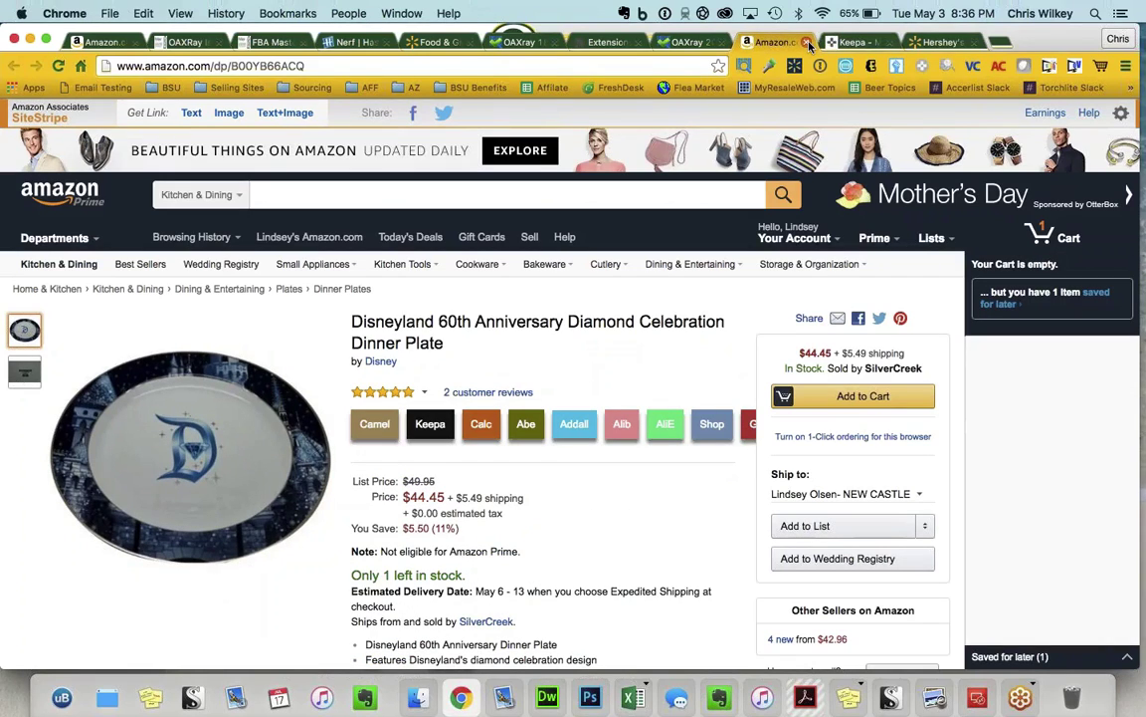
pyautogui.click(808, 44)
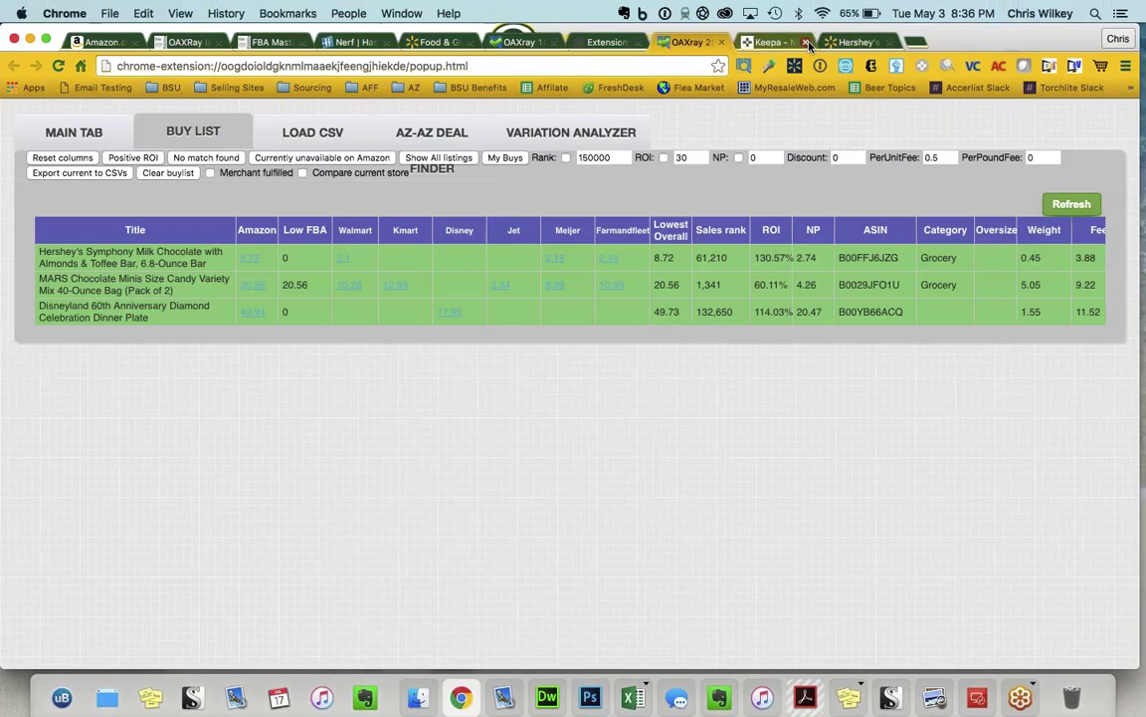
# Step: Return to the main report, remove the Jet column and restore it by resetting the columns
pyautogui.click(81, 141)
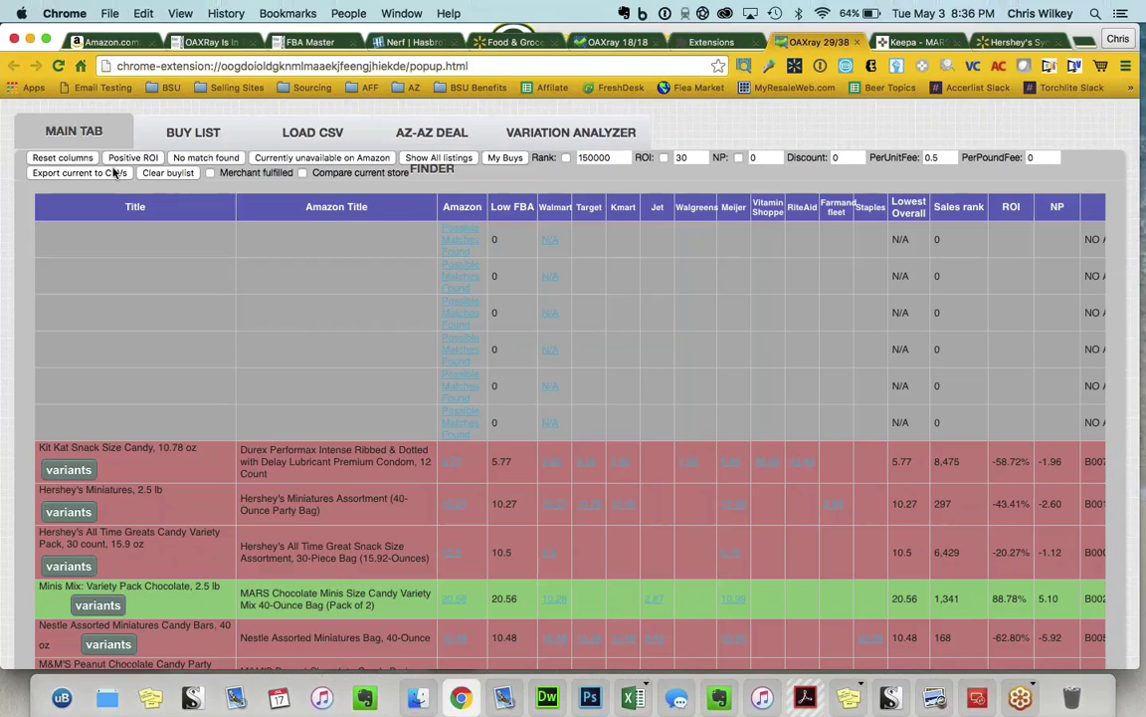
pyautogui.moveTo(656, 206)
pyautogui.mouseDown()
pyautogui.moveTo(687, 184)
pyautogui.moveTo(651, 185)
pyautogui.mouseUp()
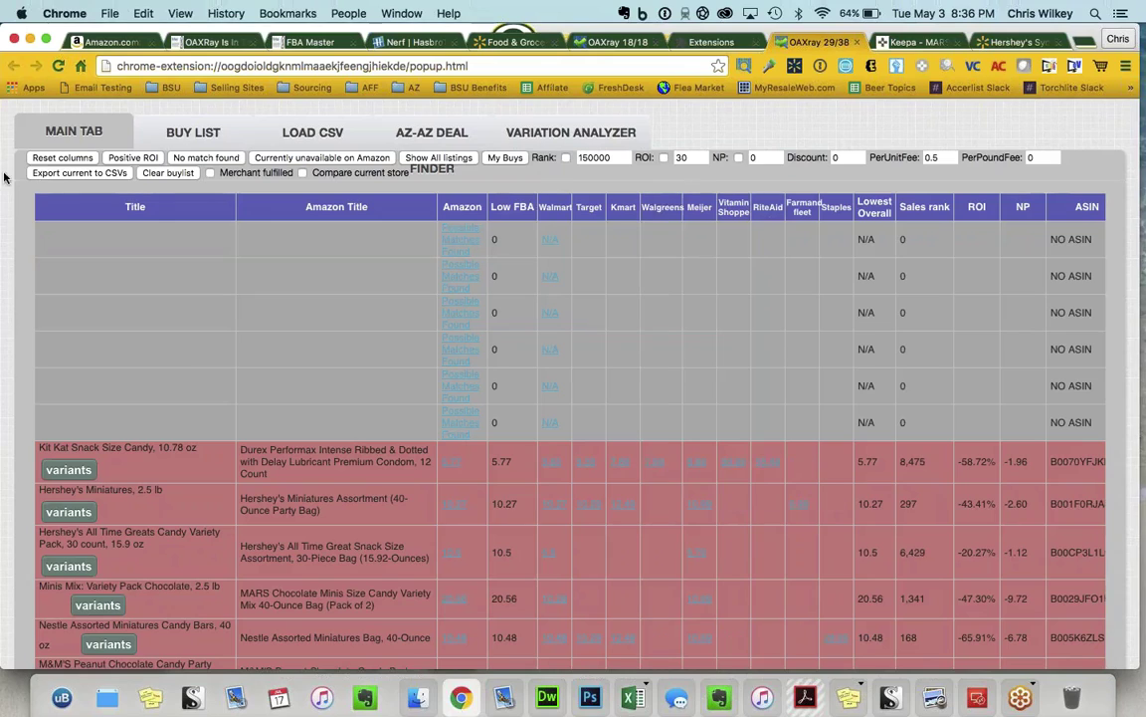
pyautogui.click(54, 160)
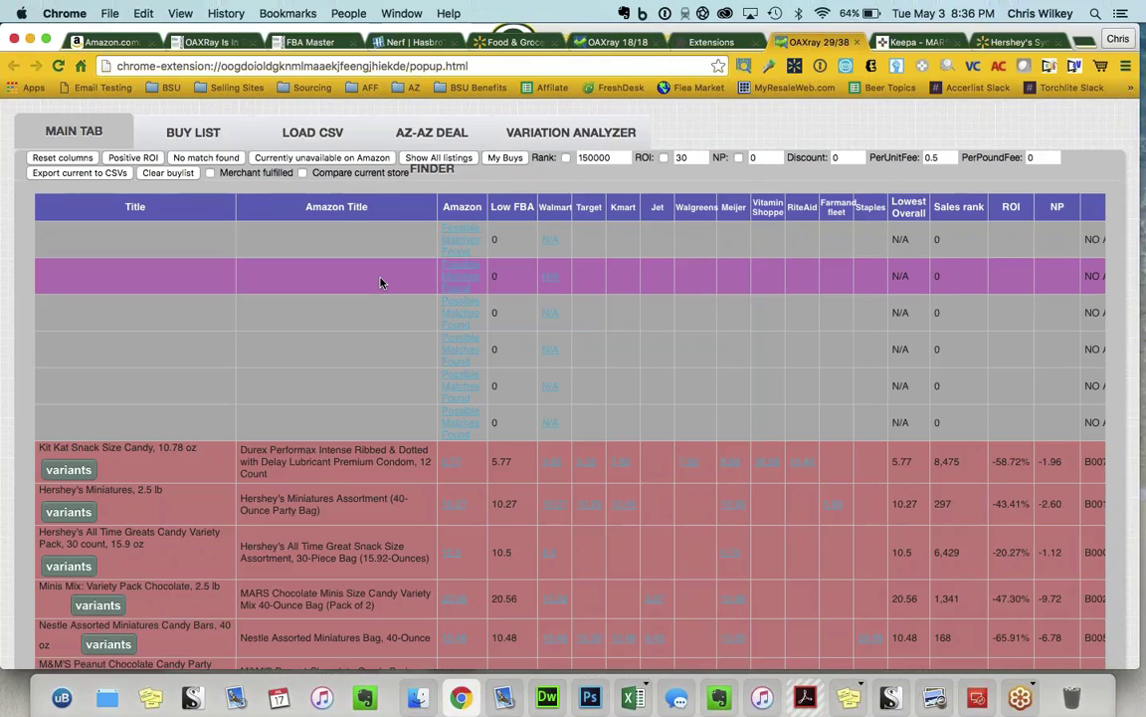
# Step: Filter the main report to listings with positive ROI, and restore the complete set of listings
pyautogui.scroll(-10, 380, 283)
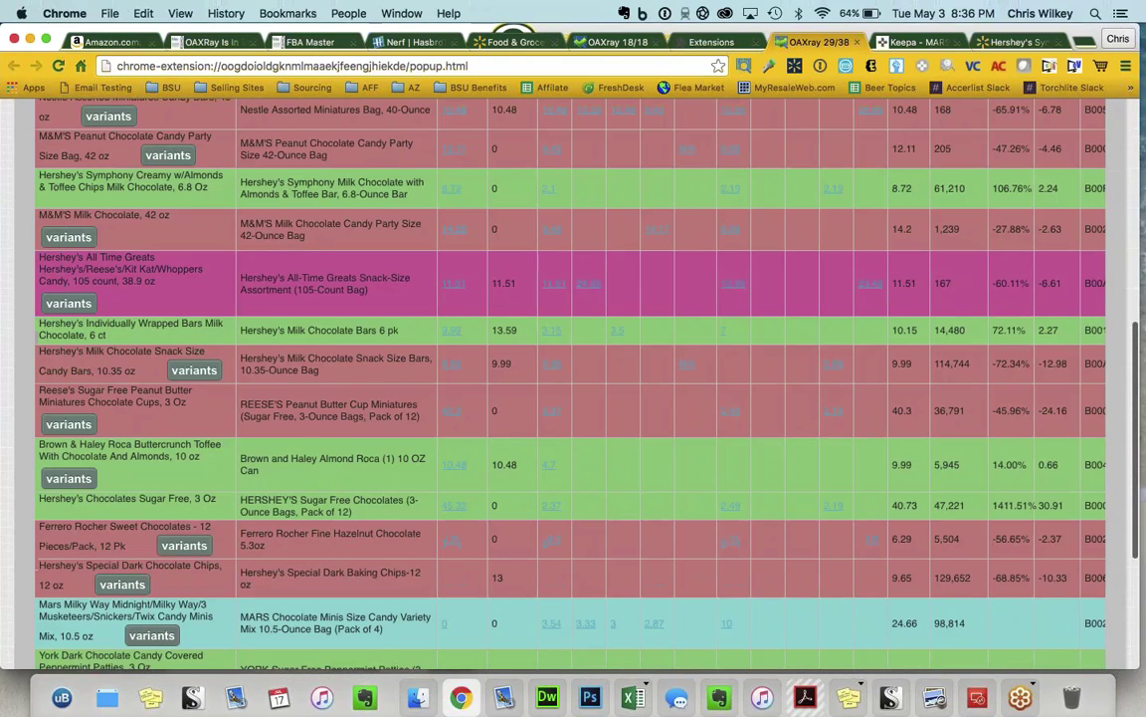
pyautogui.scroll(-4, 380, 282)
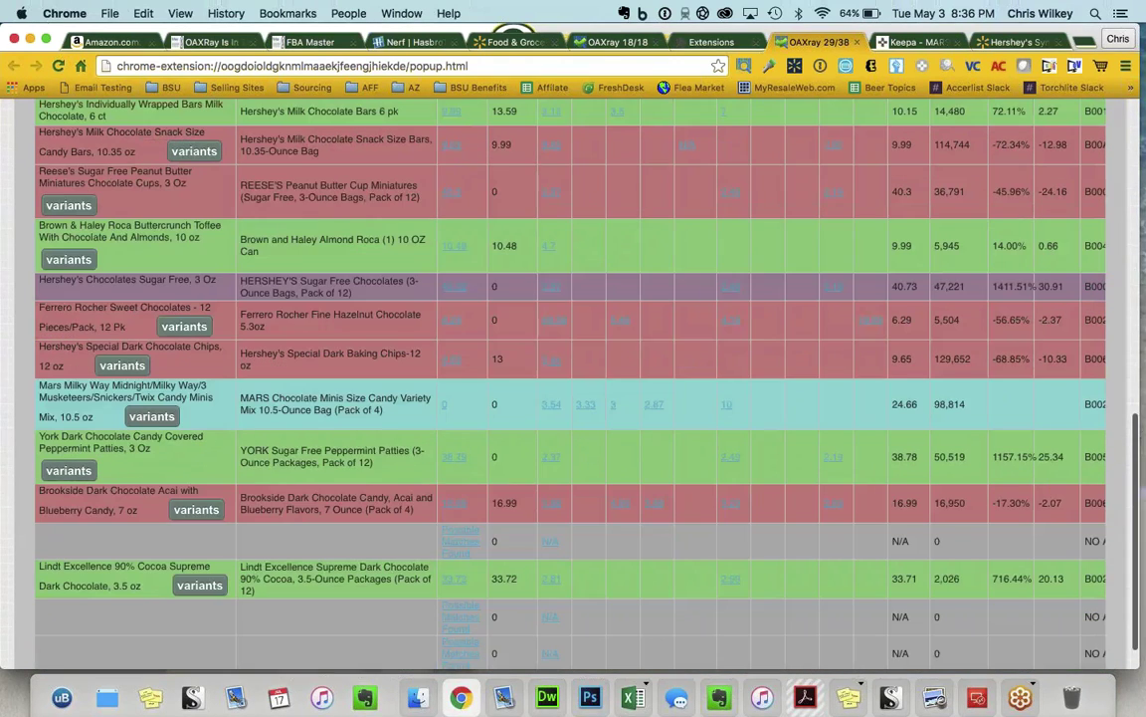
pyautogui.scroll(-1, 380, 282)
pyautogui.scroll(15, 380, 238)
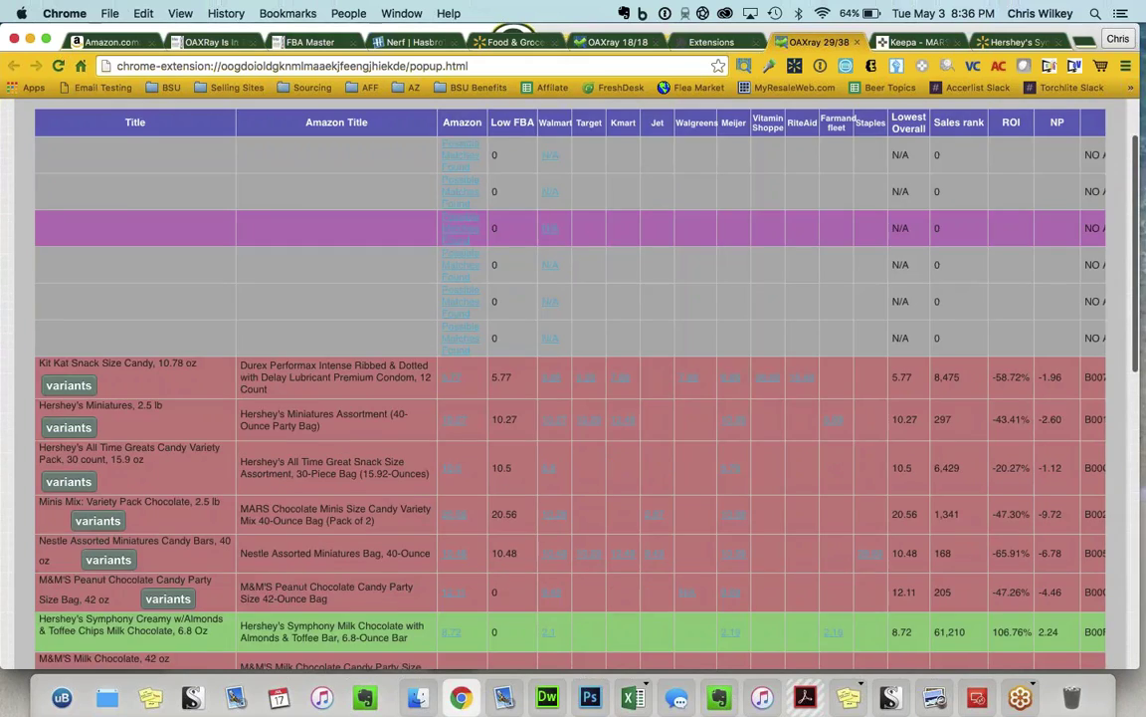
pyautogui.scroll(3, 380, 238)
pyautogui.click(127, 158)
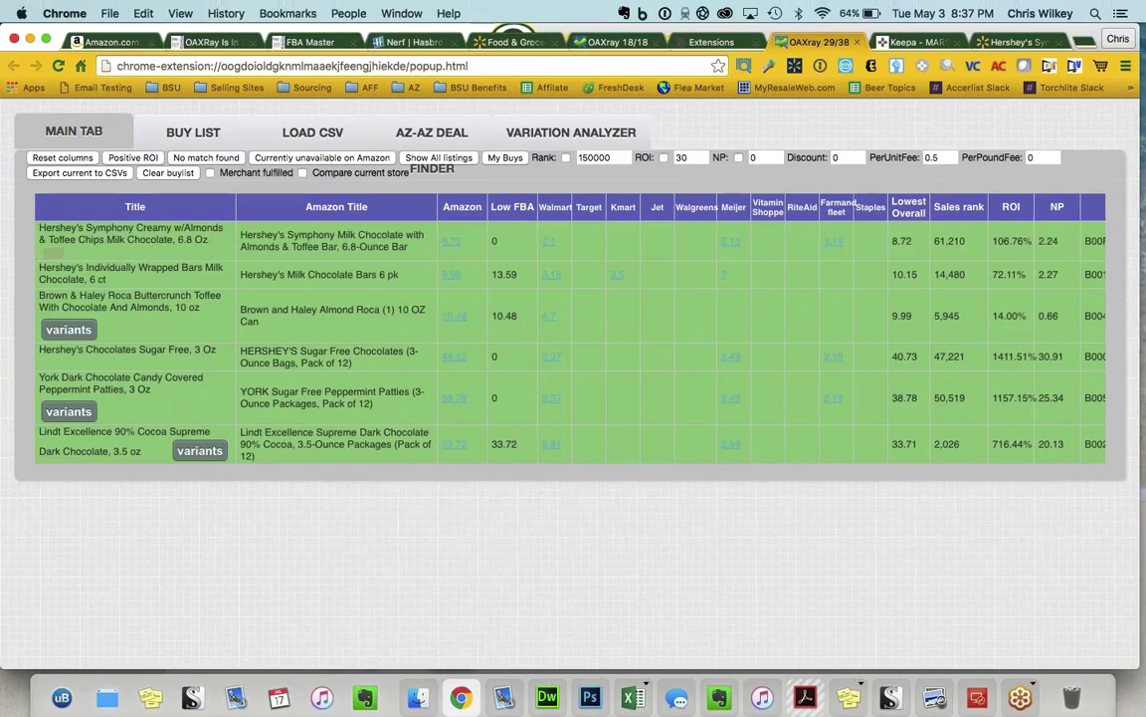
pyautogui.click(63, 159)
pyautogui.click(438, 158)
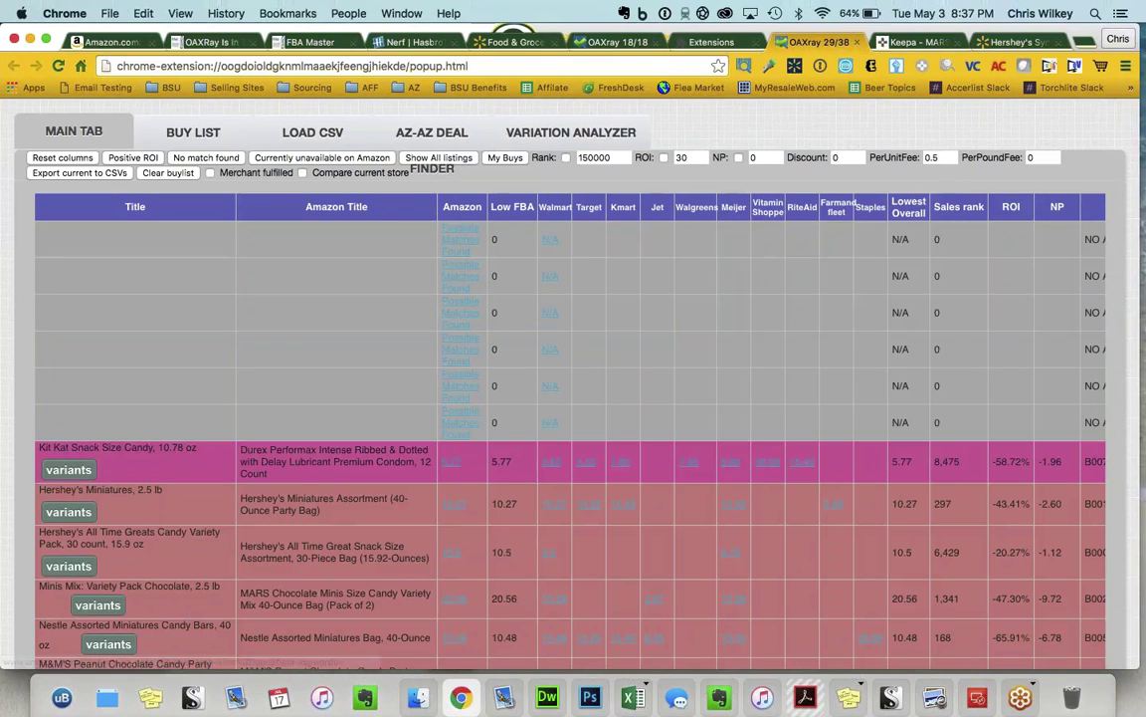
# Step: Look through the complete set of listings and filter the report to those with no match found
pyautogui.scroll(-3, 570, 398)
pyautogui.scroll(-15, 570, 398)
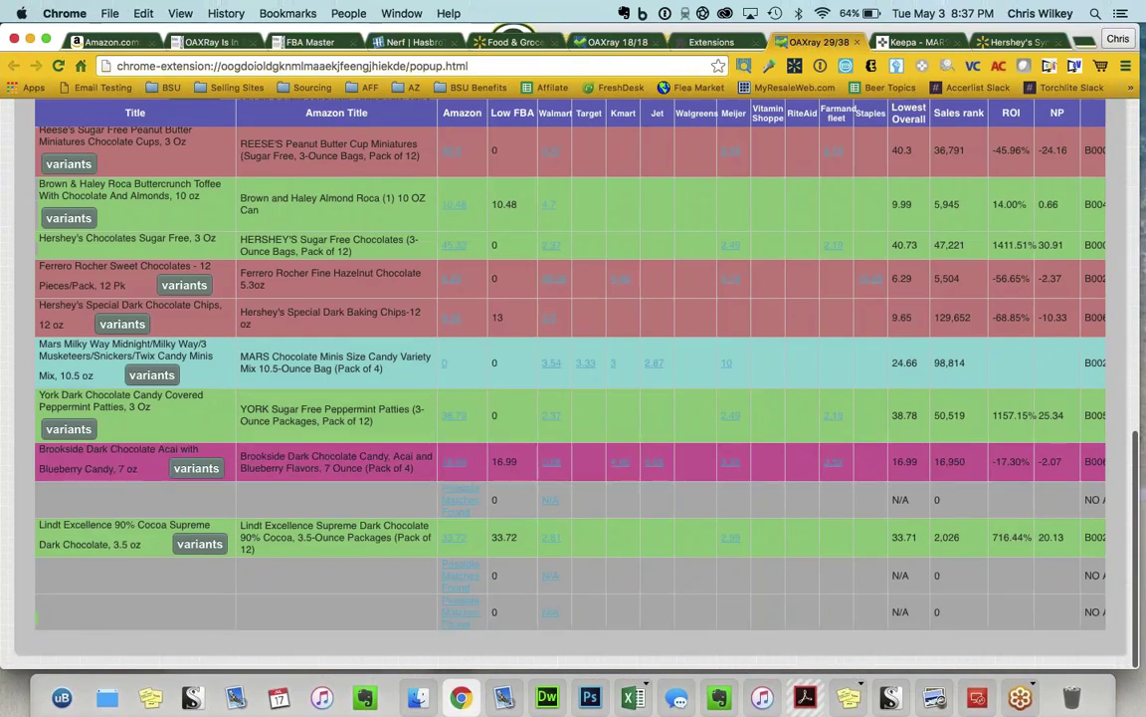
pyautogui.scroll(15, 570, 398)
pyautogui.click(194, 158)
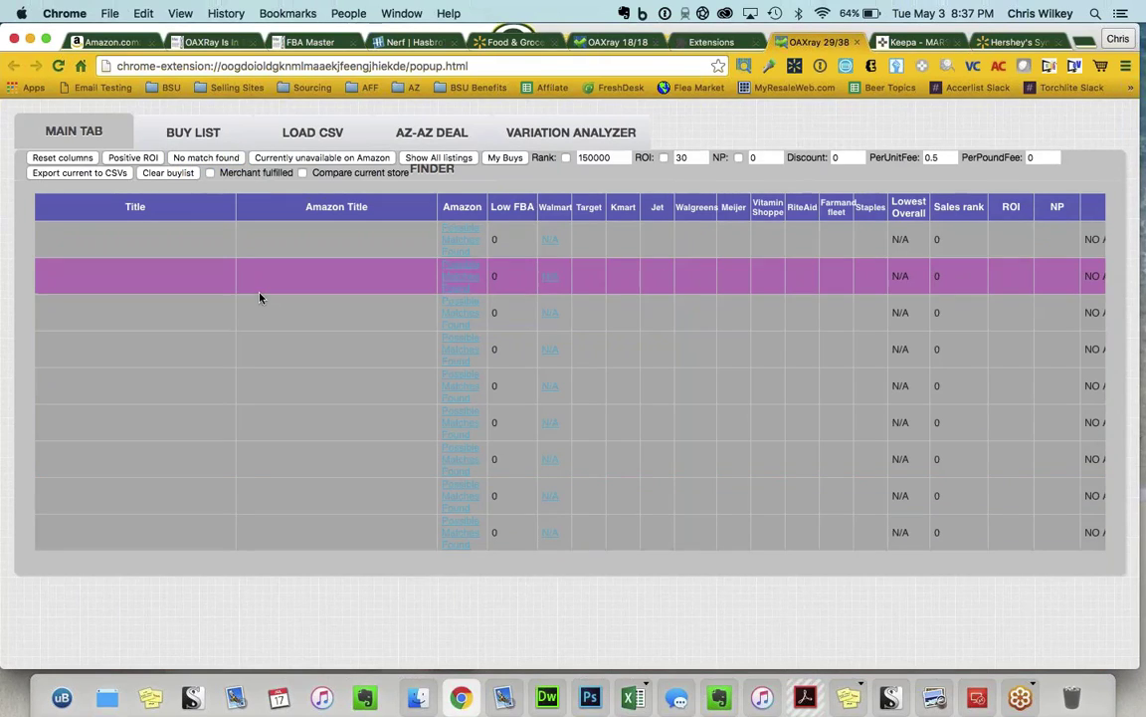
# Step: Check the Amazon possible-match link of an unmatched listing, close that page, and restore all listings in the report
pyautogui.hscroll(-1, 259, 298)
pyautogui.click(450, 285)
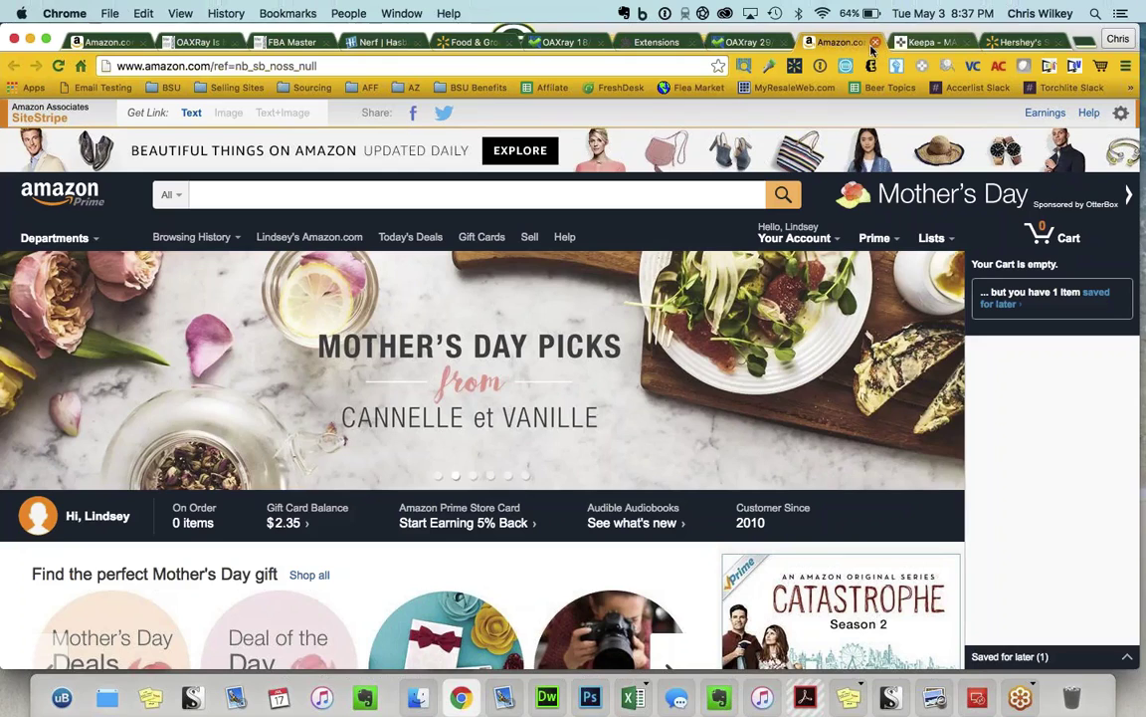
pyautogui.click(792, 47)
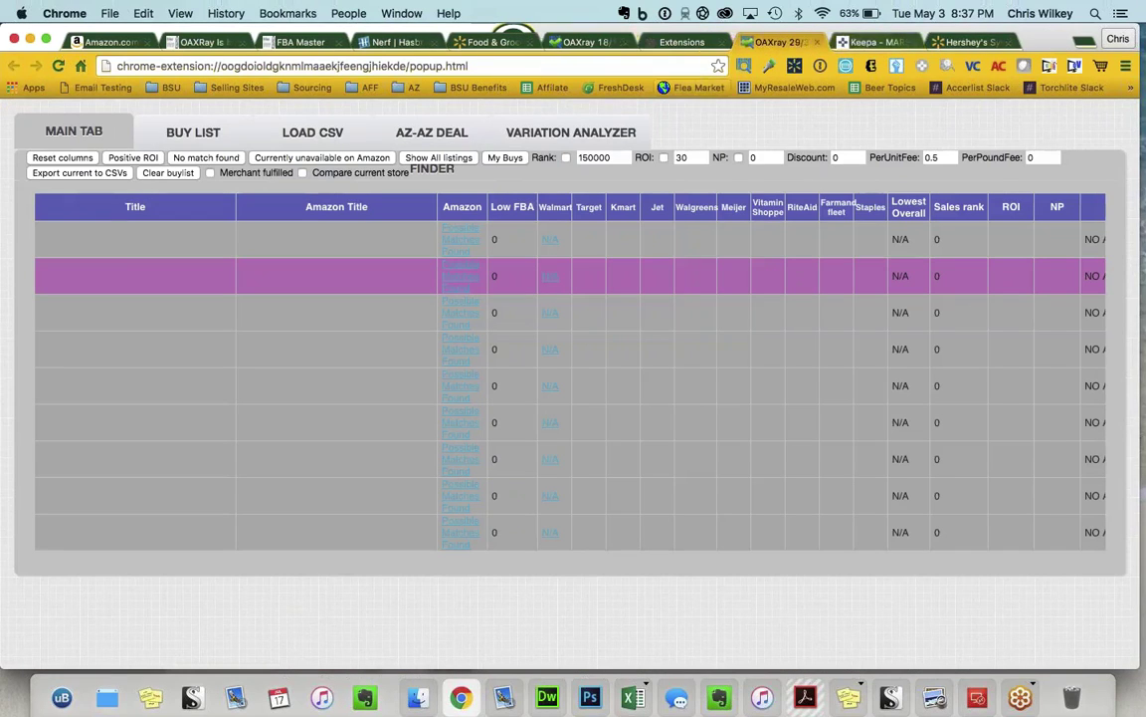
pyautogui.click(448, 159)
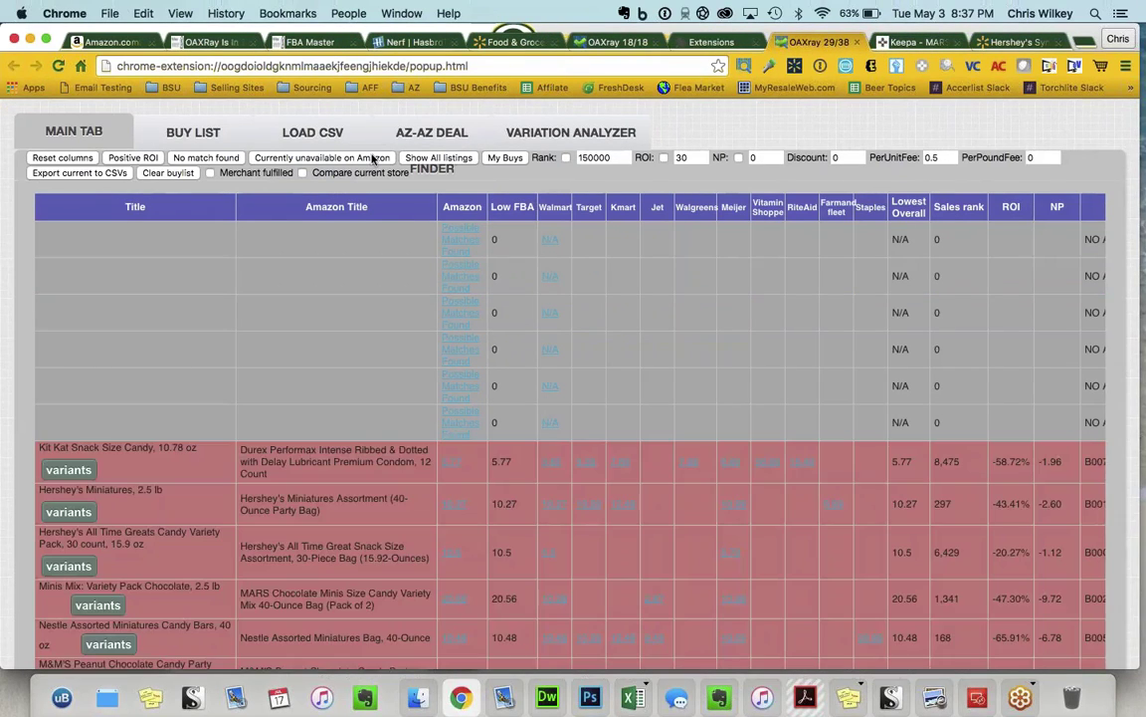
# Step: Filter to listings currently unavailable on Amazon, check the seller offers for the MARS Minis Variety Mix, and restore all listings
pyautogui.click(273, 157)
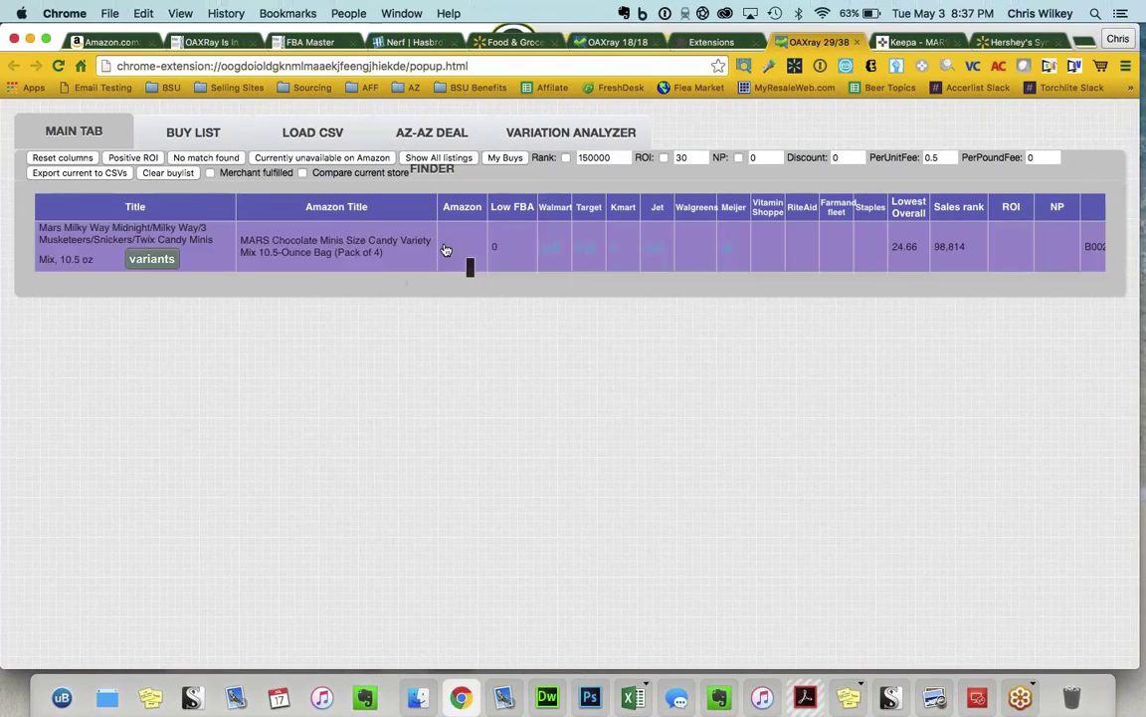
pyautogui.click(444, 247)
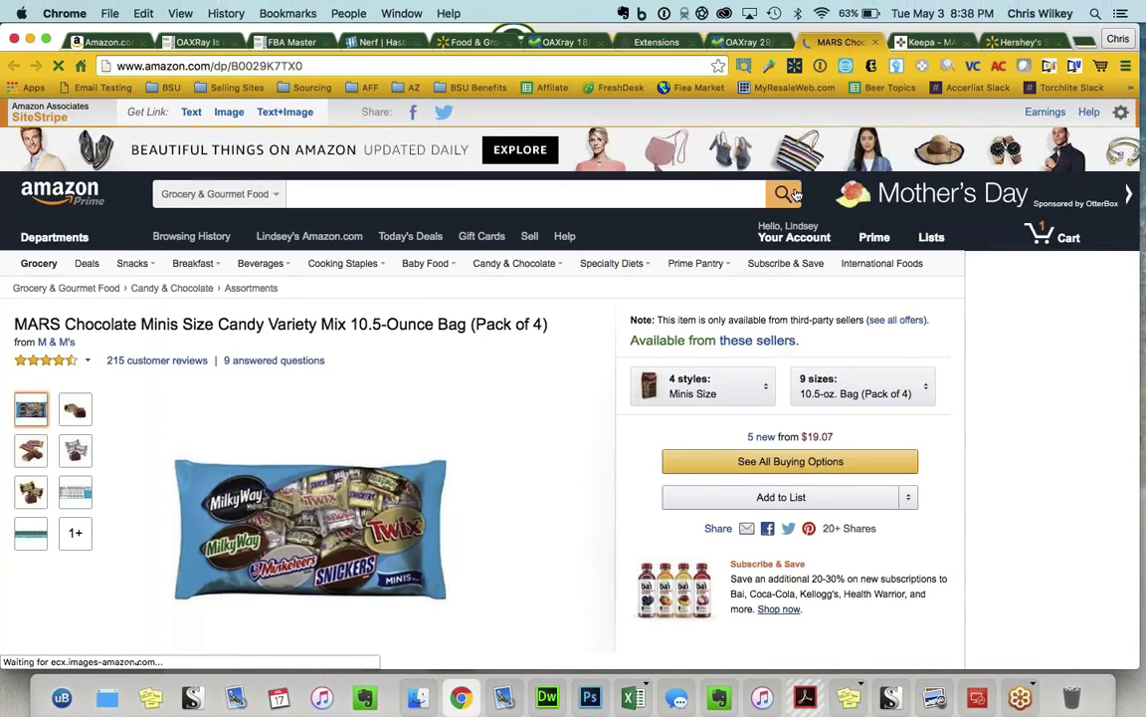
pyautogui.click(740, 277)
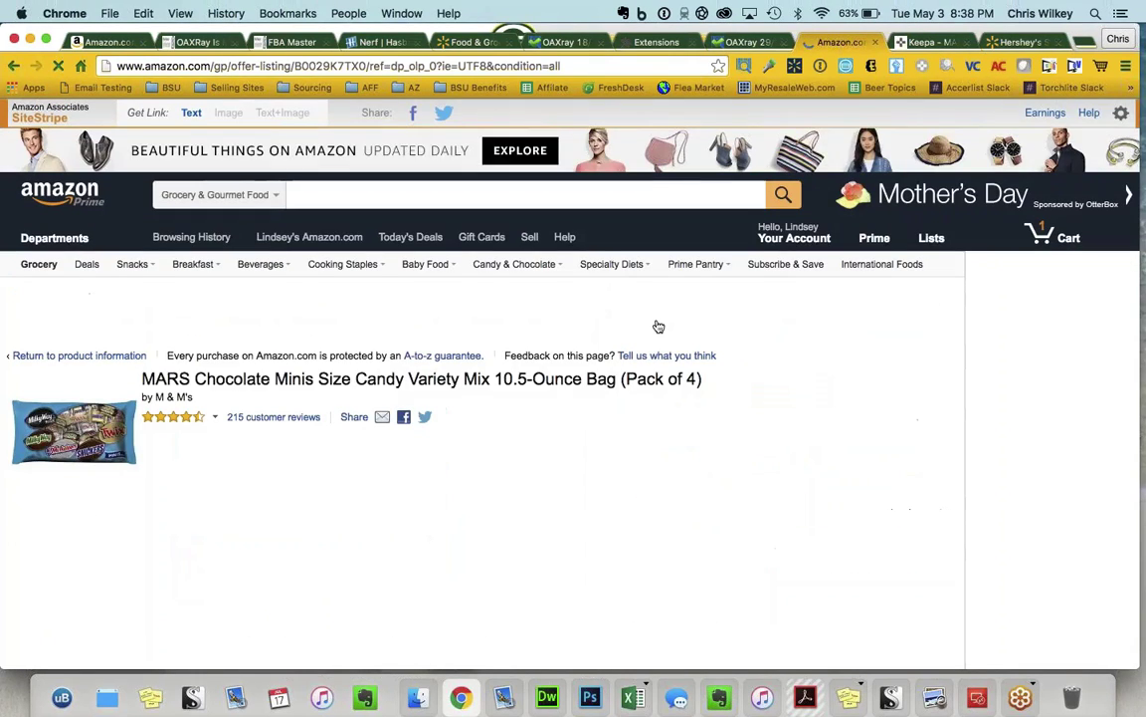
pyautogui.scroll(-3, 683, 283)
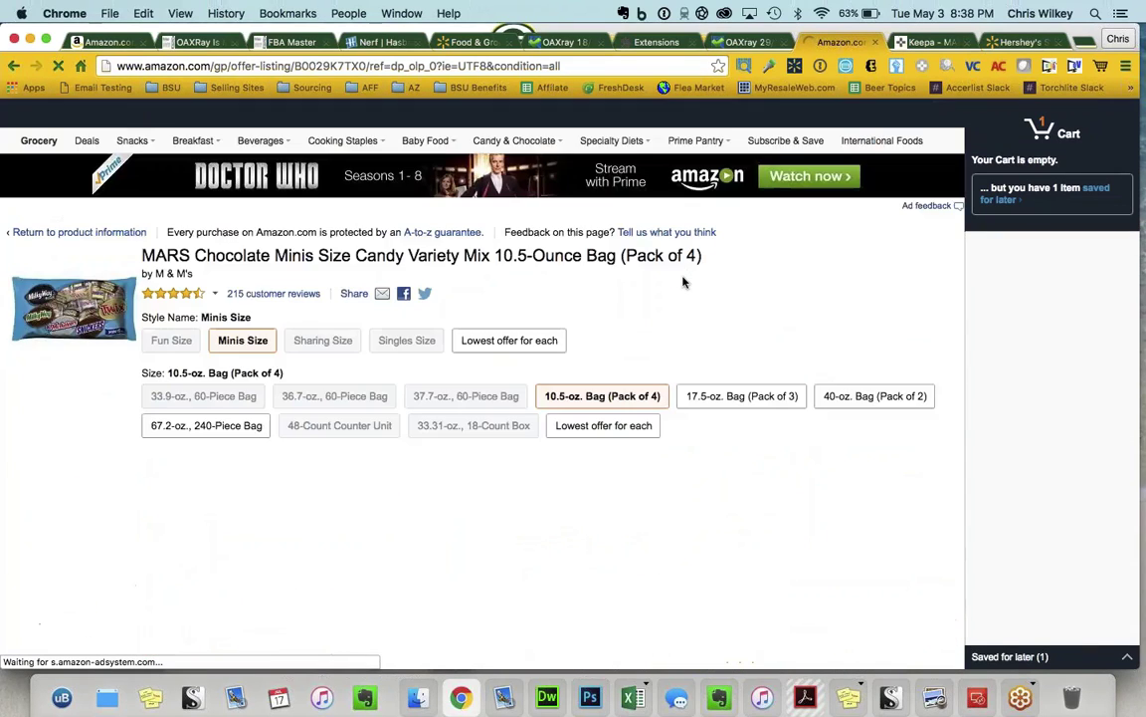
pyautogui.click(875, 43)
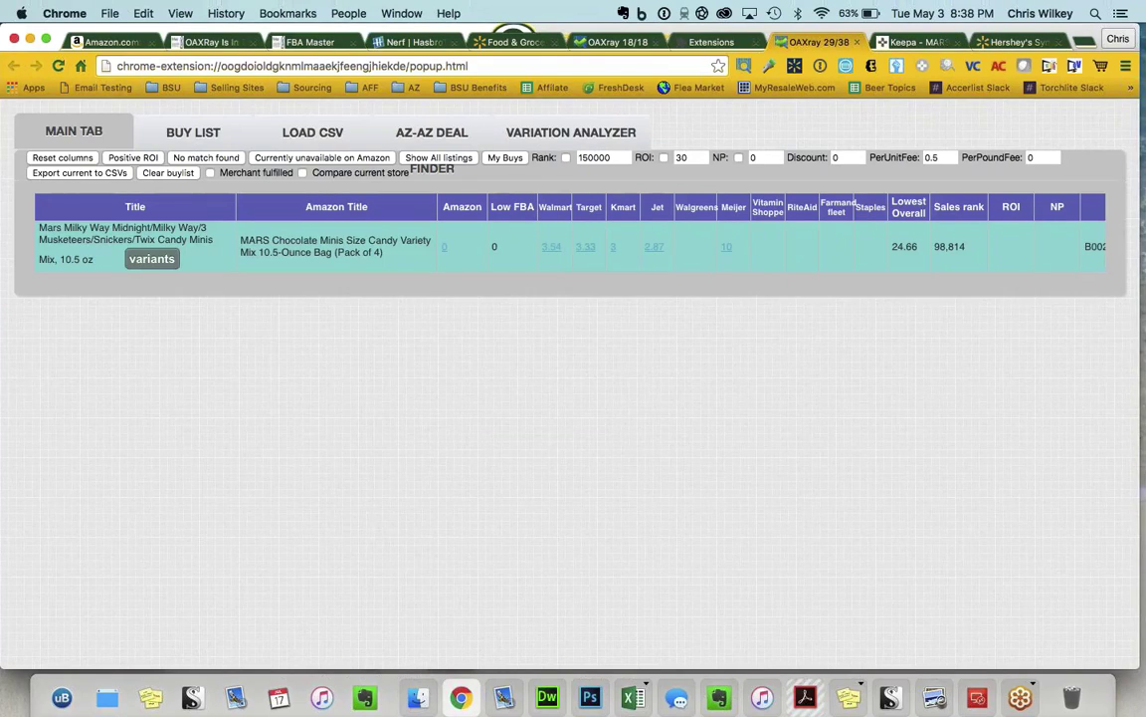
pyautogui.click(450, 159)
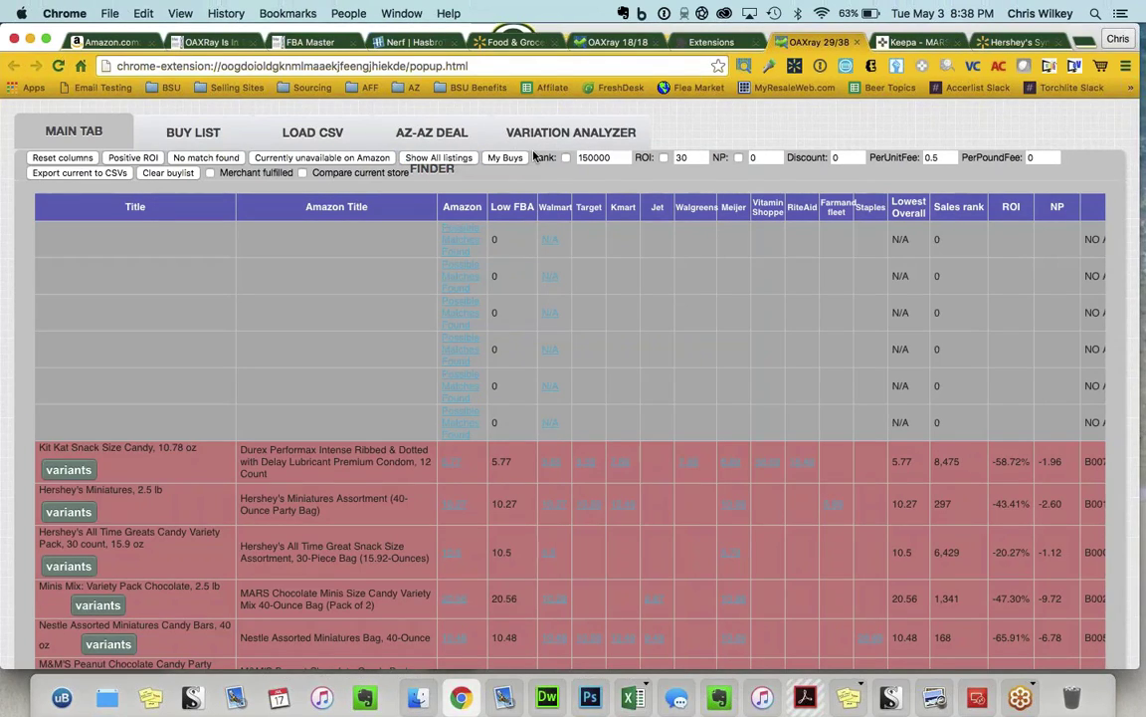
# Step: Enable the buying criteria with rank 150000, ROI 30 and NP 1, and show only the listings that meet them
pyautogui.click(537, 157)
pyautogui.click(504, 167)
pyautogui.click(565, 158)
pyautogui.click(544, 157)
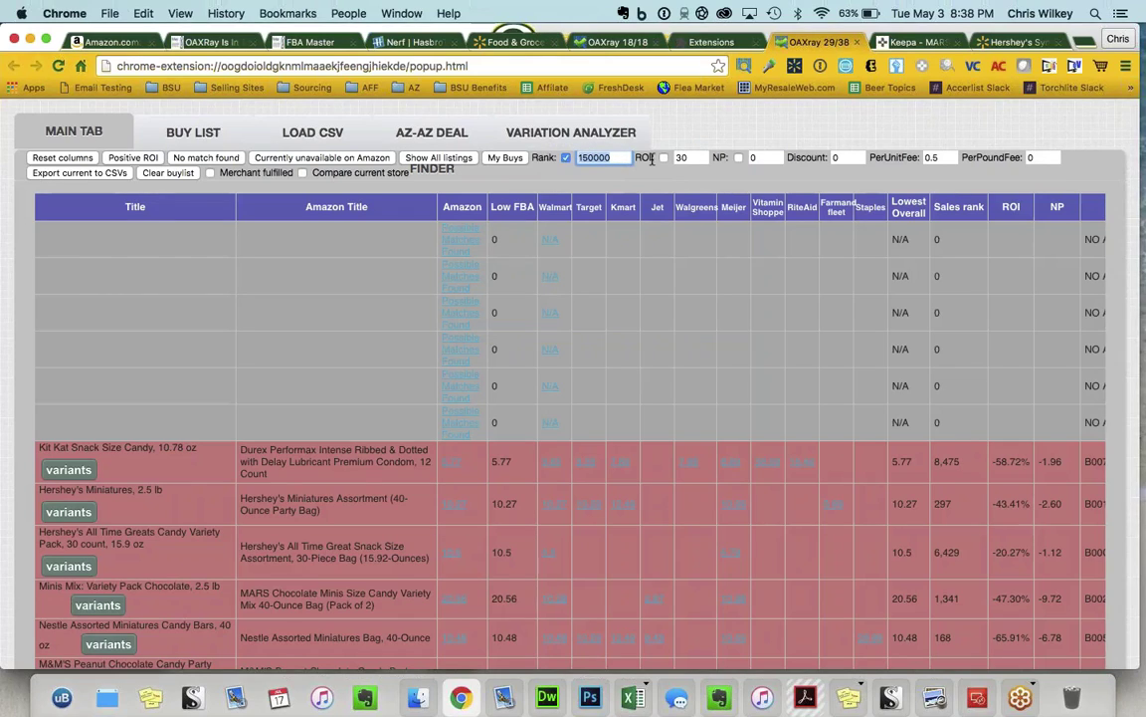
pyautogui.click(645, 158)
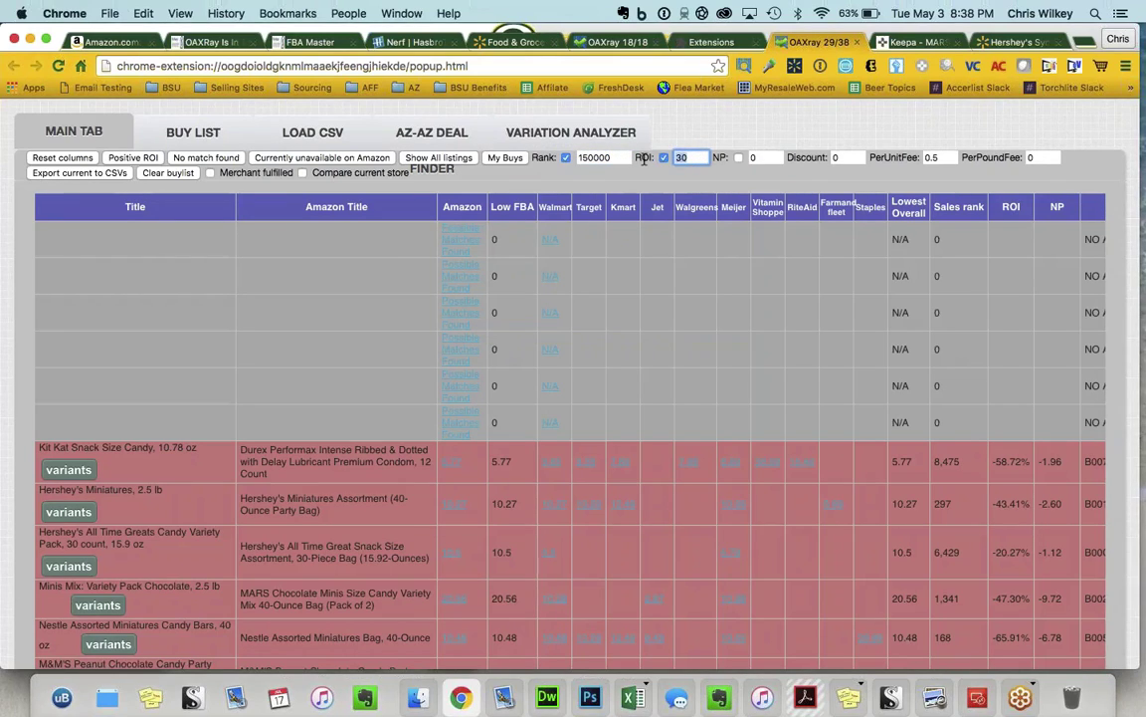
pyautogui.click(760, 157)
pyautogui.press('BackSpace')
pyautogui.write('1')
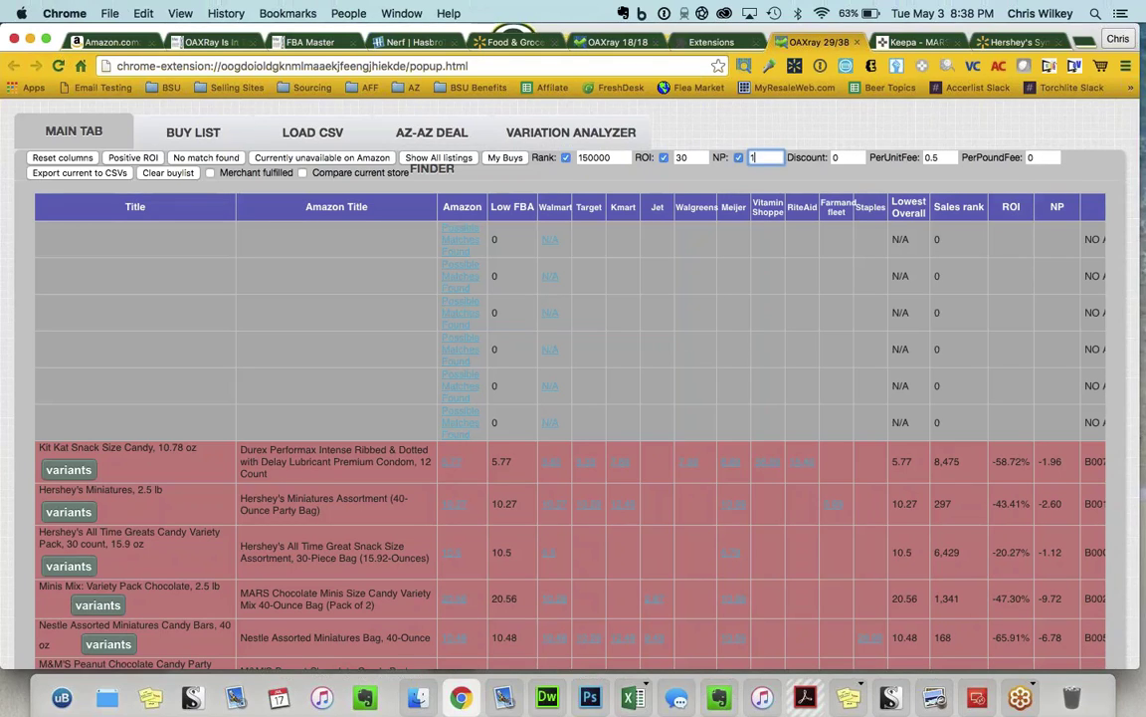
pyautogui.click(505, 159)
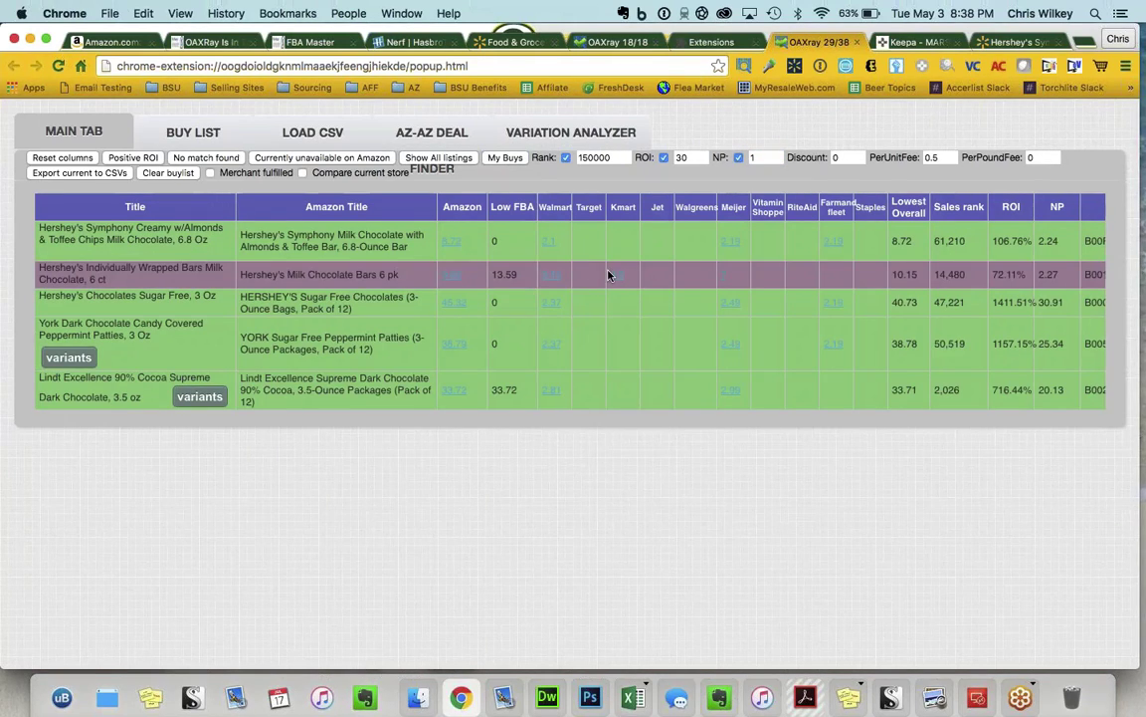
# Step: Review the matching listings, set the discount to 30, and reapply the My Buys filter
pyautogui.hscroll(3, 610, 274)
pyautogui.hscroll(-3, 515, 334)
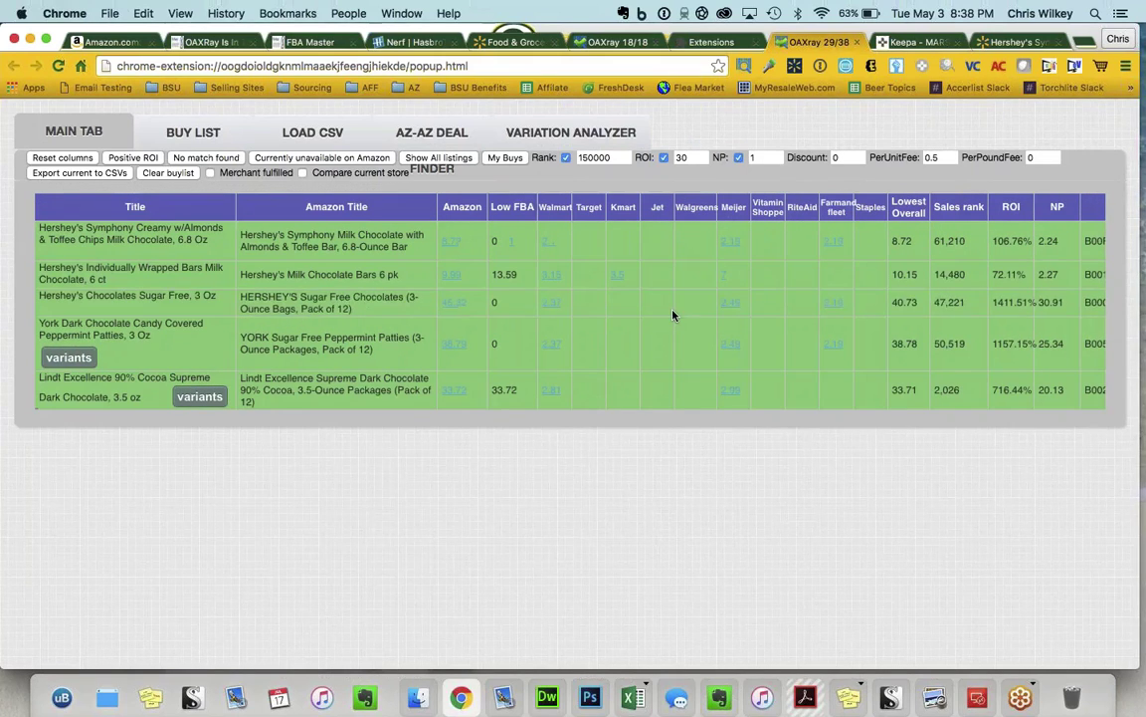
pyautogui.hscroll(2, 673, 314)
pyautogui.hscroll(-3, 672, 314)
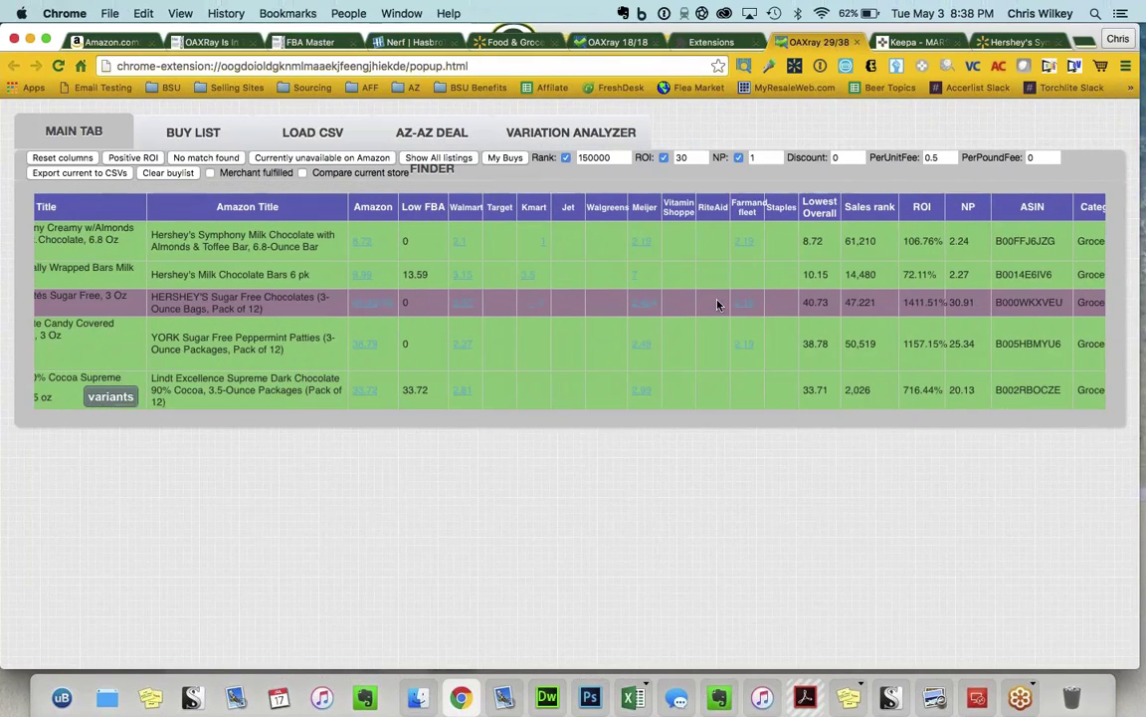
pyautogui.click(847, 157)
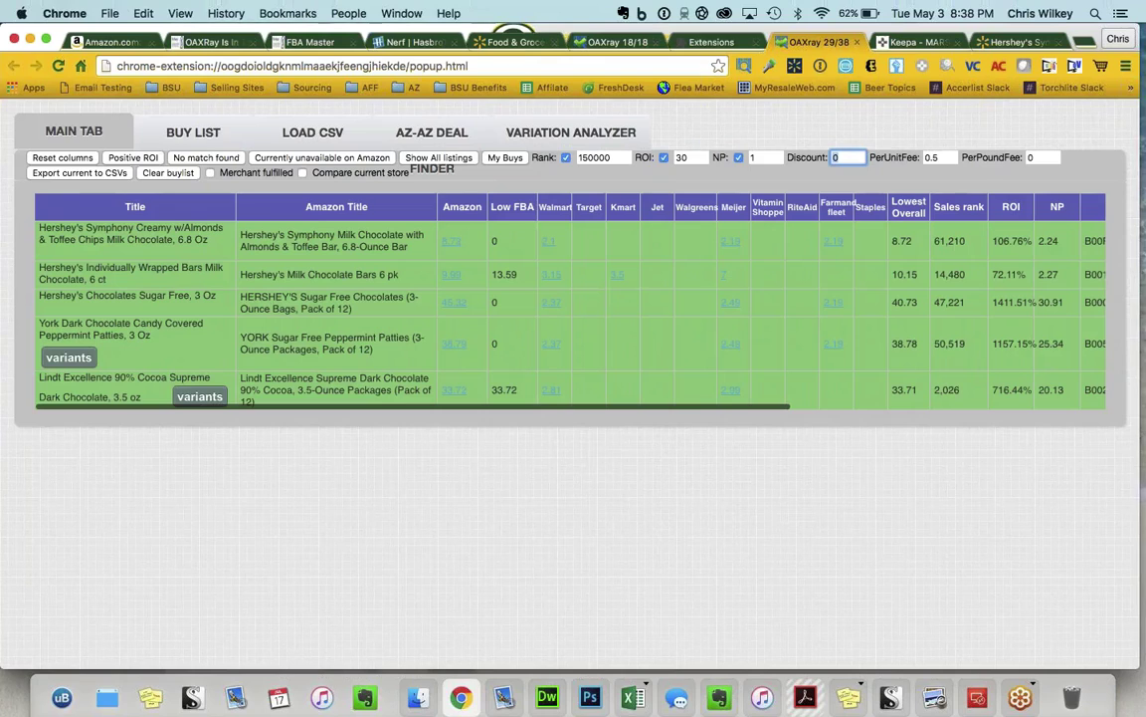
pyautogui.write('30')
pyautogui.click(495, 159)
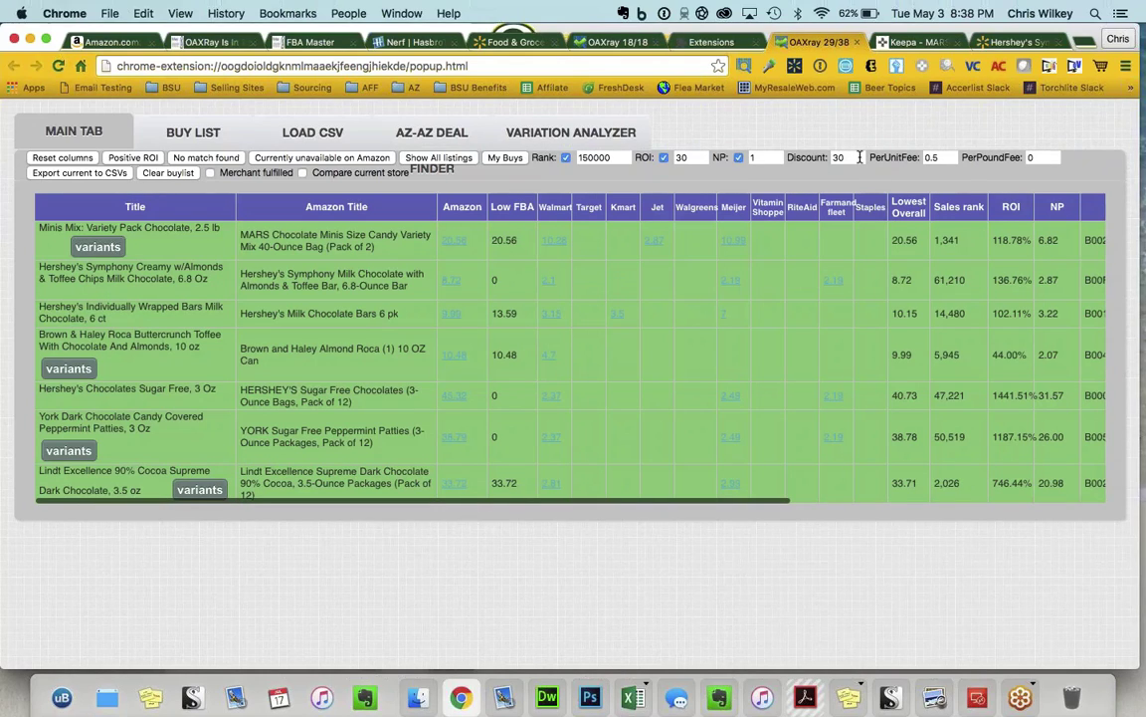
# Step: Set the per-pound fee to .5 and check the weight and fee columns of the matching listings
pyautogui.click(905, 157)
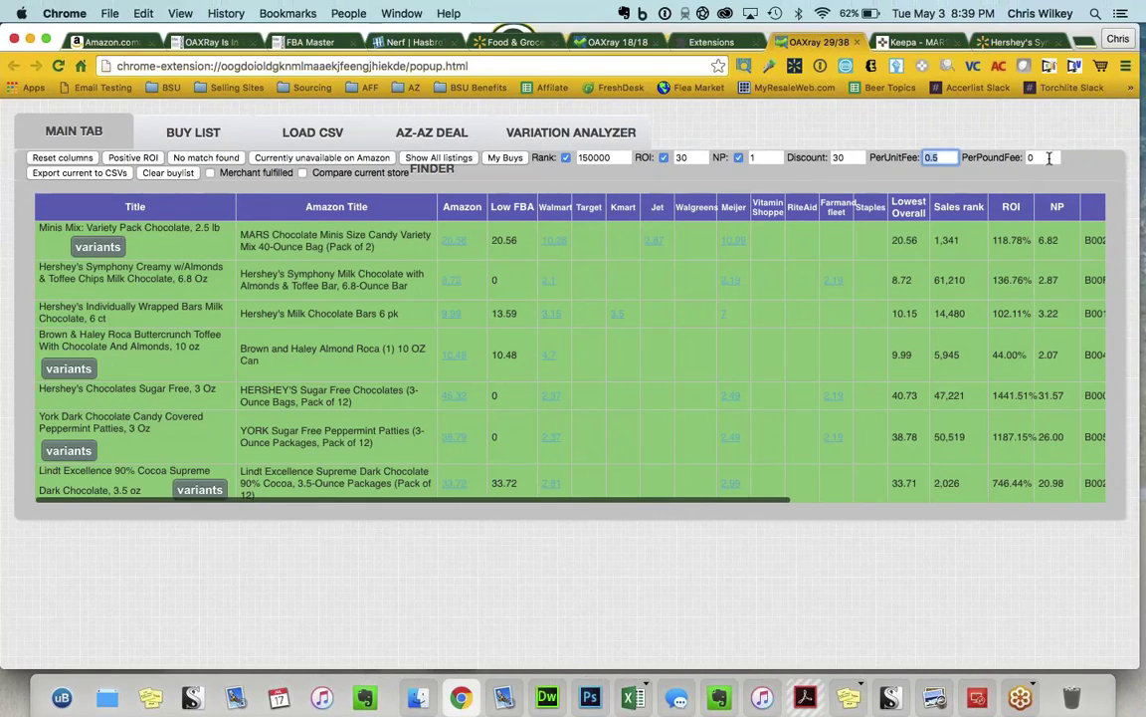
pyautogui.press('Tab')
pyautogui.press('BackSpace')
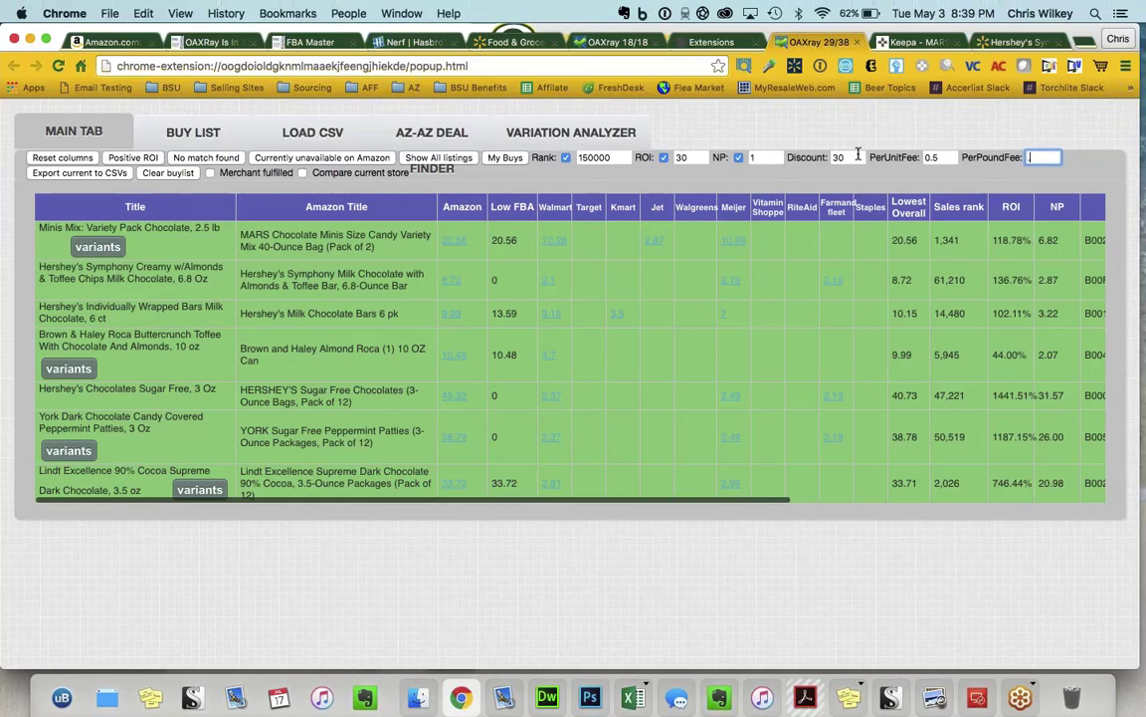
pyautogui.write('.55')
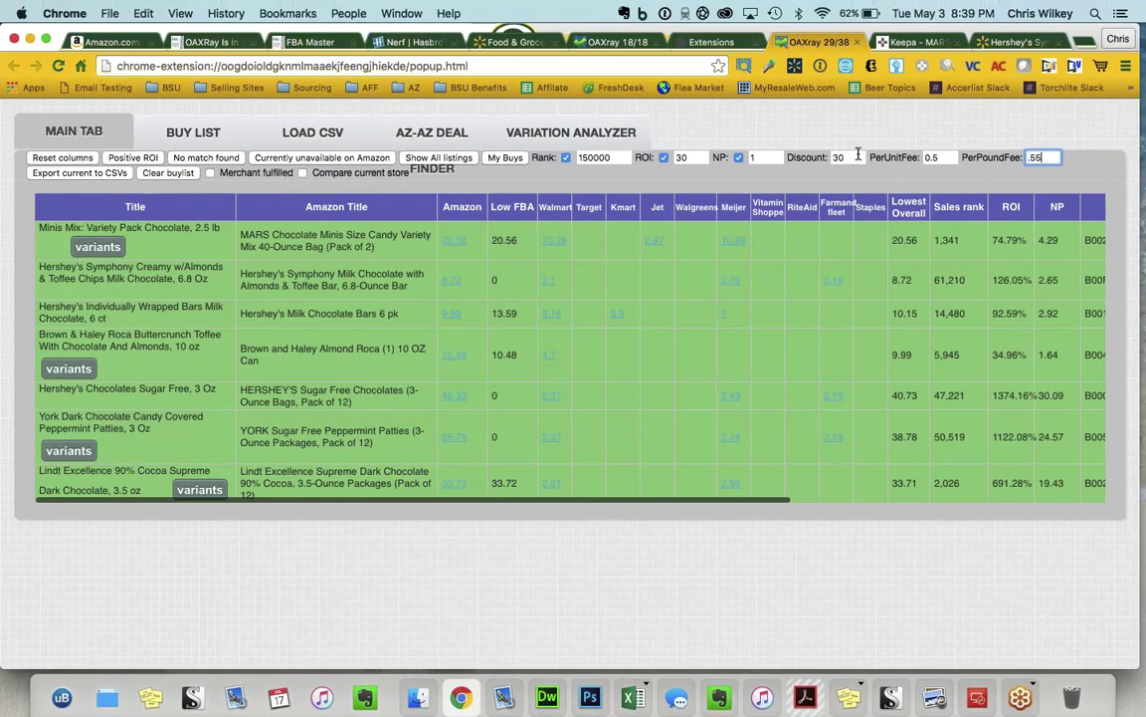
pyautogui.press('BackSpace')
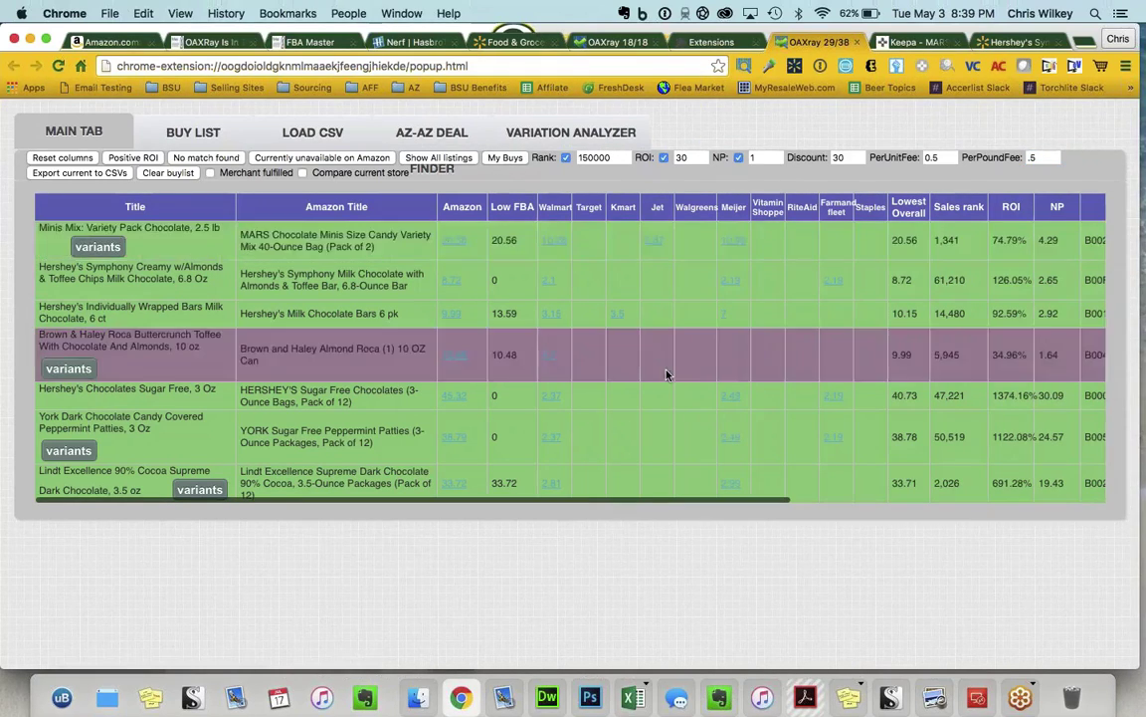
pyautogui.hscroll(10, 935, 257)
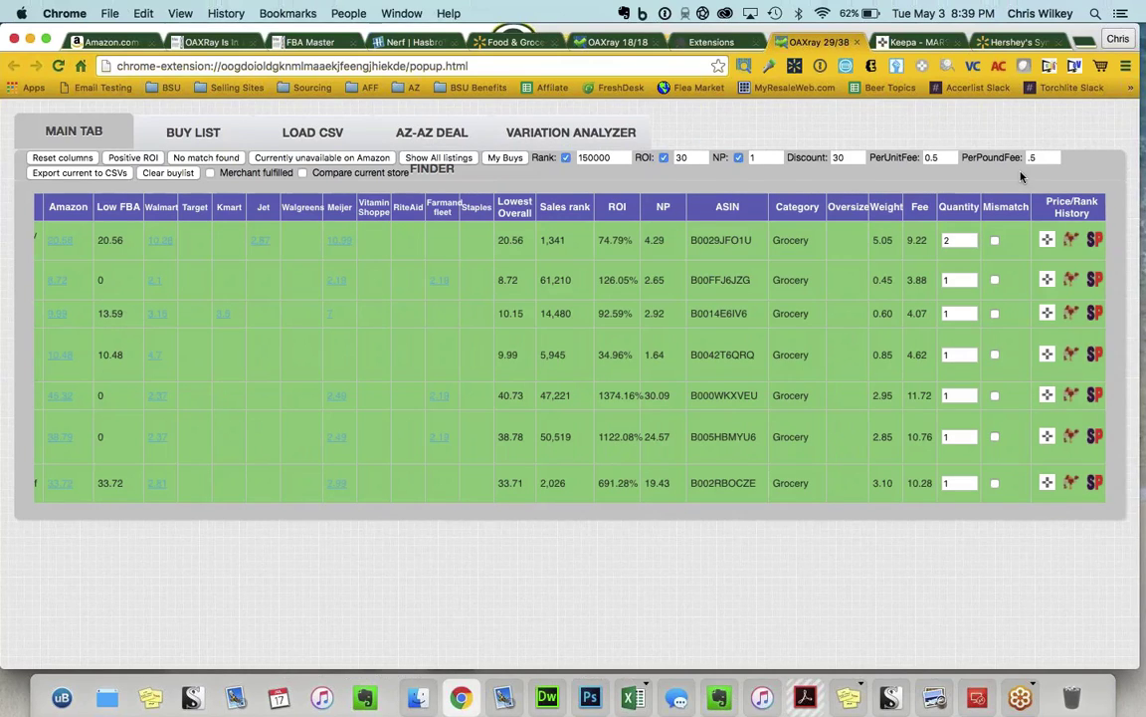
pyautogui.hscroll(-2, 569, 344)
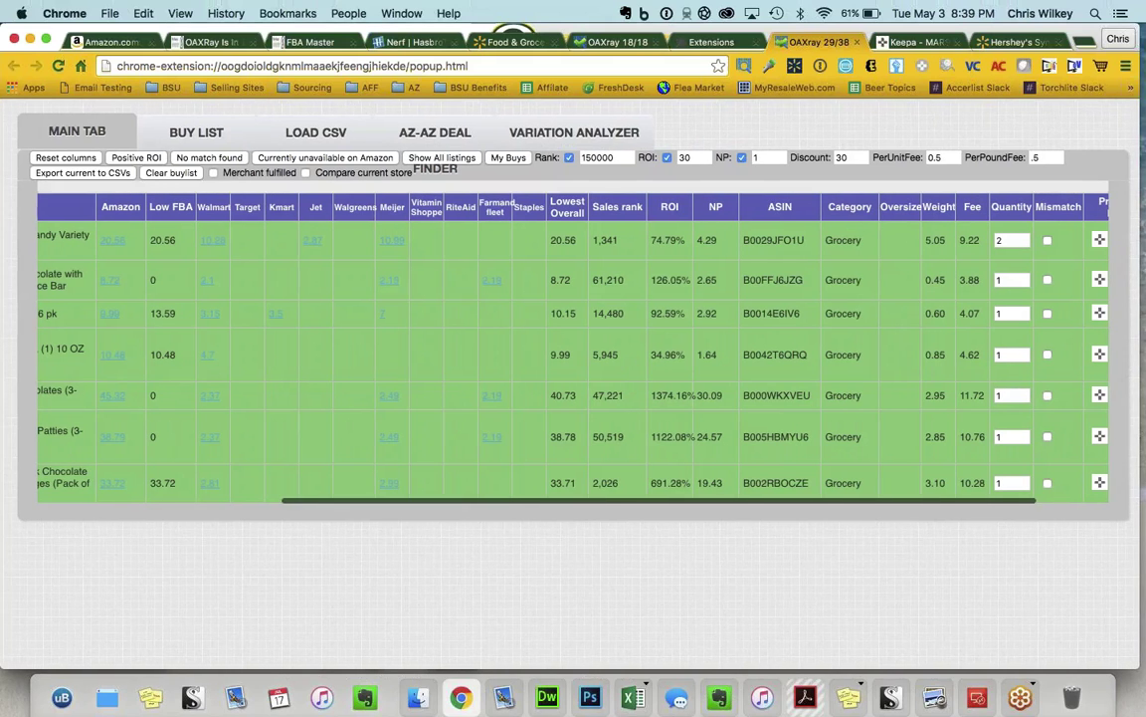
# Step: Switch the calculations to merchant fulfilled, compare the fees and ROI, and switch the option back off
pyautogui.click(210, 174)
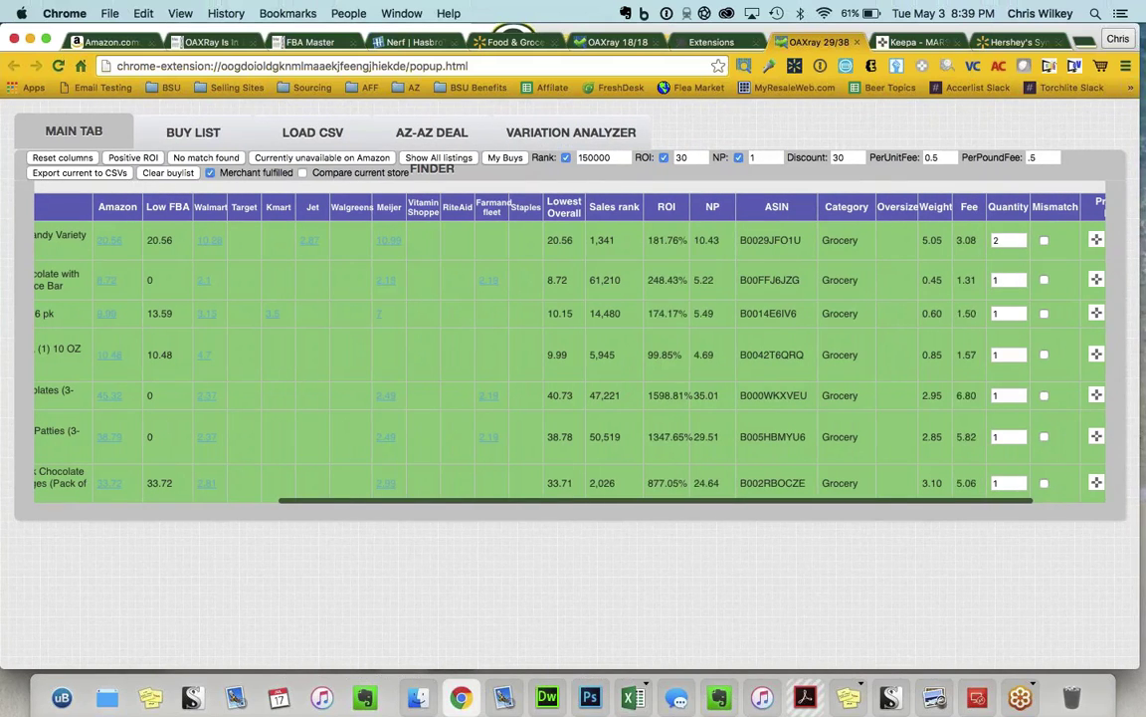
pyautogui.hscroll(-4, 264, 273)
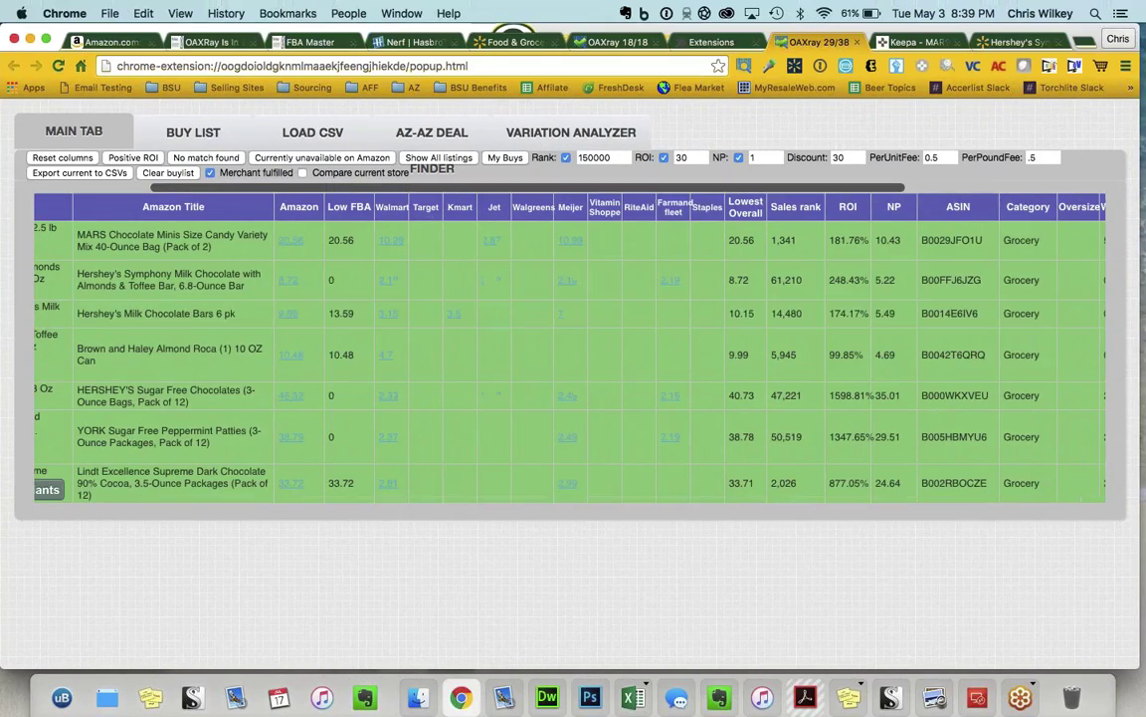
pyautogui.click(210, 173)
pyautogui.hscroll(-5, 261, 251)
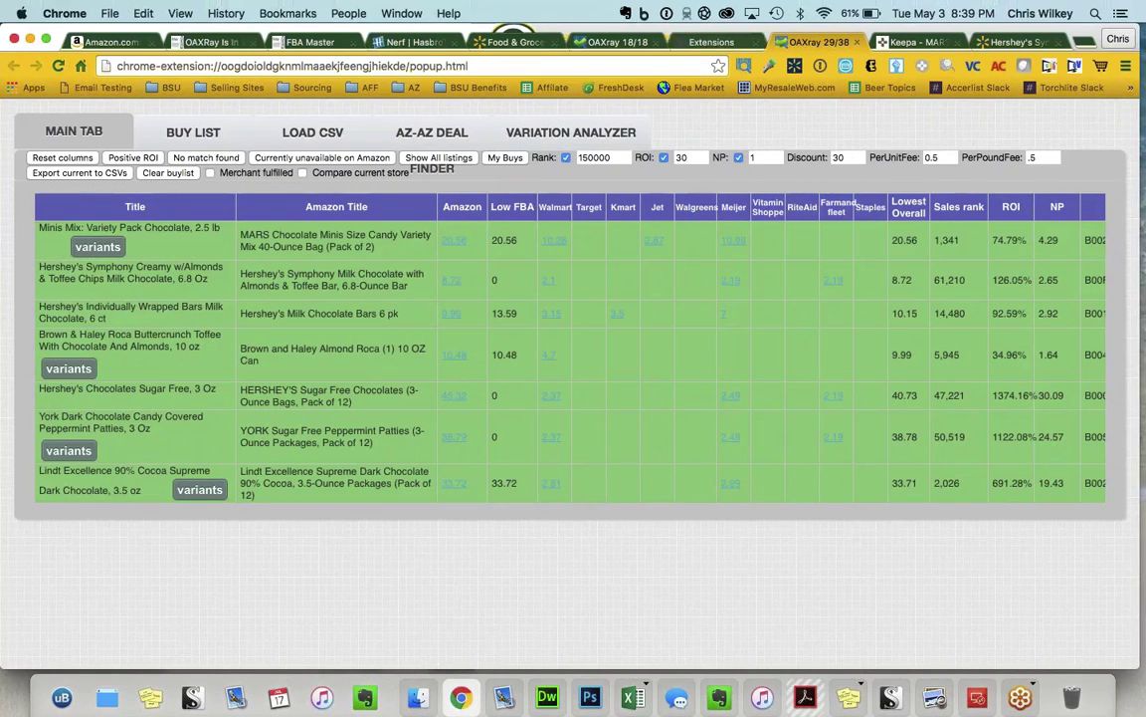
# Step: Limit the comparison to the current store, check the resulting ROI values, and turn that restriction off again
pyautogui.click(303, 173)
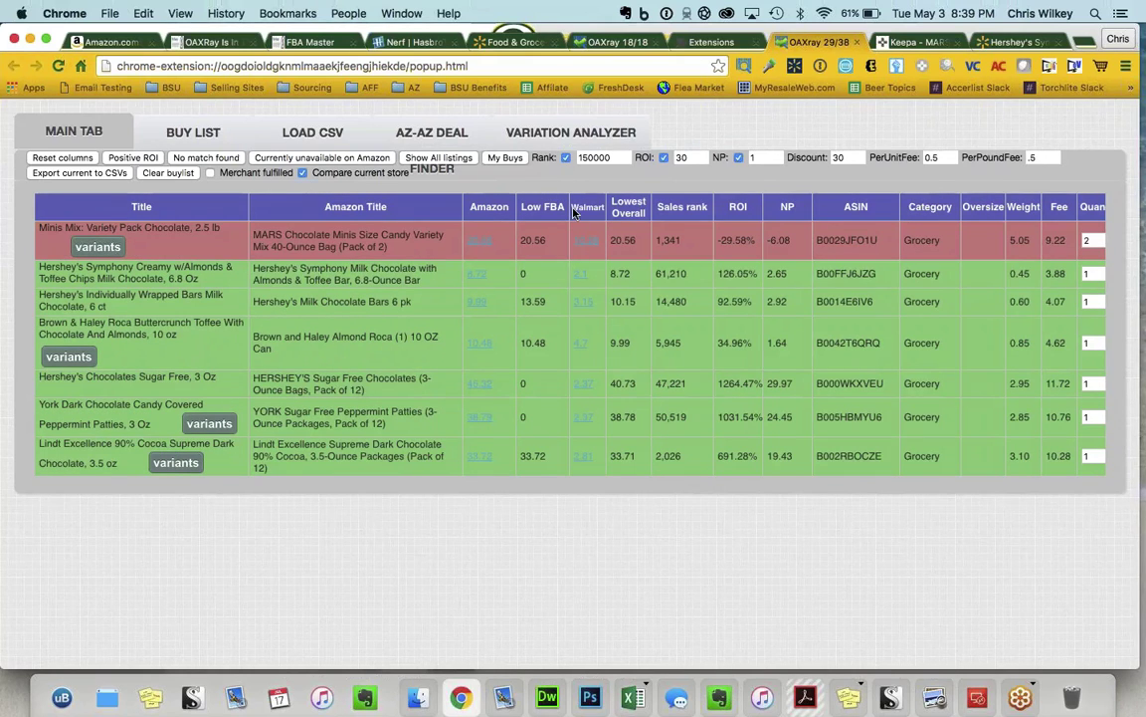
pyautogui.click(601, 383)
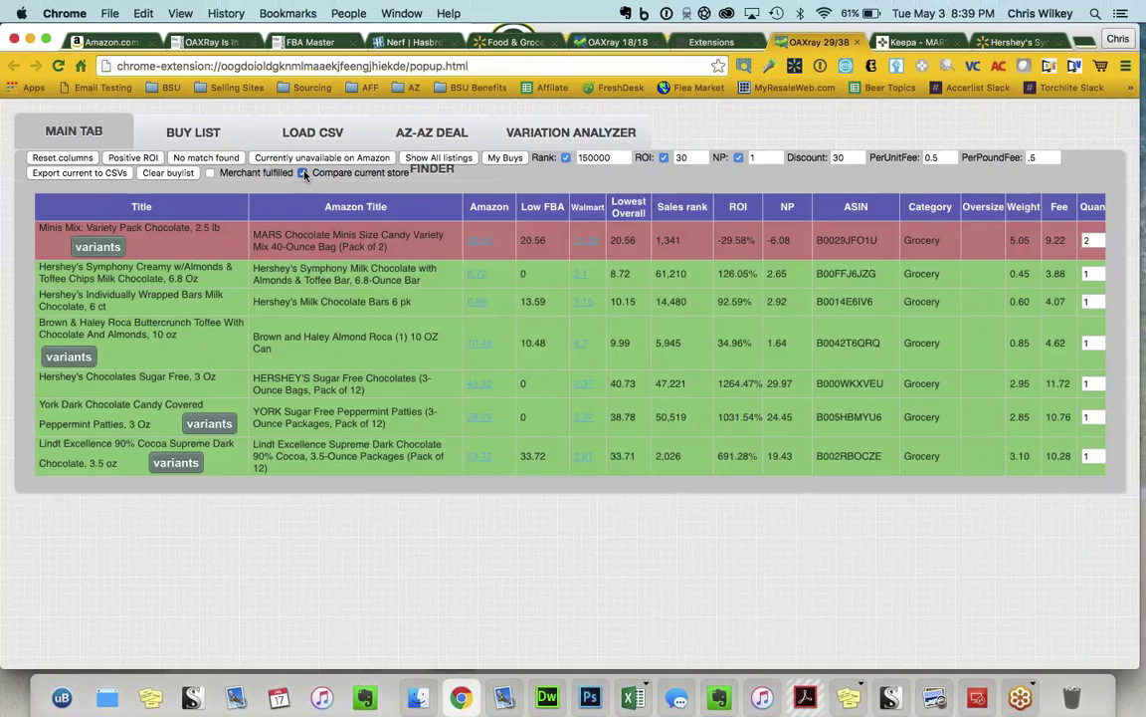
pyautogui.click(303, 173)
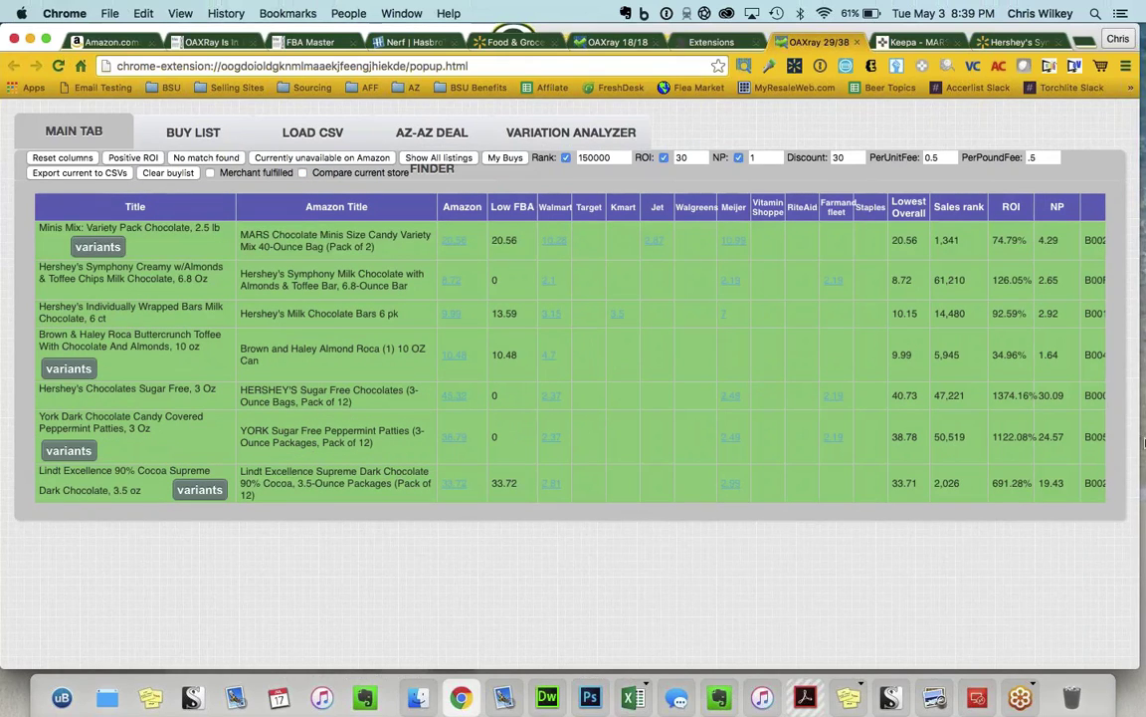
# Step: Export the current listings to a CSV file and clear all products from the buy list
pyautogui.click(113, 176)
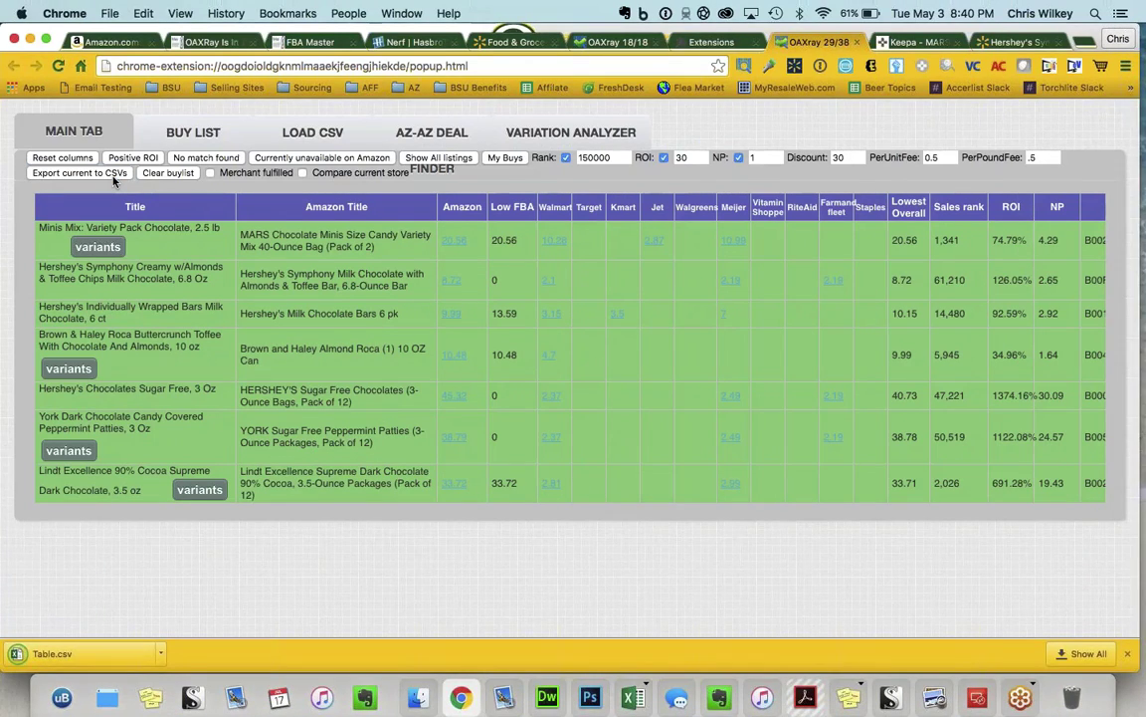
pyautogui.click(213, 131)
pyautogui.click(169, 174)
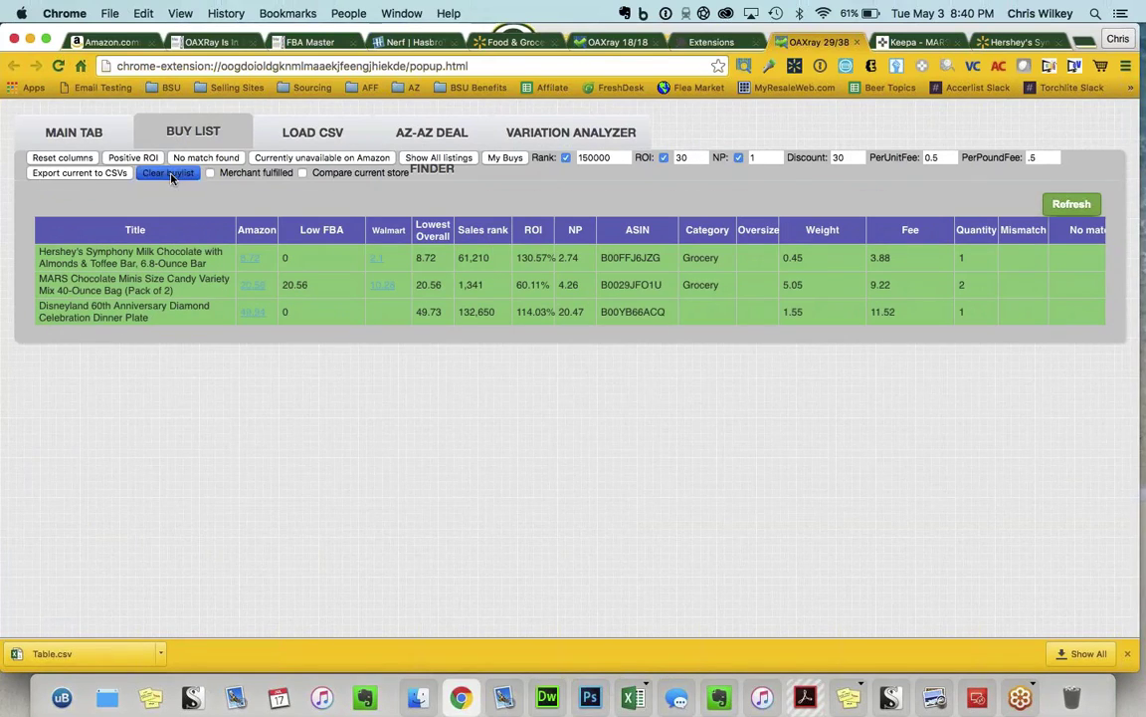
pyautogui.click(592, 402)
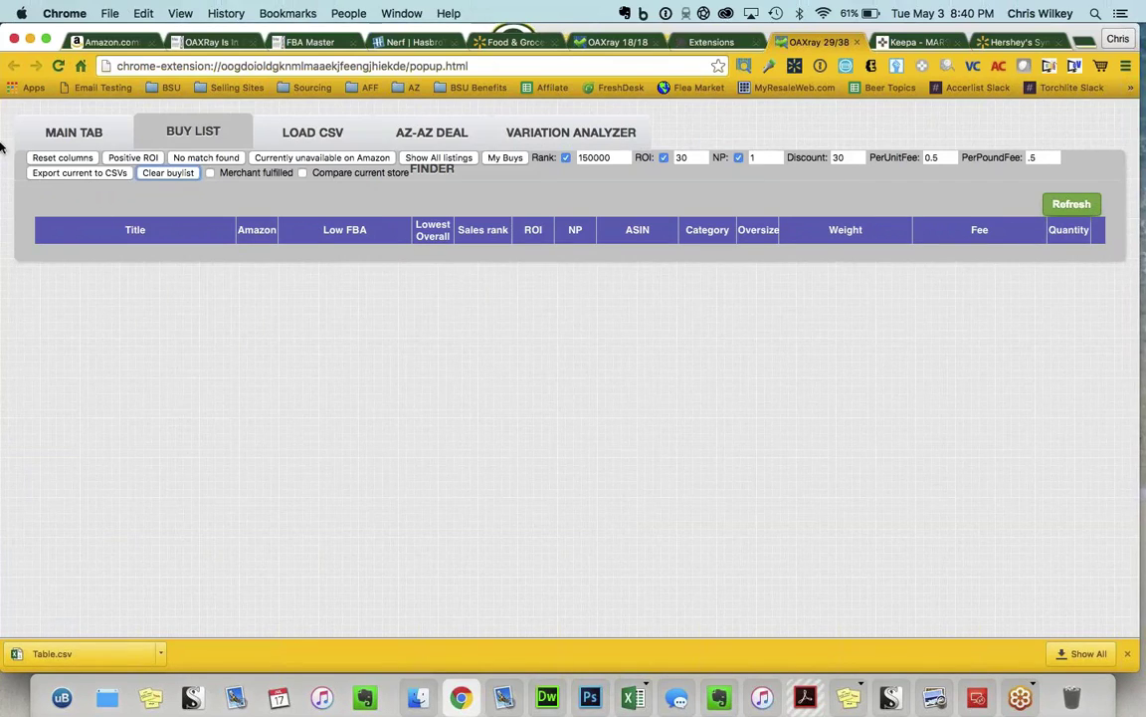
# Step: View the CSV loading page, then search the AZ-AZ Deal Finder for the keyword hoodies across all categories
pyautogui.click(323, 143)
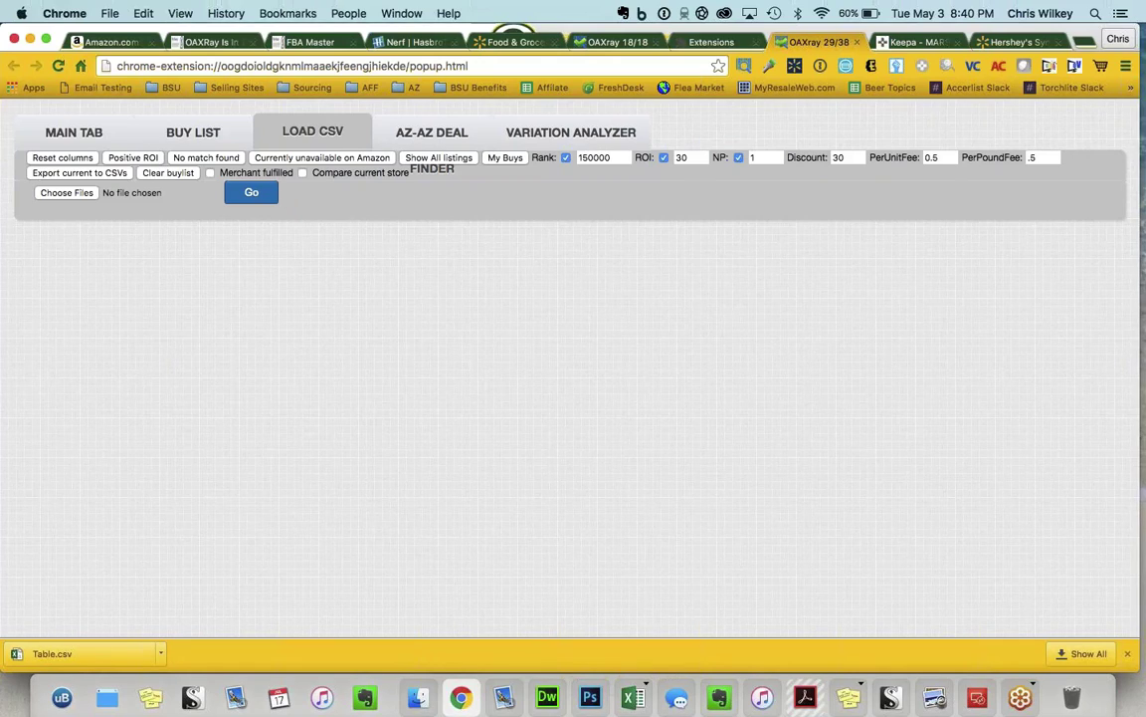
pyautogui.click(403, 132)
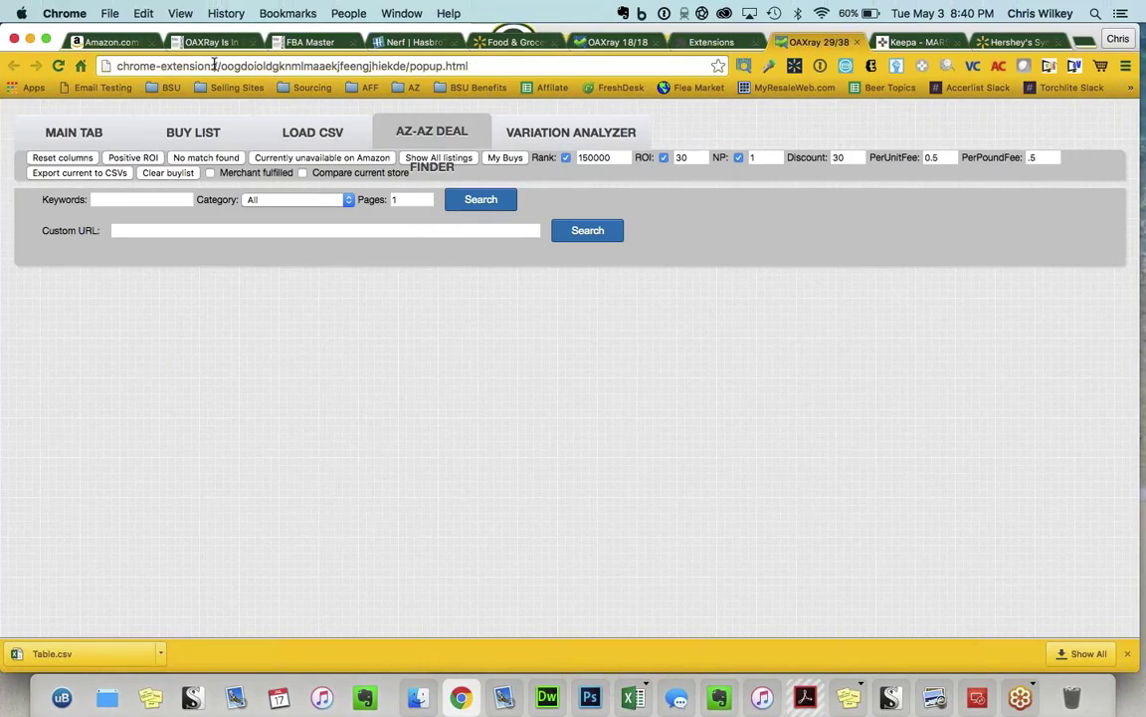
pyautogui.click(149, 200)
pyautogui.write('hoodies')
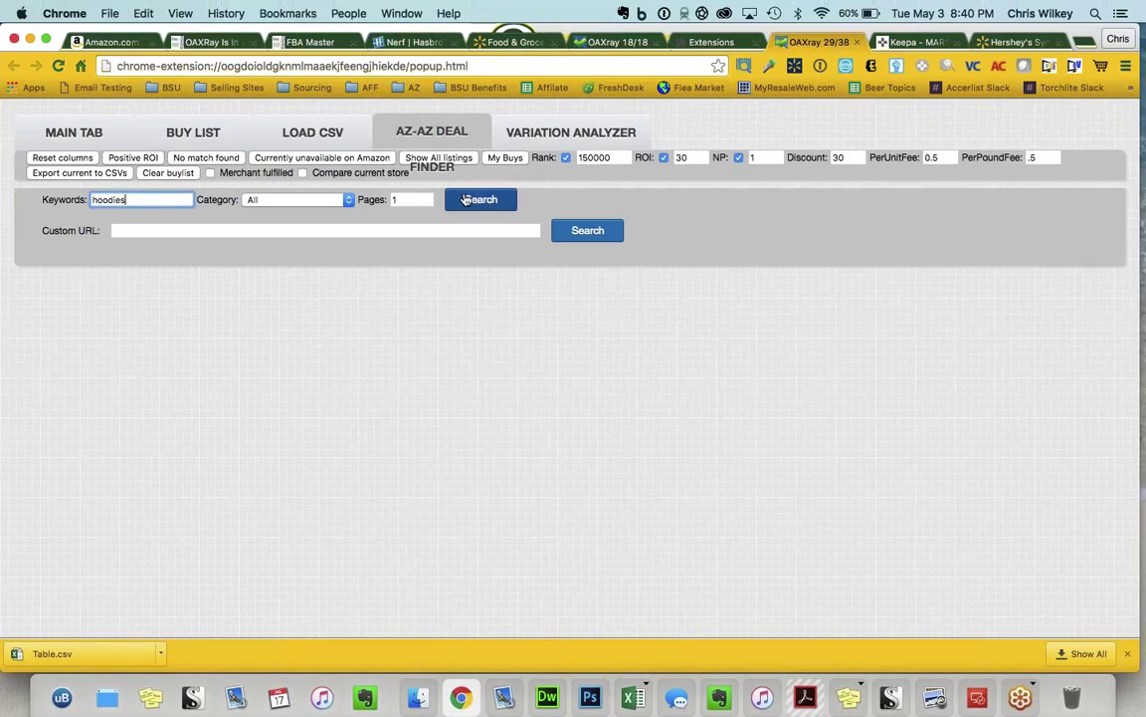
pyautogui.click(467, 199)
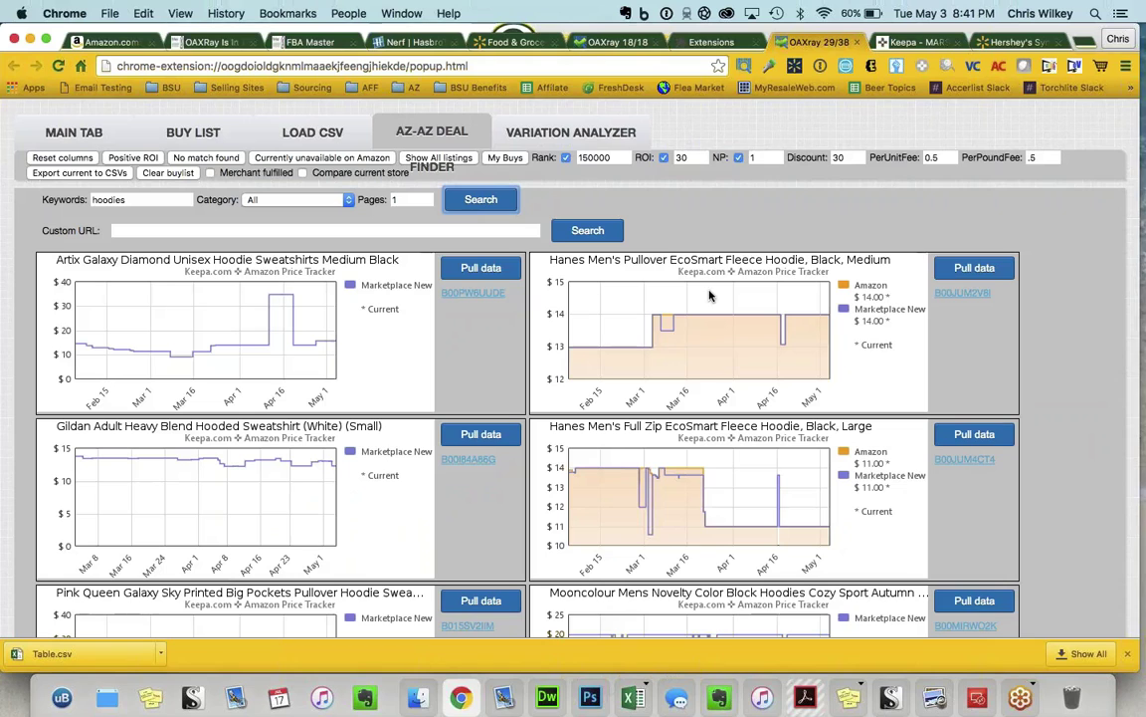
# Step: Review the hoodie price charts and pull the sales and price data for the Hanes Women's Full Zip EcoSmart hoodie, Black, X-Large
pyautogui.scroll(-1, 487, 341)
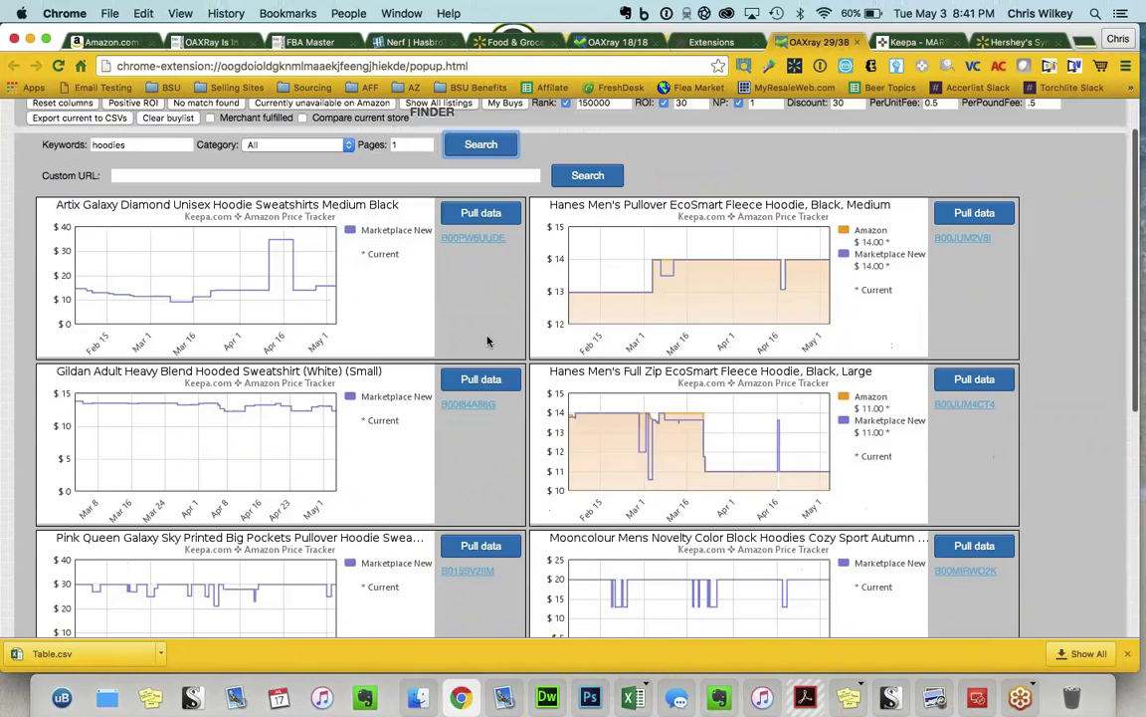
pyautogui.scroll(-1, 398, 340)
pyautogui.scroll(-1, 123, 248)
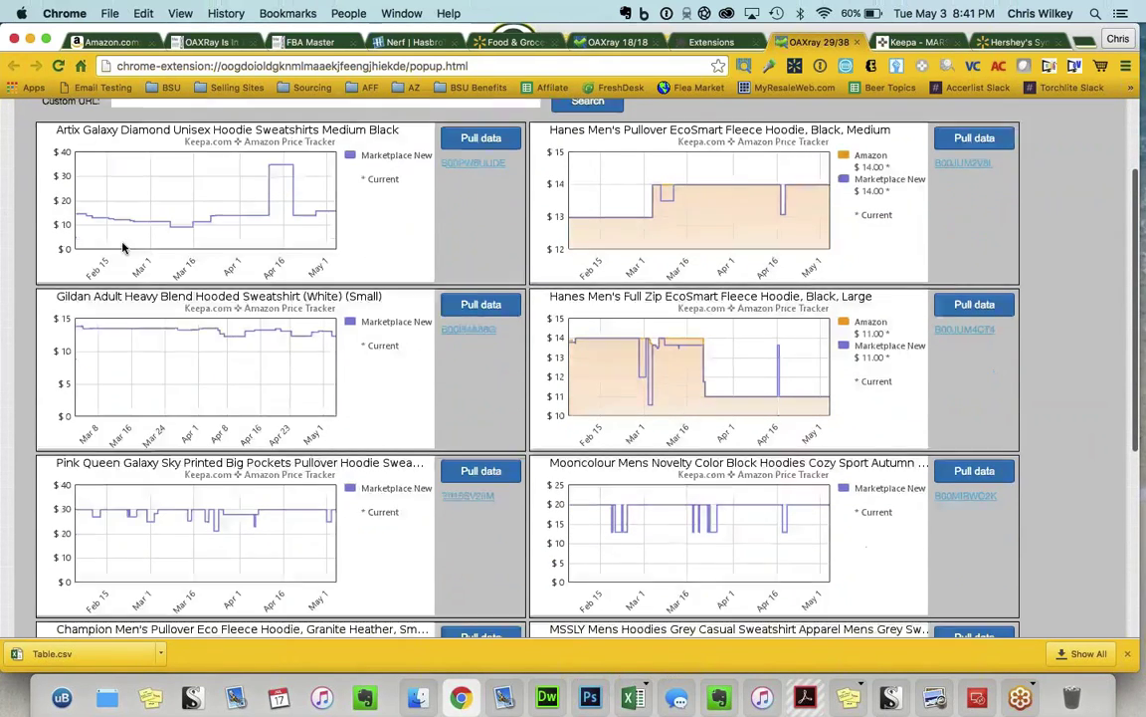
pyautogui.scroll(-6, 248, 417)
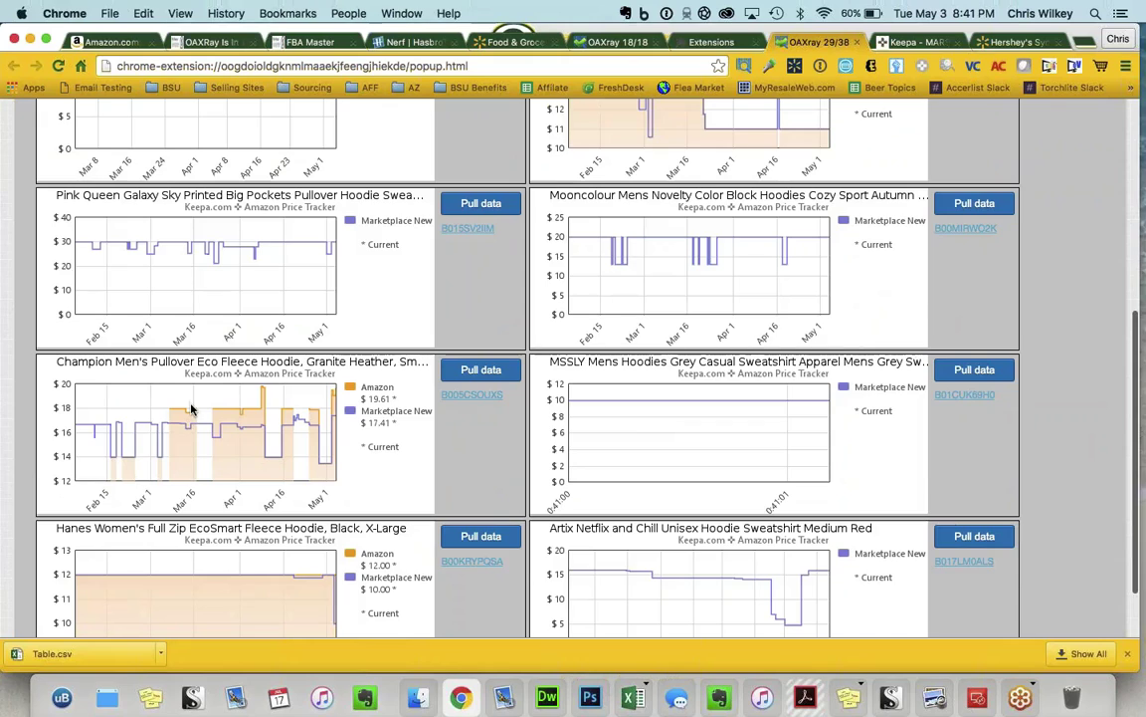
pyautogui.scroll(-2, 338, 521)
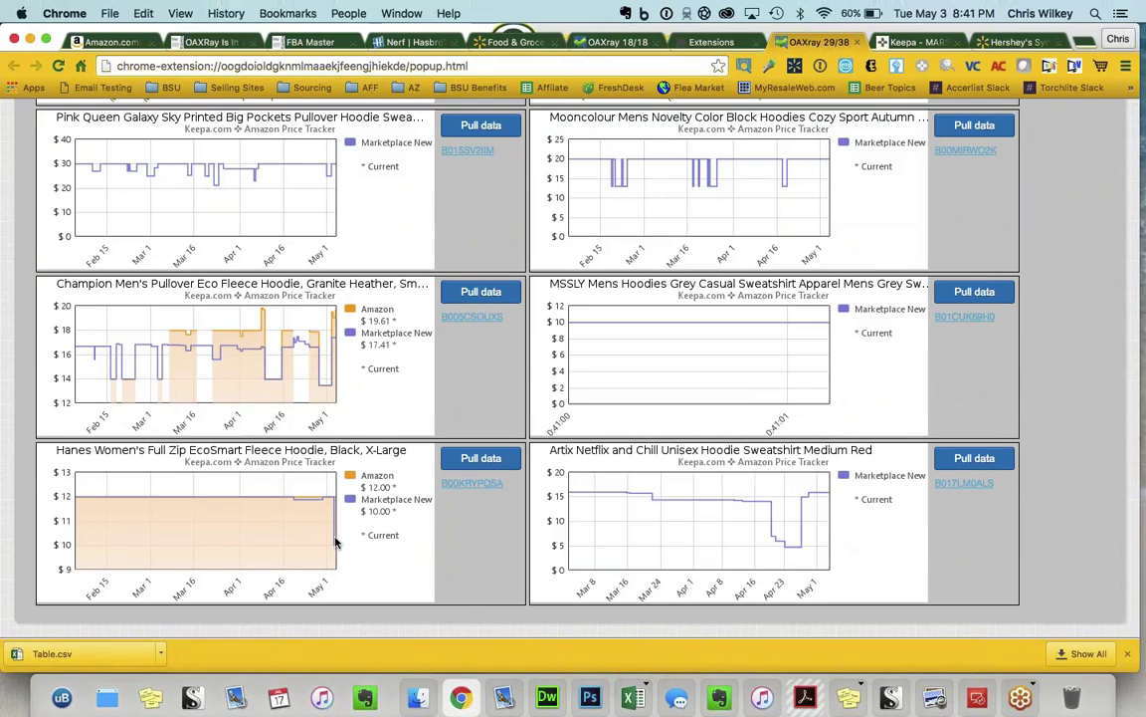
pyautogui.click(483, 459)
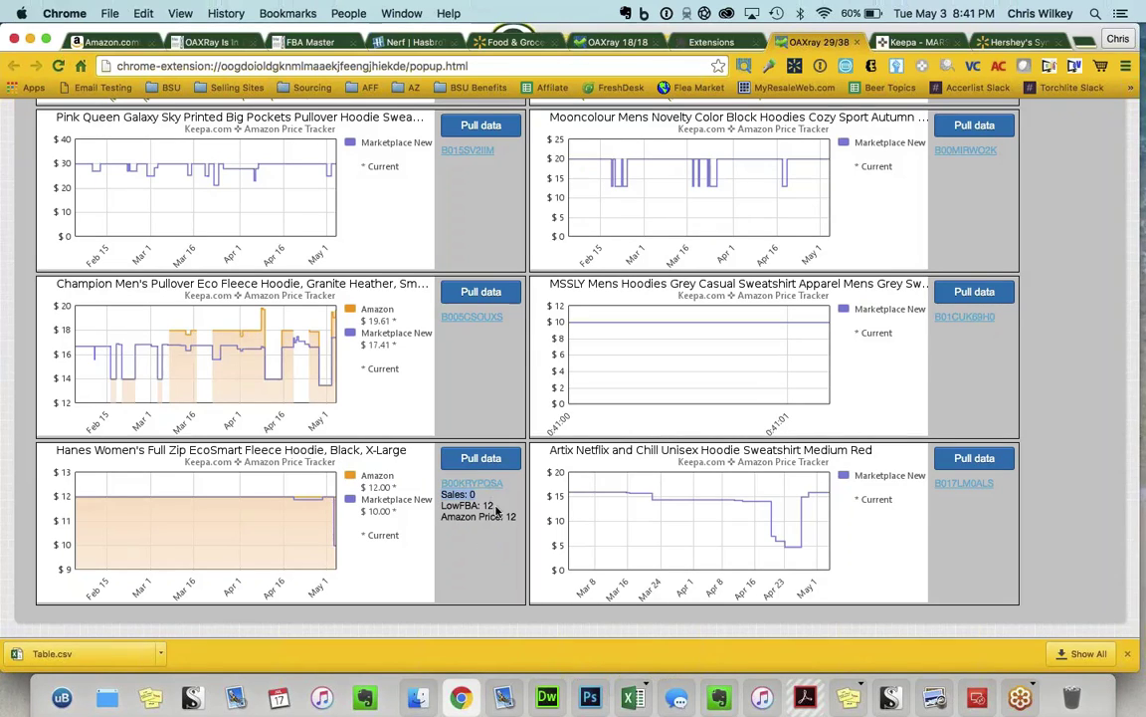
pyautogui.moveTo(445, 460); pyautogui.dragTo(403, 509)
pyautogui.click(403, 509)
pyautogui.scroll(2, 503, 500)
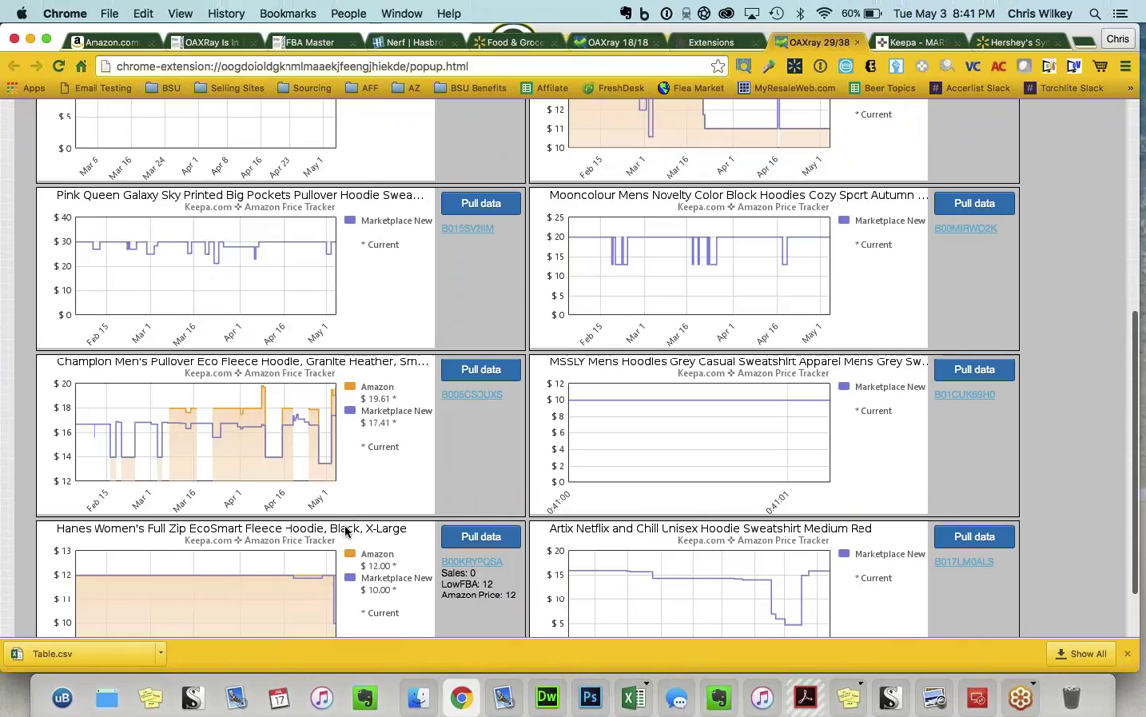
# Step: View the Amazon product page of the Hanes Women's Full Zip hoodie and return to the deal finder results
pyautogui.click(468, 563)
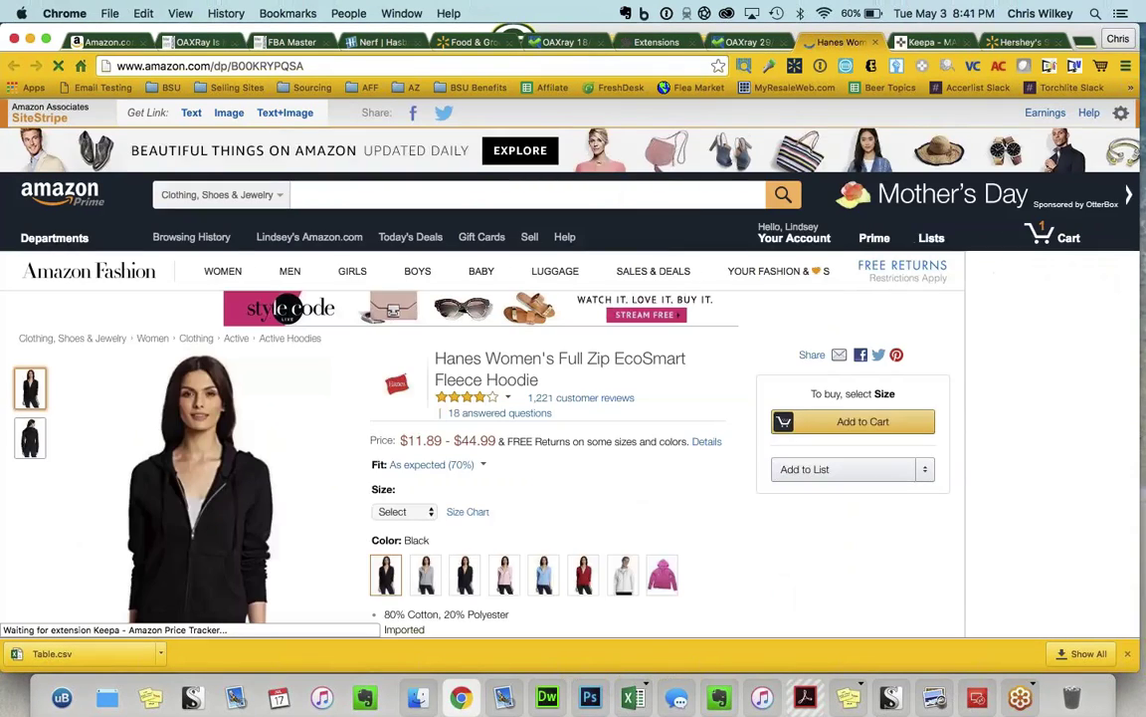
pyautogui.scroll(-3, 570, 358)
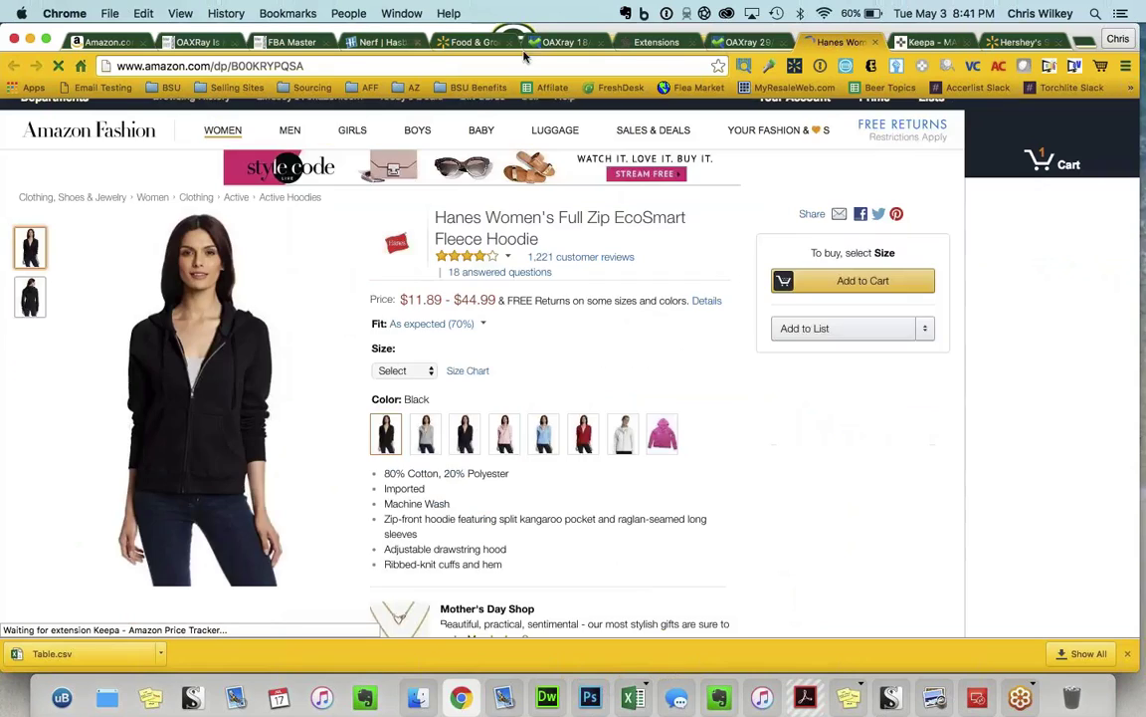
pyautogui.click(744, 39)
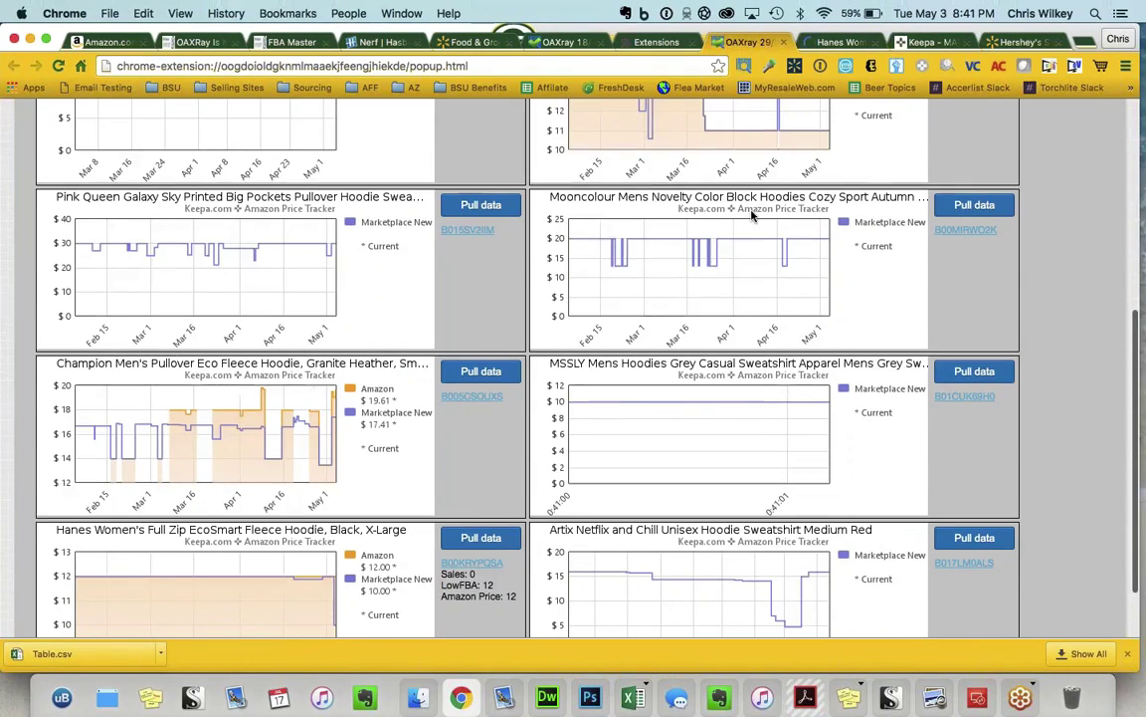
# Step: Set the number of result pages to 6 and rerun the hoodies search
pyautogui.scroll(5, 751, 215)
pyautogui.scroll(-1, 751, 215)
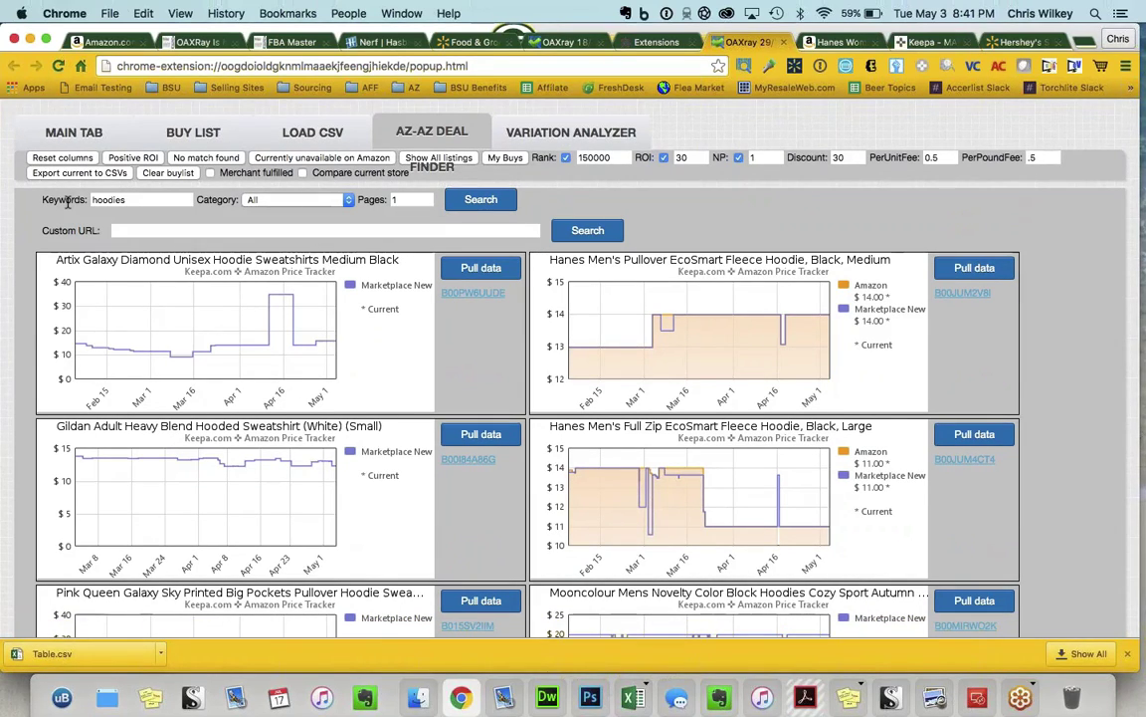
pyautogui.doubleClick(403, 199)
pyautogui.write('6')
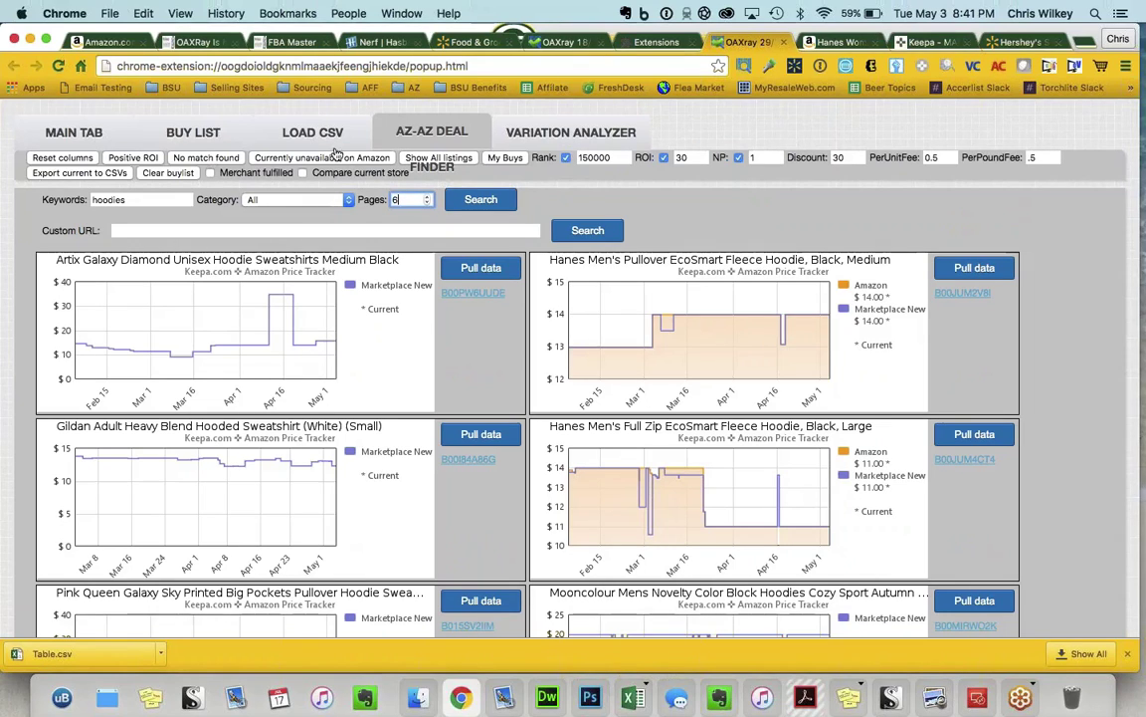
pyautogui.click(489, 200)
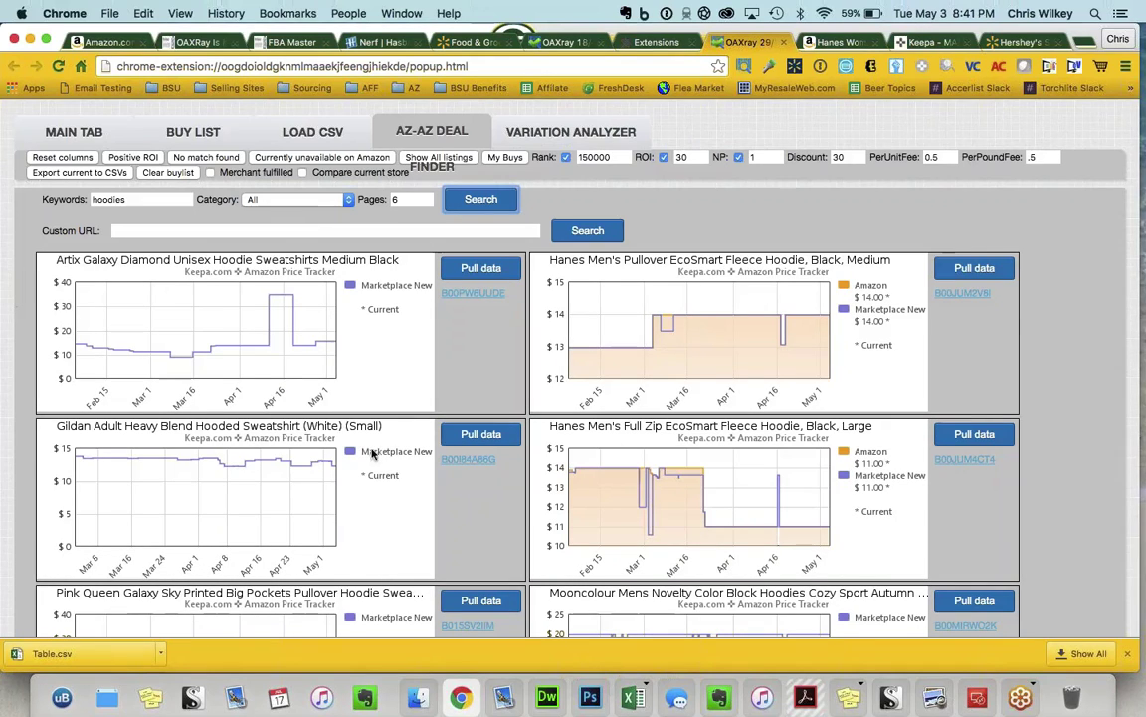
# Step: Examine the Keepa price charts throughout the six-page hoodie results for price drops and Amazon price history
pyautogui.scroll(-4, 405, 468)
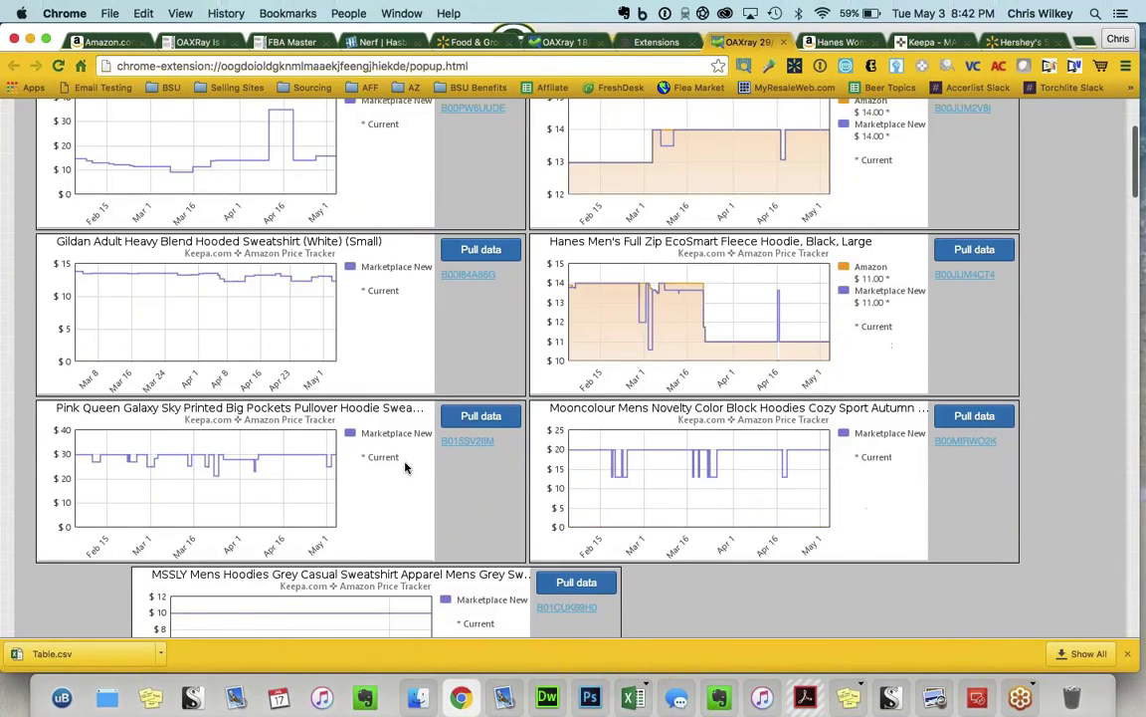
pyautogui.scroll(-5, 405, 468)
pyautogui.scroll(-12, 405, 468)
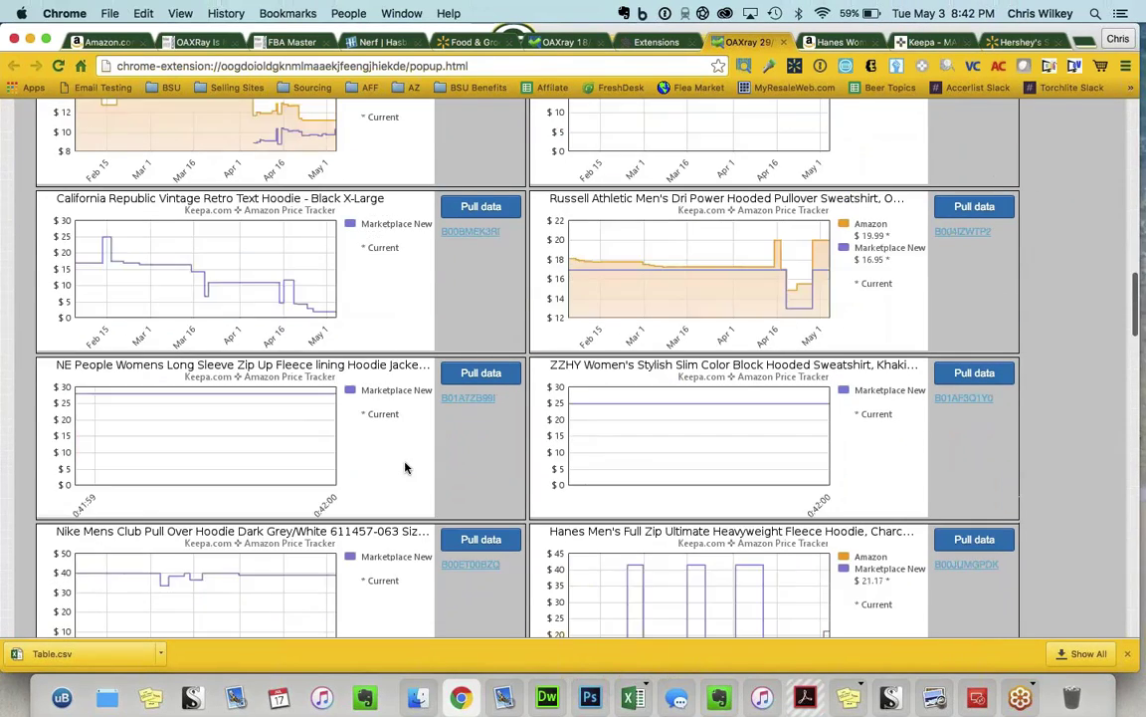
pyautogui.scroll(-5, 405, 468)
pyautogui.scroll(-7, 405, 468)
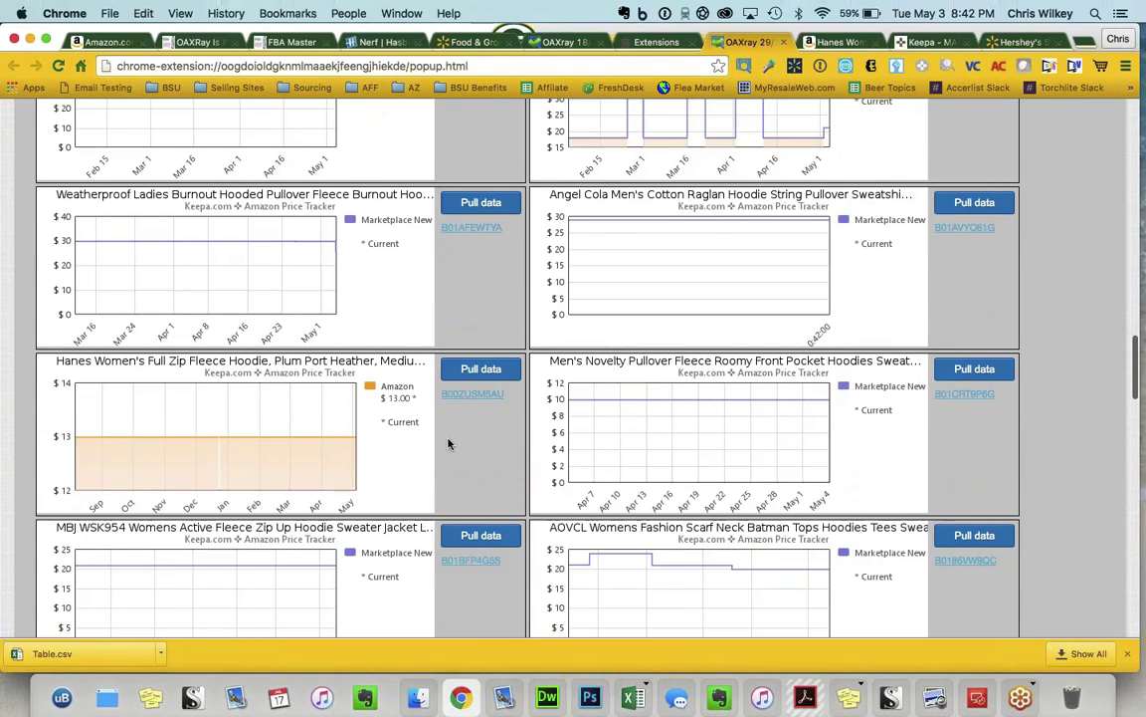
pyautogui.scroll(-7, 448, 444)
pyautogui.scroll(-7, 448, 443)
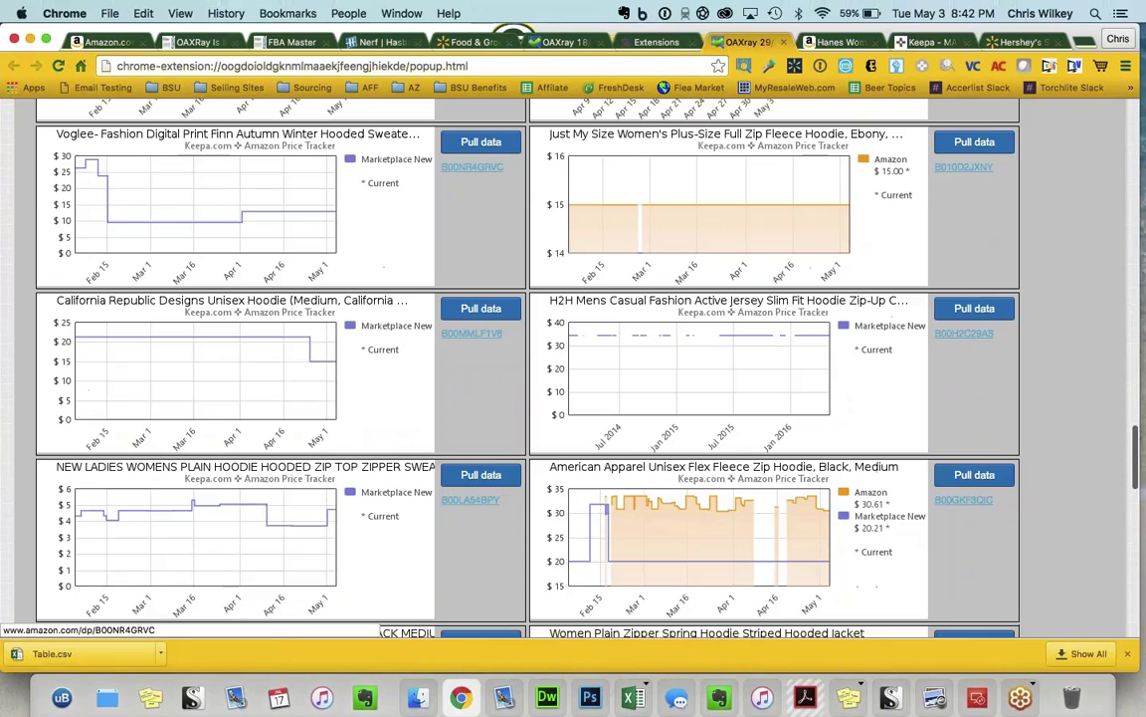
pyautogui.scroll(-10, 447, 444)
pyautogui.scroll(2, 448, 443)
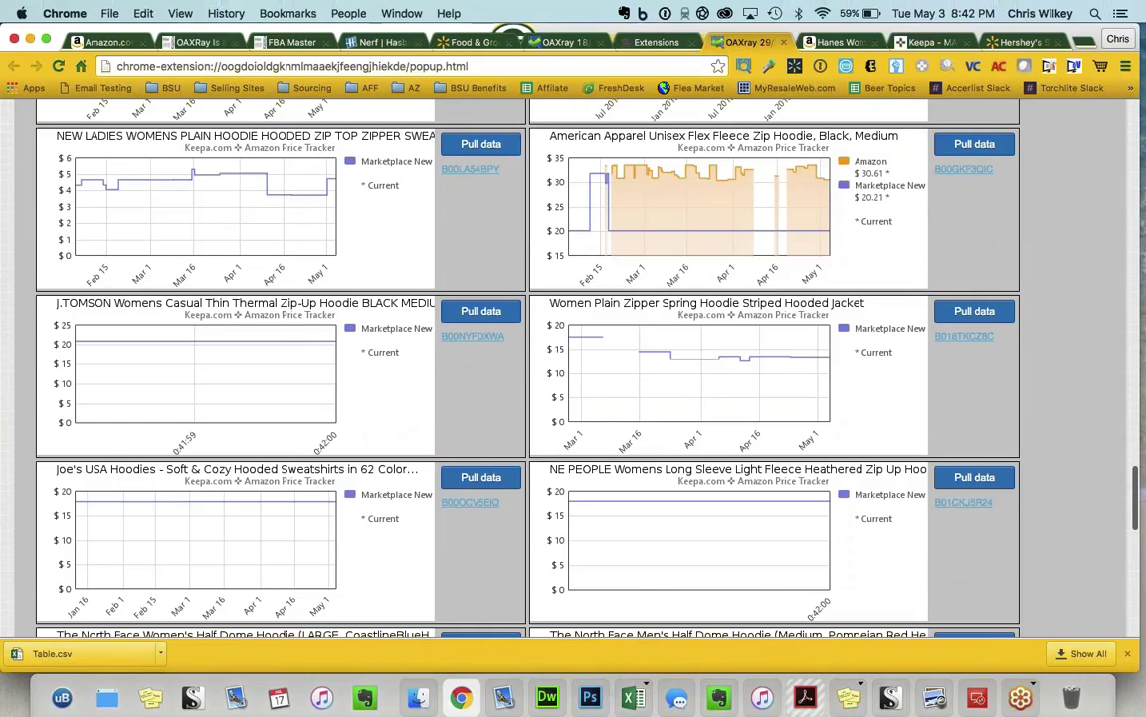
pyautogui.scroll(-9, 319, 463)
pyautogui.scroll(-9, 318, 463)
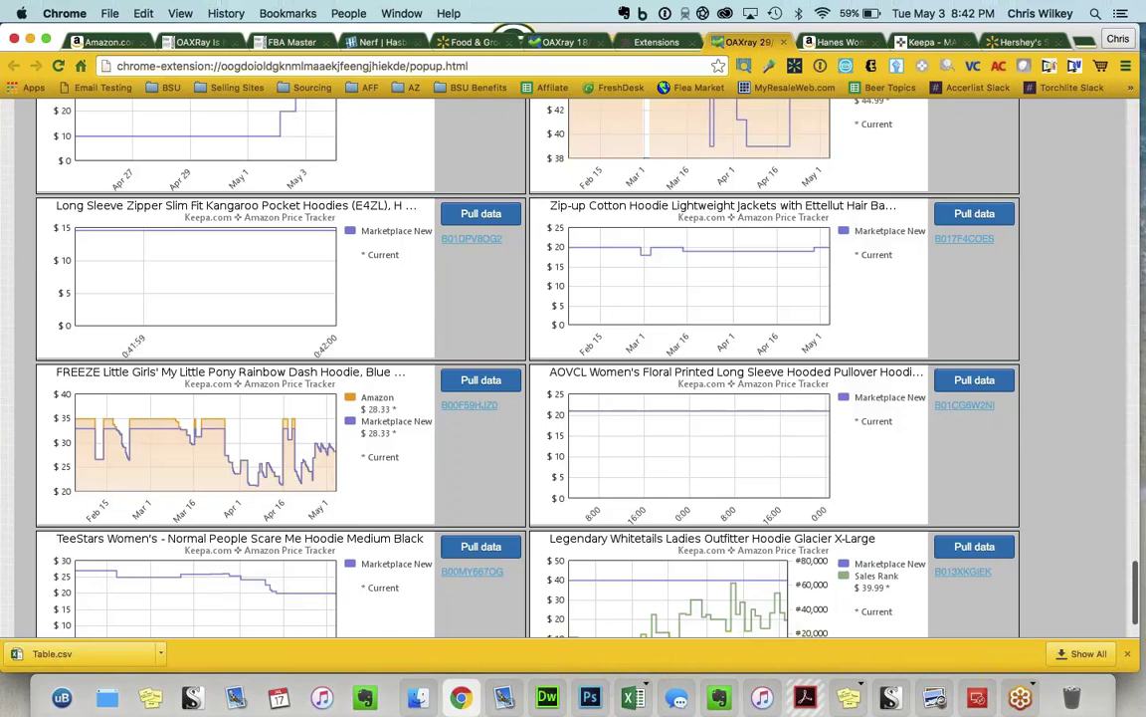
pyautogui.scroll(-2, 309, 236)
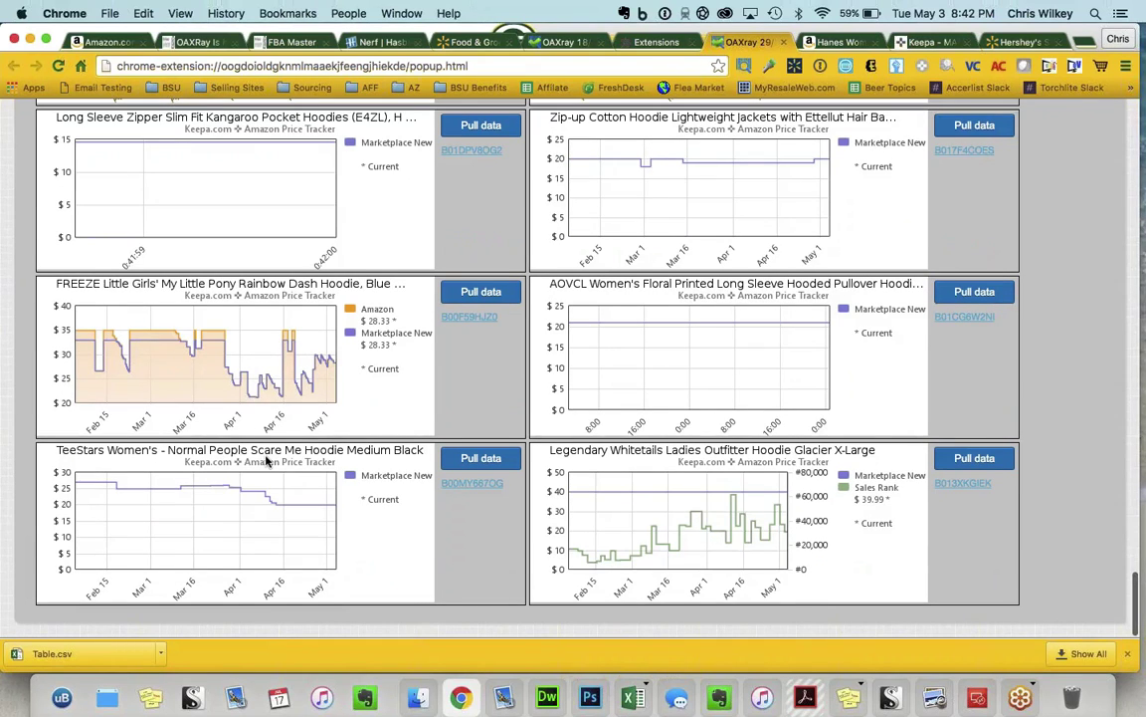
pyautogui.scroll(10, 434, 243)
pyautogui.scroll(10, 433, 243)
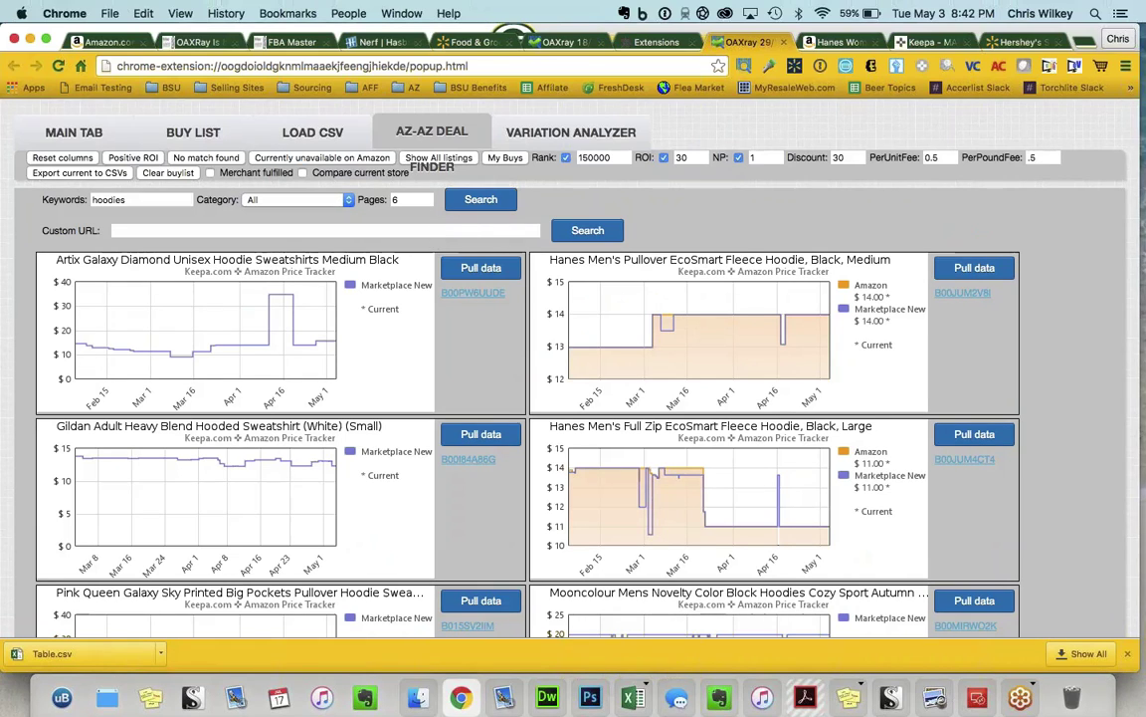
# Step: Open the Variation Analyzer and copy the parent ASIN B00KRYLBKW from the Hanes hoodie's Amazon product details
pyautogui.click(497, 131)
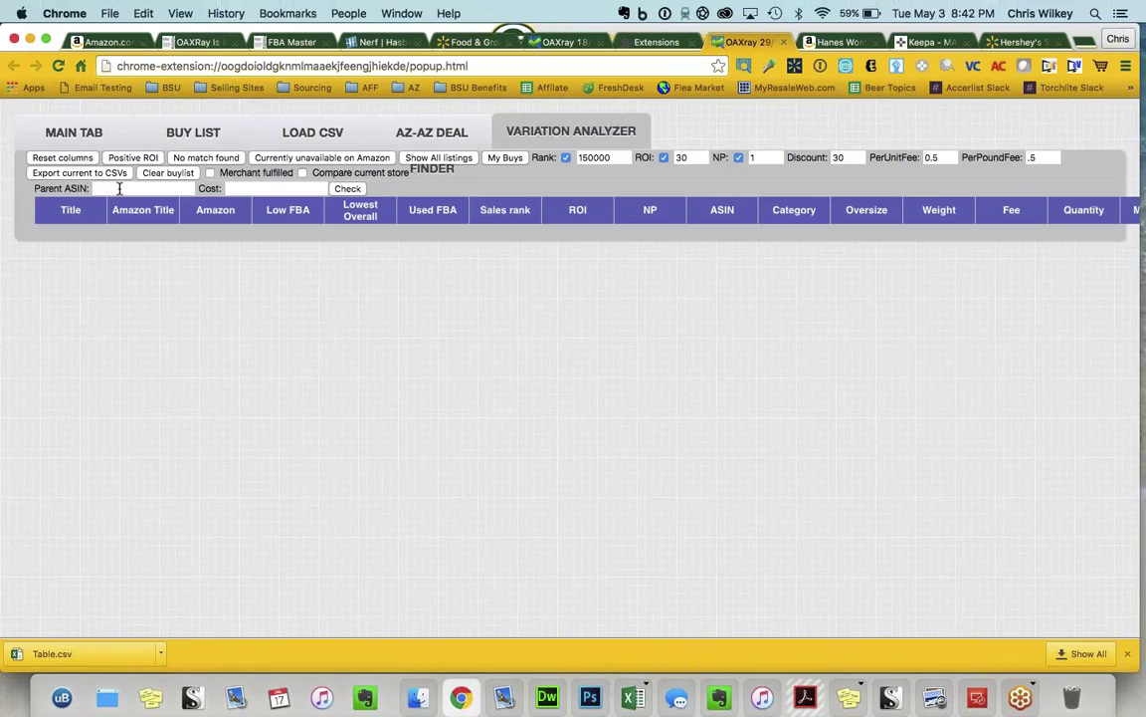
pyautogui.click(841, 41)
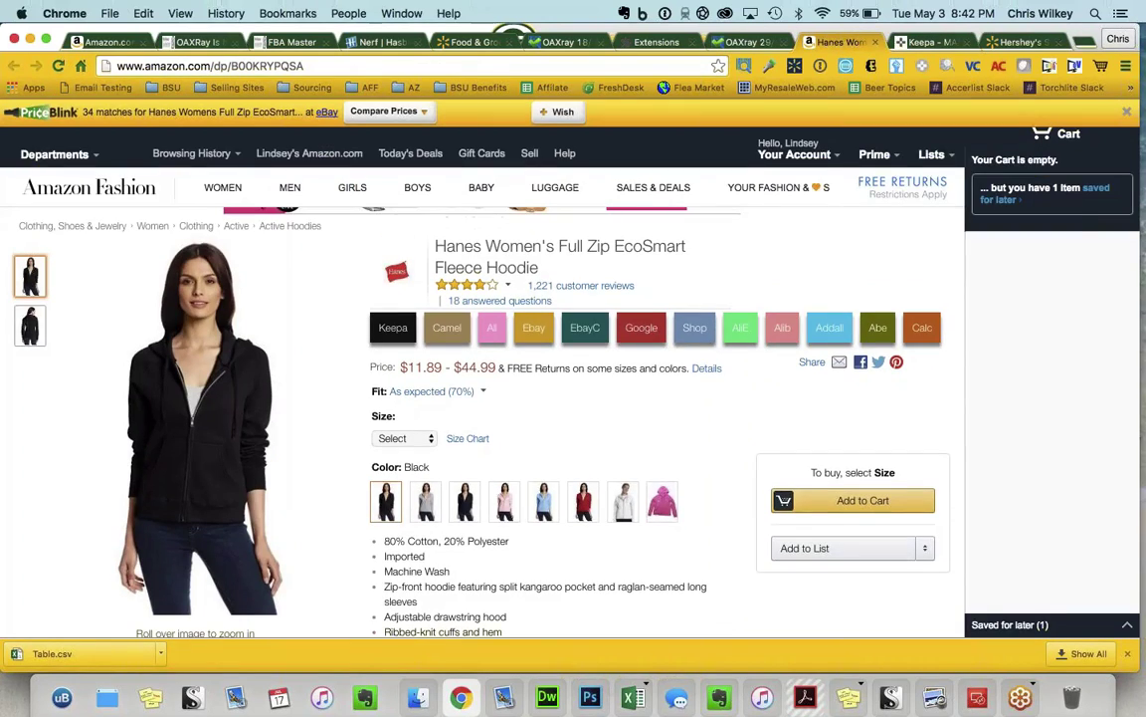
pyautogui.scroll(-20, 219, 299)
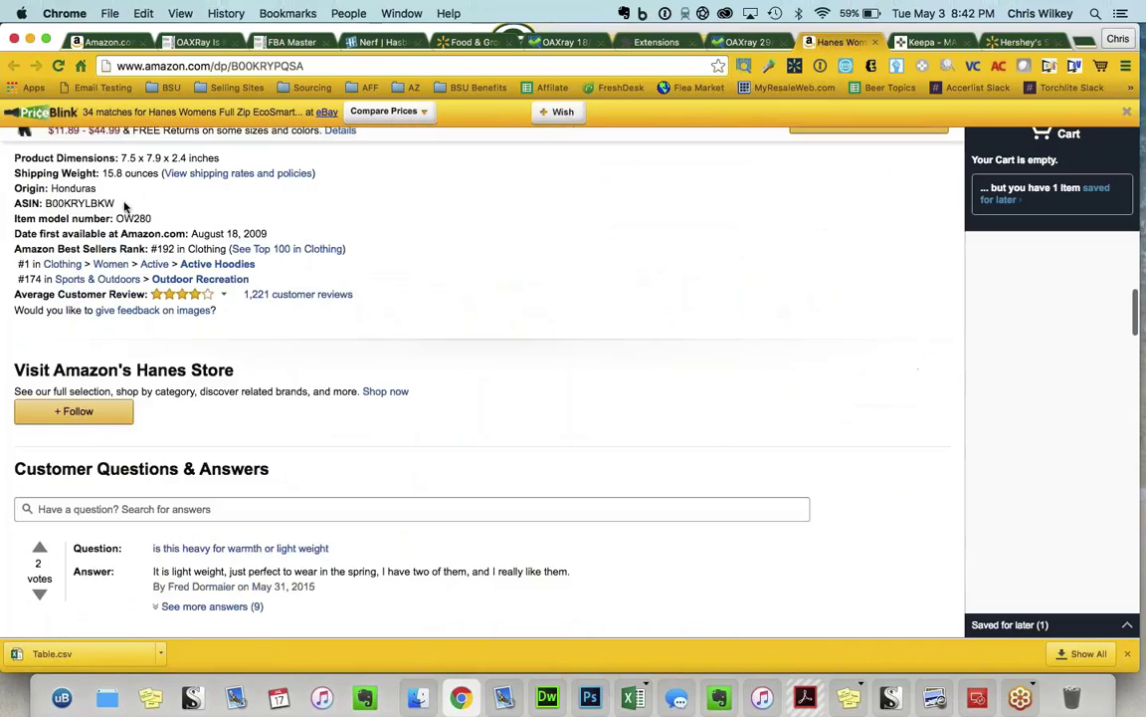
pyautogui.moveTo(115, 203); pyautogui.dragTo(43, 203)
pyautogui.press('super+c')
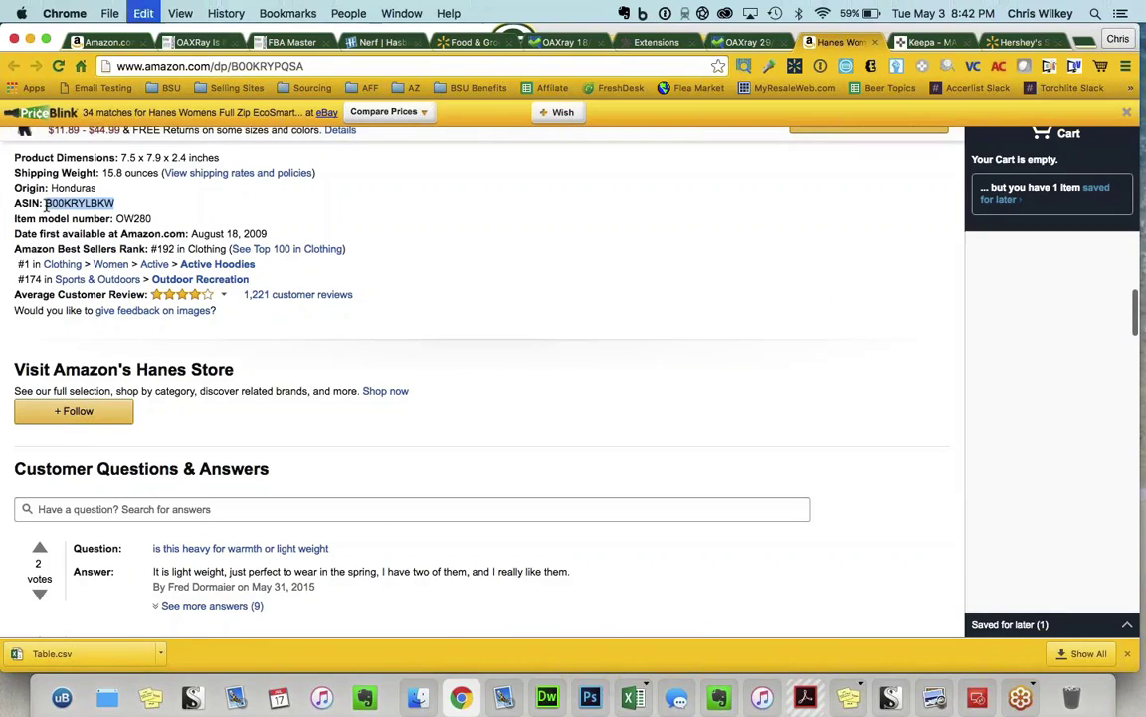
# Step: Run the variation check in OAXray for parent ASIN B00KRYLBKW with a cost of 4
pyautogui.click(751, 44)
pyautogui.click(120, 189)
pyautogui.press('super+v')
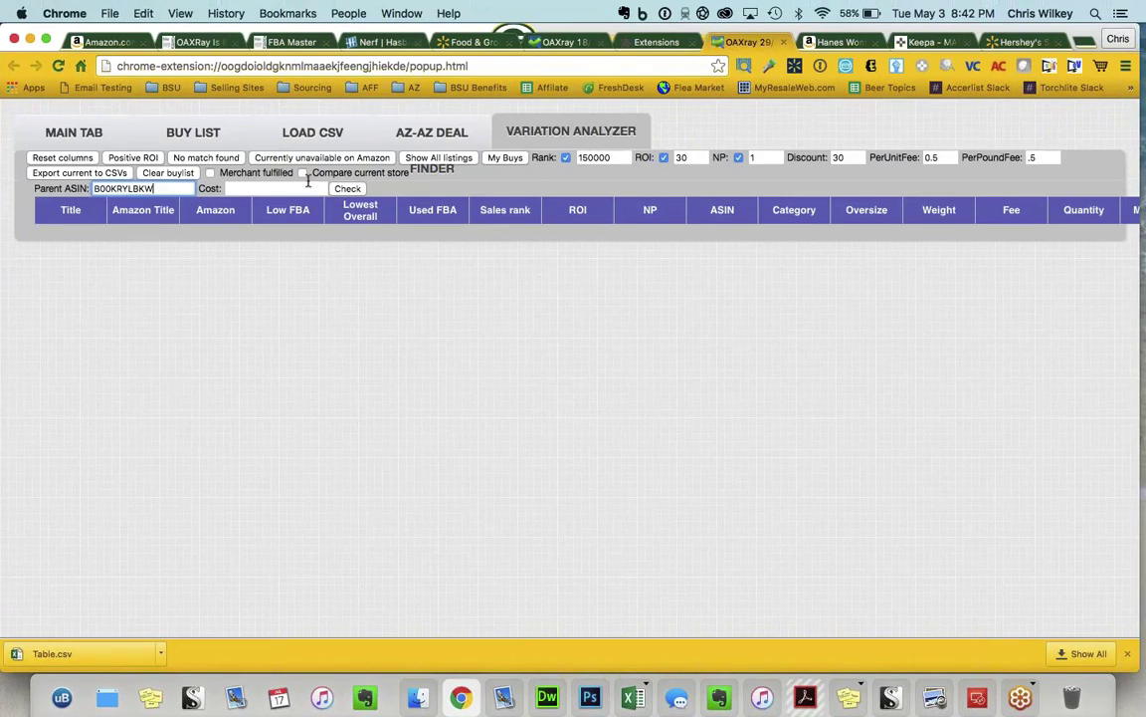
pyautogui.click(300, 189)
pyautogui.write('4')
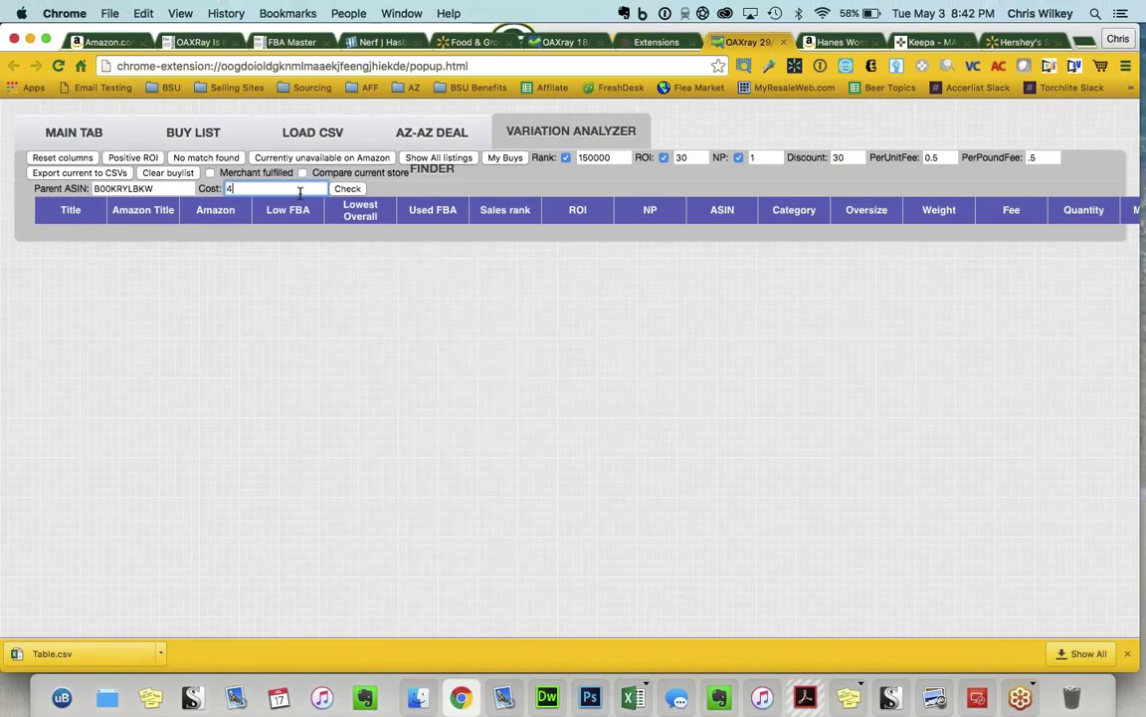
pyautogui.click(348, 191)
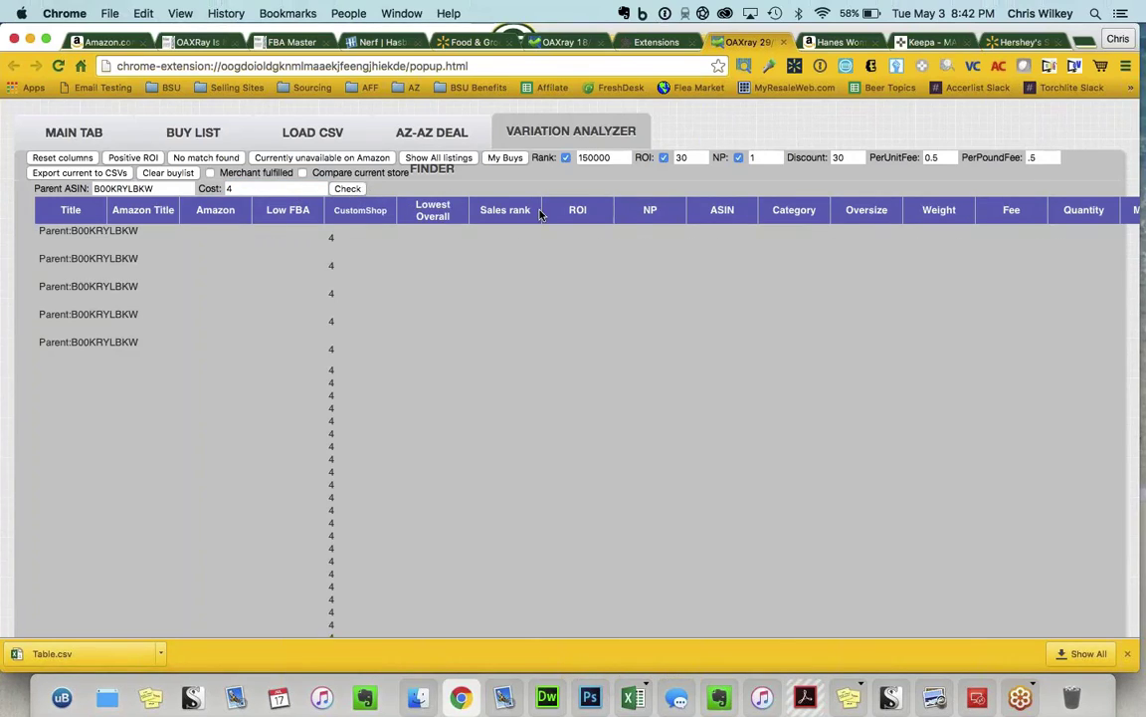
pyautogui.click(348, 189)
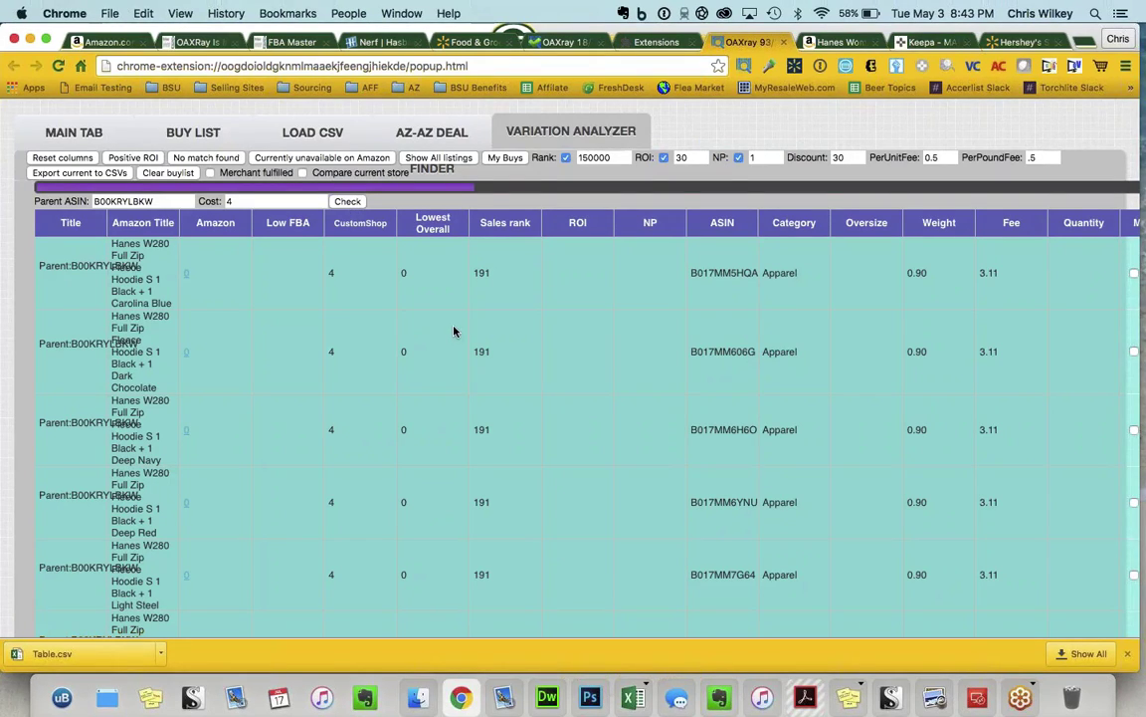
# Step: Examine the prices, ROI and net profit of the Hanes hoodie's size and color variations
pyautogui.scroll(-15, 505, 364)
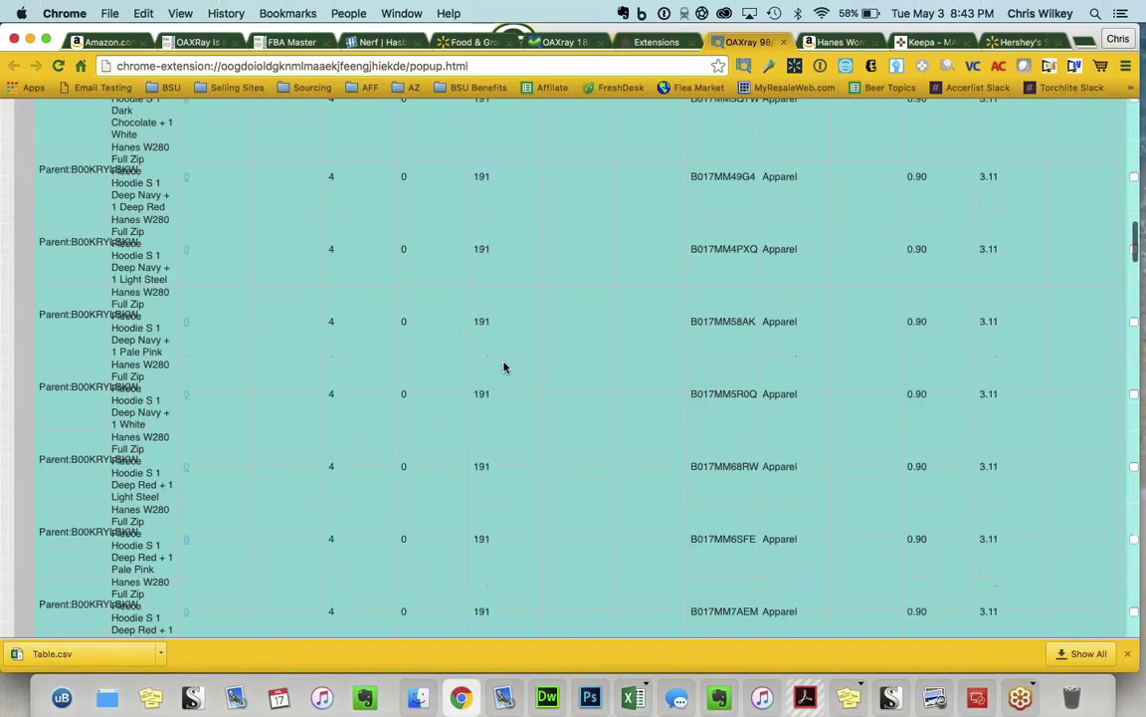
pyautogui.scroll(-5, 505, 364)
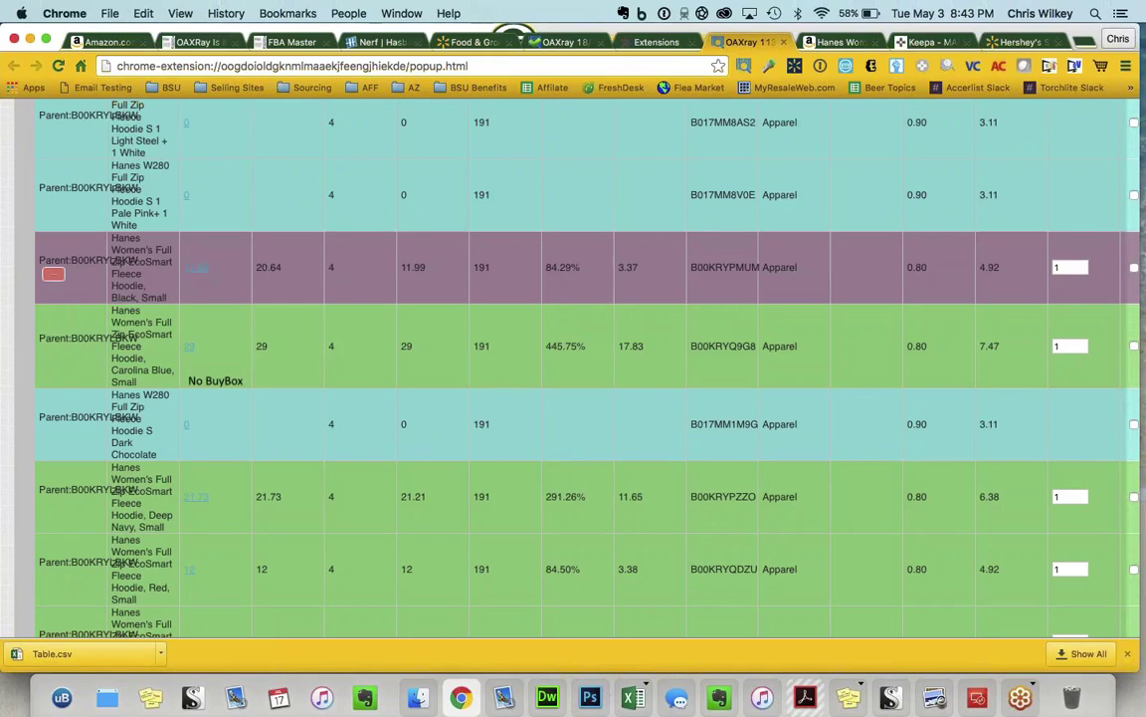
pyautogui.moveTo(194, 267)
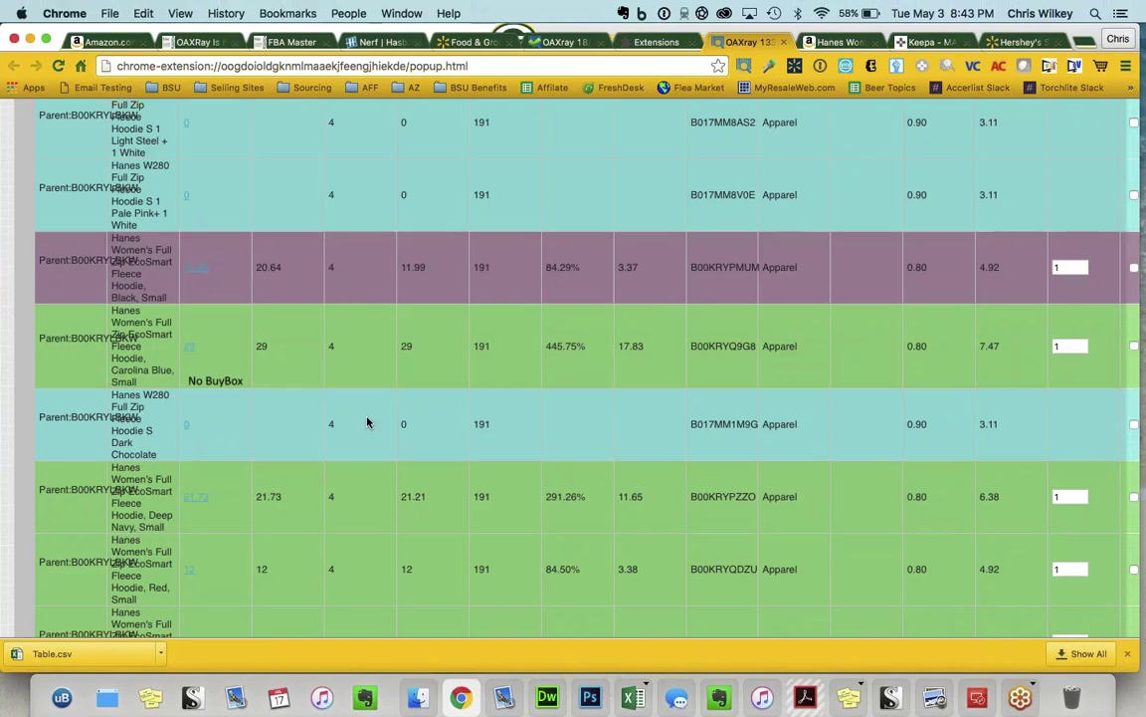
# Step: Look through the remaining Hanes hoodie variations in the Variation Analyzer, and return to the main list of chocolate results
pyautogui.scroll(-5, 366, 423)
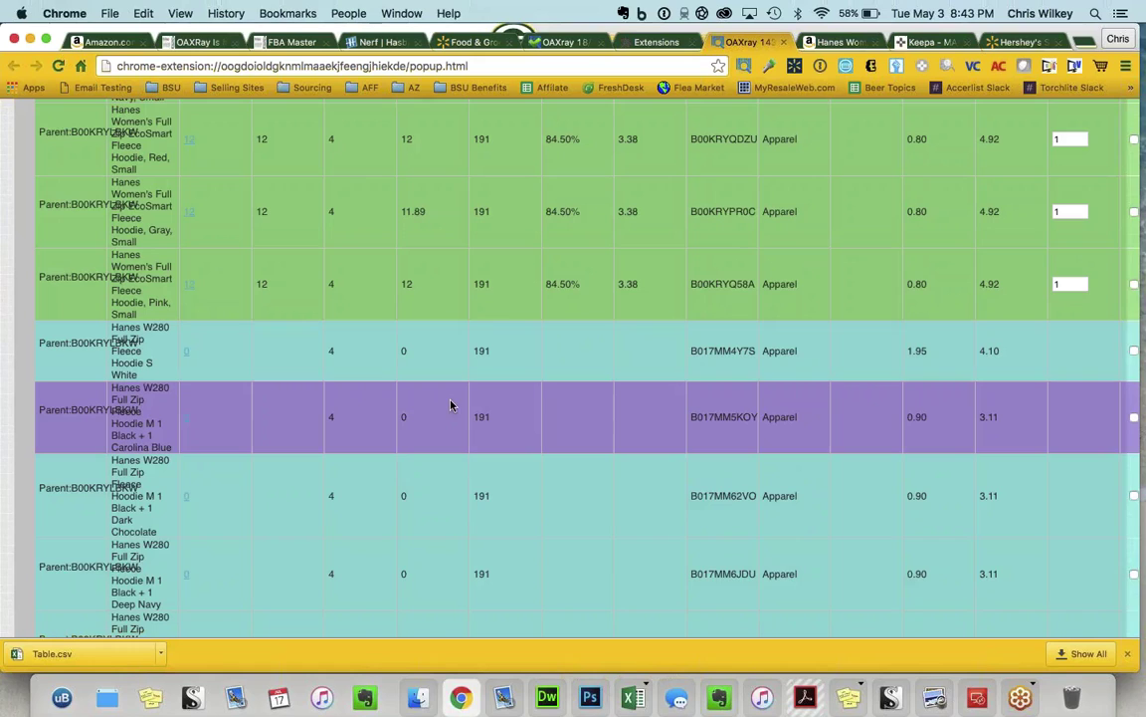
pyautogui.scroll(-10, 447, 199)
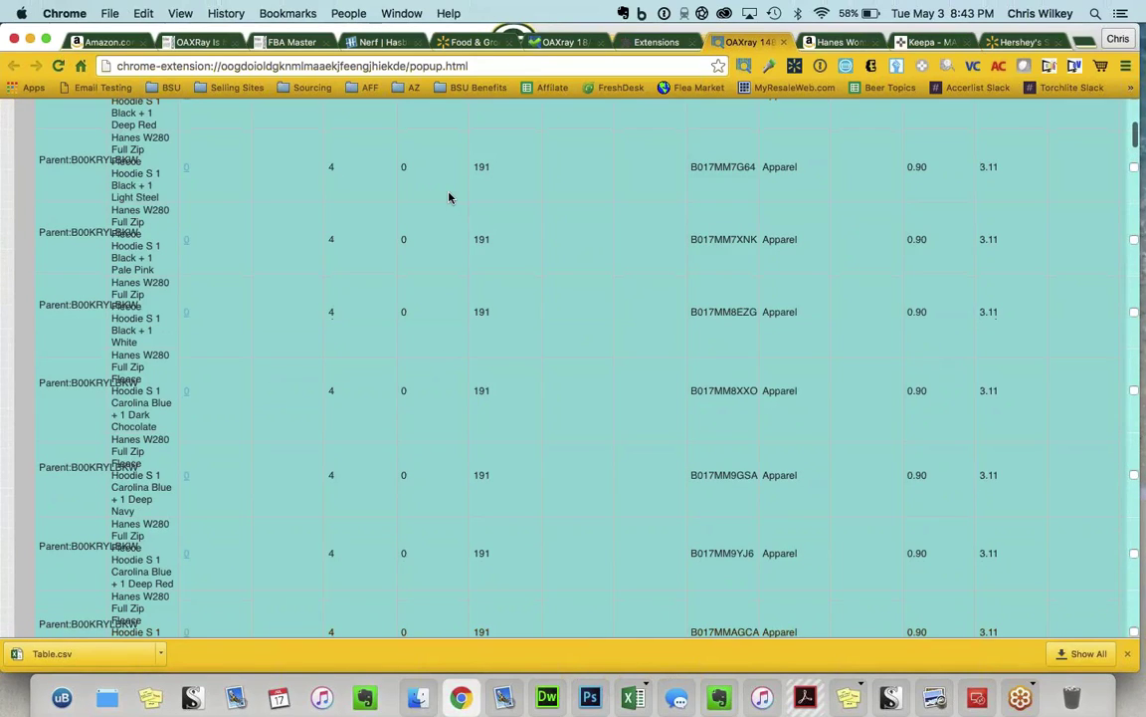
pyautogui.scroll(5, 448, 197)
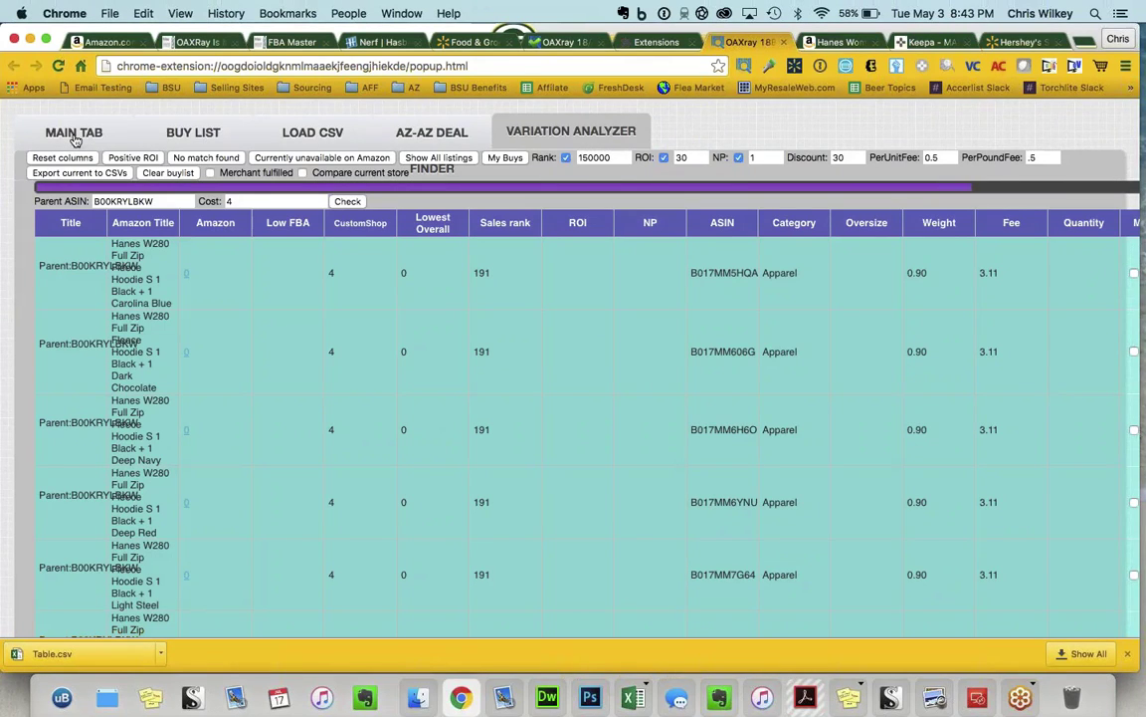
pyautogui.click(74, 138)
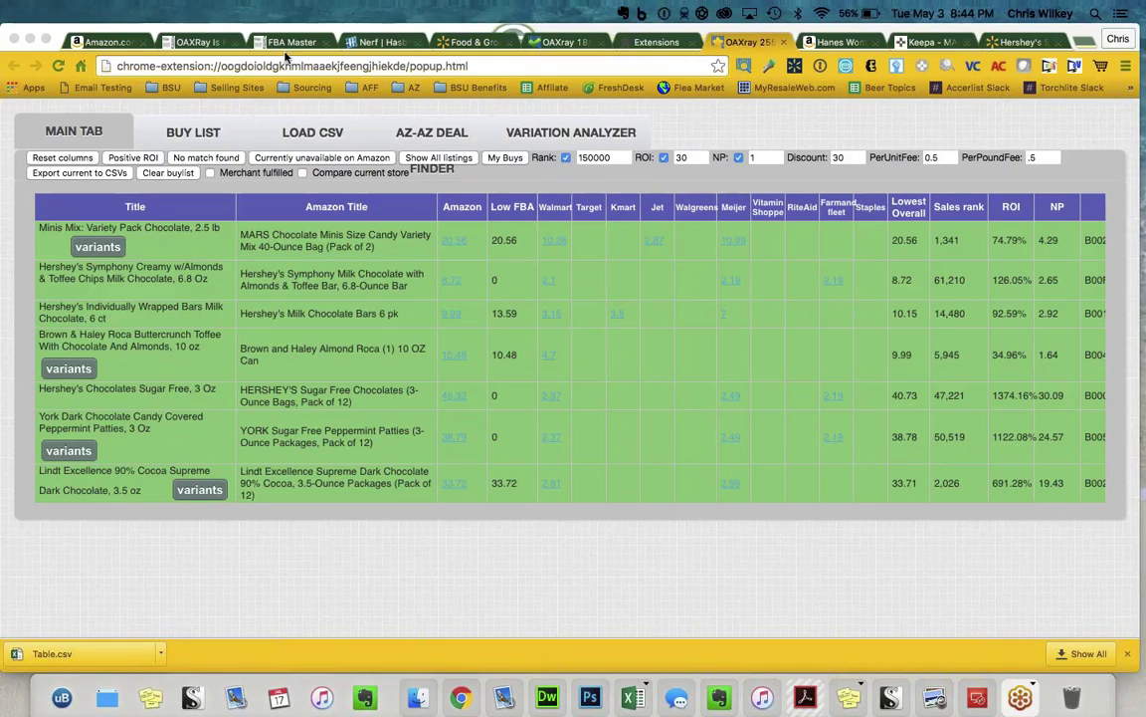
pyautogui.click(300, 114)
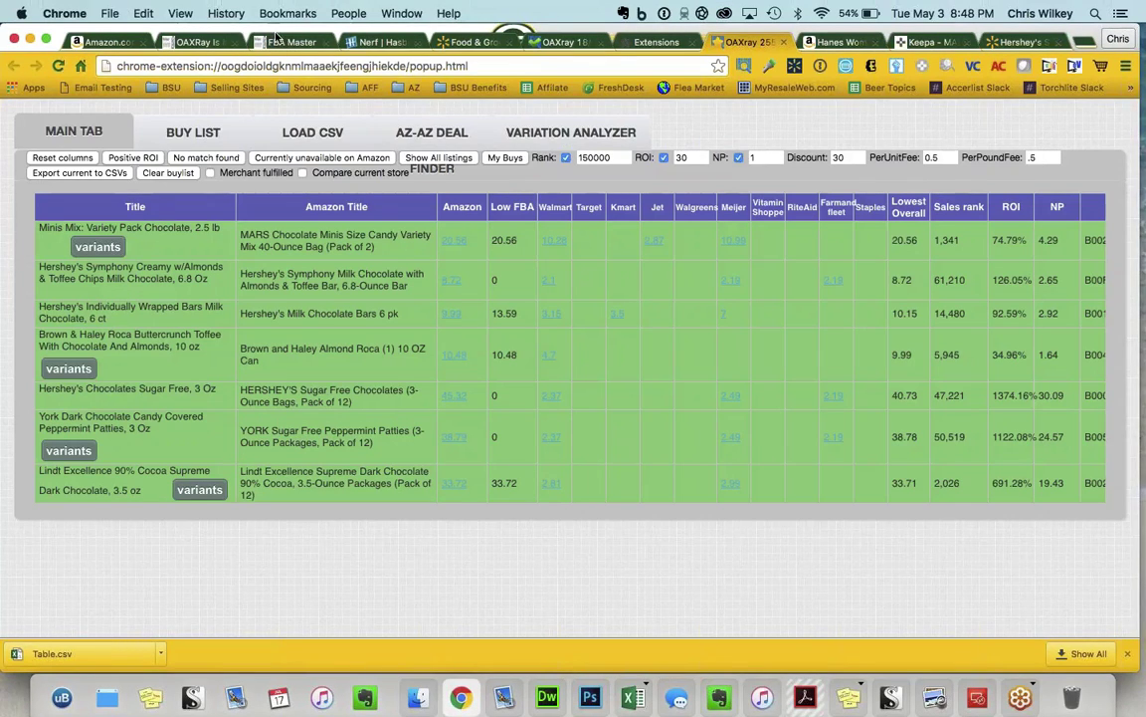
# Step: Switch to the OAXray website and open its list of supported sites
pyautogui.click(199, 41)
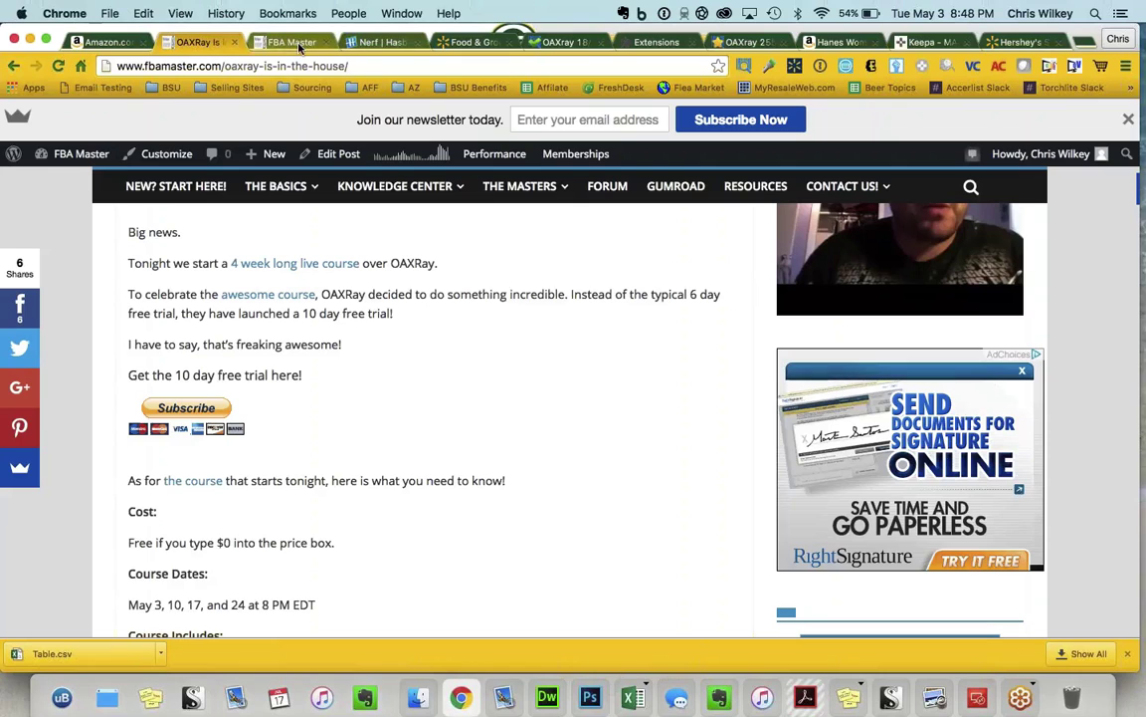
pyautogui.press('super+alt+Left')
pyautogui.press('super+alt+Right')
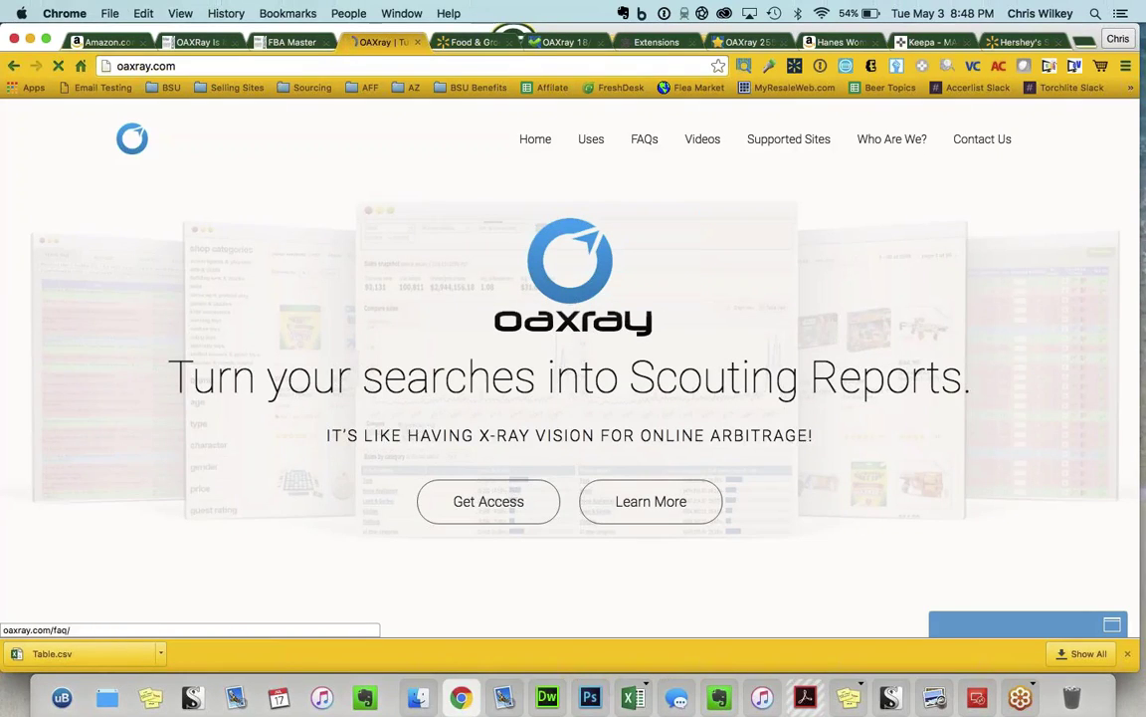
pyautogui.click(788, 139)
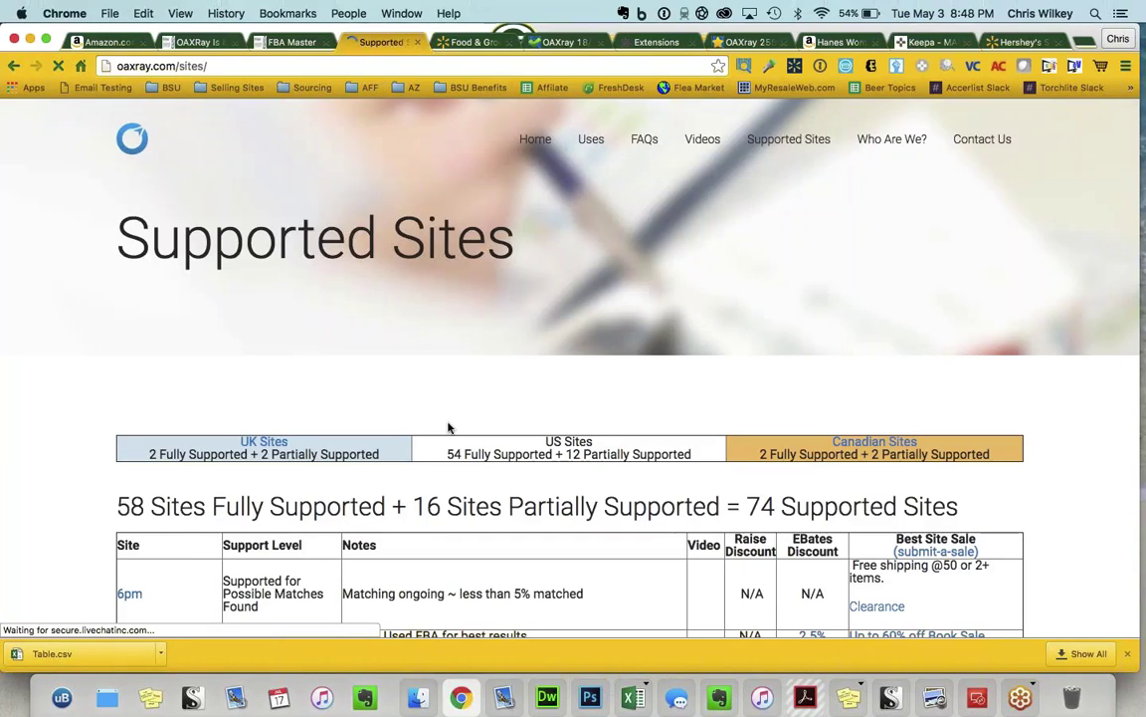
# Step: Examine the supported stores' support levels, notes, discounts and best sales, and select the page's web address
pyautogui.scroll(-5, 447, 428)
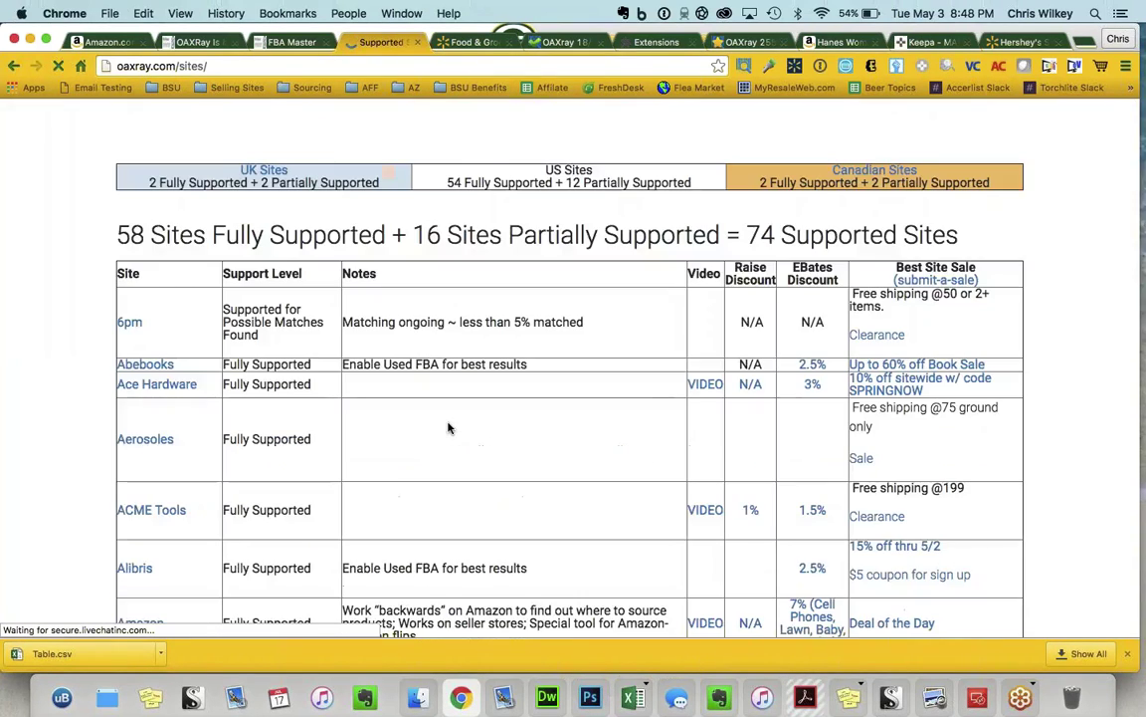
pyautogui.scroll(-2, 447, 428)
pyautogui.scroll(-1, 448, 428)
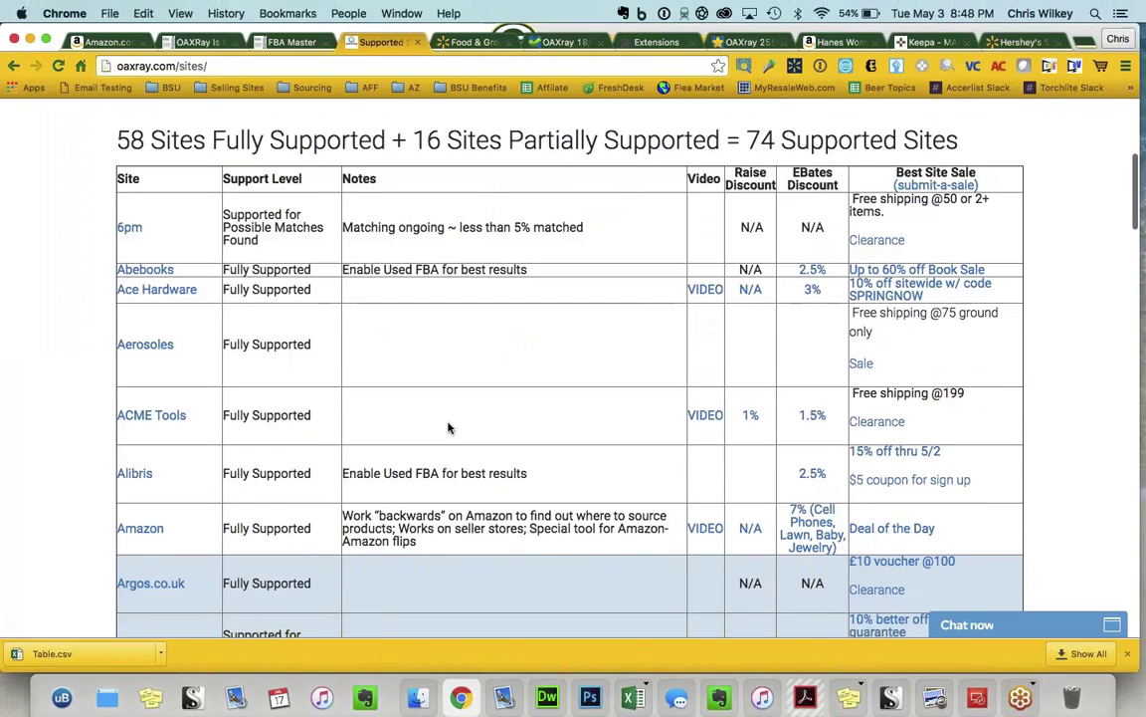
pyautogui.scroll(-4, 448, 428)
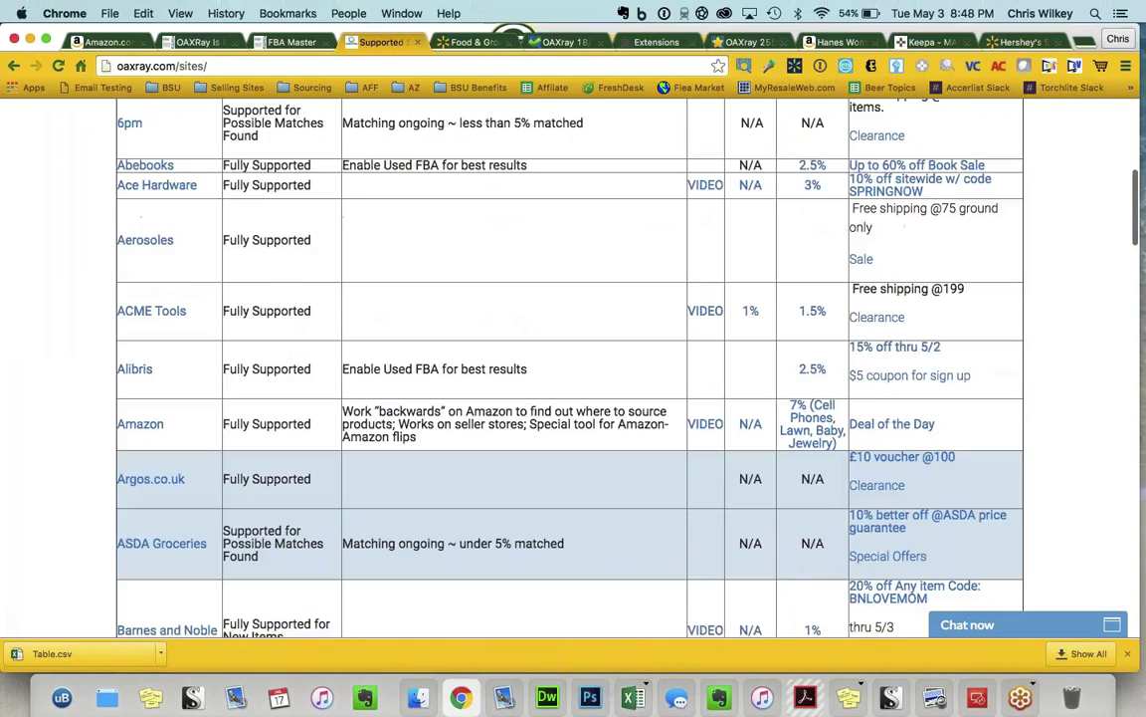
pyautogui.scroll(-3, 448, 428)
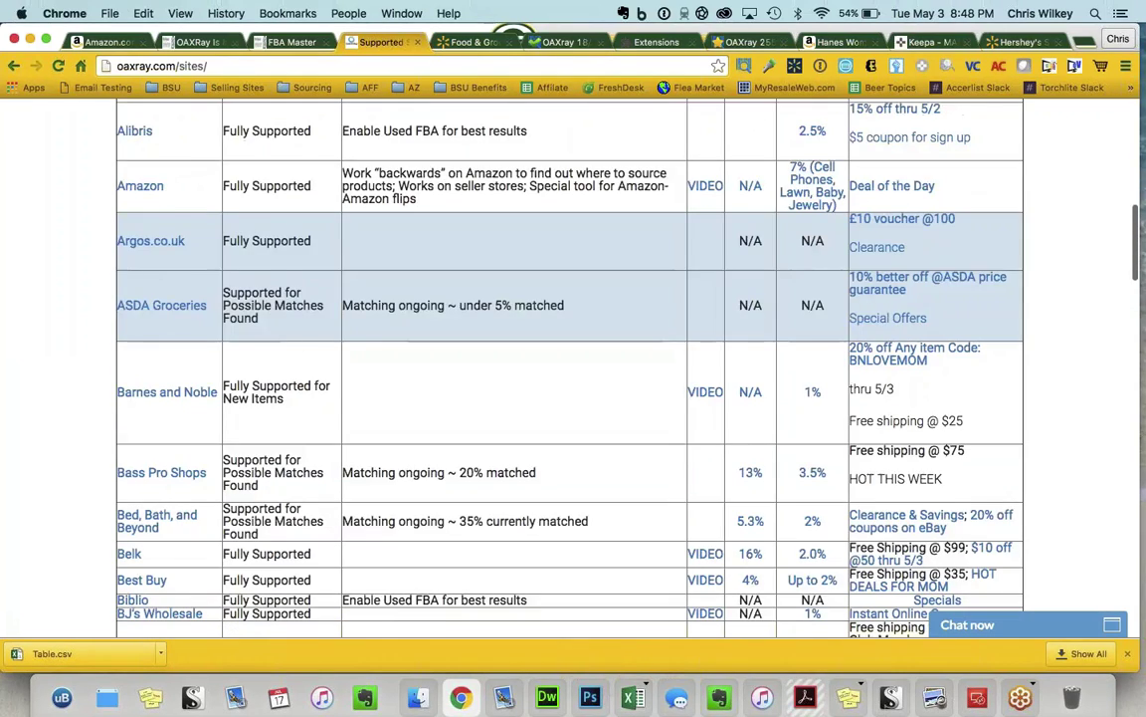
pyautogui.scroll(-6, 447, 428)
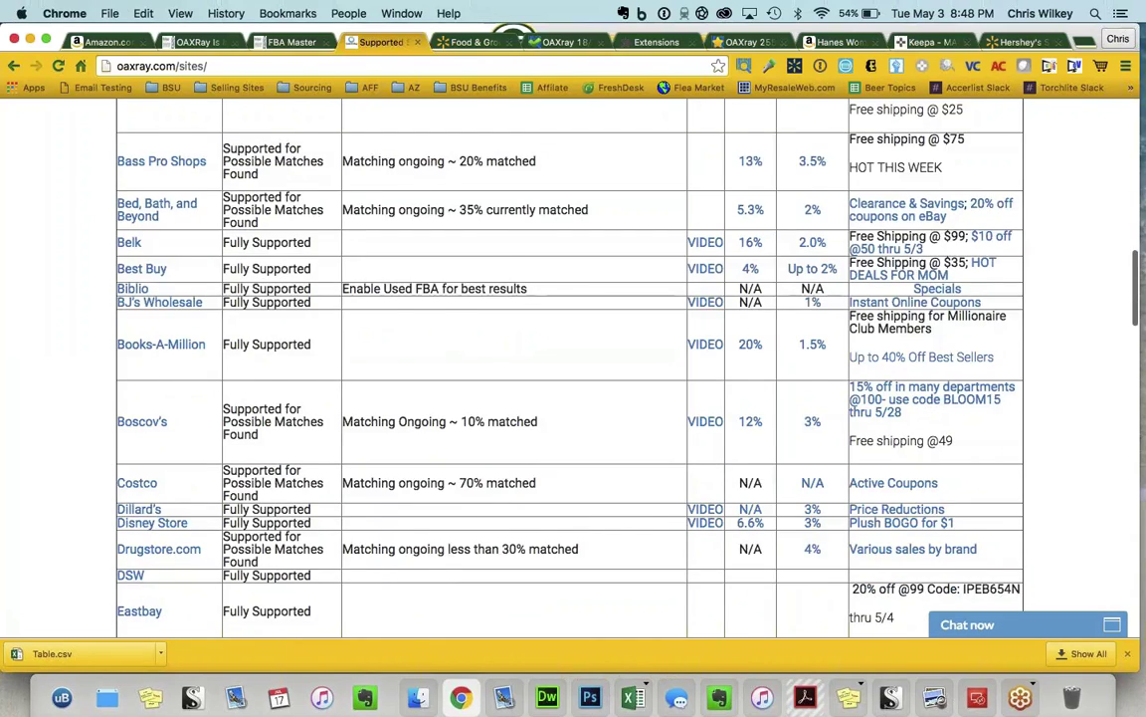
pyautogui.scroll(-2, 569, 368)
pyautogui.scroll(-8, 569, 369)
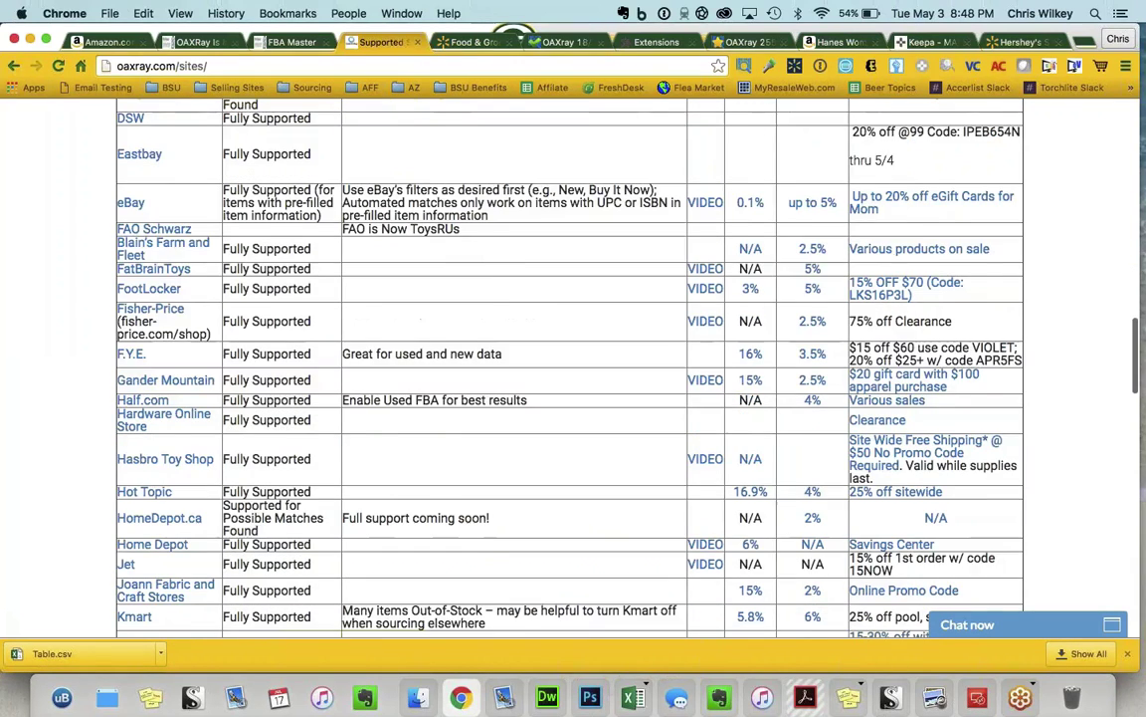
pyautogui.scroll(-2, 570, 368)
pyautogui.click(159, 66)
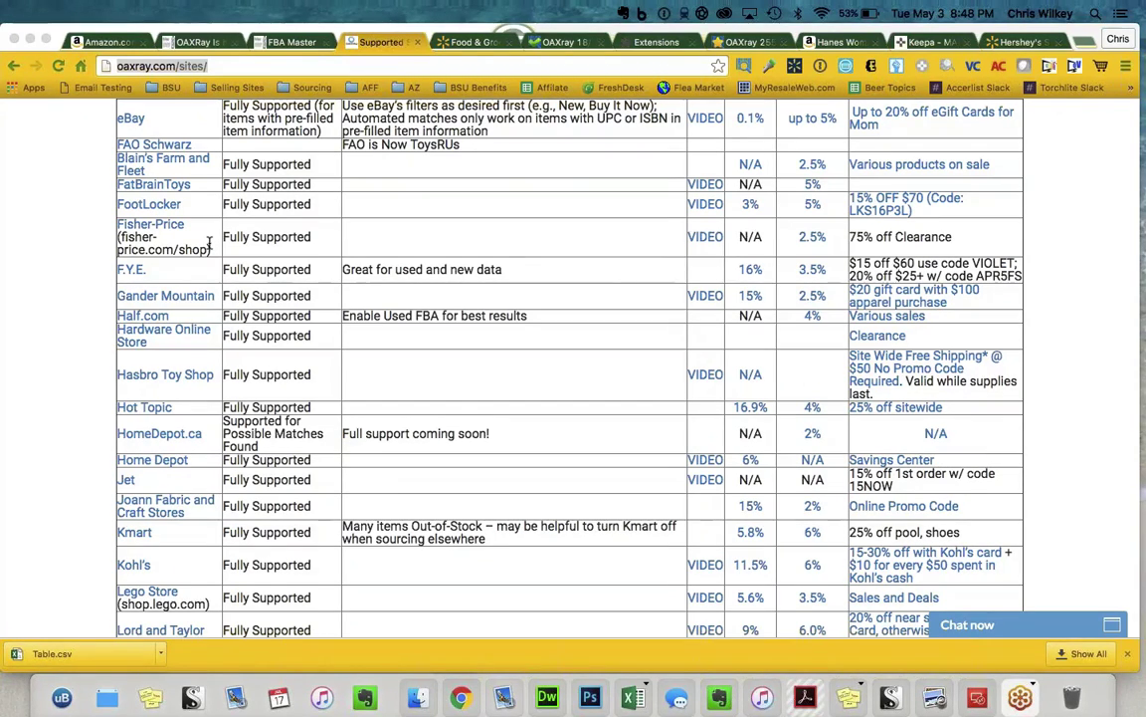
# Step: Return to the OAXray scan of the Nerf listings and set its per-unit fee to 1
pyautogui.click(553, 44)
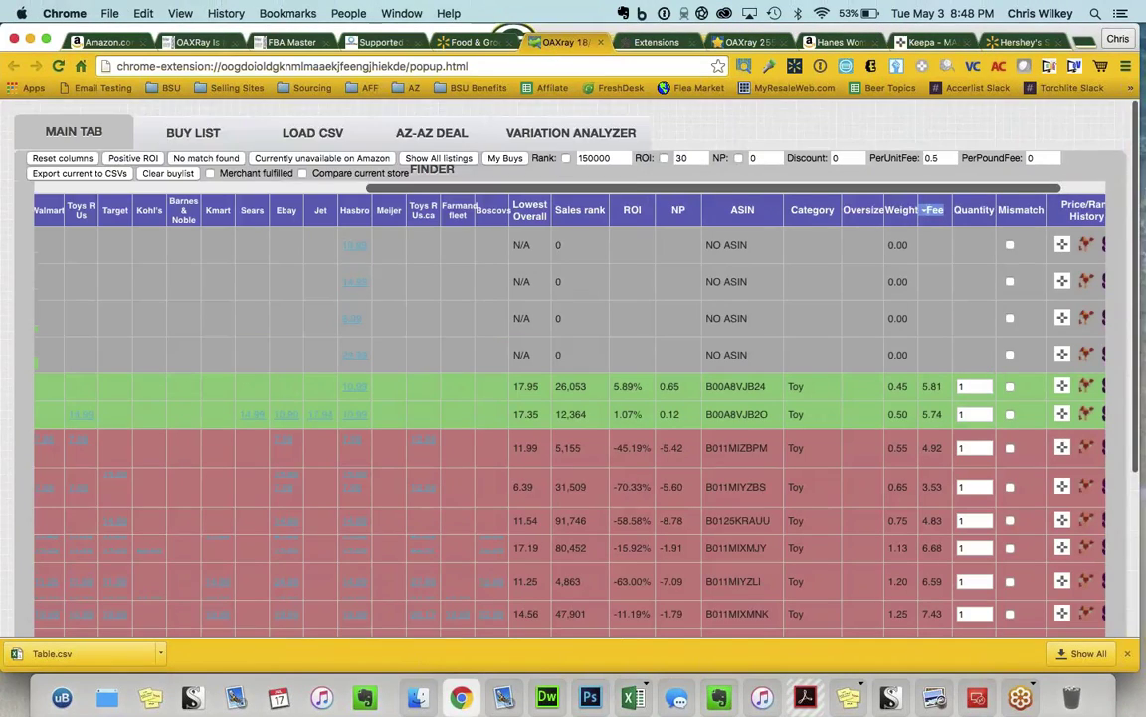
pyautogui.doubleClick(936, 157)
pyautogui.write('1')
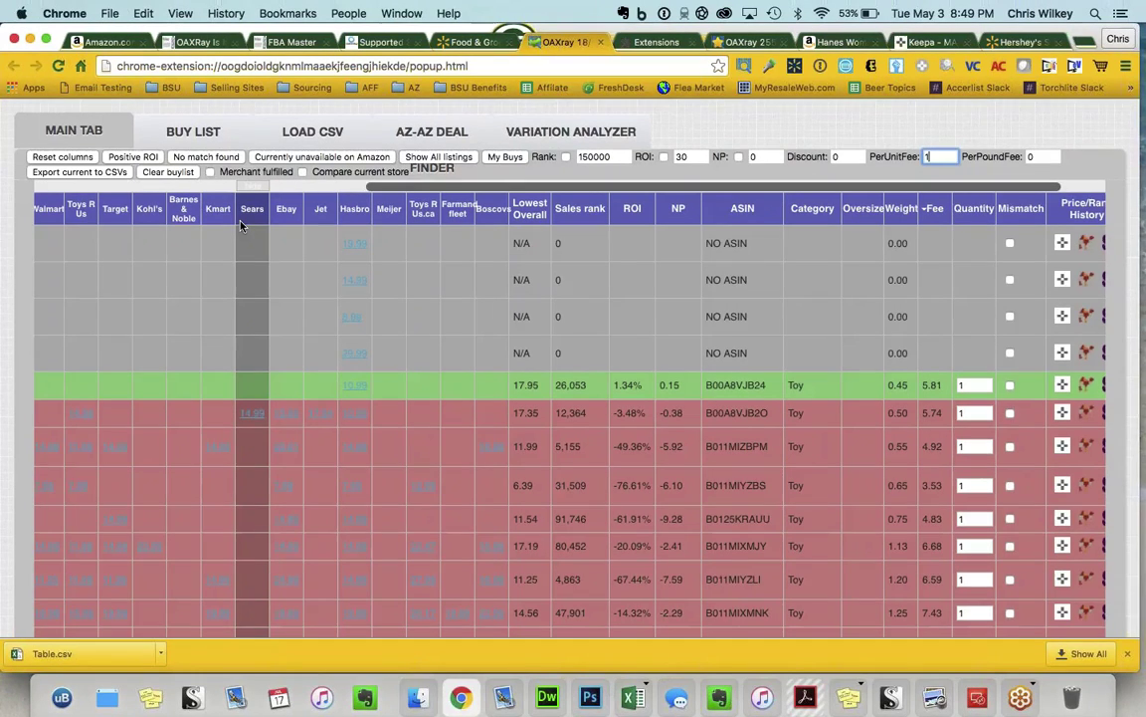
# Step: Show the variants of the Nerf Zombie Strike Crosscut Blaster, and return to the chocolate scan results
pyautogui.scroll(-5, 240, 225)
pyautogui.hscroll(-3, 240, 225)
pyautogui.hscroll(-3, 240, 225)
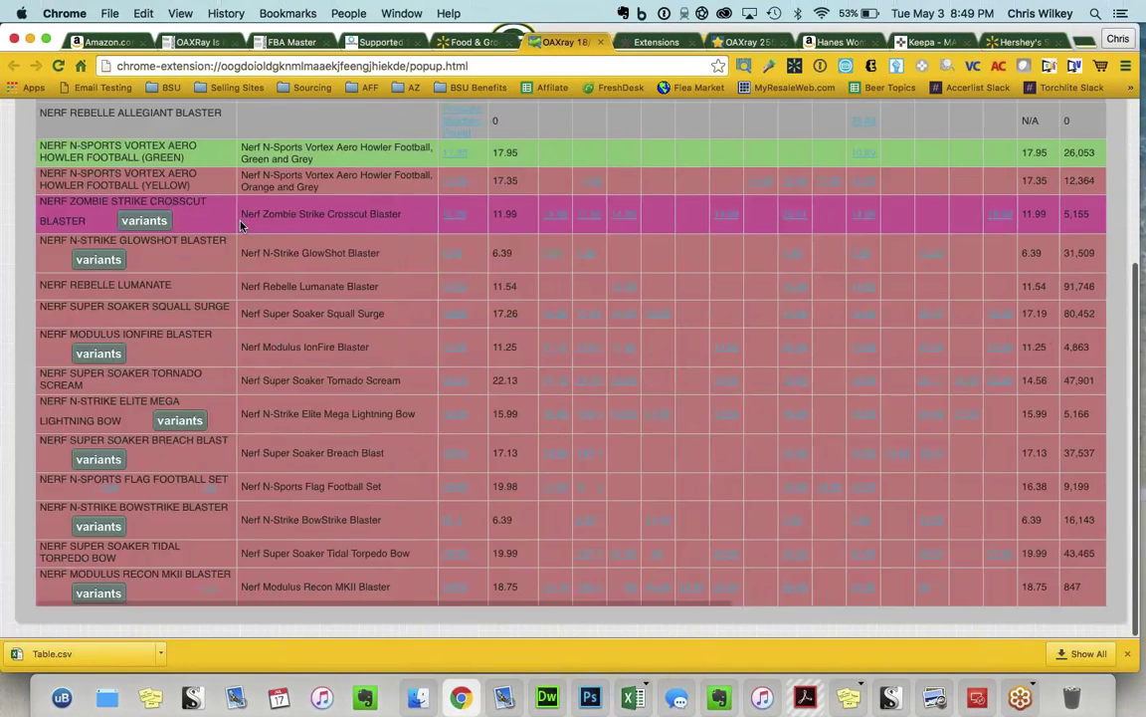
pyautogui.click(77, 227)
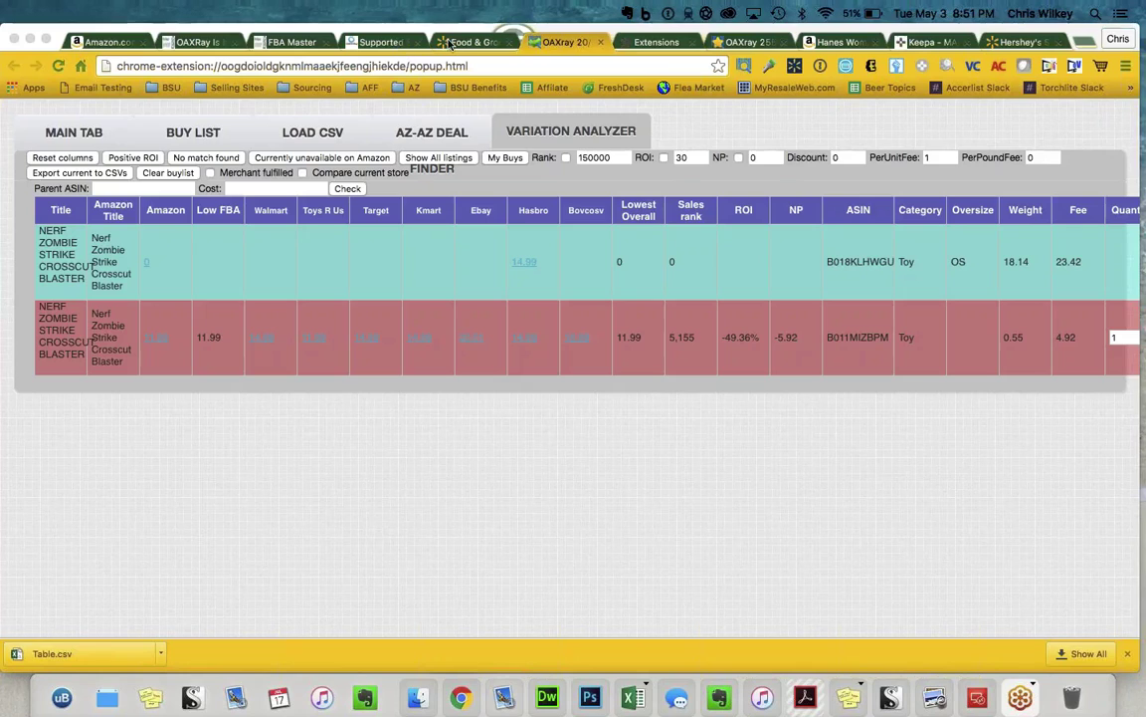
pyautogui.click(736, 43)
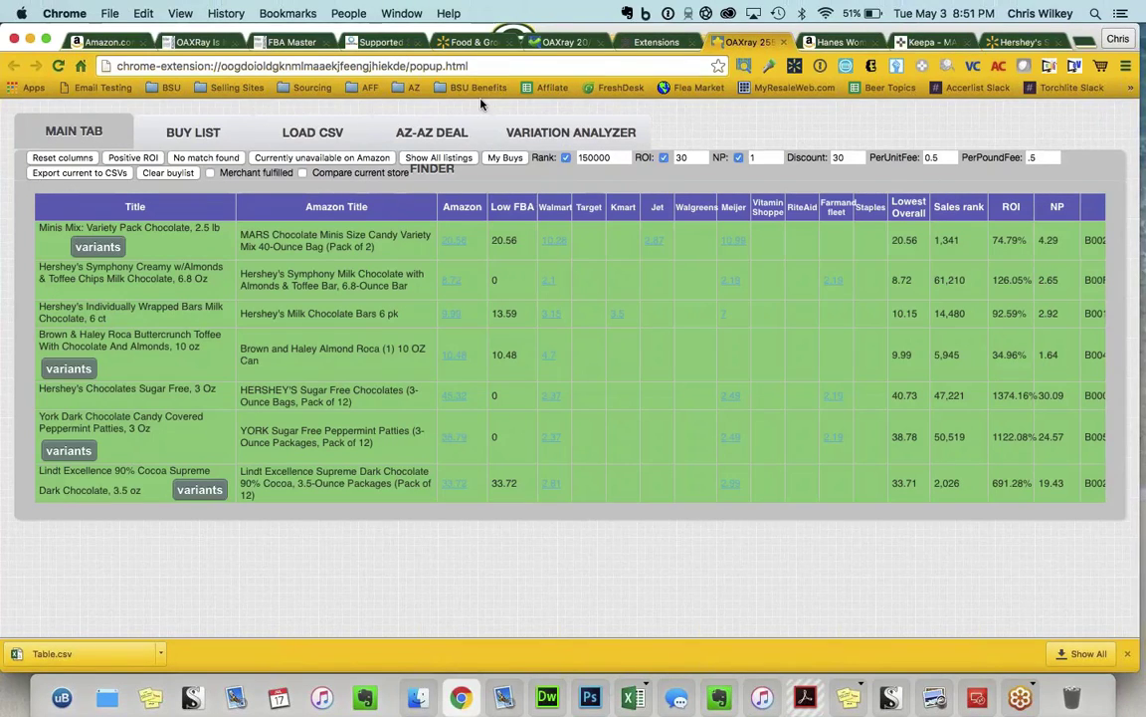